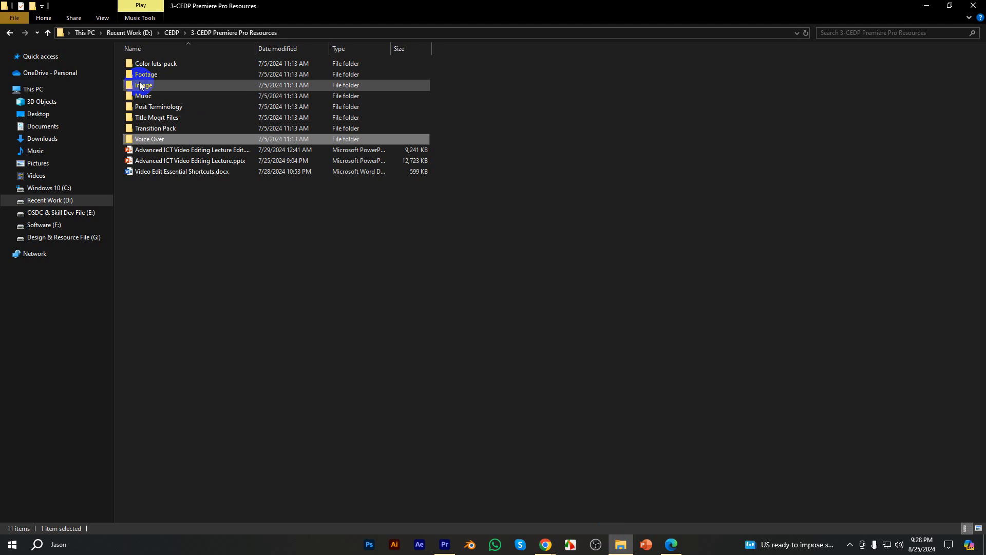
double_click(143, 75)
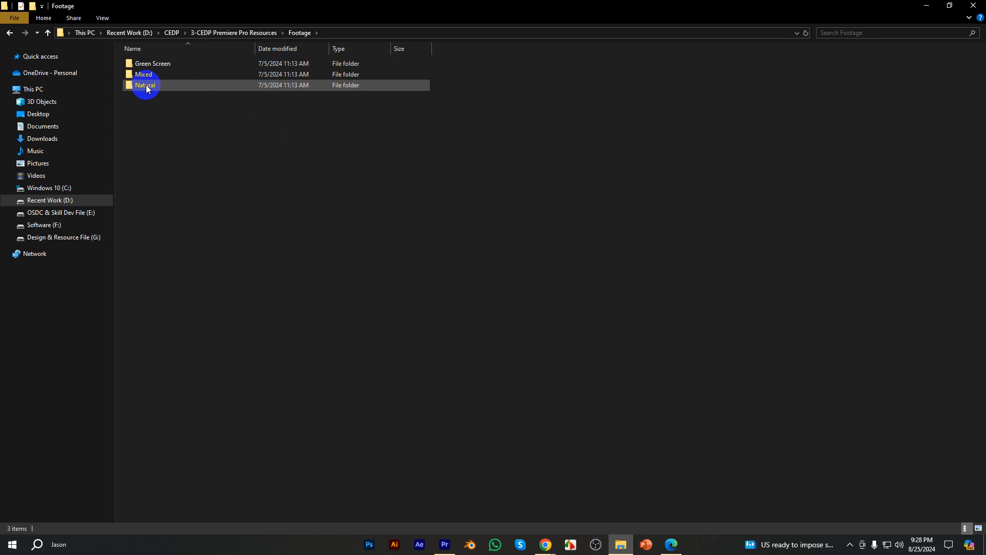
double_click(146, 85)
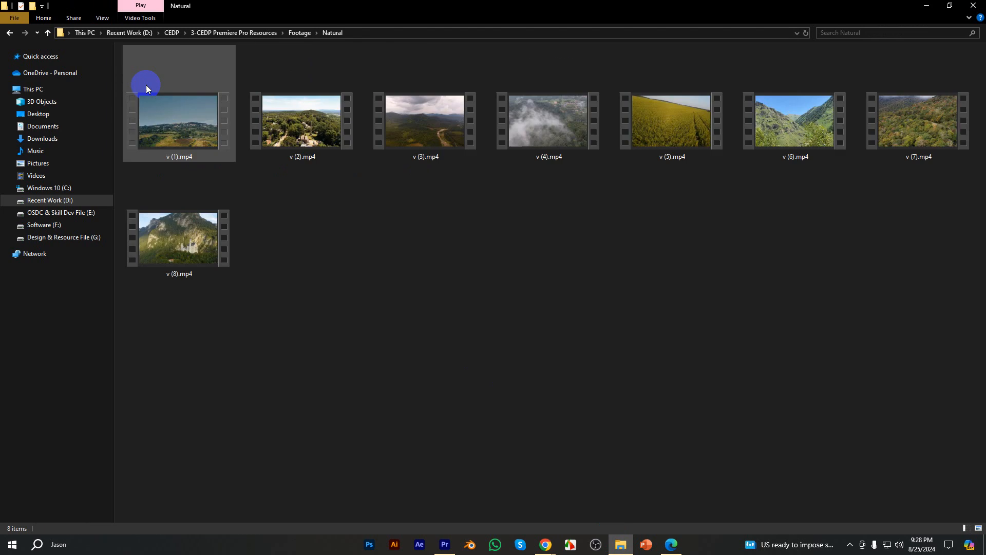
left_click(47, 33)
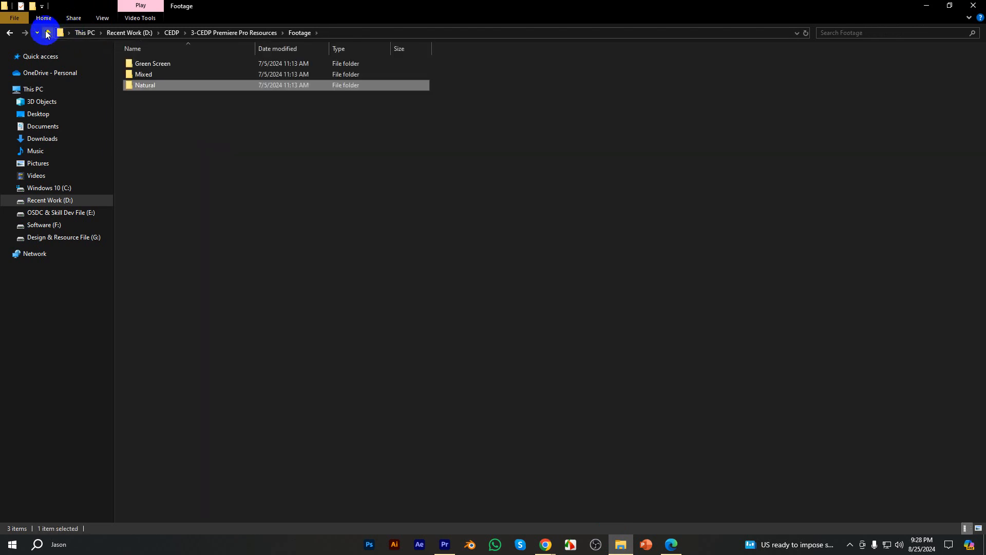
double_click(144, 75)
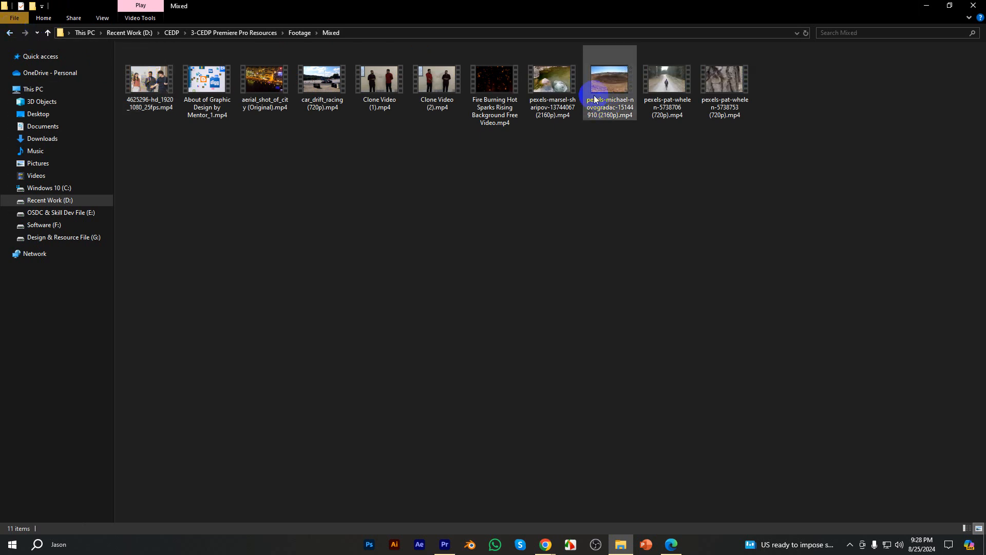
left_click_drag(667, 81, 65, 458)
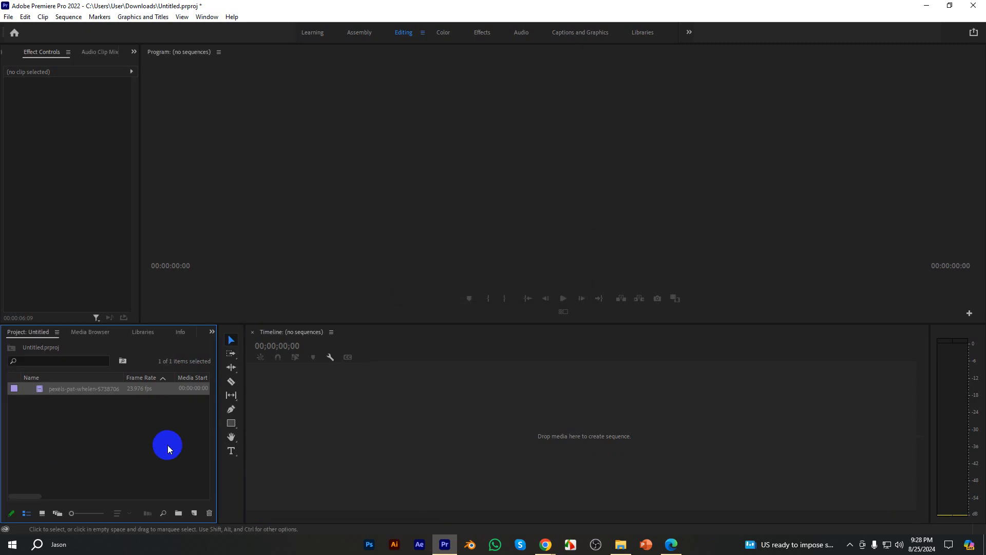
Create a sequence from the imported forest-road clip in the empty timeline and play its opening.
left_click_drag(47, 390, 362, 399)
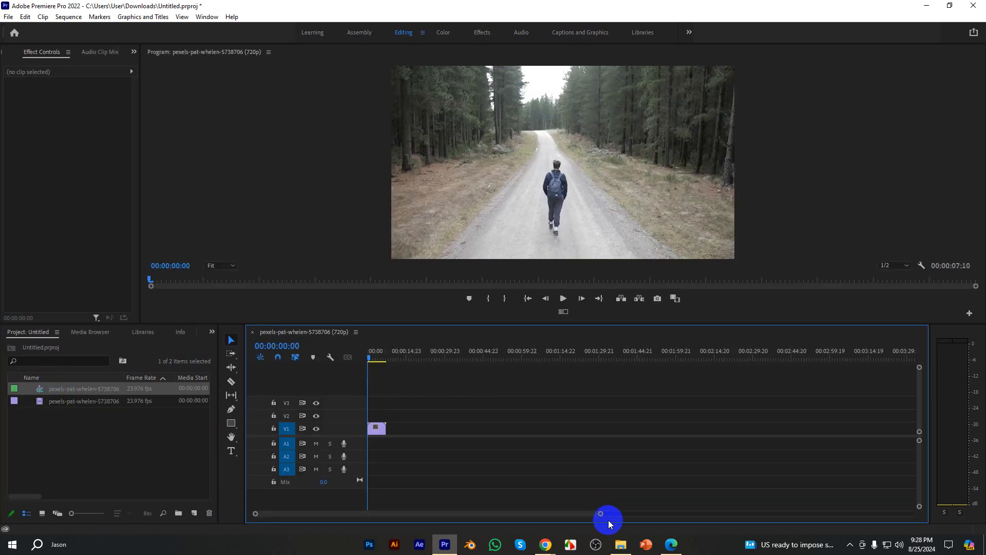
left_click_drag(601, 515, 515, 514)
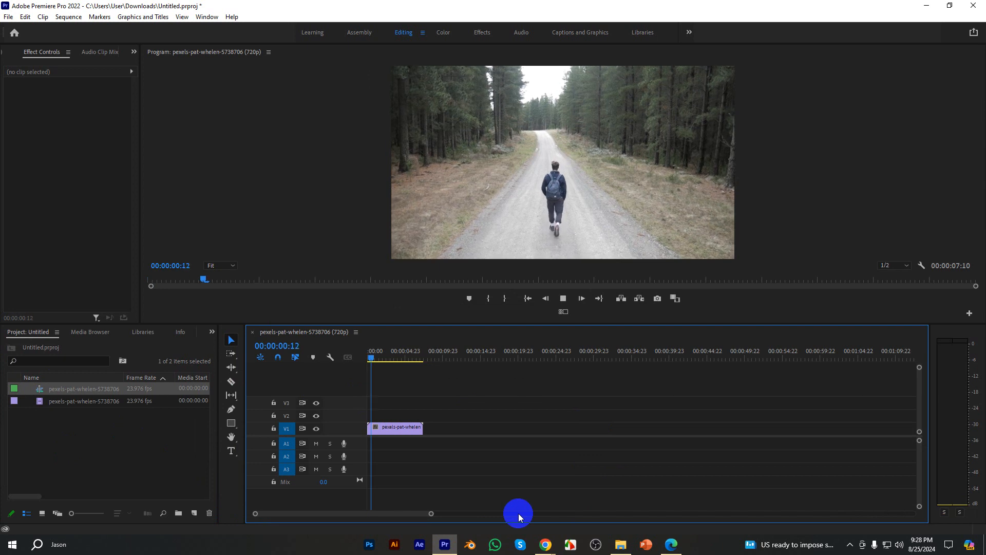
left_click_drag(430, 516, 386, 513)
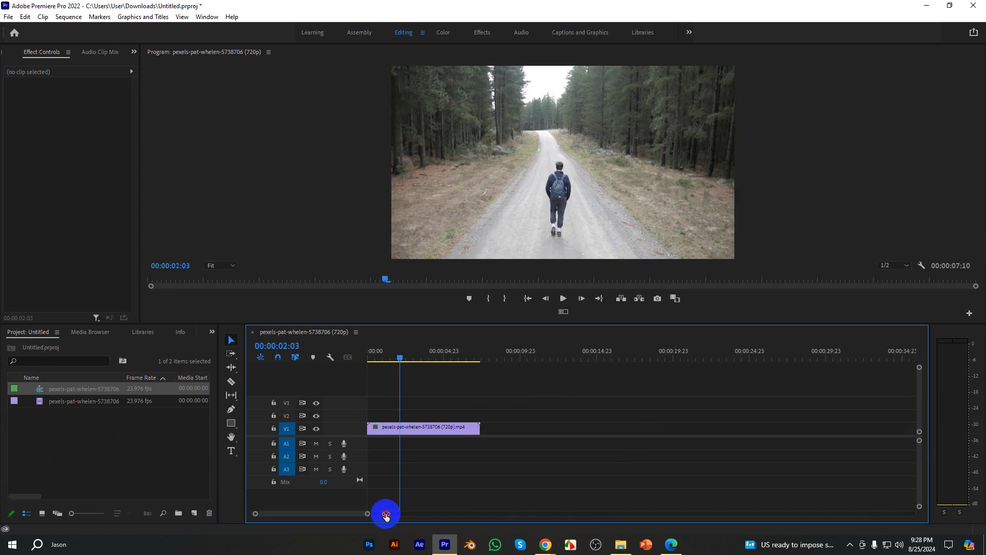
Switch to File Explorer and preview v (1).mp4 and v (2).mp4 in the Footage resources' Natural folder.
left_click(621, 543)
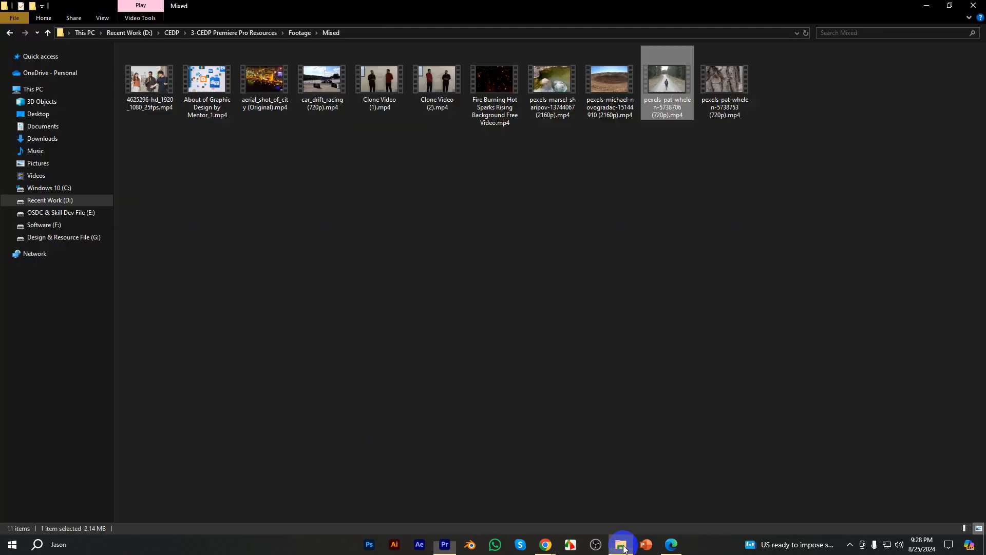
left_click(9, 34)
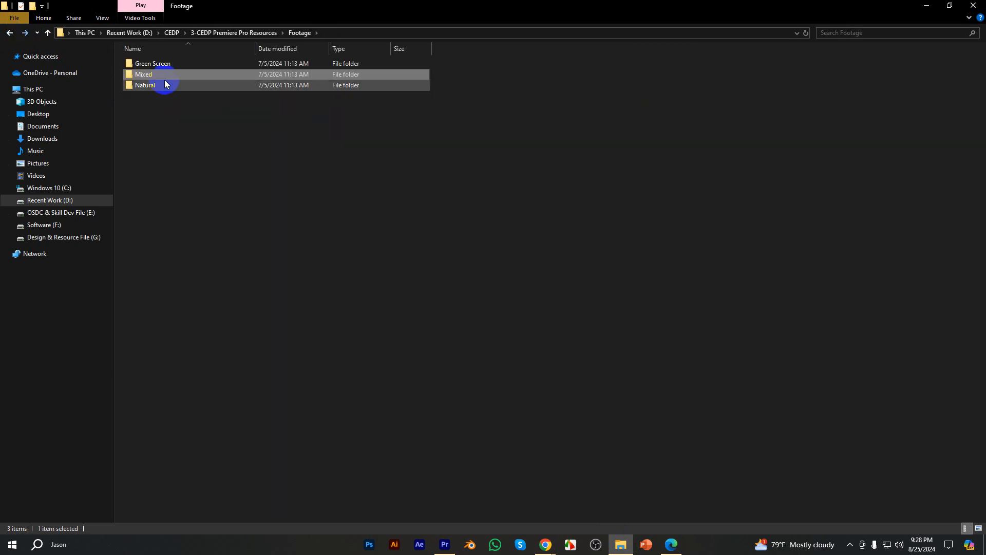
double_click(141, 85)
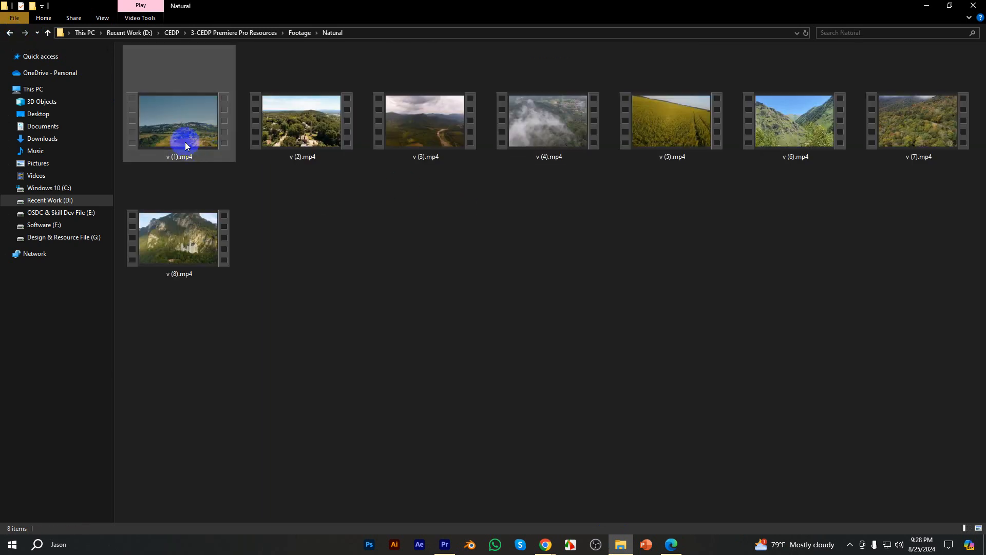
double_click(185, 143)
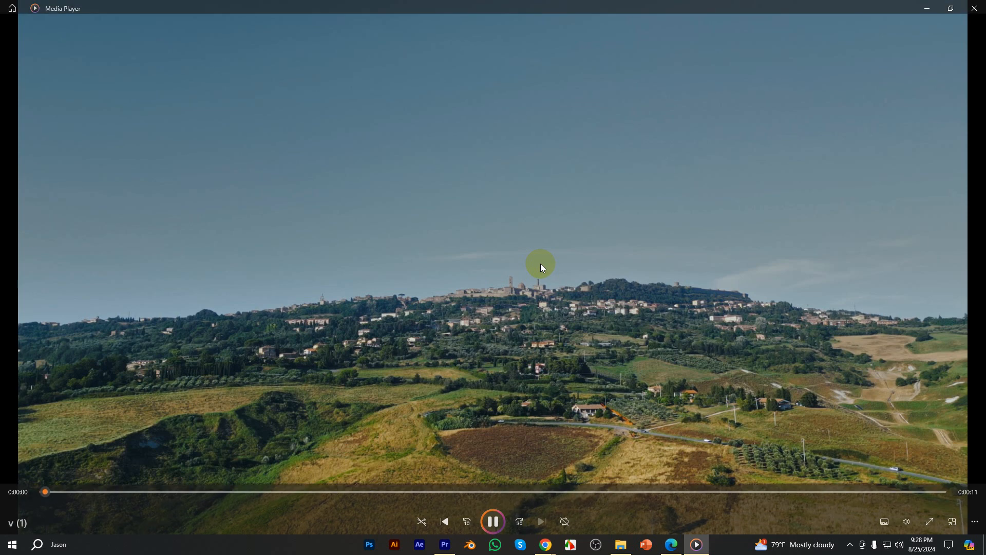
left_click(974, 9)
left_click(316, 130)
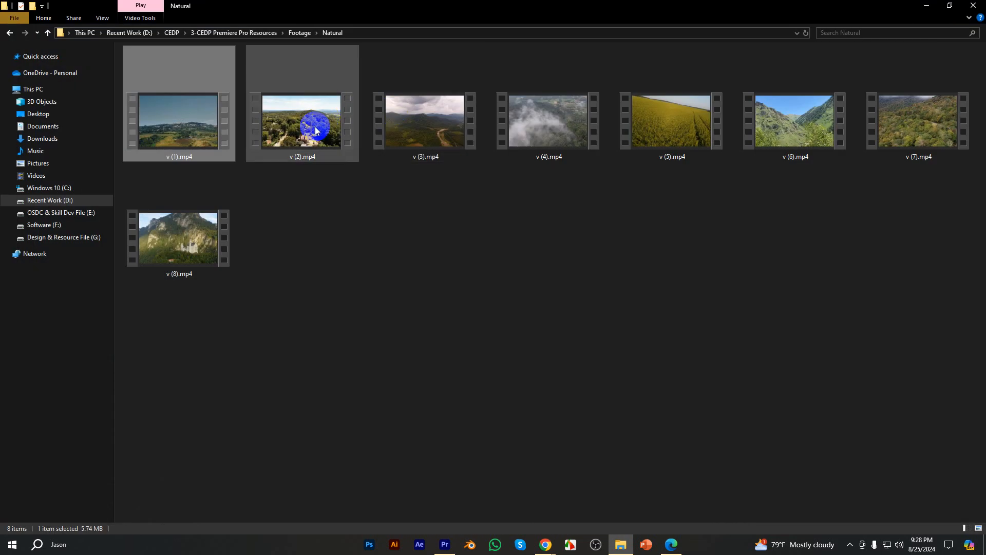
double_click(312, 126)
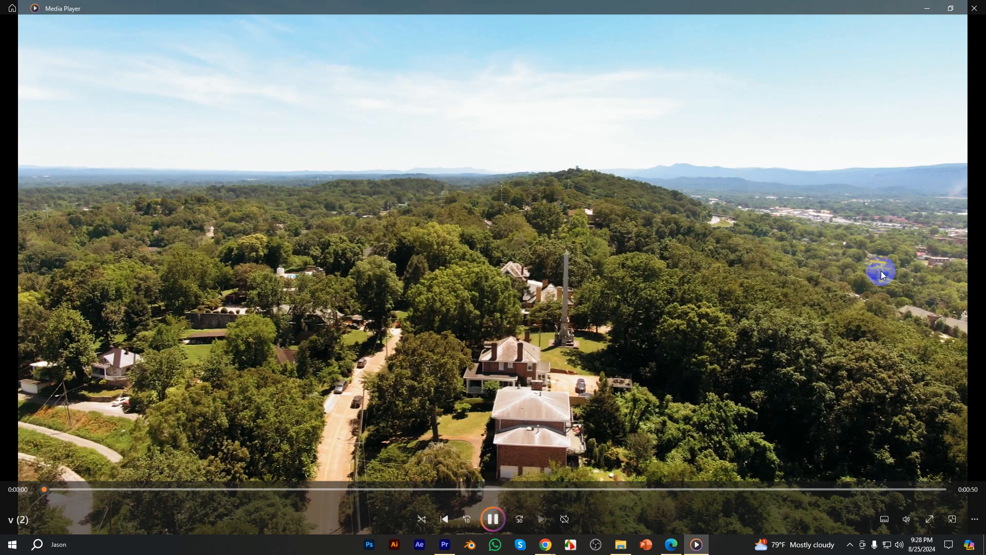
key("alt+F4")
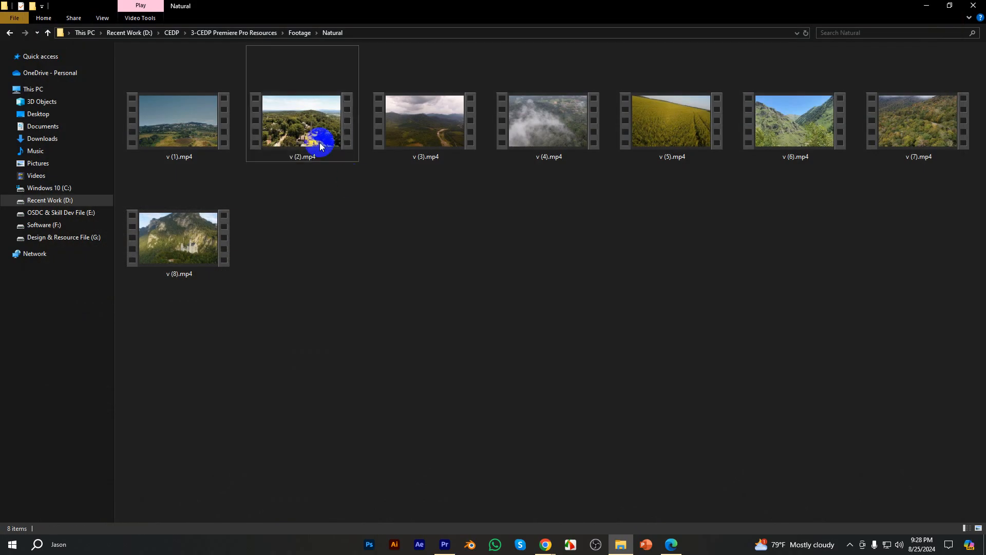
Import v (2).mp4 into the Premiere Pro project and place it at the start of V1 in place of the forest-road clip.
left_click_drag(320, 143, 110, 452)
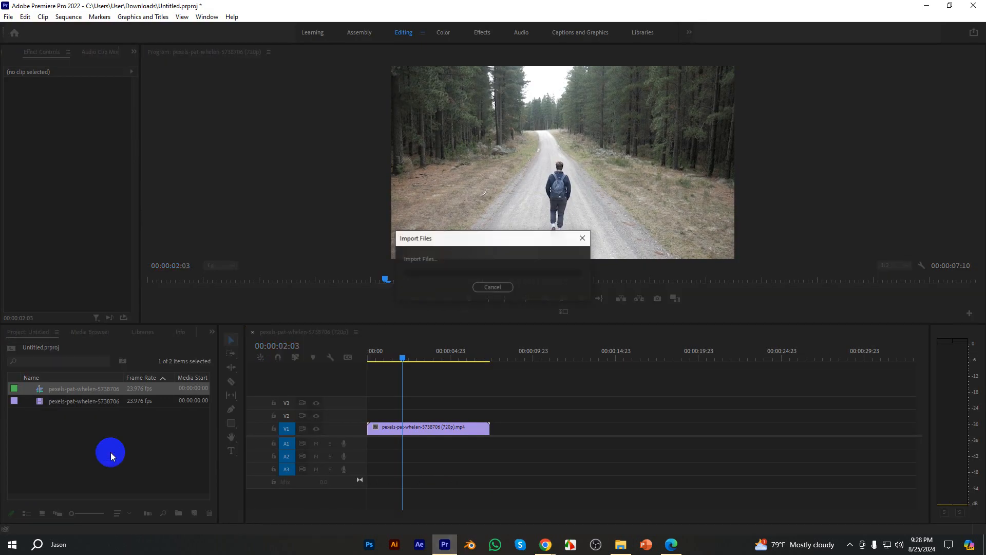
left_click(434, 430)
key("Delete")
left_click_drag(64, 414, 362, 436)
left_click(502, 294)
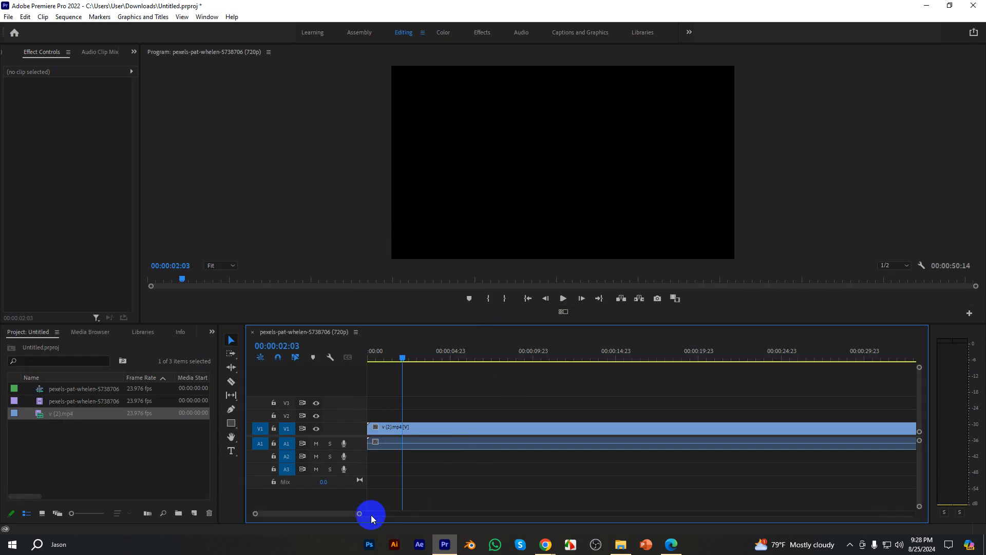
left_click_drag(371, 515, 457, 513)
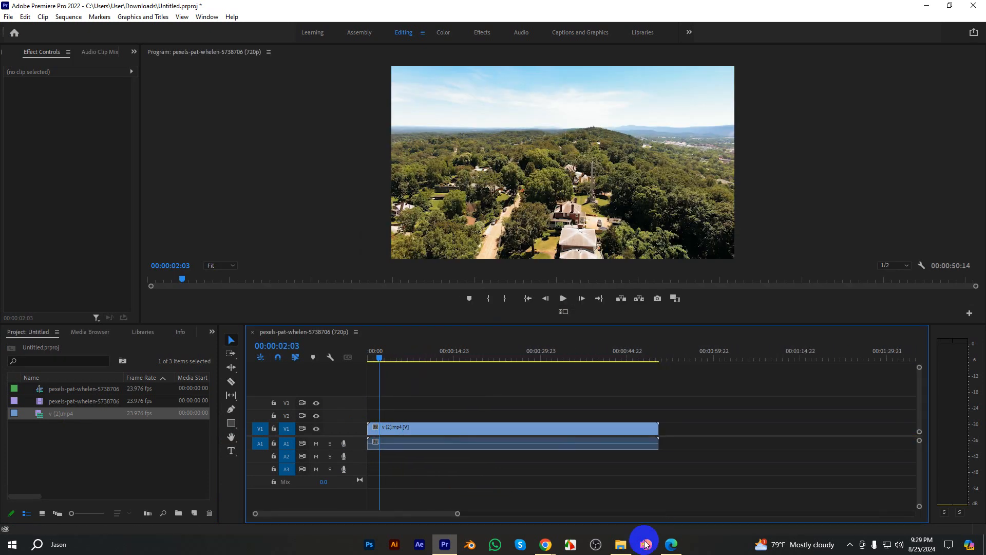
Import TRAVEL VOICE OVER .mp3 from the Voice Over resources folder into the Premiere Pro project.
left_click(645, 545)
left_click(47, 33)
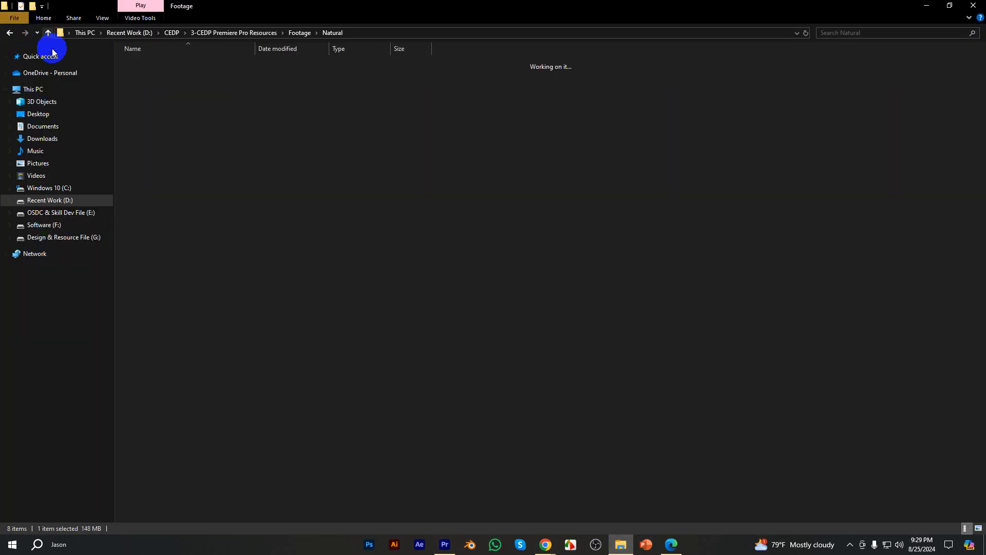
left_click(48, 34)
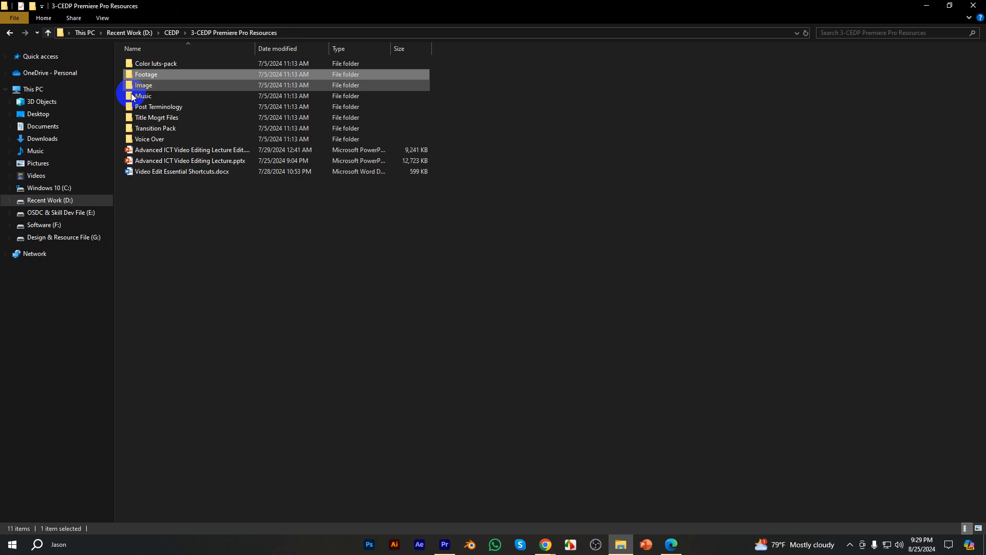
double_click(148, 139)
left_click_drag(142, 61, 83, 472)
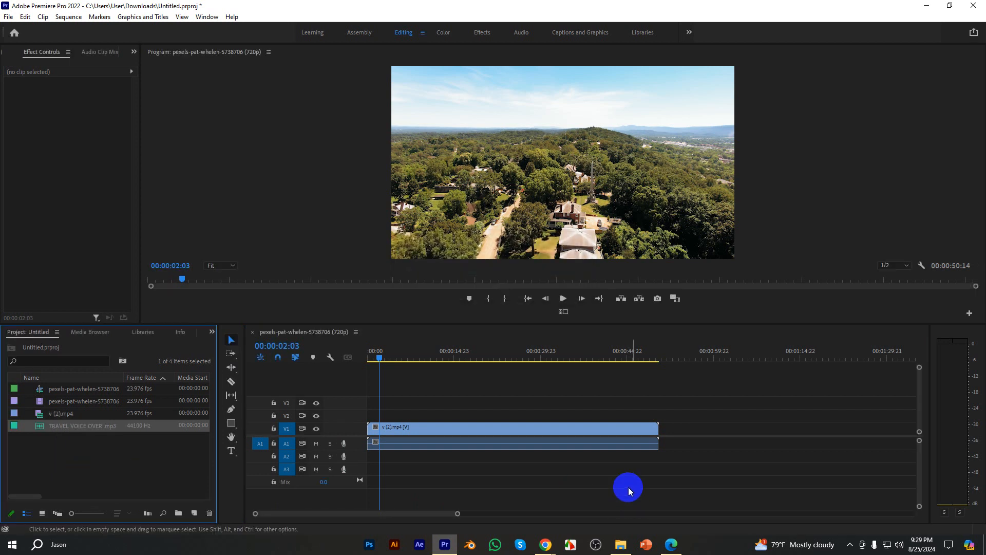
Audition A Long Cold - Riot.mp3 in the Music resources folder and import it into the Premiere Pro project.
left_click(618, 548)
left_click(48, 33)
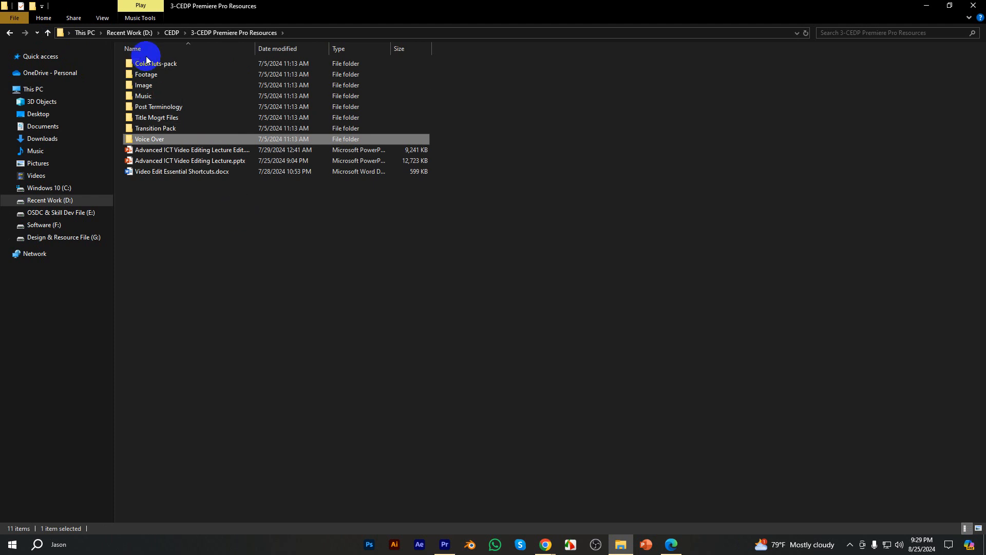
double_click(146, 96)
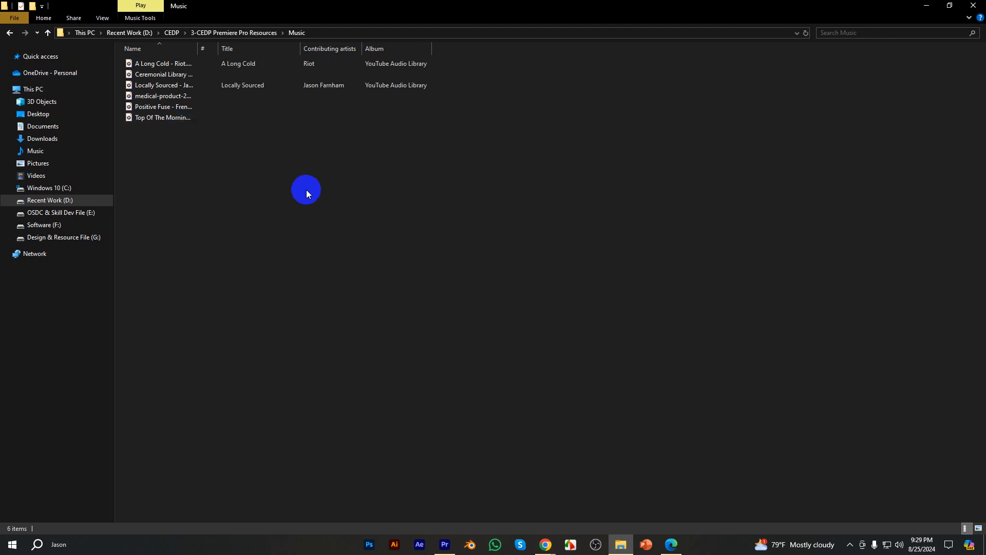
left_click_drag(281, 170, 148, 64)
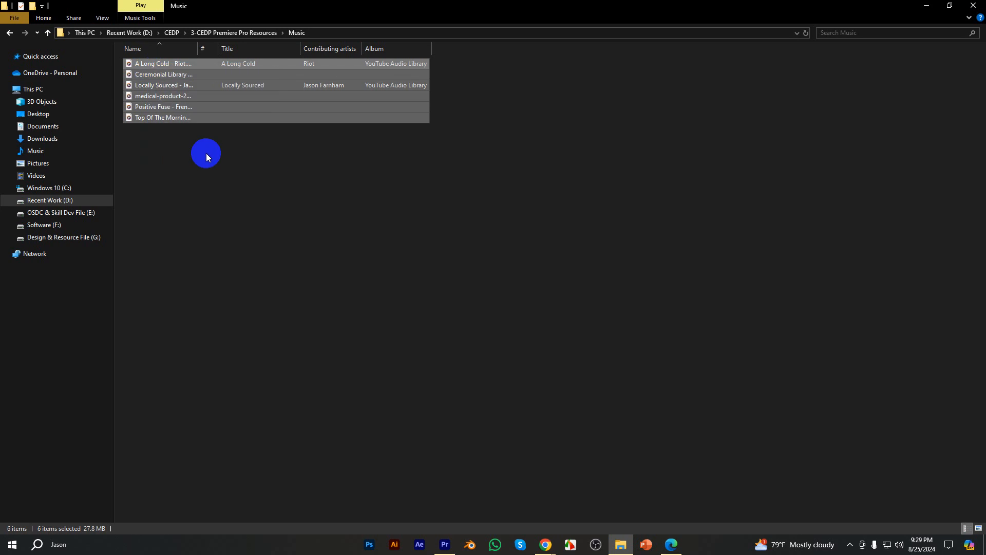
left_click(205, 153)
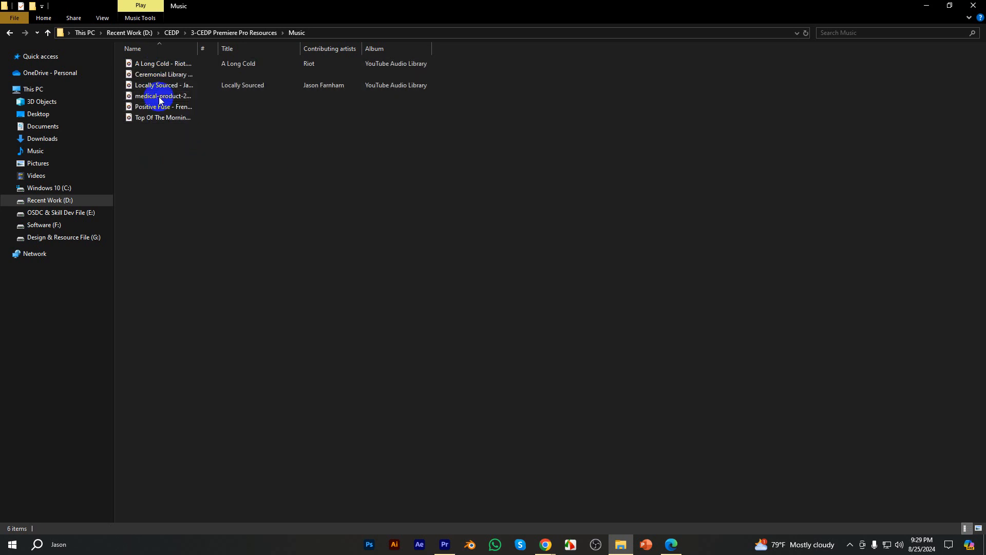
double_click(137, 63)
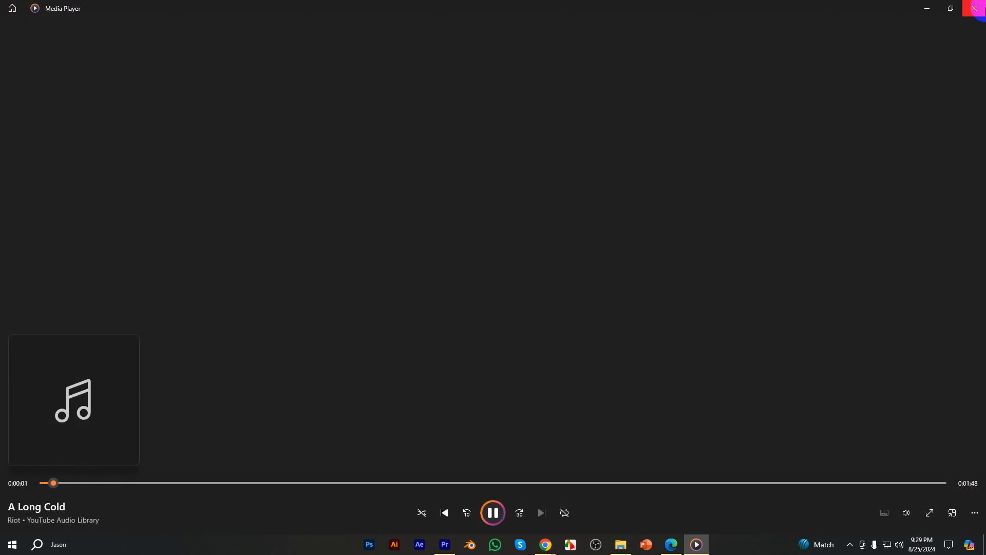
left_click(974, 8)
left_click_drag(143, 67, 144, 460)
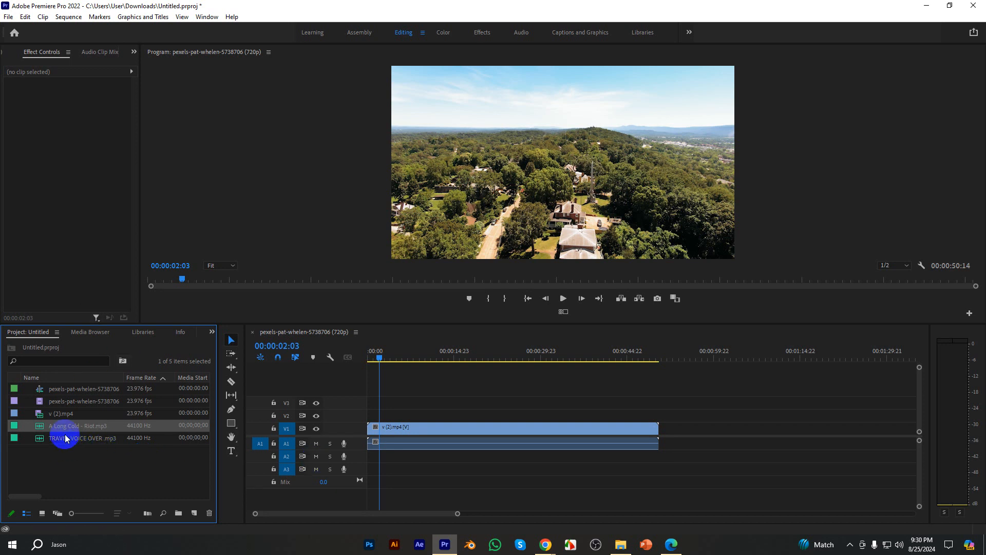
Place A Long Cold - Riot.mp3 at the start of A2, cut it at 00:00:50:10 and delete the excess beyond the video.
left_click_drag(58, 431, 360, 456)
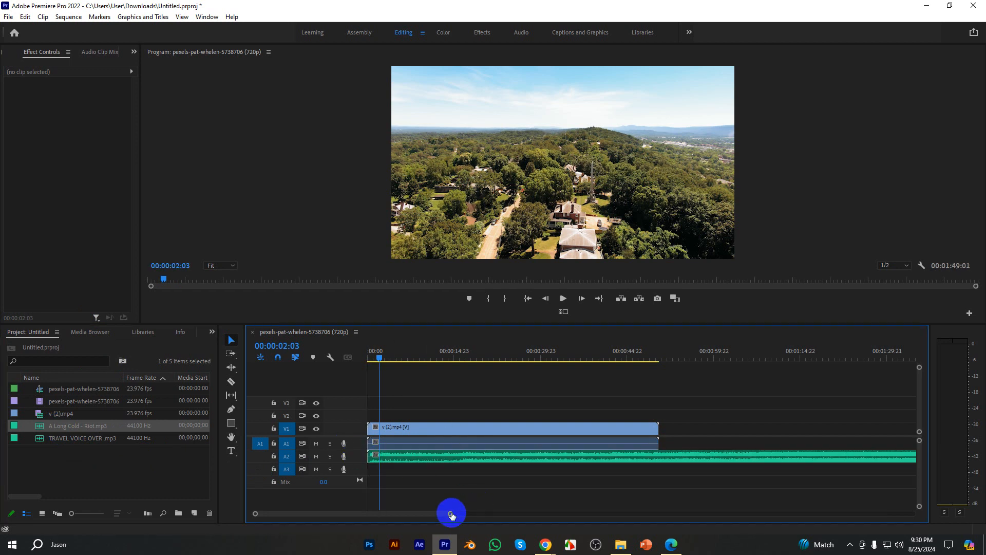
left_click_drag(454, 513, 532, 510)
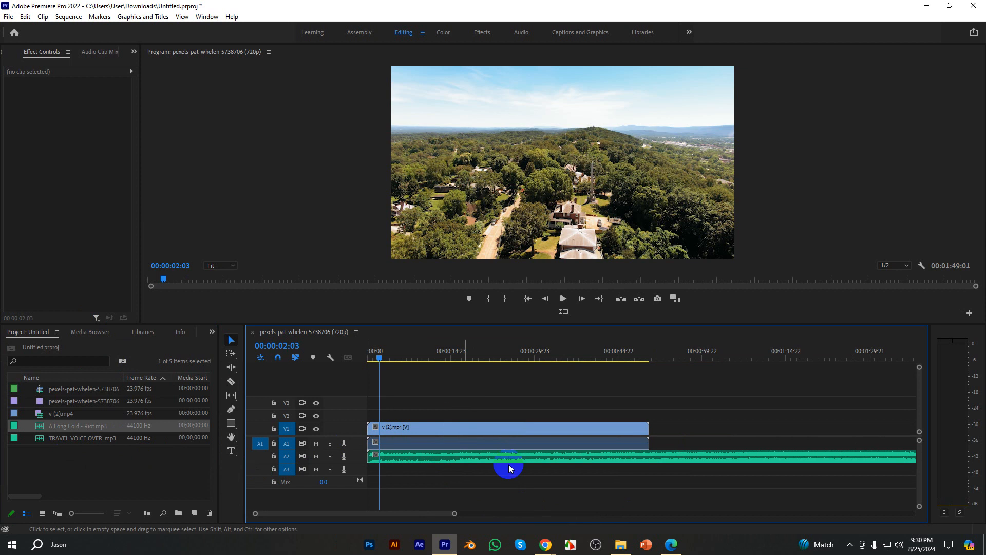
left_click_drag(377, 355, 652, 393)
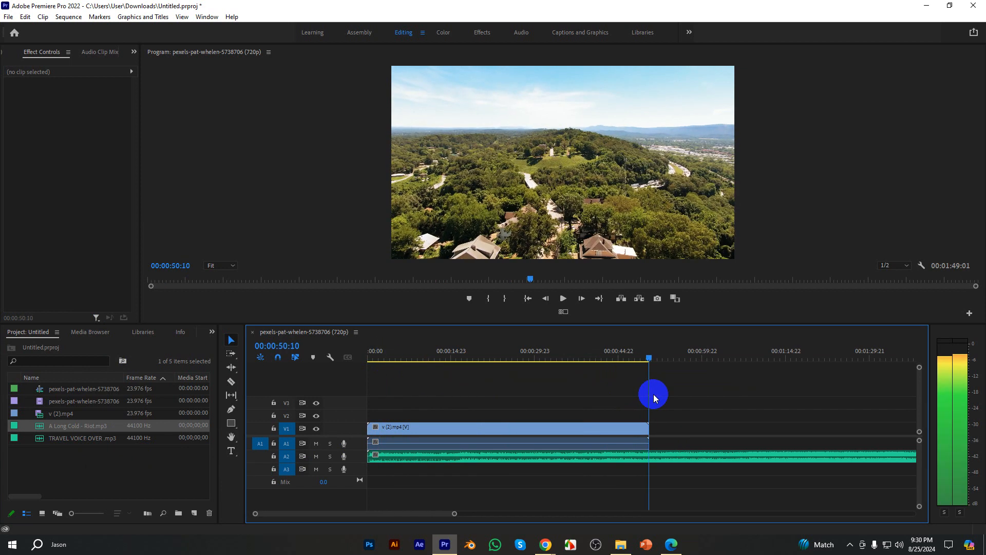
left_click(683, 457)
key("ctrl+k")
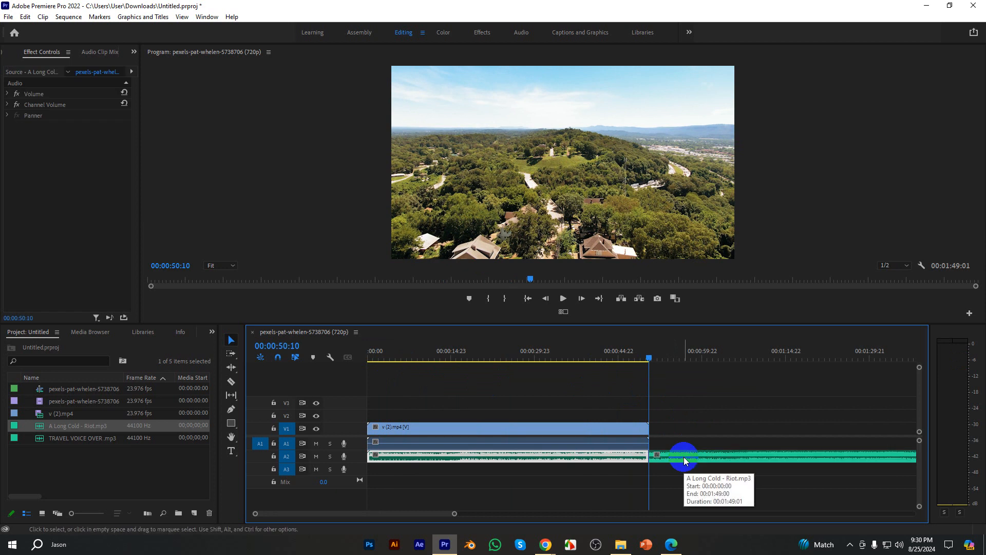
left_click(683, 457)
key("Delete")
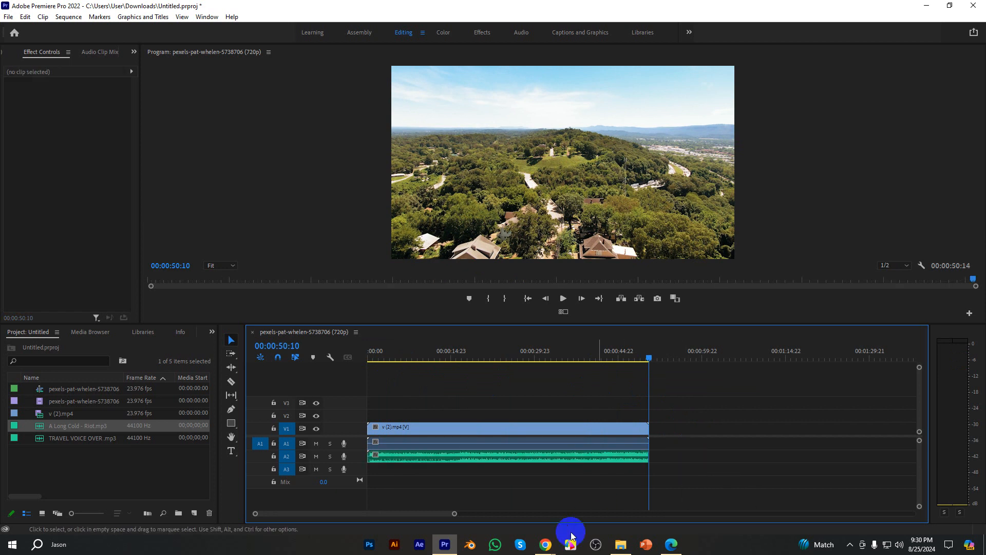
Switch to the Google Meet call to check for join requests, and return to the Premiere Pro timeline.
mouse_move(546, 540)
left_click(505, 512)
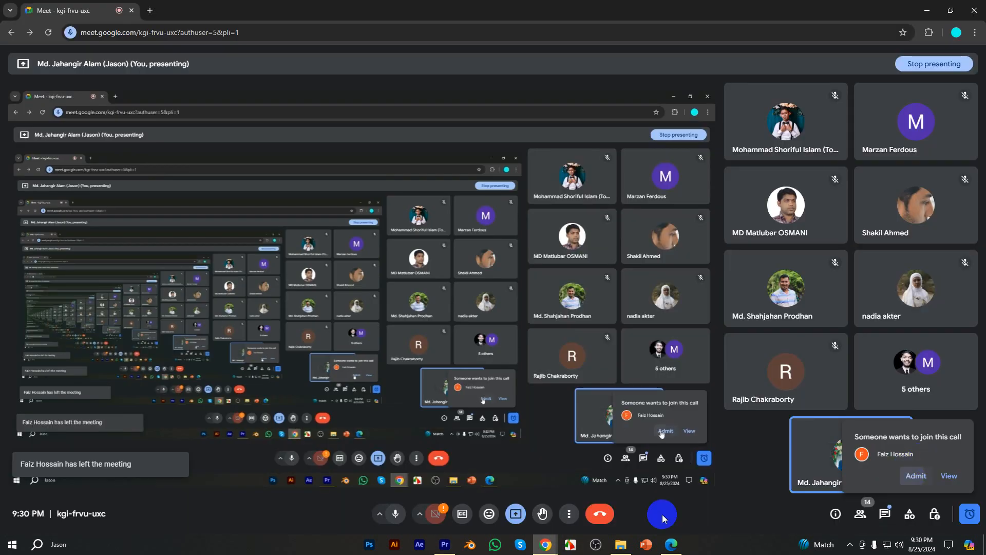
left_click(445, 545)
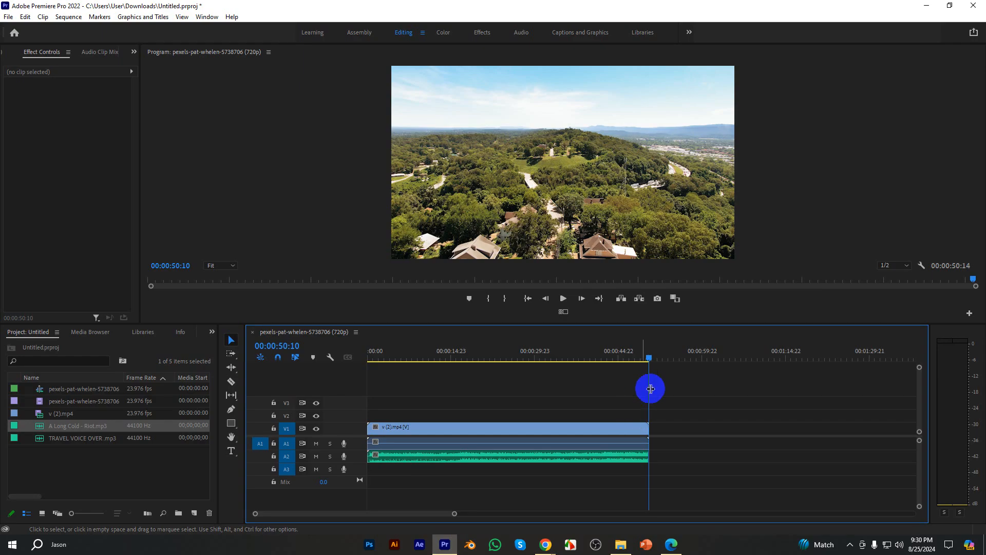
left_click_drag(454, 513, 475, 513)
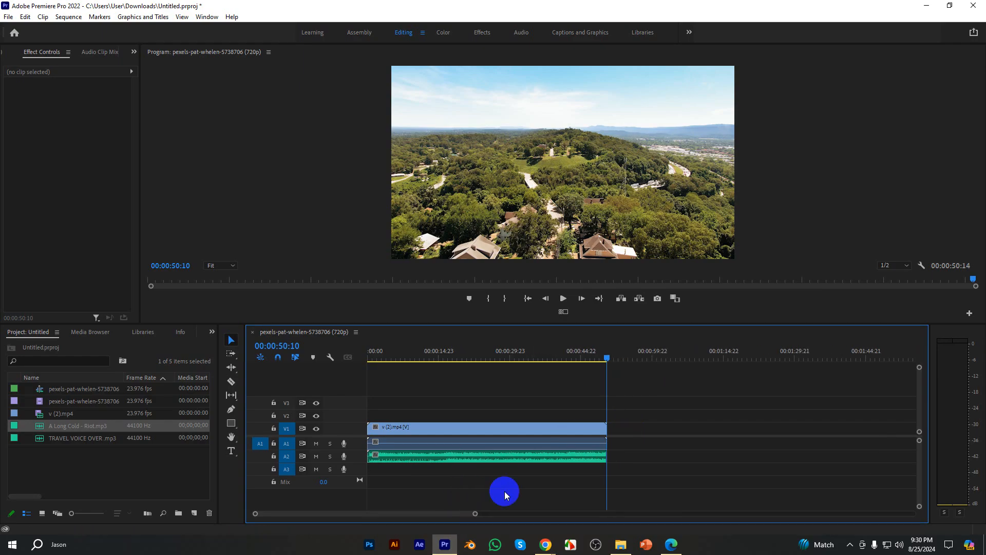
Play the sequence from its start to check the music on A2 against the video.
left_click_drag(607, 358, 264, 352)
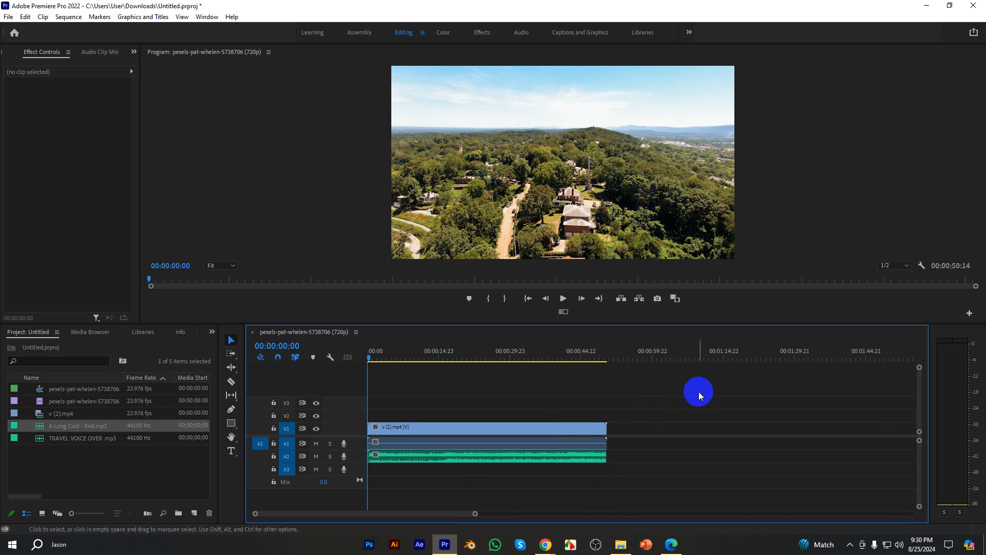
key("space")
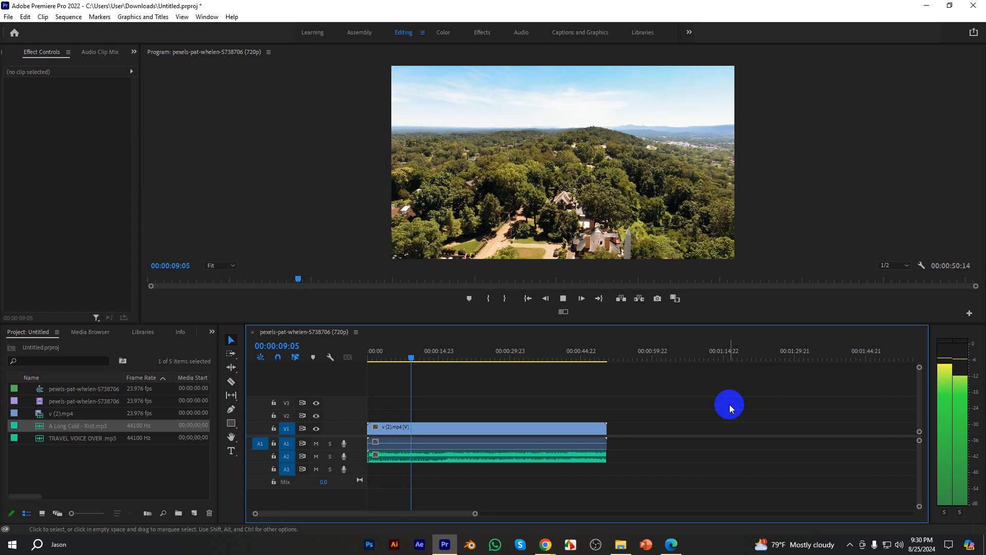
key("space")
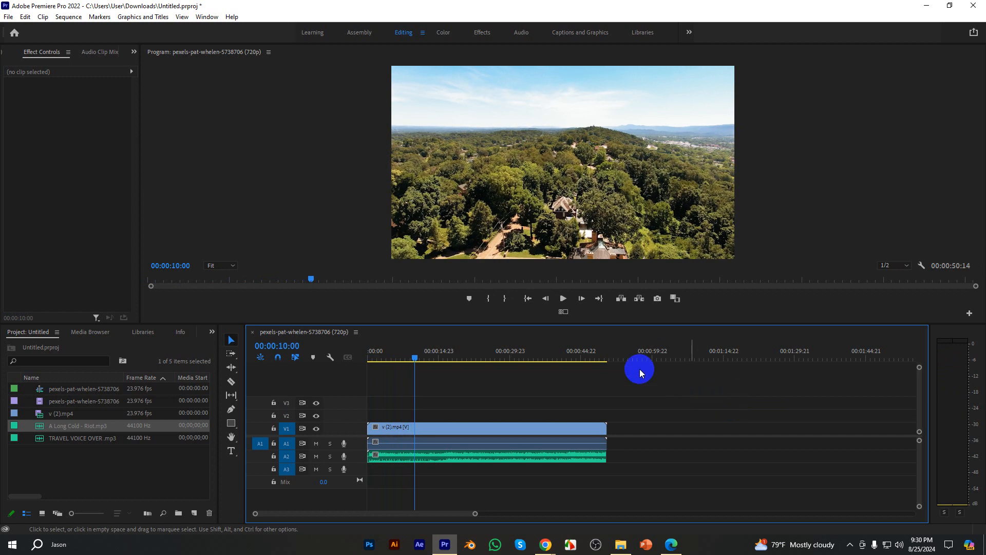
Inspect the available Default Output devices in the Audio Hardware preferences and cancel the dialog.
left_click(472, 460)
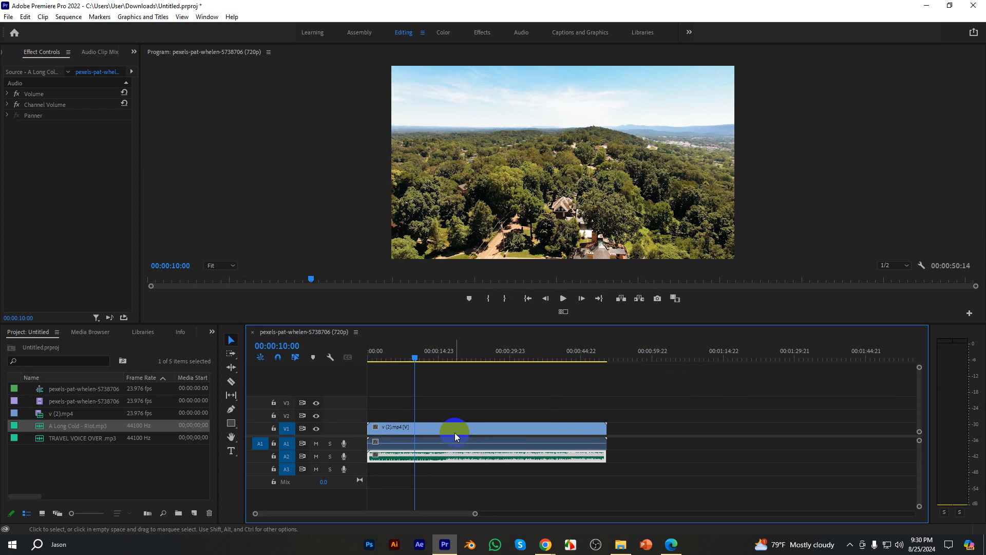
left_click(25, 16)
mouse_move(55, 349)
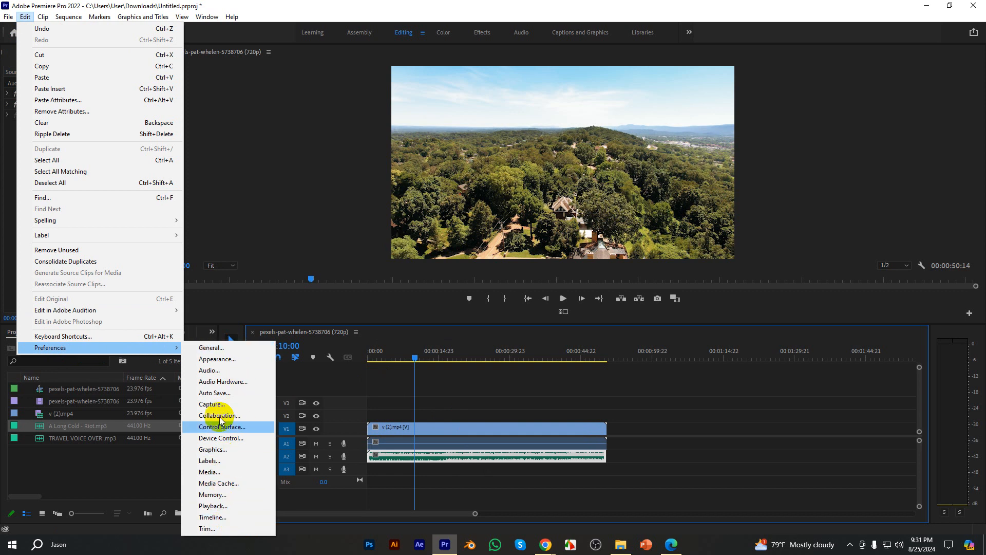
left_click(235, 383)
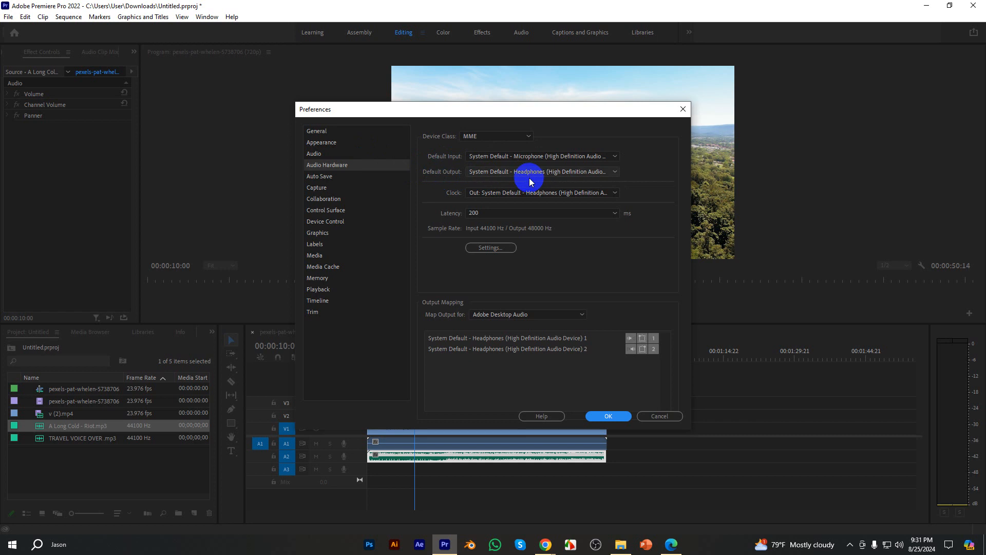
left_click(478, 174)
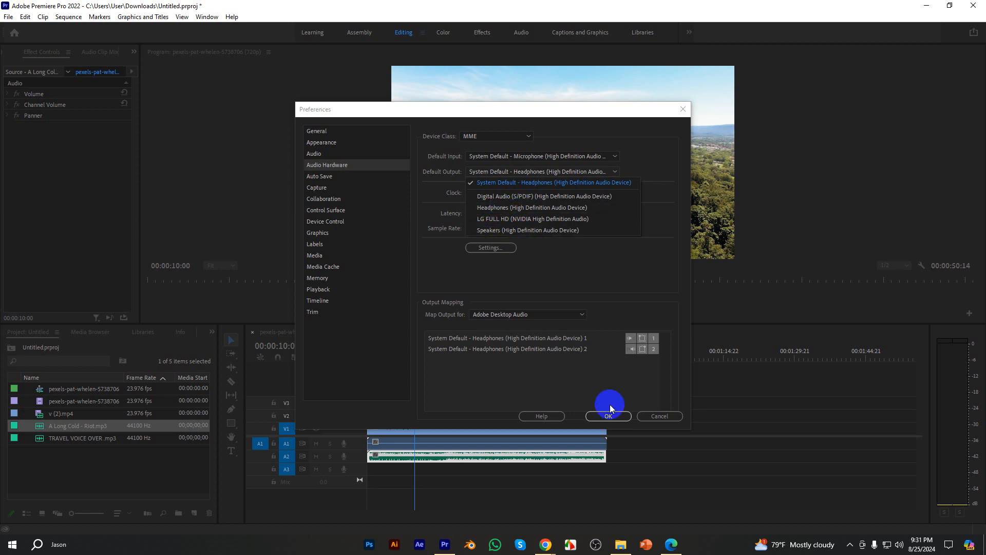
left_click(656, 415)
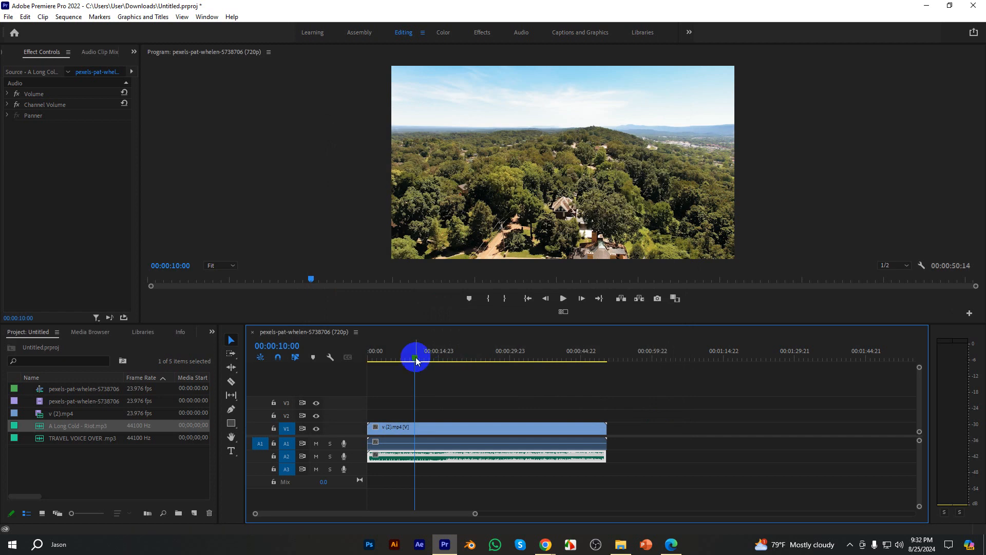
Reopen the Audio Hardware preferences to examine the Speakers option for Default Output, and cancel.
left_click_drag(416, 360, 460, 367)
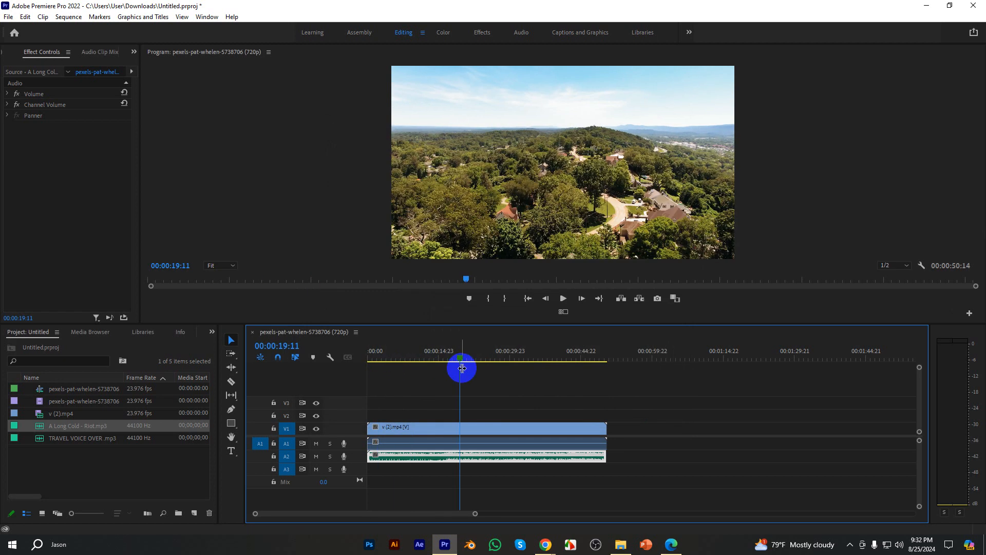
left_click(25, 16)
mouse_move(80, 349)
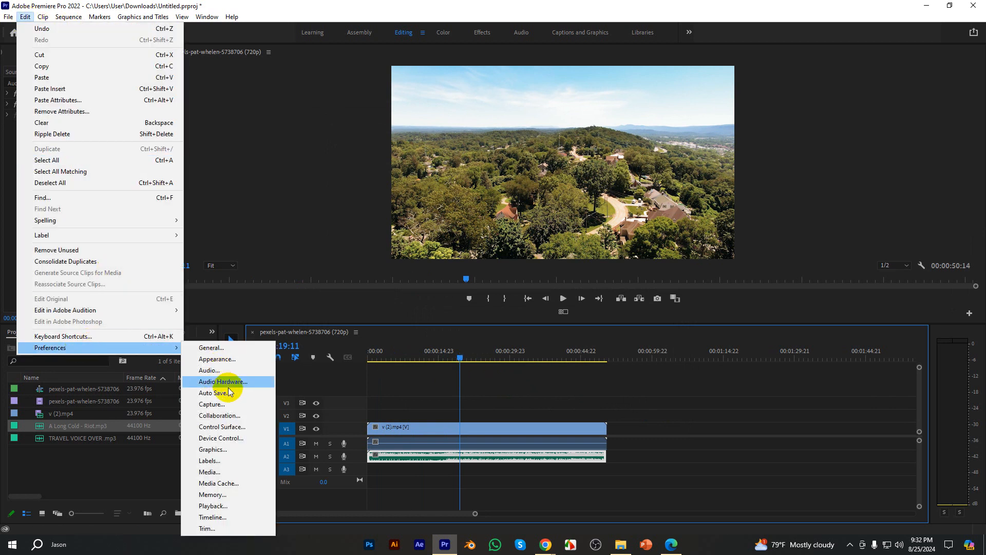
left_click(226, 381)
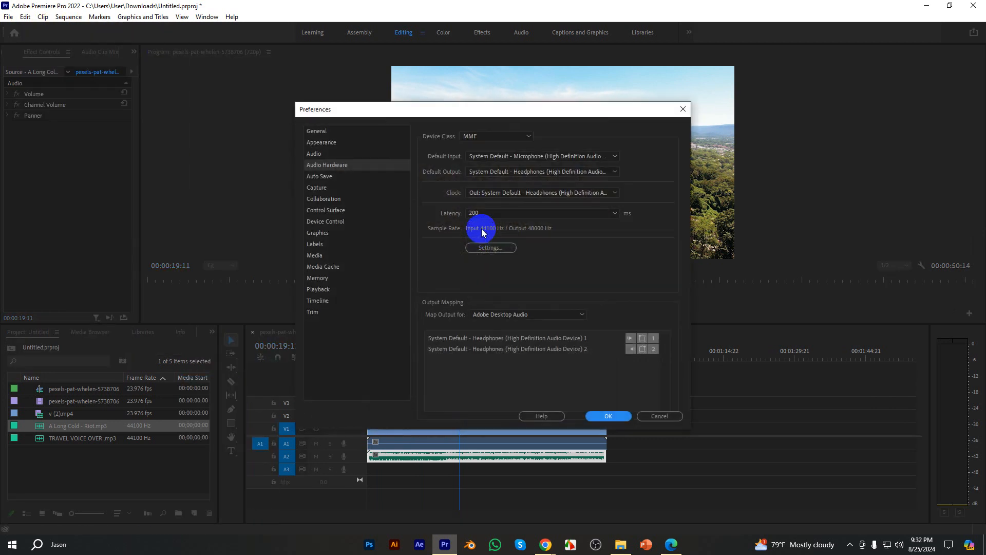
left_click(474, 174)
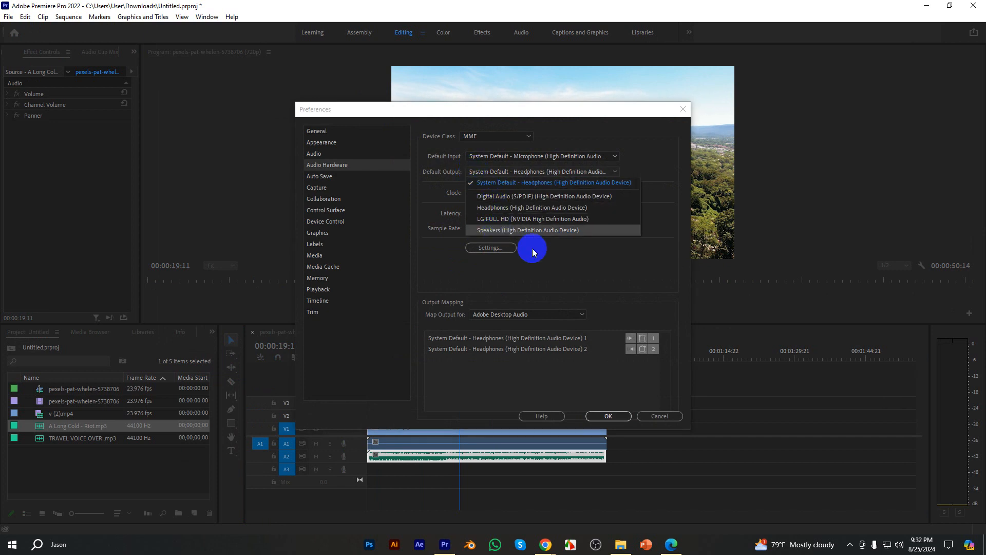
left_click(661, 415)
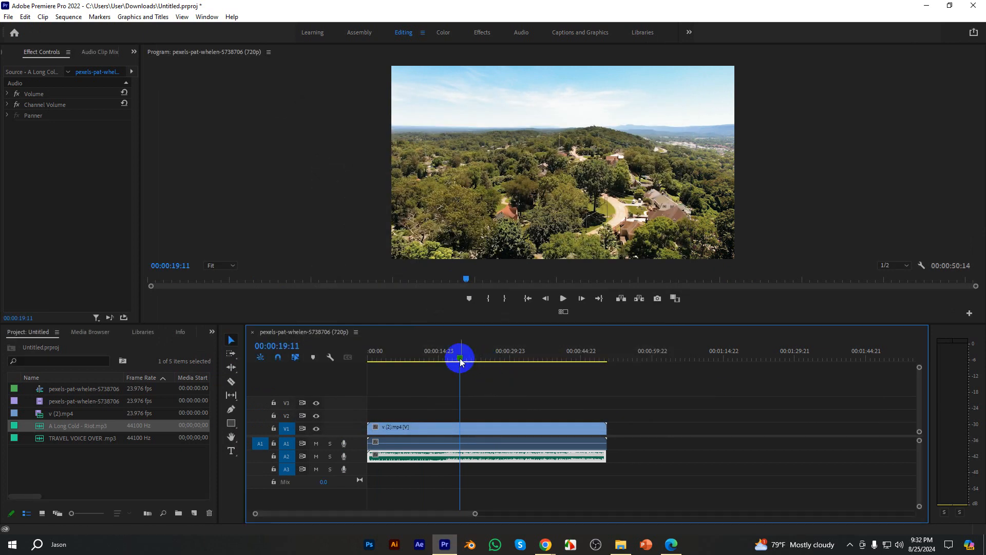
Mute track A2, play the sequence briefly from near its start, and unmute the track.
left_click_drag(460, 361, 420, 359)
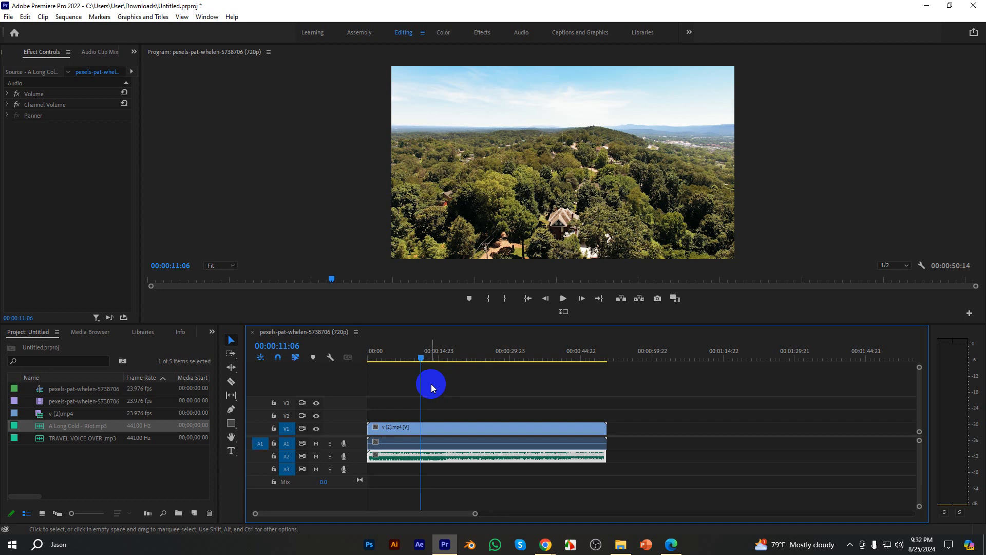
left_click(317, 456)
left_click_drag(419, 352, 379, 381)
key("space")
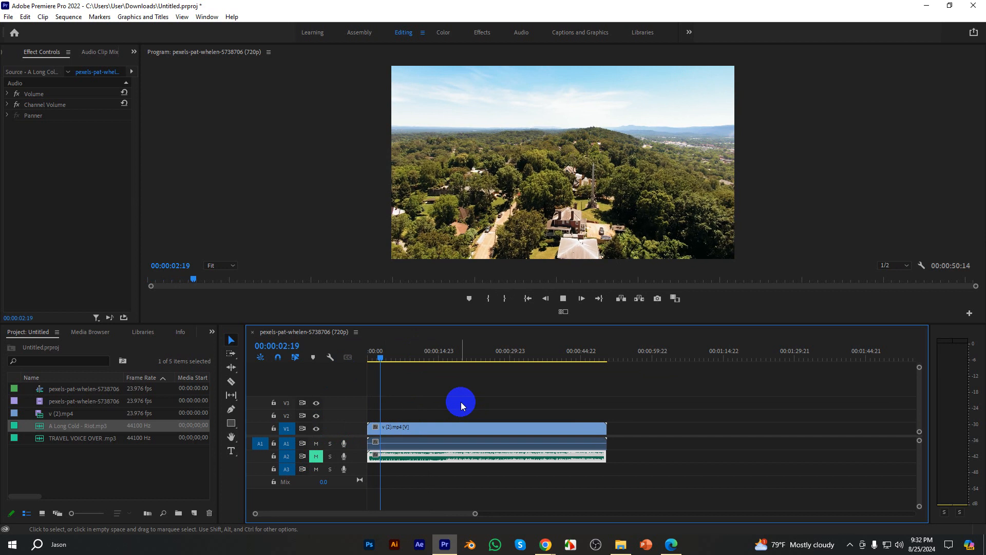
key("space")
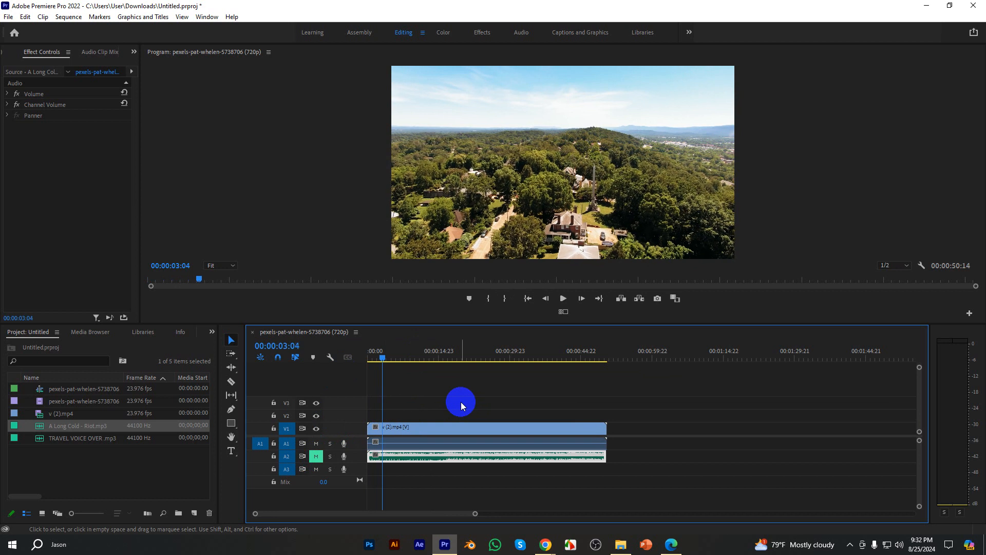
left_click(317, 456)
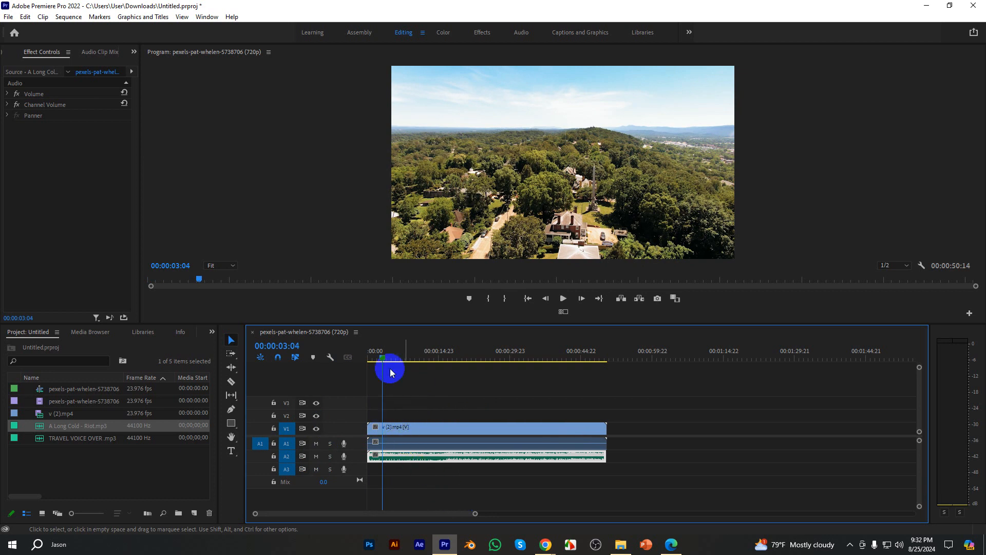
Restart Level keyframing in the Volume effect of the A2 music clip, adding a keyframe at 00:00:10:01.
left_click_drag(382, 356, 415, 360)
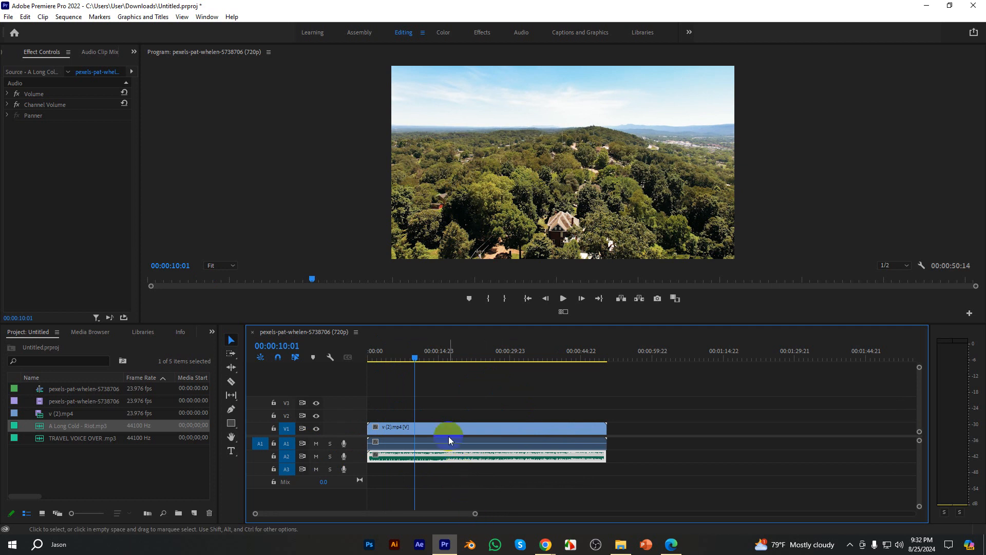
left_click(448, 466)
left_click(439, 455)
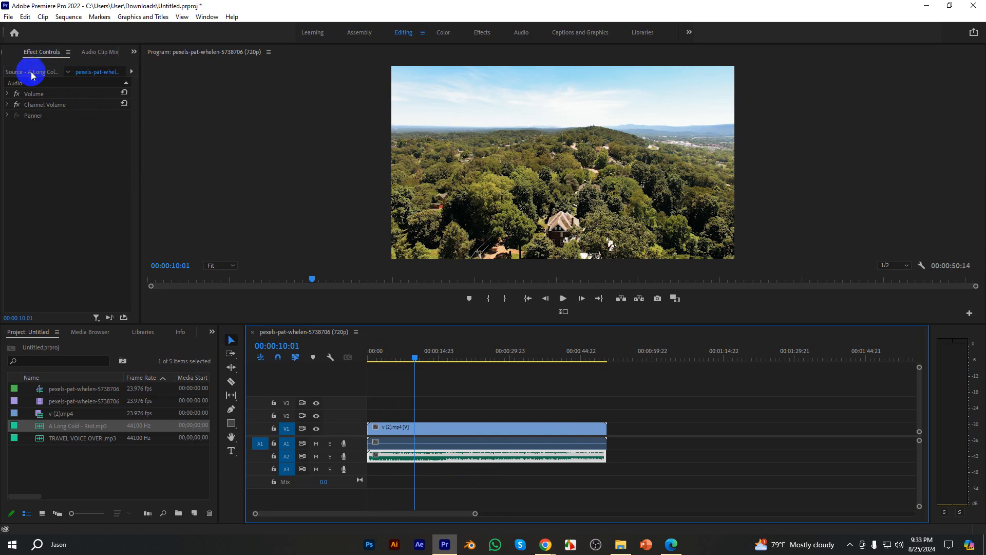
left_click(7, 95)
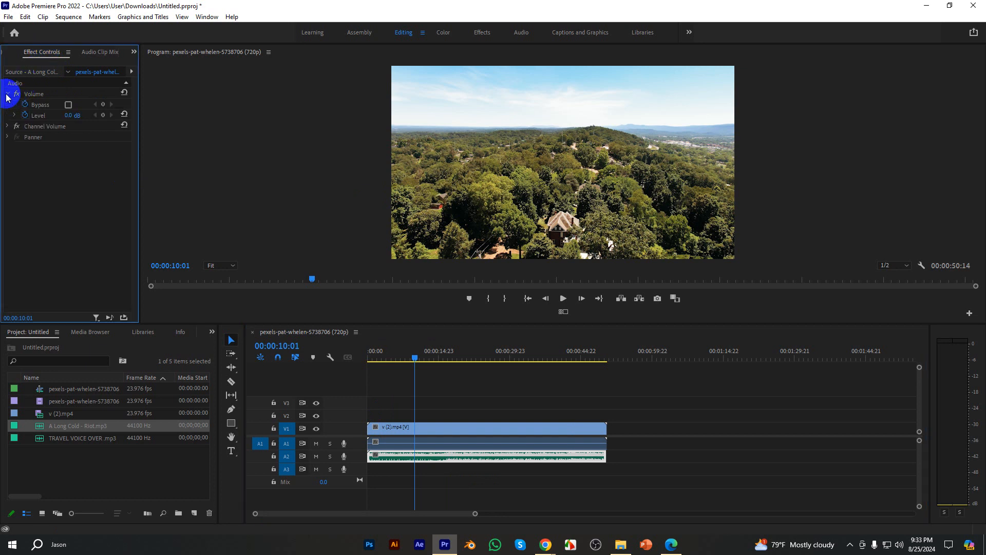
left_click(26, 117)
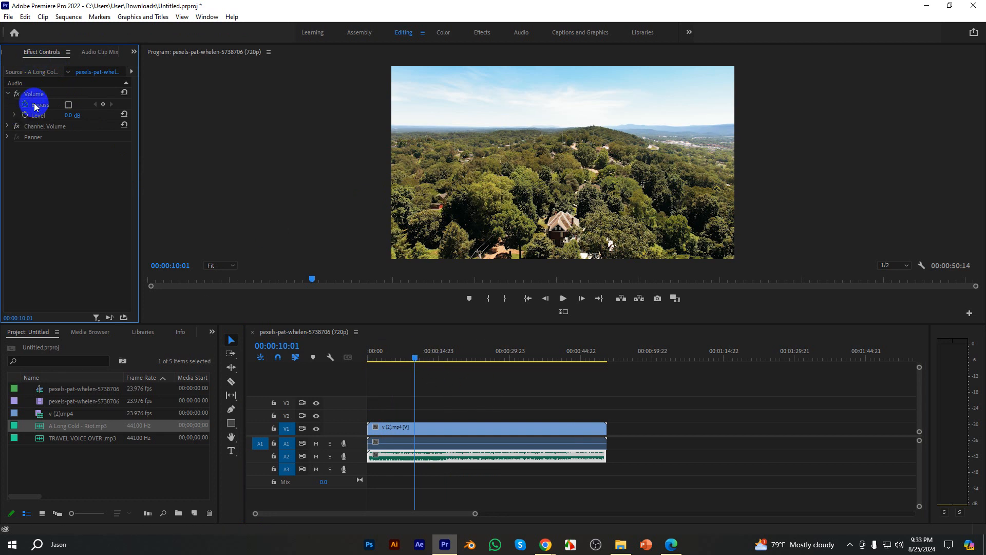
left_click(26, 116)
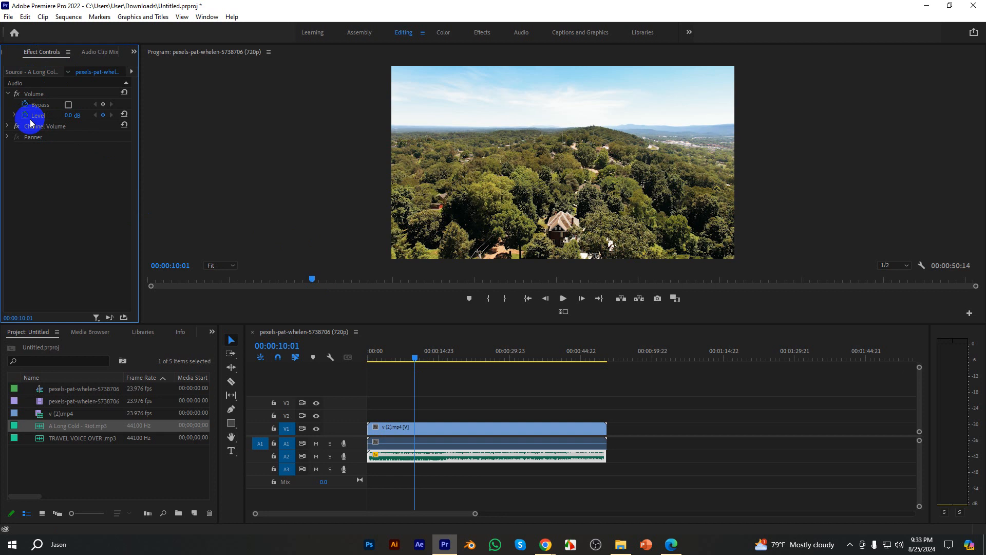
Keyframe the music clip's volume Level at 5 dB at 00:00:07:19 and 2.0 dB at 00:00:27:19.
left_click(403, 361)
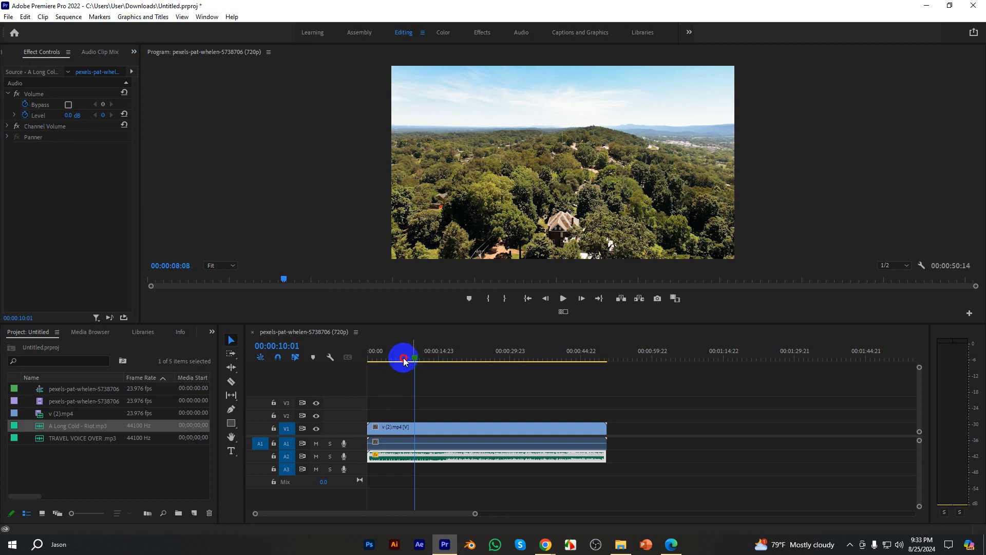
left_click(66, 116)
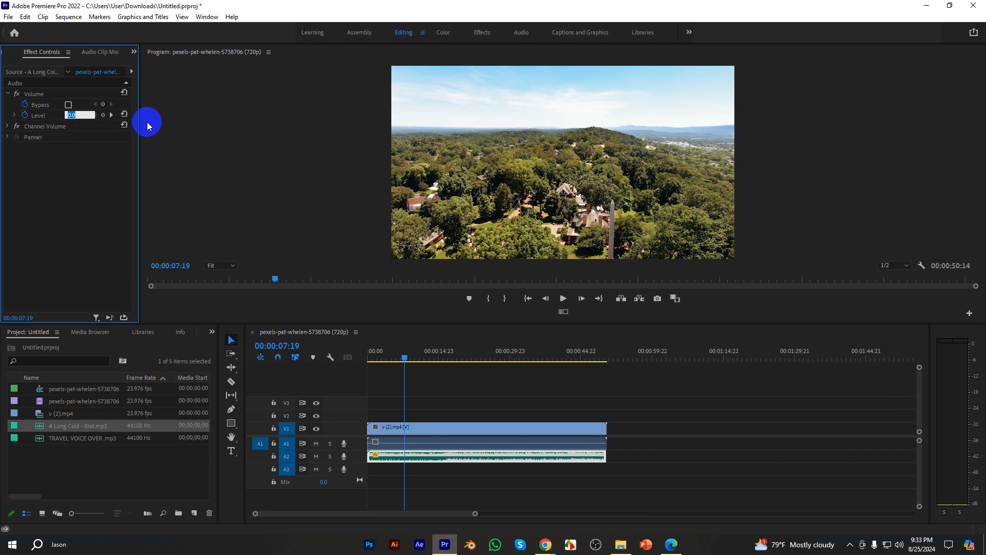
type("5")
left_click_drag(404, 358, 502, 368)
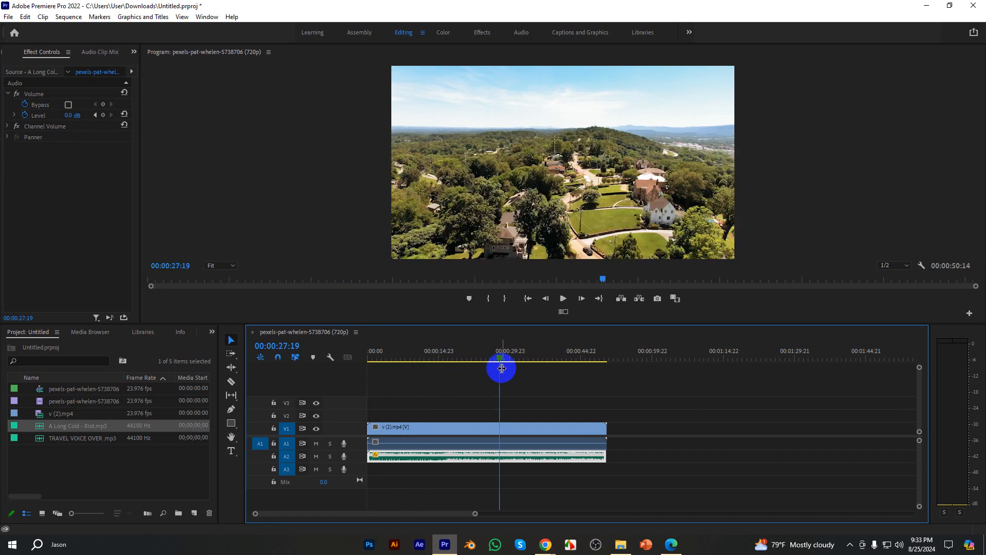
left_click(80, 112)
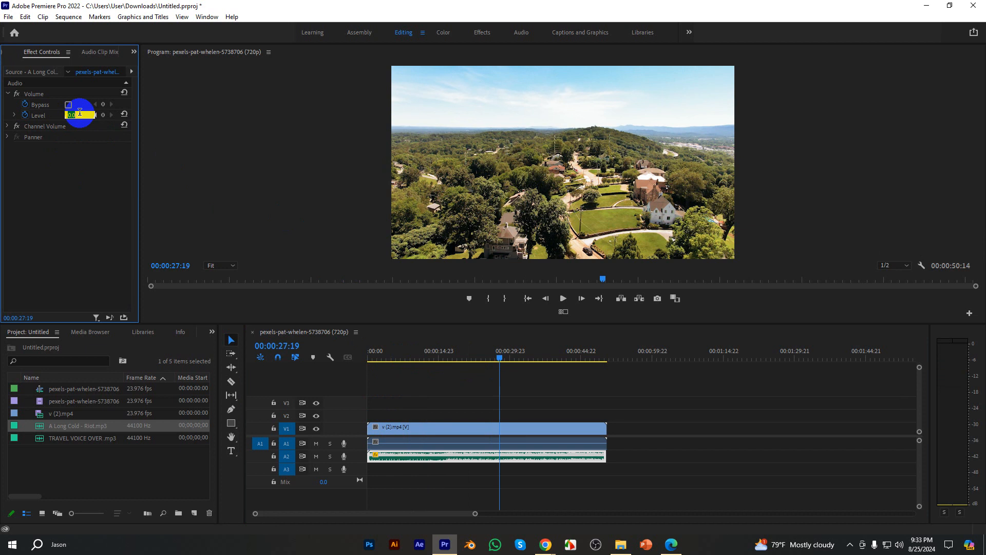
type("1.9")
left_click_drag(499, 358, 550, 384)
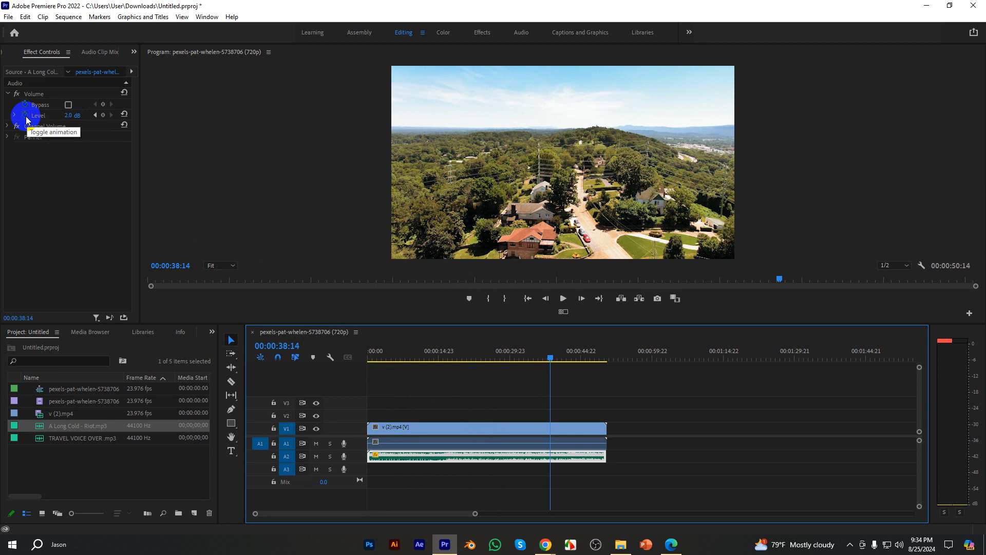
Turn off Level keyframing on the music clip, deleting its keyframes, and set the volume Level to 10 dB.
left_click(26, 117)
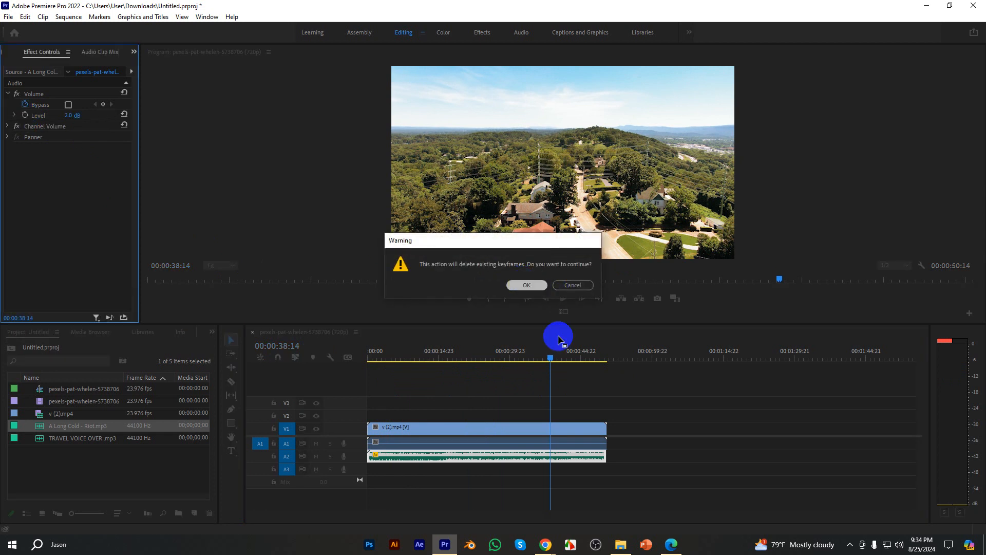
left_click_drag(551, 359, 248, 356)
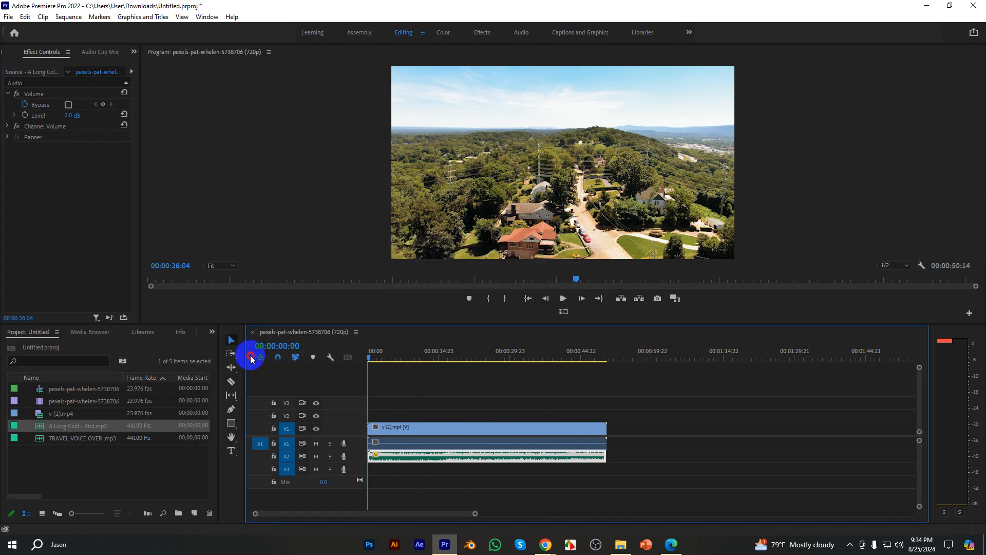
left_click(70, 115)
type("10")
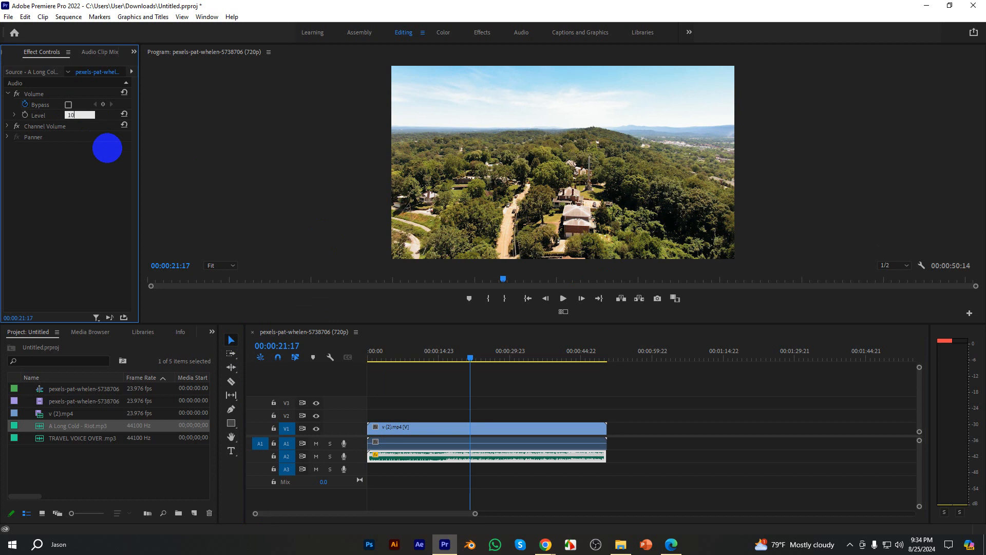
key("Return")
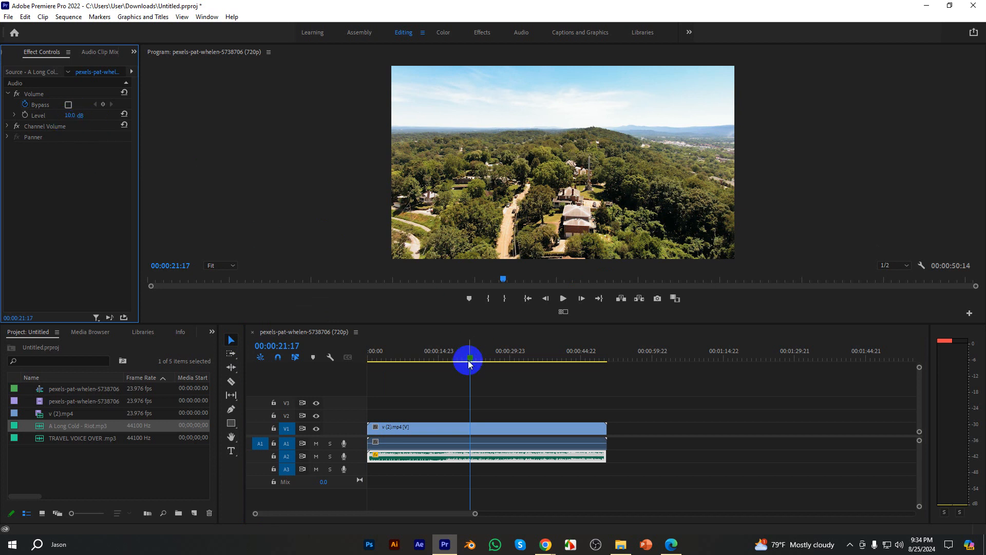
Preview the music from the start of the sequence and set its volume Level to -10 dB.
left_click_drag(469, 359, 309, 359)
key("space")
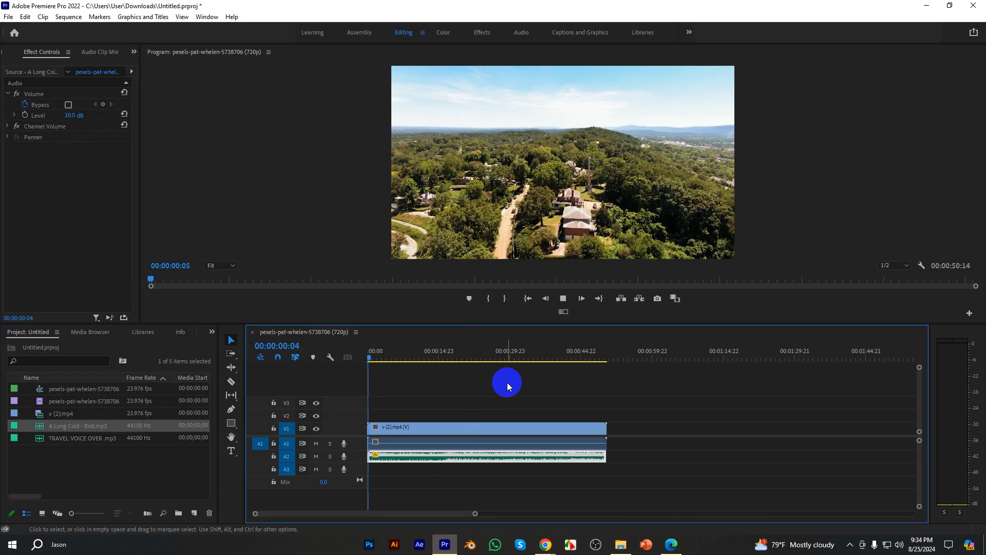
key("space")
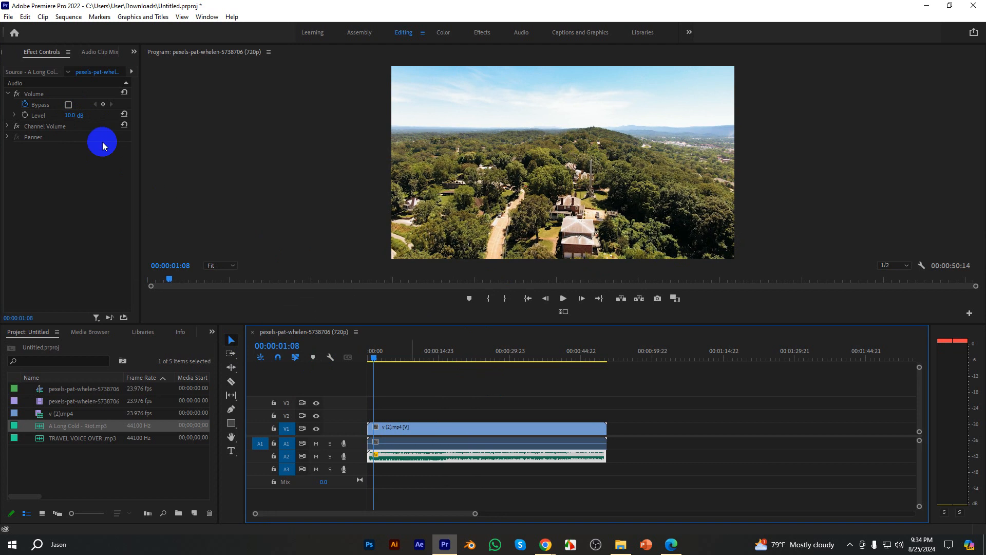
left_click(72, 115)
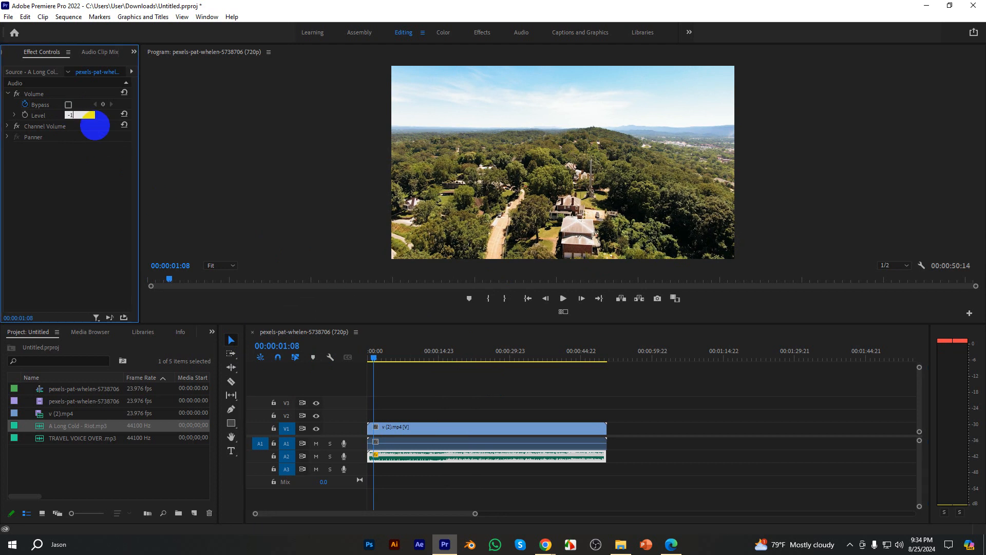
key("Return")
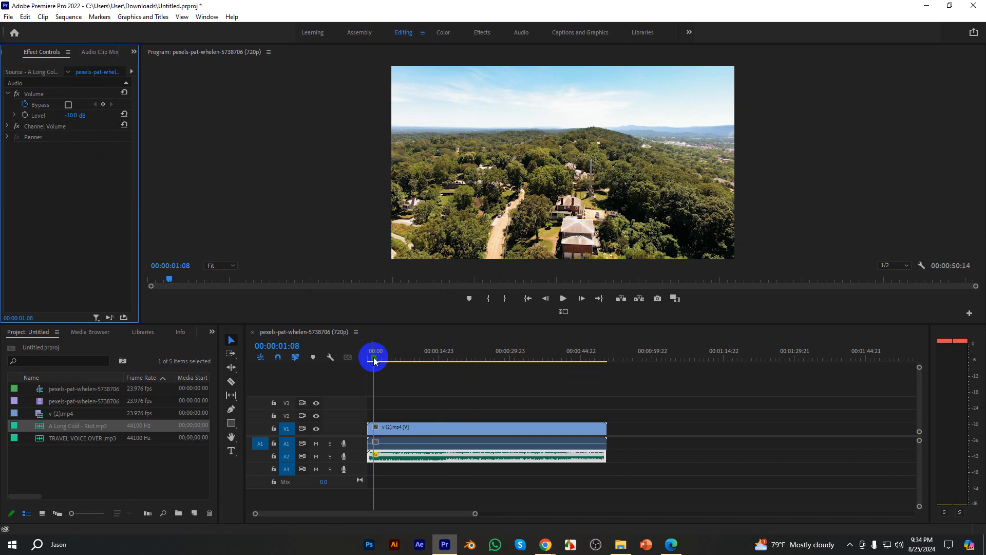
Play the music from the start of the sequence and set the A2 clip's volume Level to -20 dB.
left_click_drag(374, 357, 348, 356)
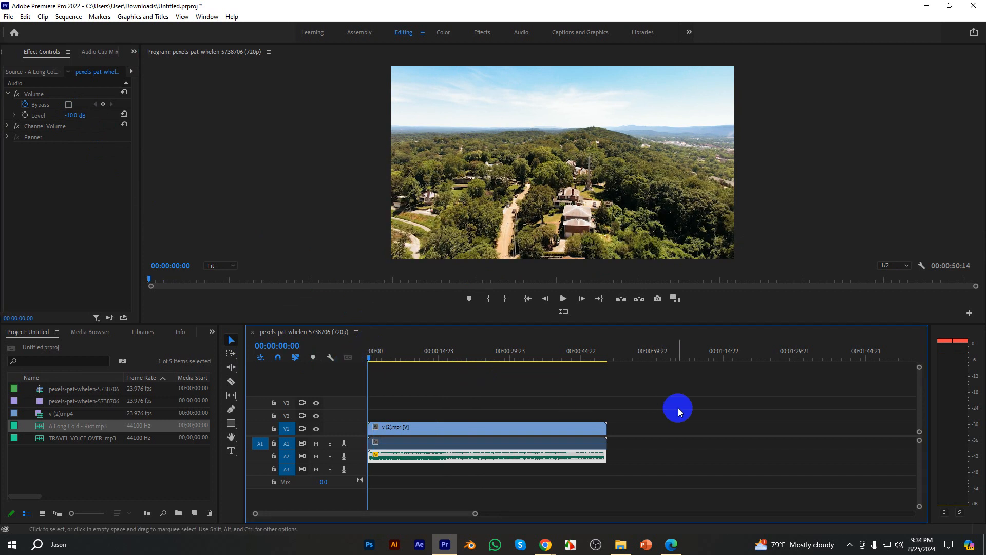
key("space")
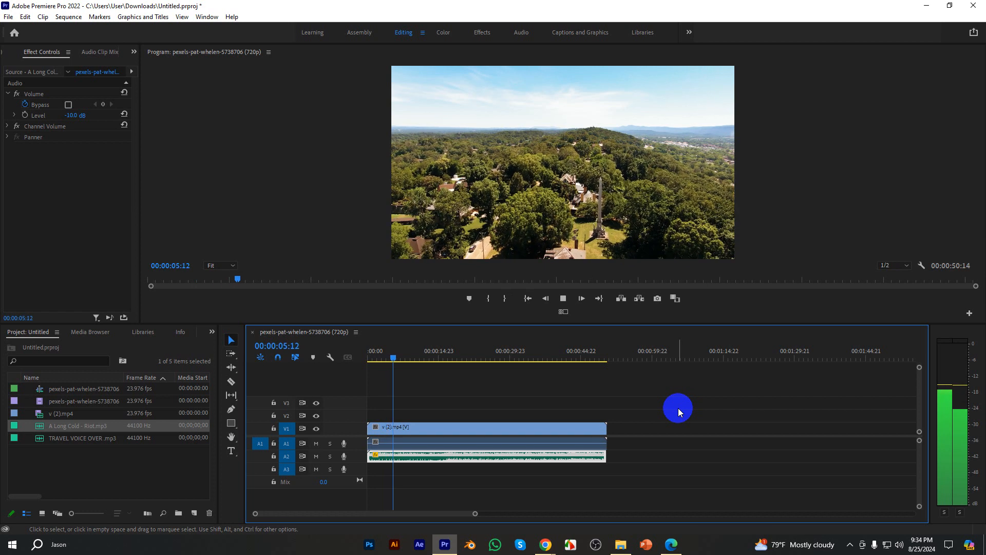
key("space")
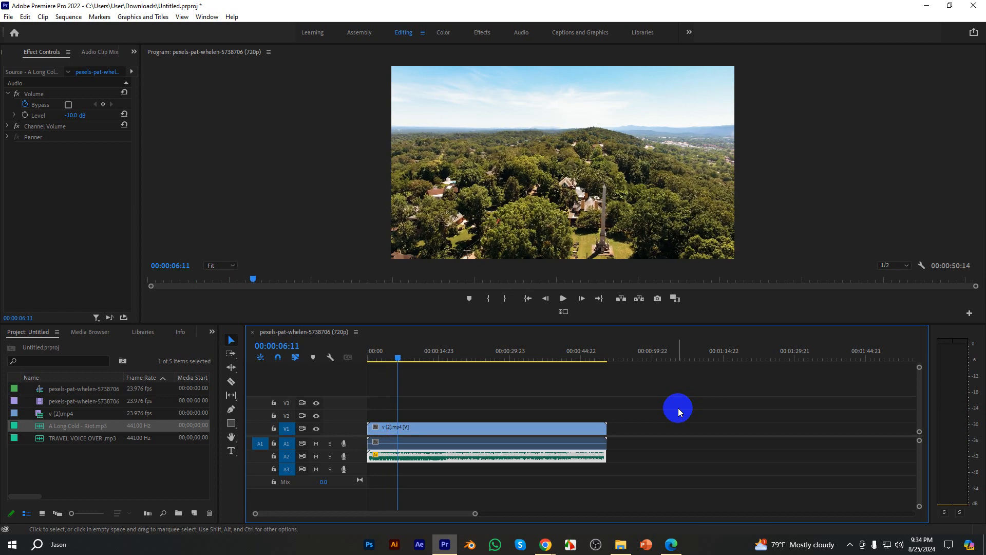
left_click(71, 116)
type("-20")
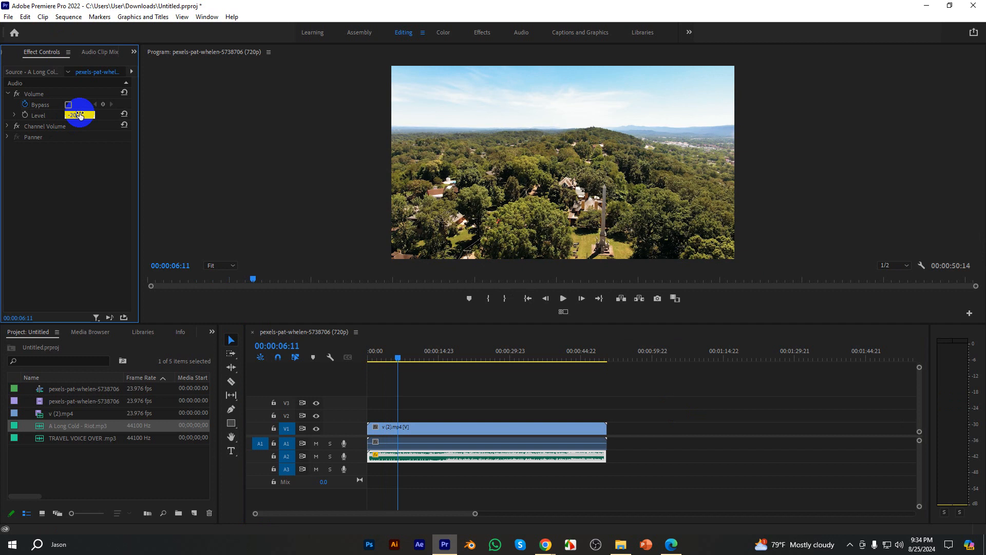
key("Return")
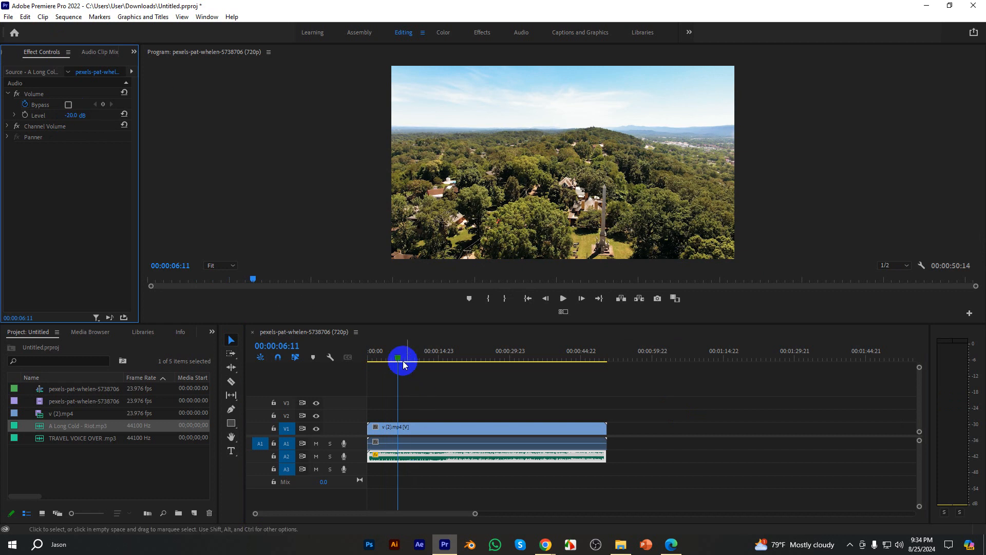
Replay the sequence from its start, reset the music clip's volume Level to 0 dB and deselect the clip.
left_click_drag(399, 360, 326, 359)
key("space")
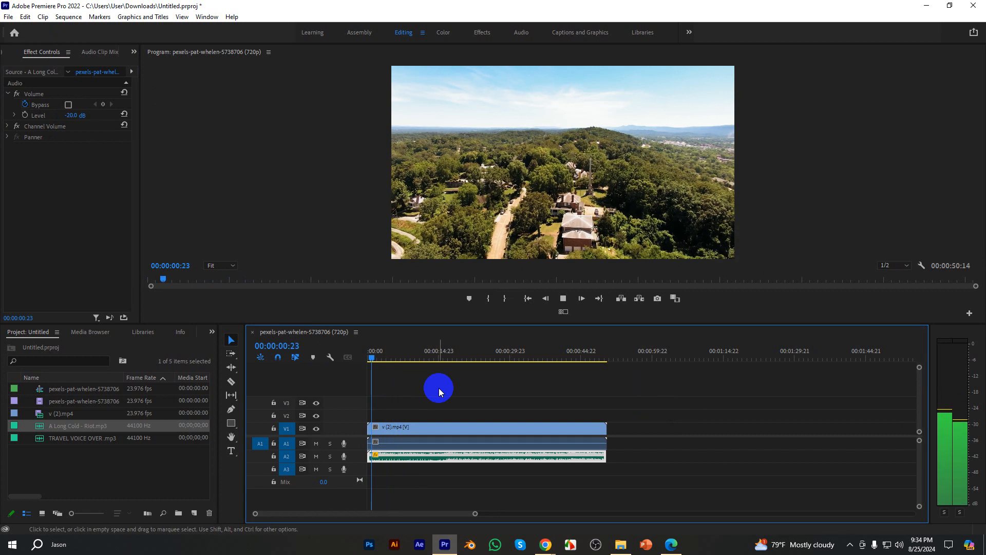
key("space")
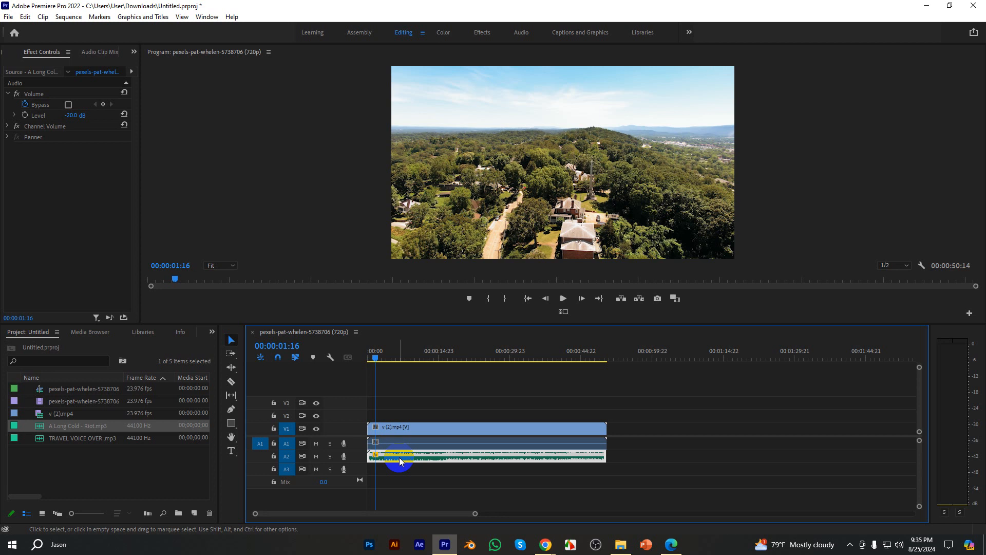
left_click(72, 115)
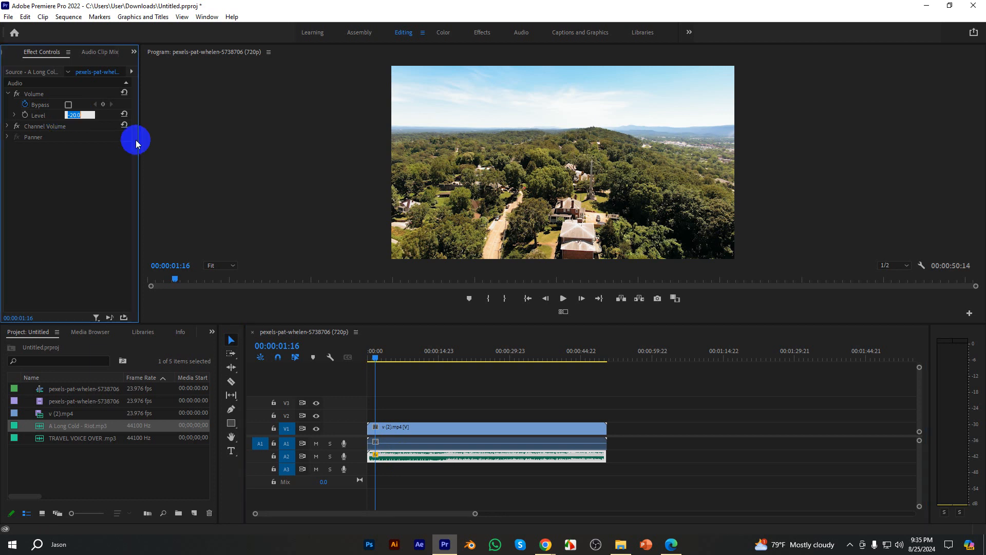
key("Return")
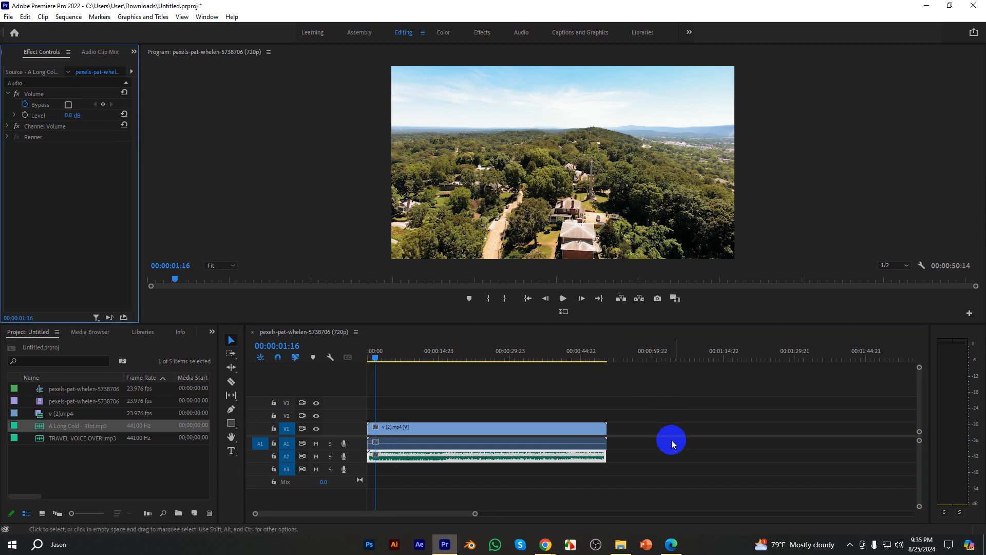
left_click(657, 442)
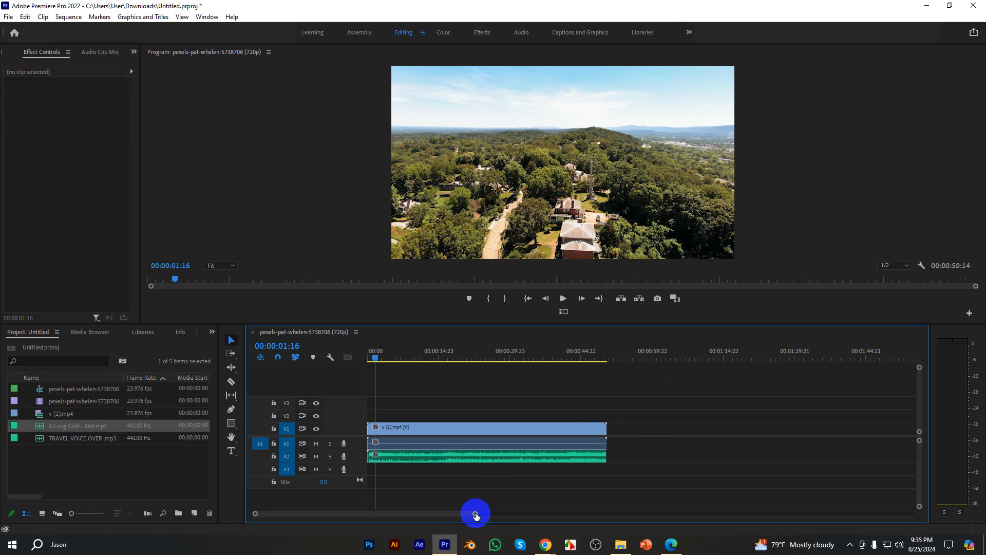
Zoom in on the timeline, select the A2 music clip, heighten the audio tracks and enlarge the timeline area.
left_click_drag(475, 514, 418, 517)
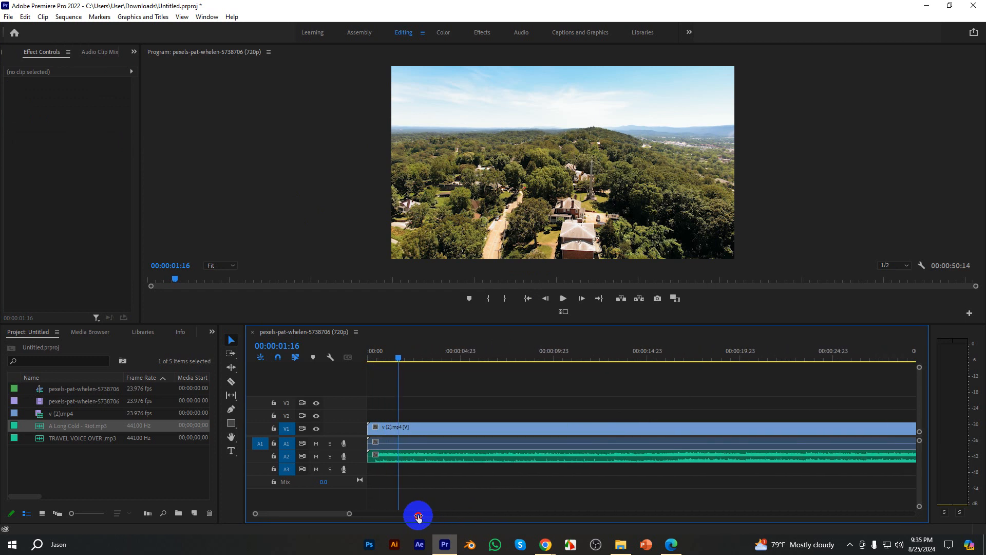
left_click(425, 458)
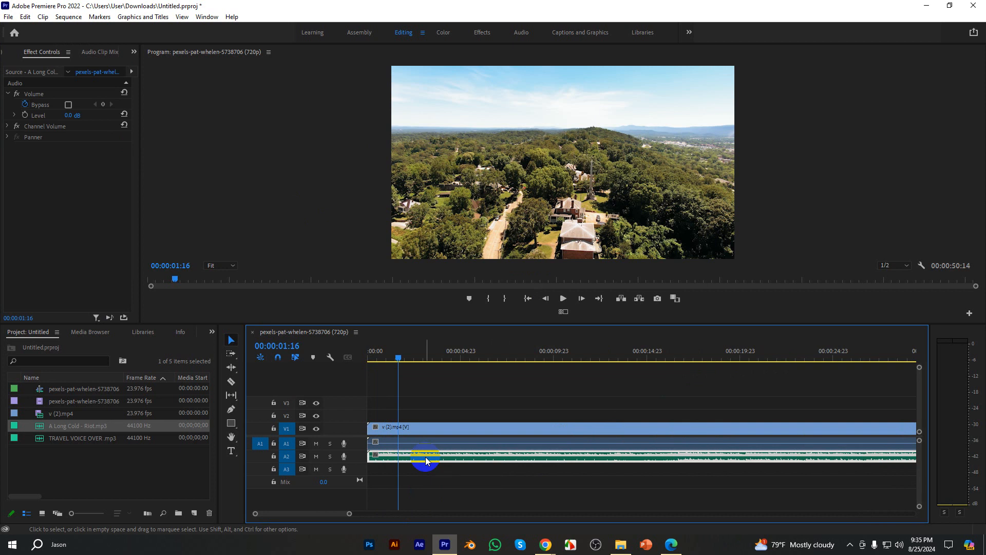
key("ctrl+equal")
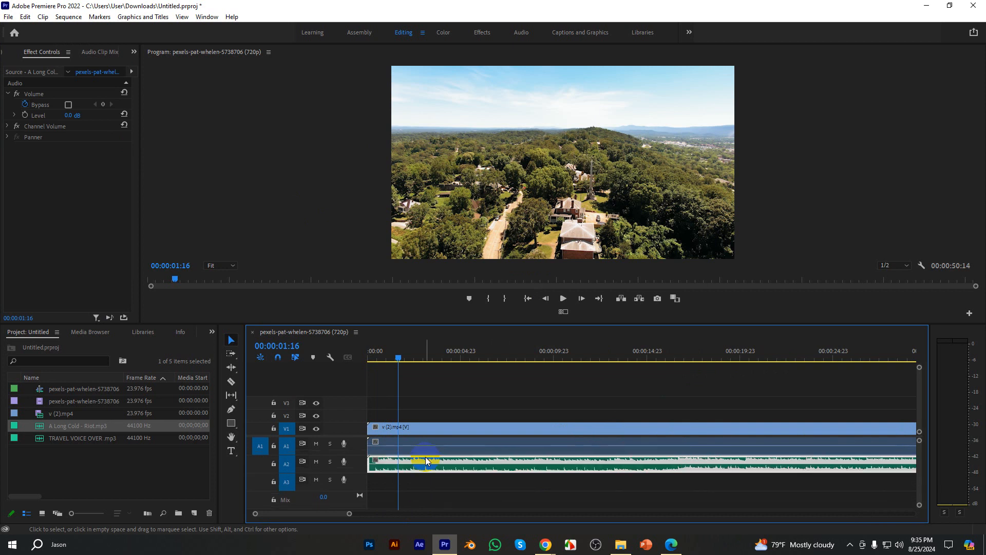
key("alt+equal")
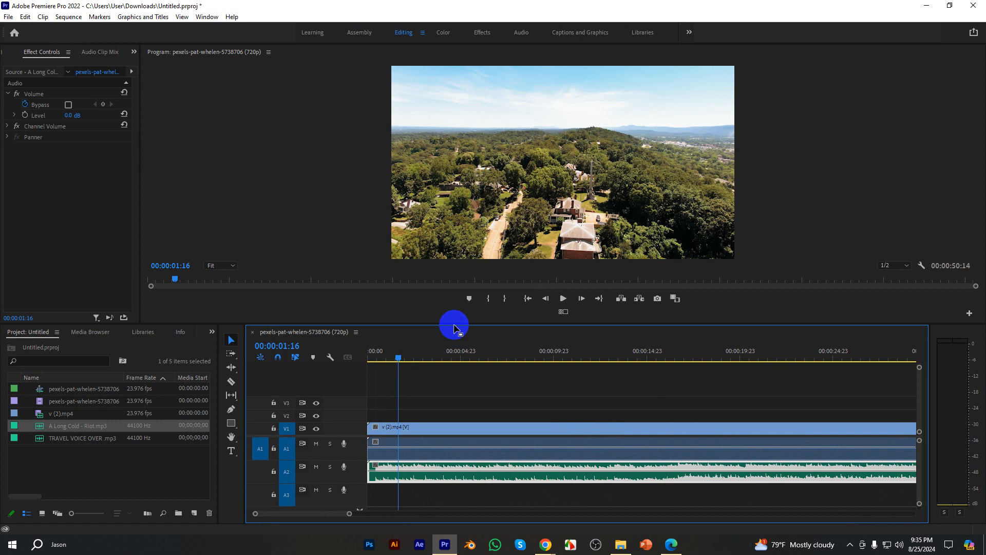
left_click_drag(451, 326, 441, 211)
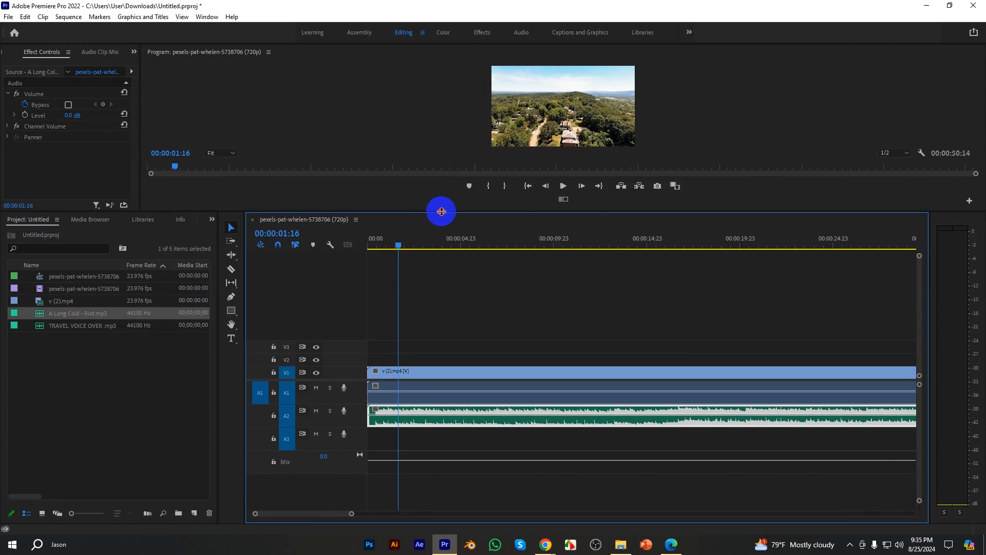
Increase the height of the video tracks and expand the audio tracks until the A2 waveform and volume line are easy to edit.
key("ctrl+equal")
key("ctrl+equal")
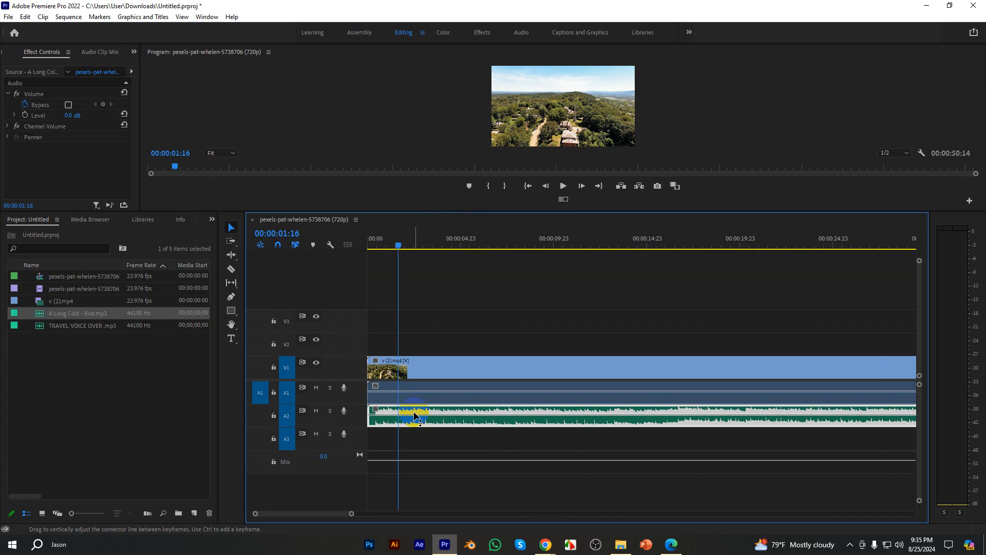
key("alt+equal")
key("alt+equal")
key("alt+equal")
key("alt+equal")
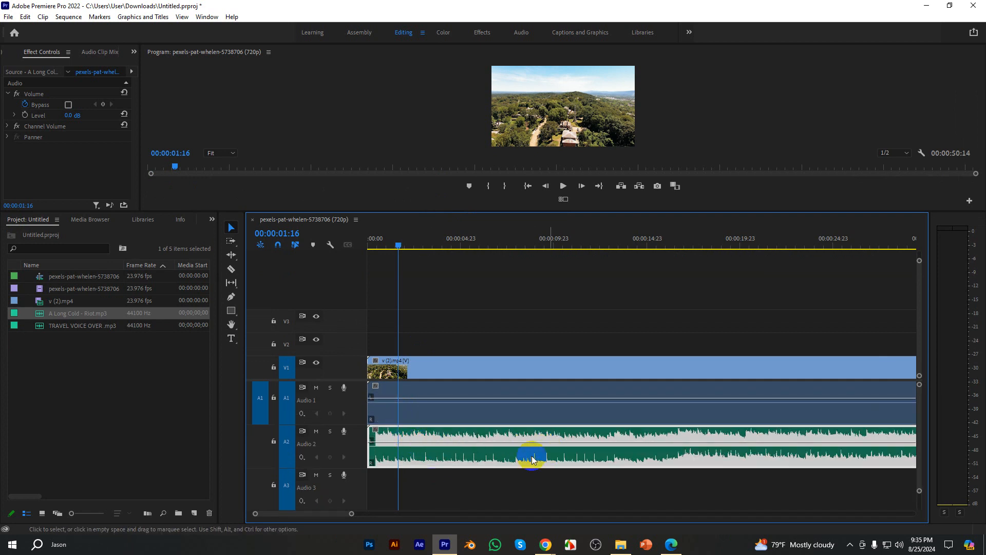
mouse_move(330, 466)
left_mouse_down()
mouse_move(330, 451)
mouse_move(331, 465)
left_mouse_up()
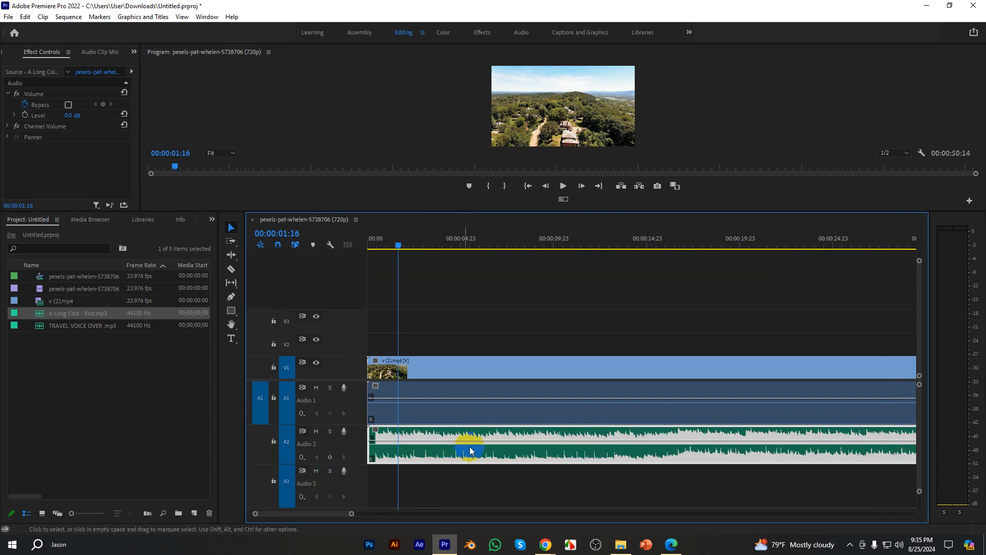
left_click(539, 474)
left_click(520, 454)
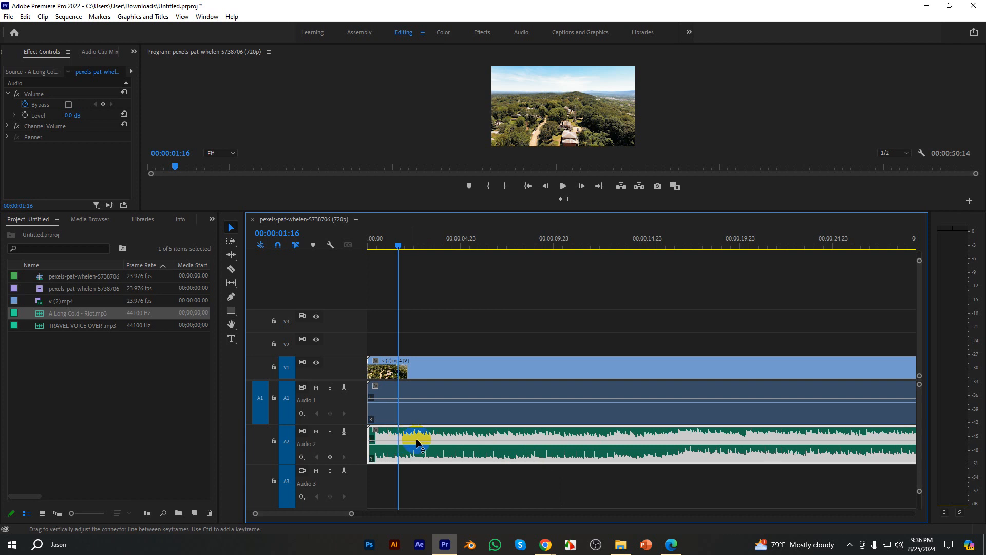
left_click_drag(417, 443, 590, 446)
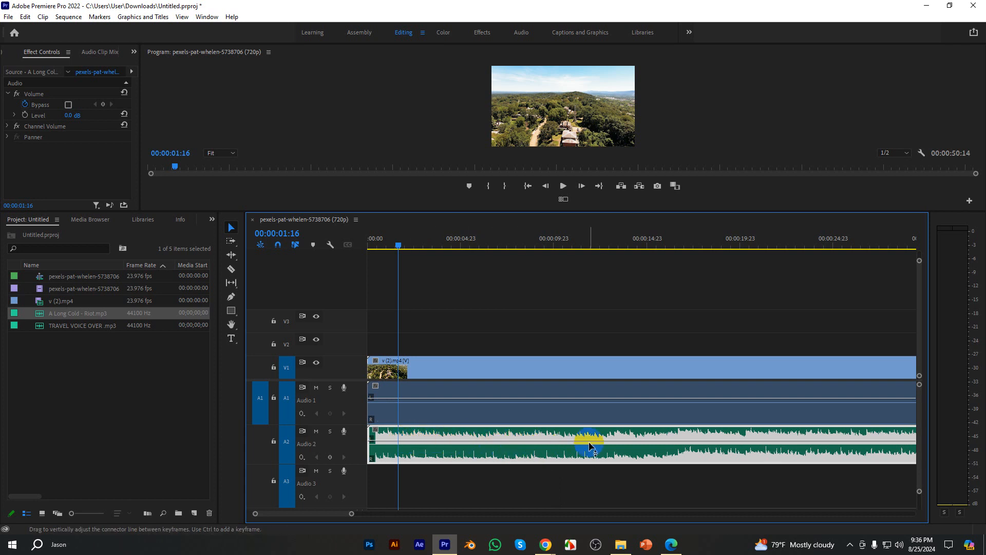
mouse_move(589, 446)
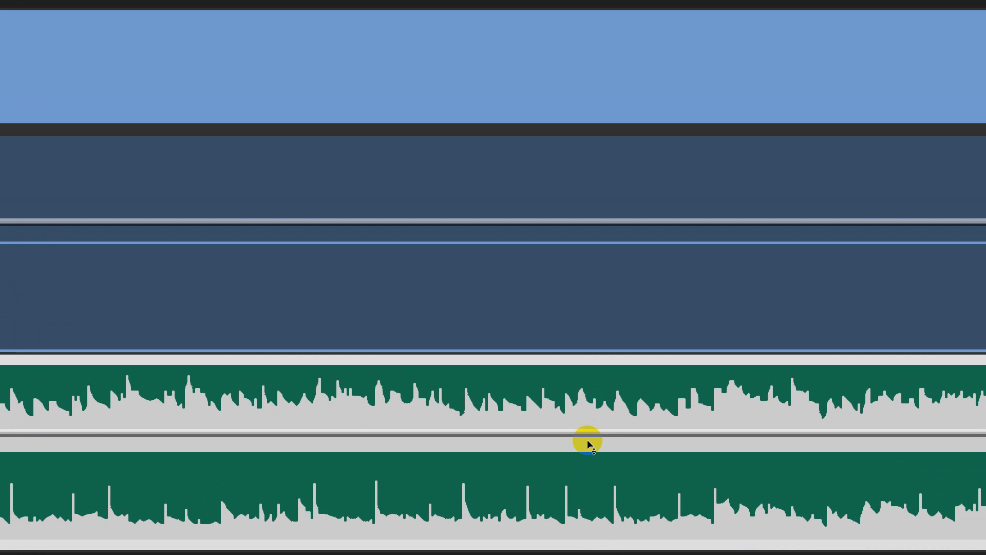
mouse_move(588, 441)
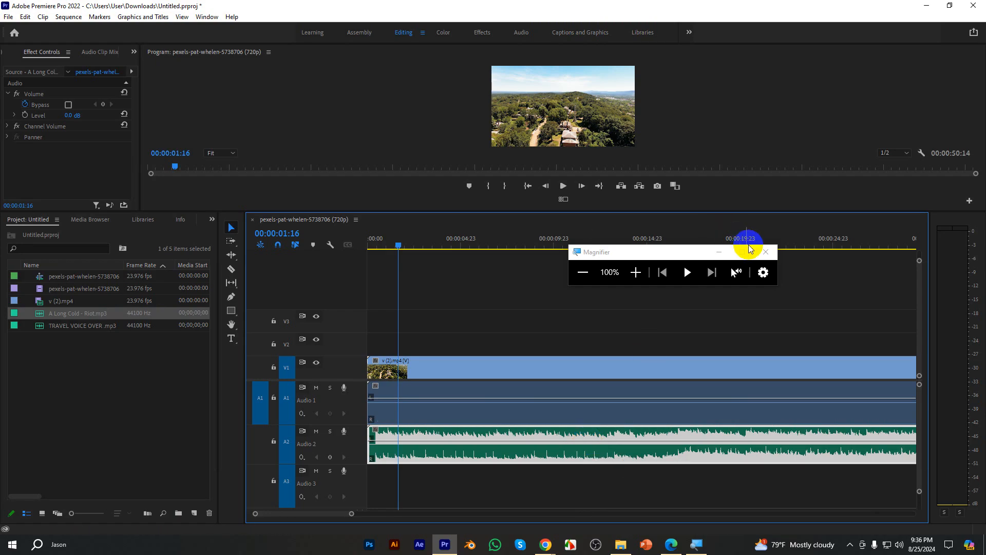
left_click(766, 252)
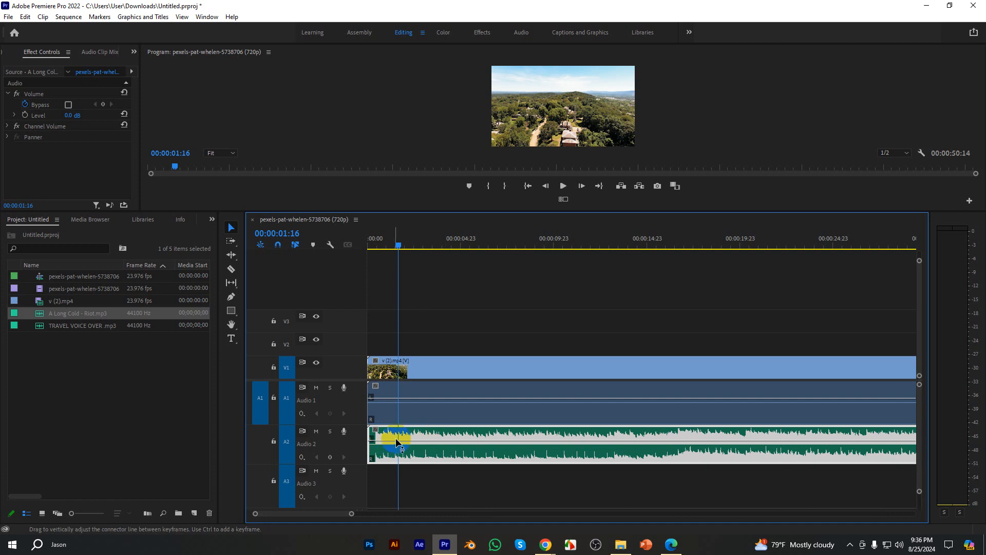
left_click_drag(403, 440, 403, 441)
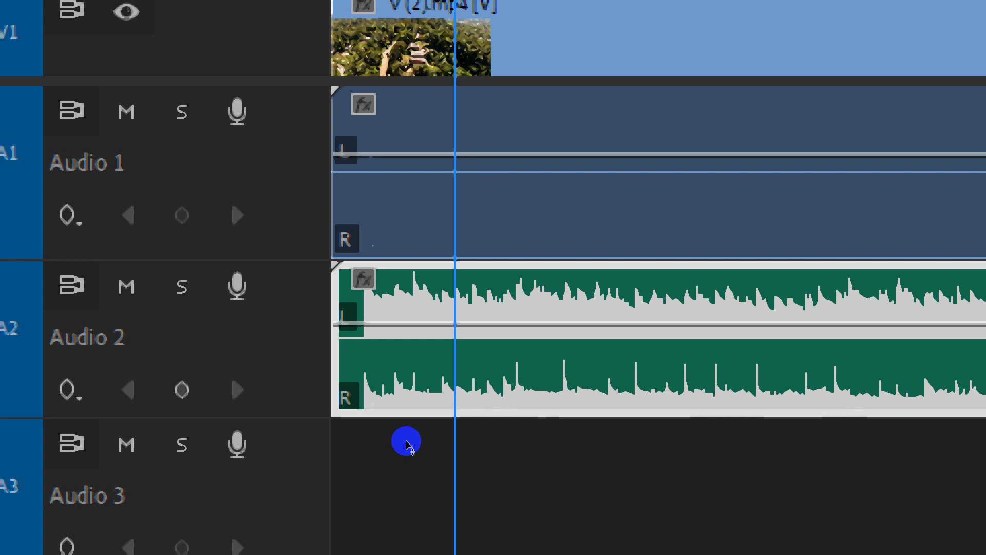
Try the A2 music clip's volume line at 15.0 dB and at -999.0 dB, and undo the change.
left_click_drag(405, 442, 406, 419)
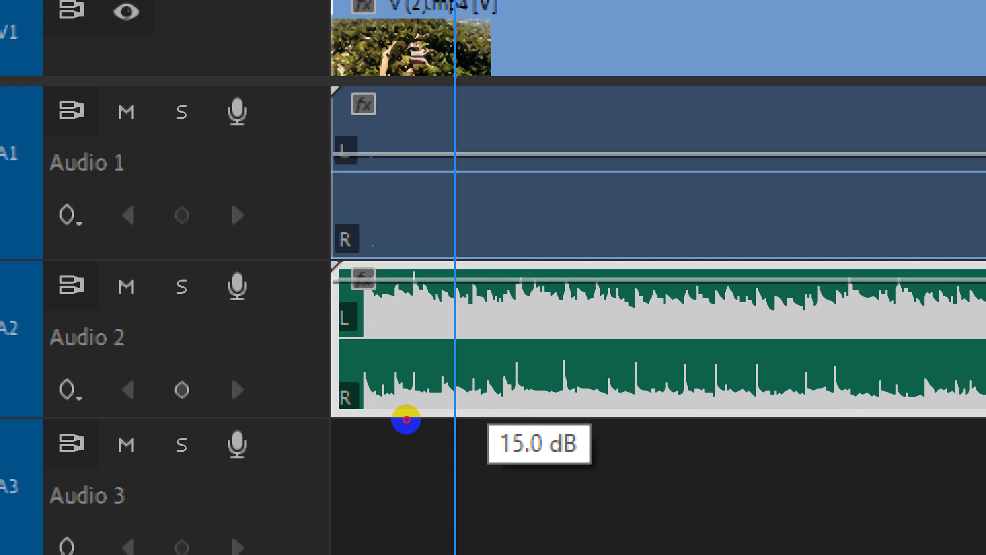
left_click_drag(407, 419, 407, 465)
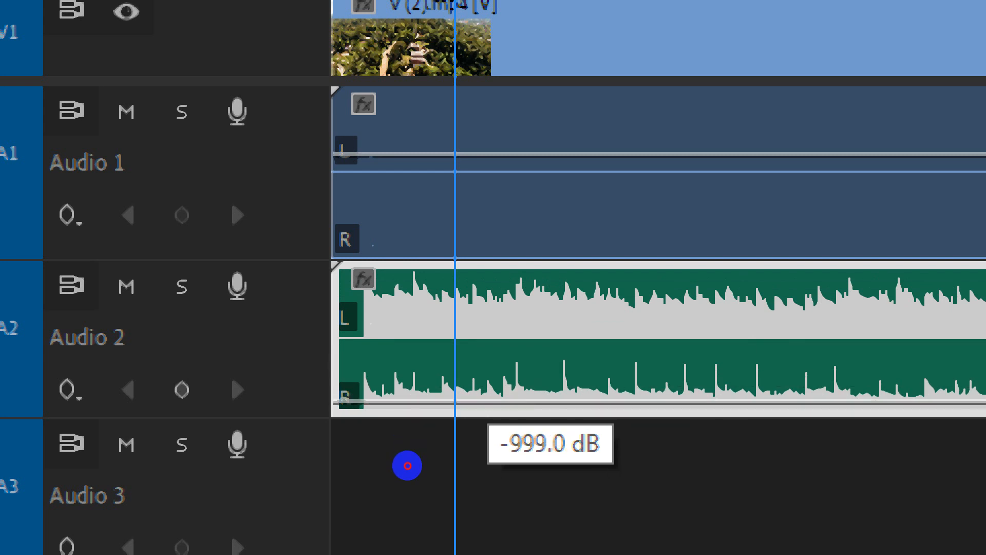
left_click_drag(407, 465, 405, 436)
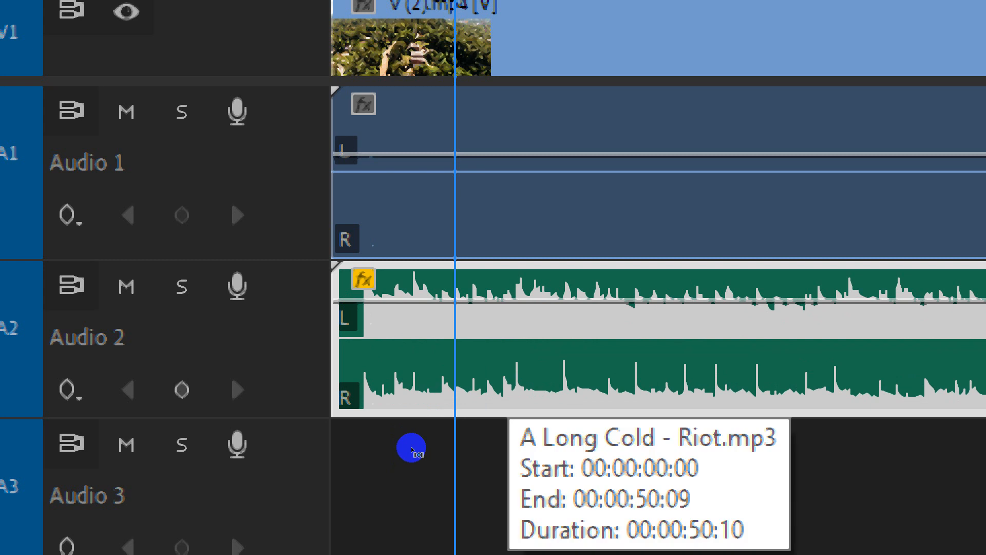
key("ctrl+z")
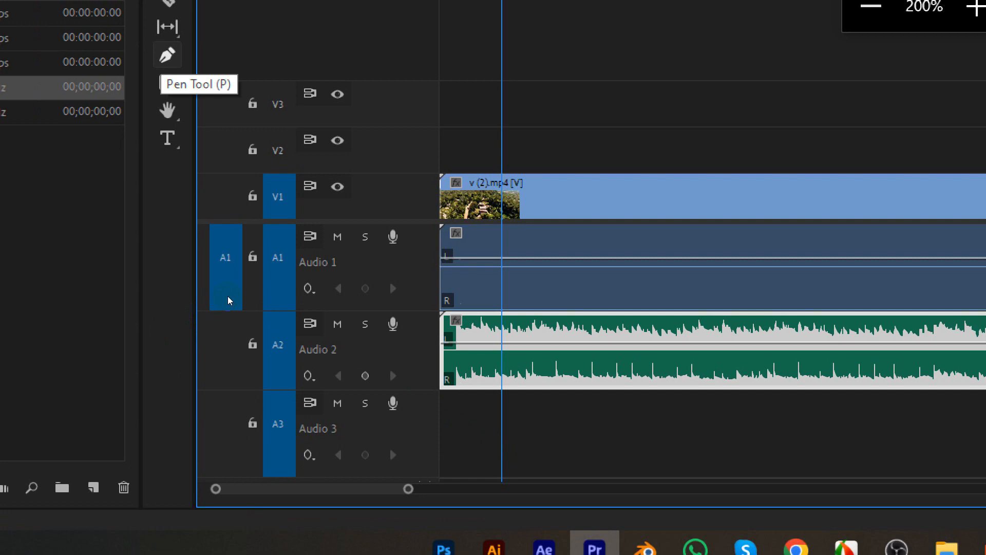
Add three volume keyframes to the A2 music clip with the Pen tool, at about 5, 8 and 12 seconds.
left_click(167, 55)
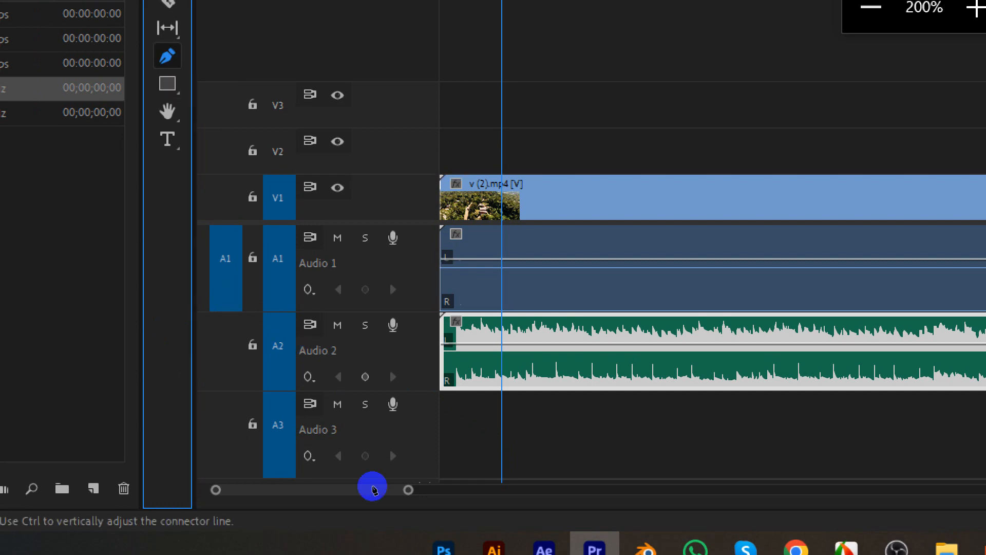
left_click_drag(408, 490, 417, 489)
mouse_move(395, 516)
left_mouse_down()
mouse_move(436, 511)
mouse_move(409, 511)
left_mouse_up()
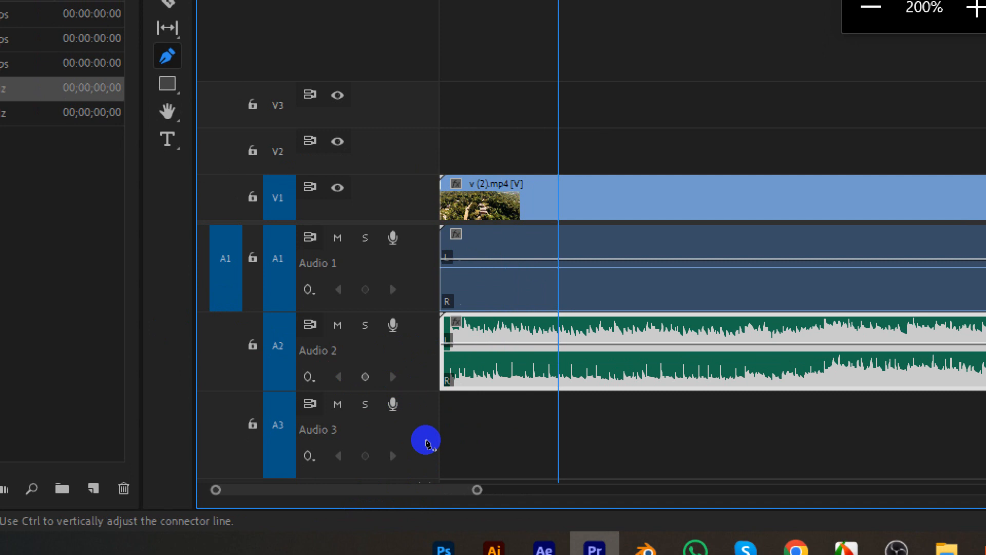
key("ctrl+z")
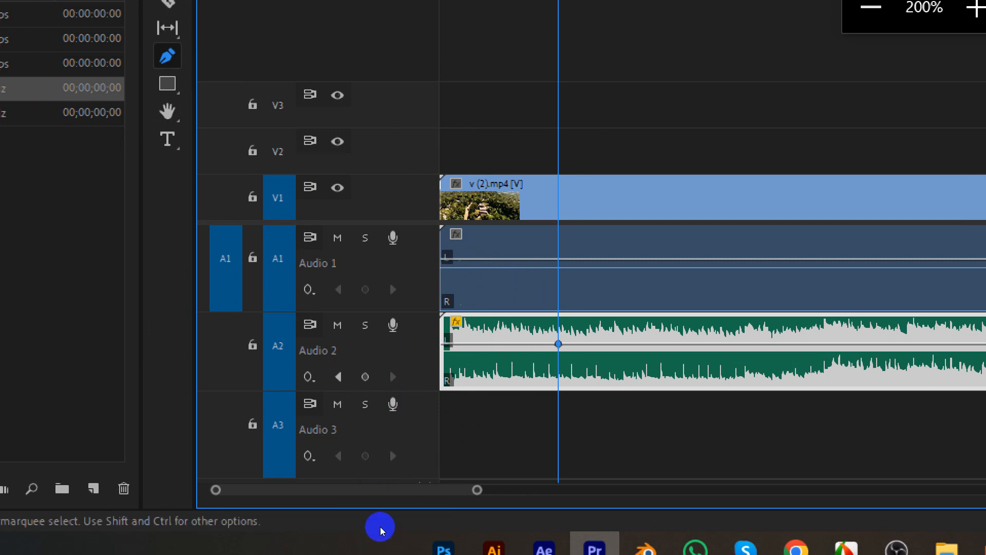
left_click_drag(375, 513, 376, 512)
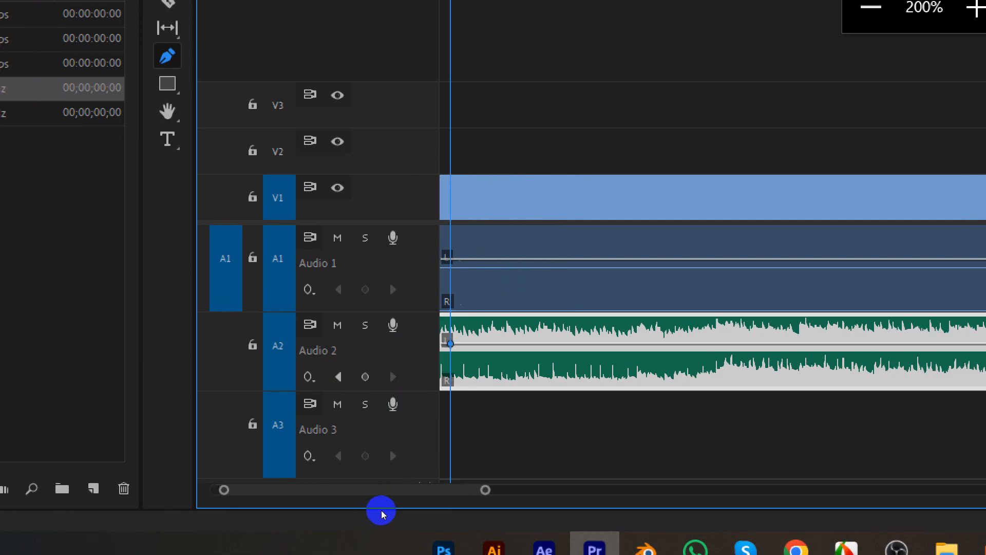
left_click(408, 442)
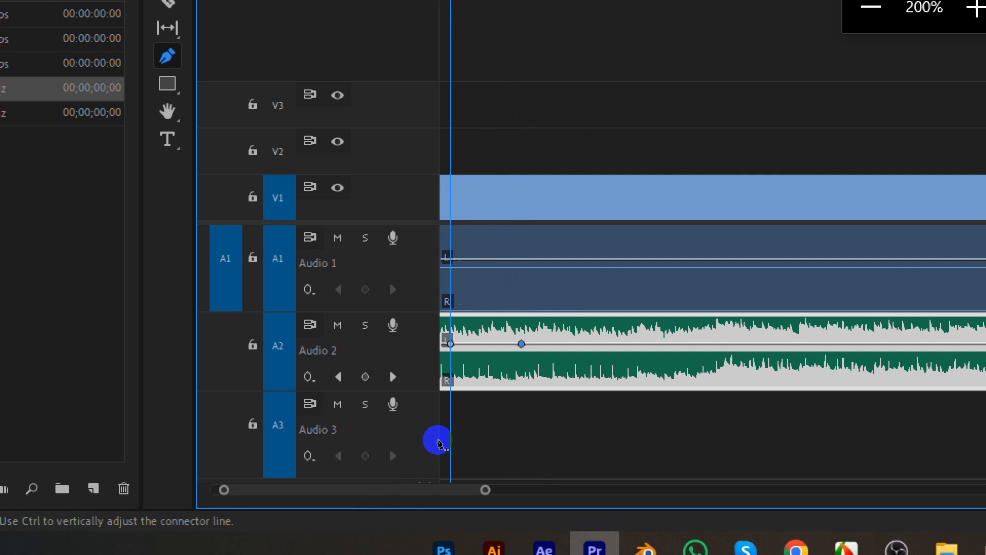
left_click(450, 440)
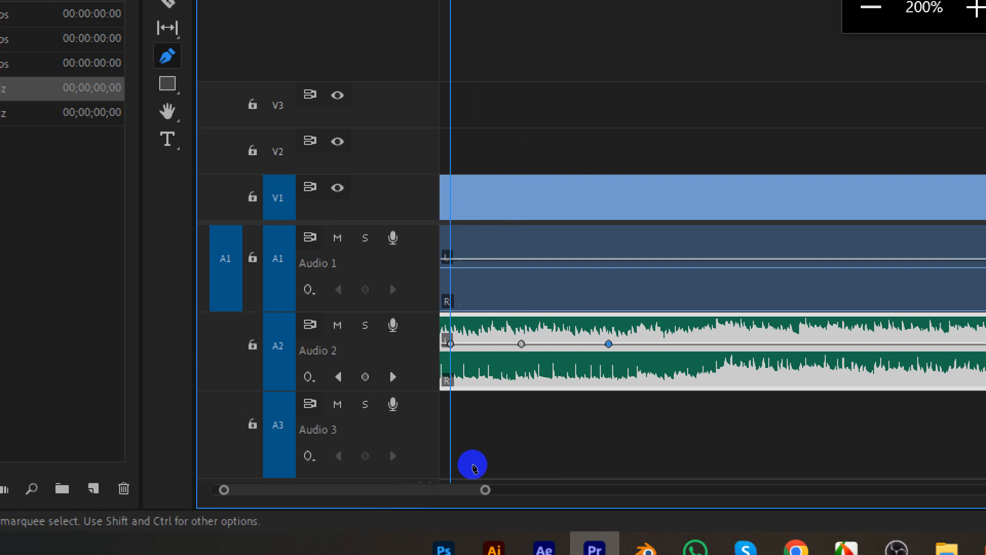
left_click_drag(388, 514, 413, 513)
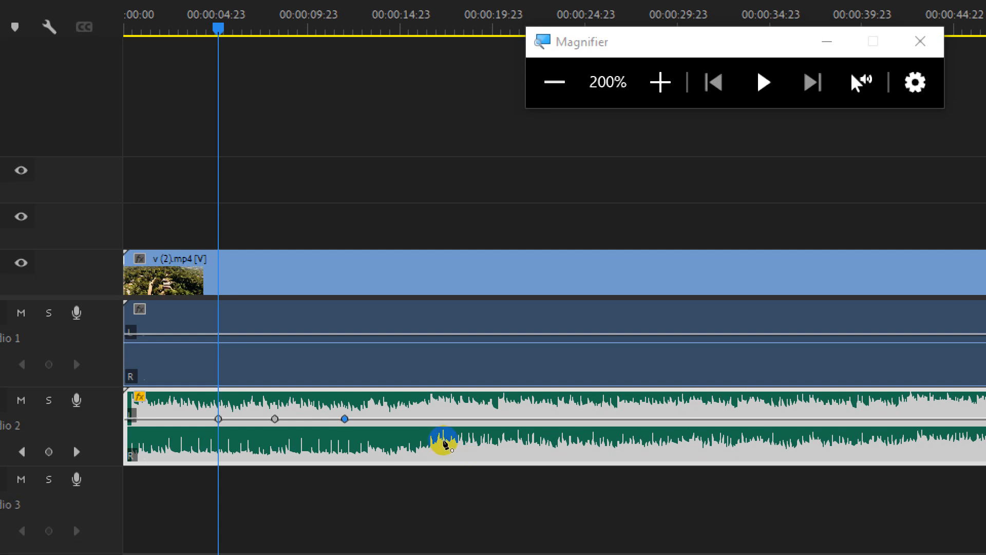
Shape a flat volume dip between about 5 and 12 seconds on the A2 music clip by adding a fourth keyframe and lowering the inner two.
left_click_drag(275, 419, 273, 447)
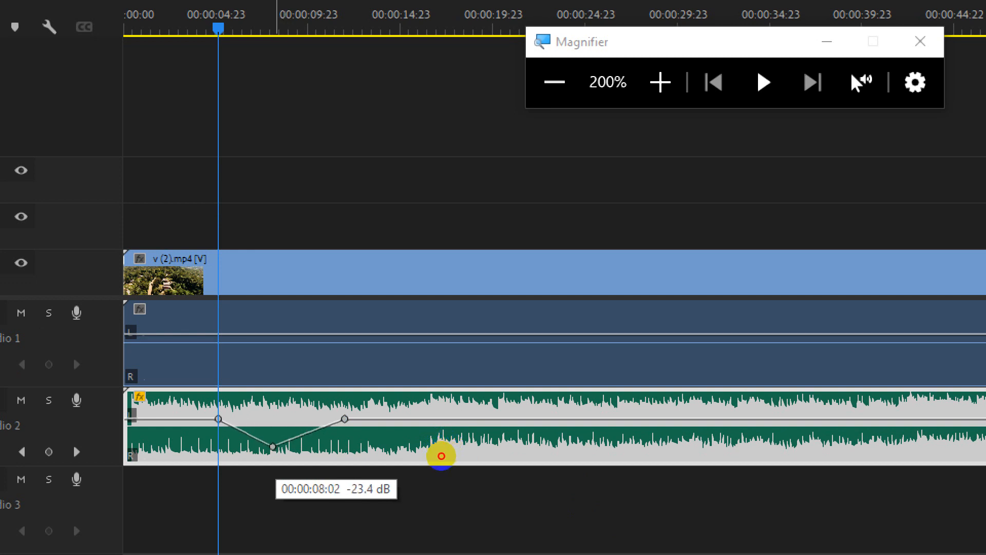
mouse_move(441, 456)
left_mouse_down()
mouse_move(443, 442)
mouse_move(444, 457)
left_mouse_up()
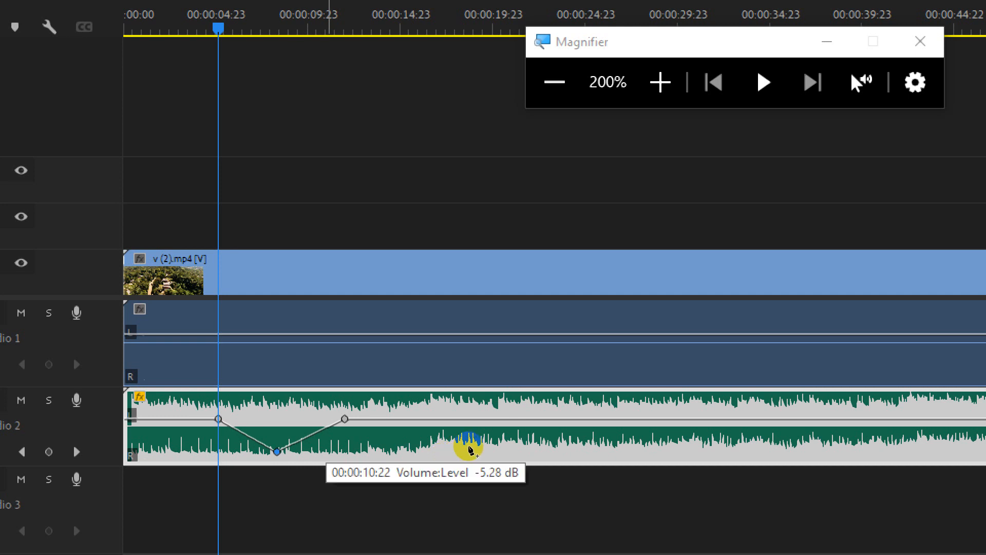
left_click(326, 427)
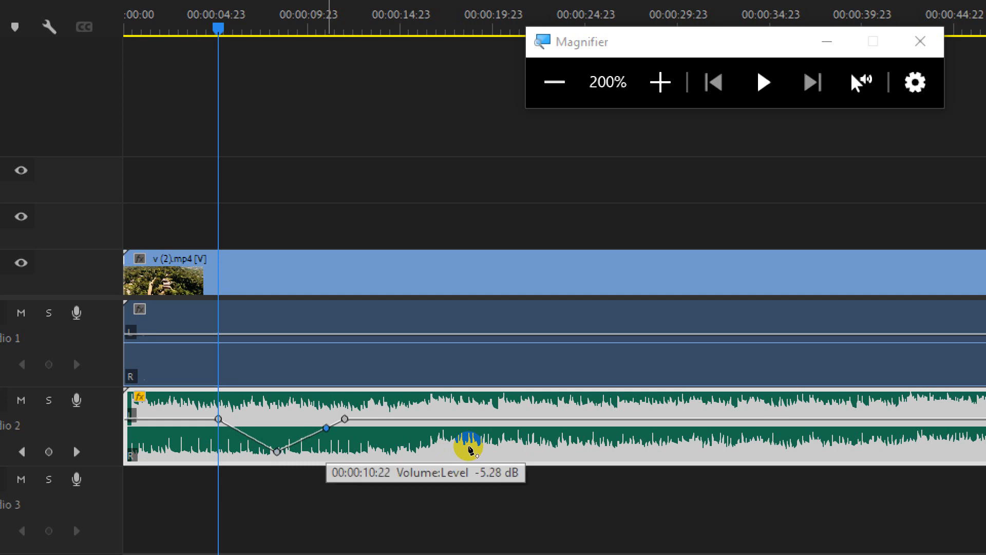
left_click_drag(277, 452, 219, 452)
left_click_drag(469, 447, 476, 450)
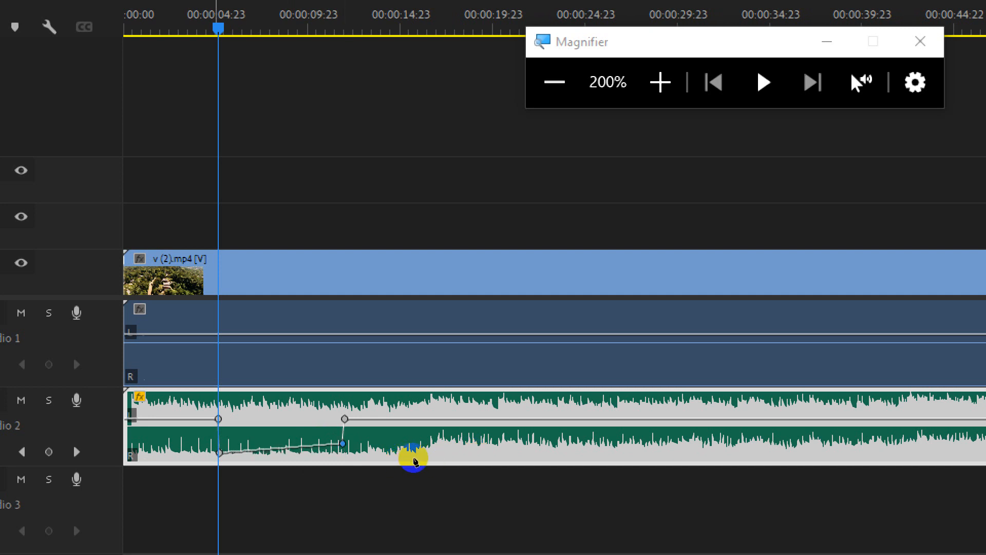
left_click_drag(409, 457, 414, 453)
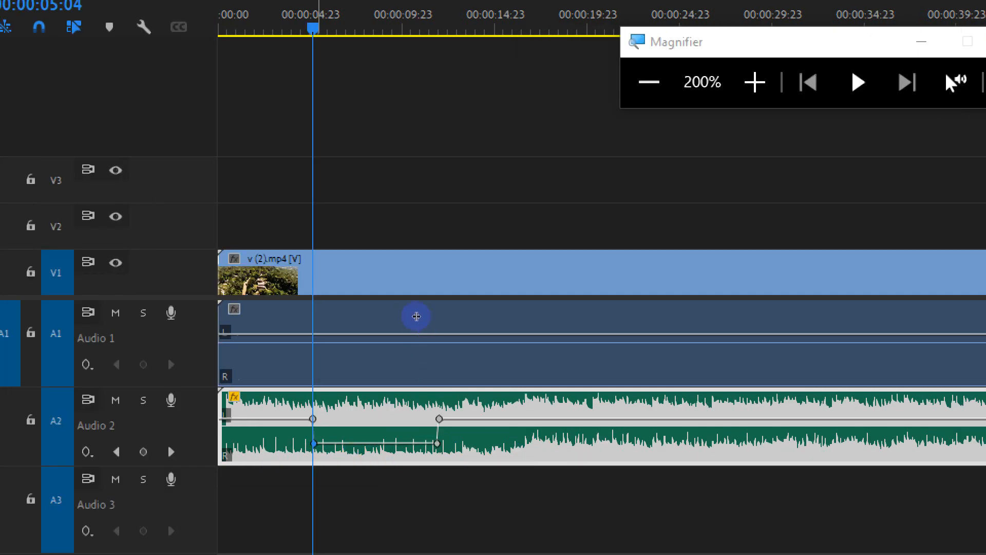
Play the sequence from just before 5 seconds to past 12 seconds to hear the music's volume dip.
left_click_drag(415, 317, 403, 320)
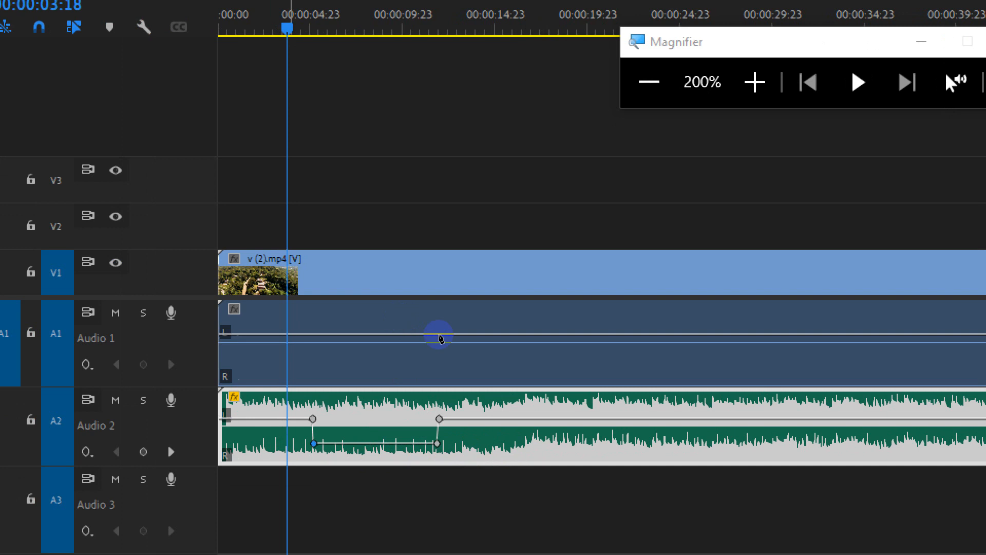
key("space")
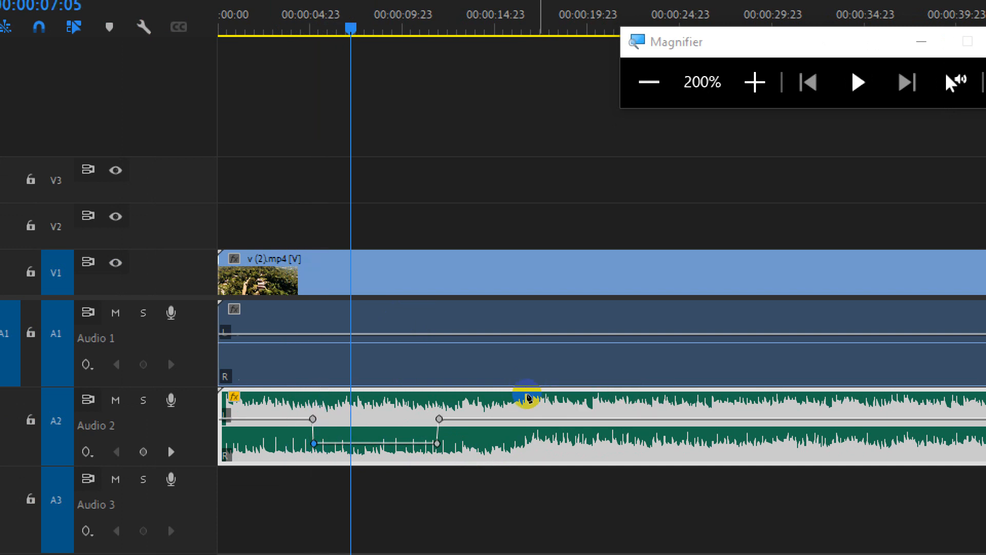
left_click_drag(435, 284, 389, 284)
key("space")
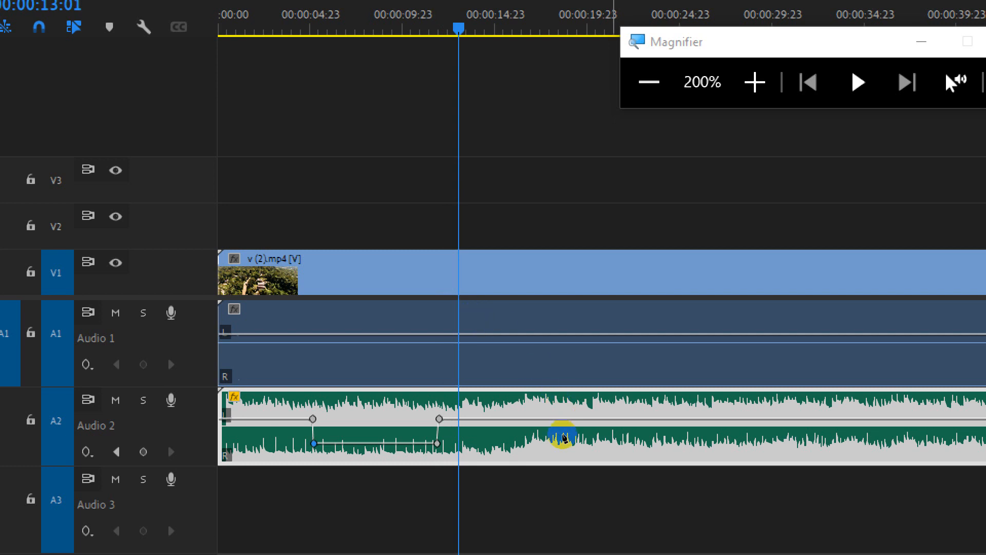
Create a second volume dip on the A2 music clip between about 20 and 29 seconds with four keyframes, the inner two at about -18.9 dB.
left_click(585, 418)
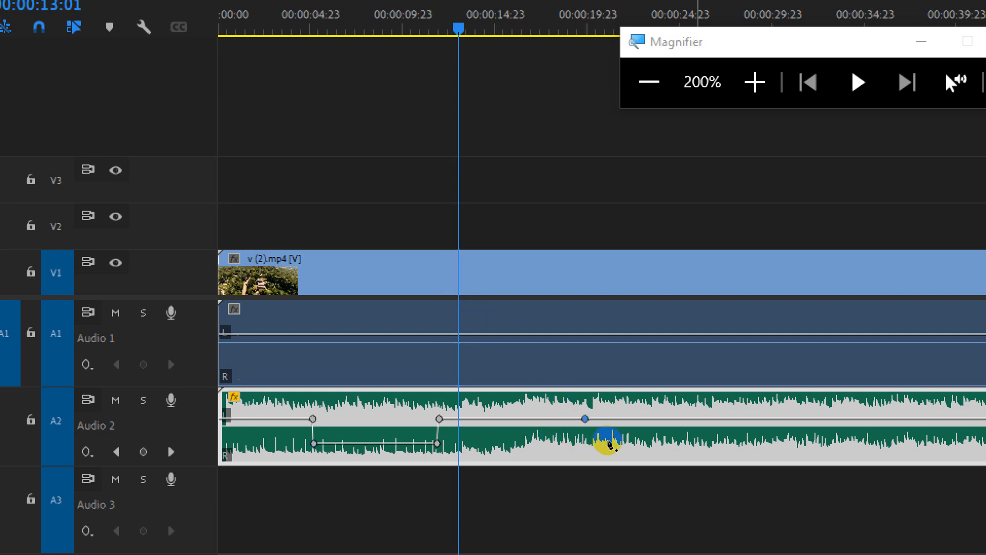
left_click(756, 418)
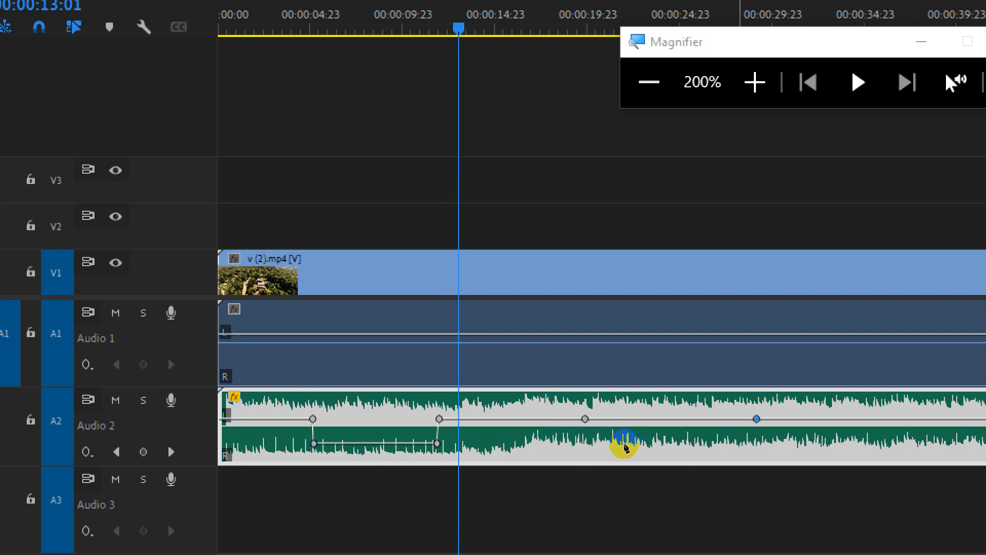
left_click(662, 418)
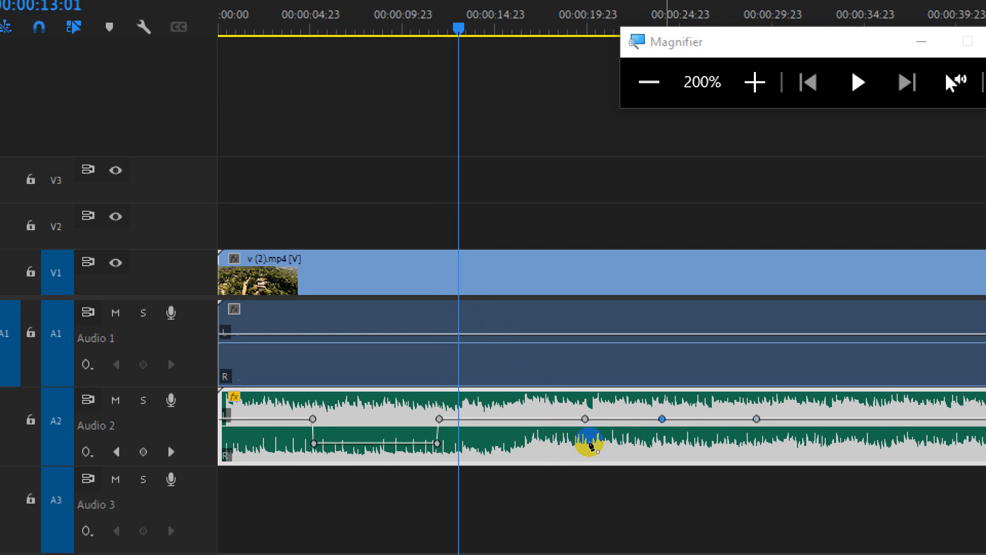
left_click_drag(590, 444, 551, 454)
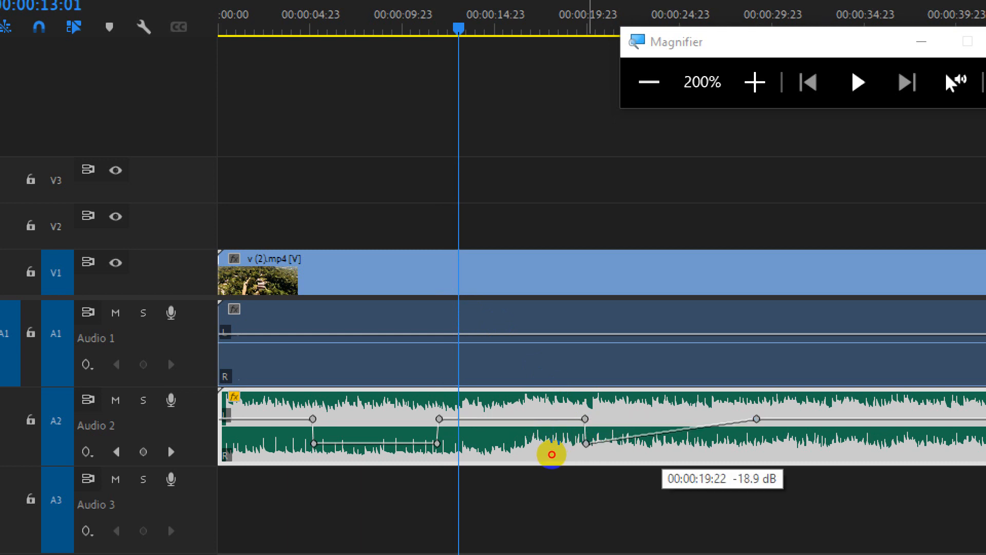
left_click(732, 422)
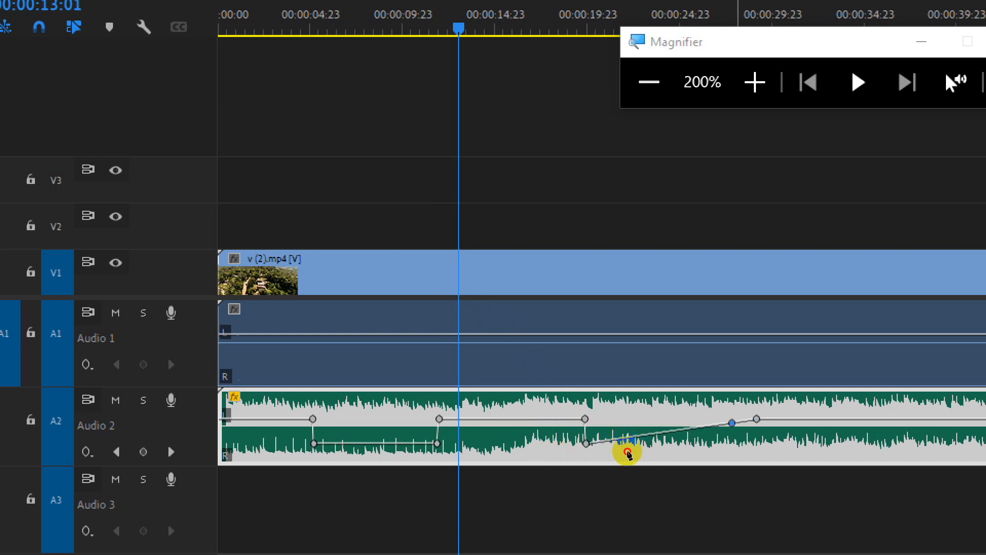
left_click_drag(623, 444, 633, 452)
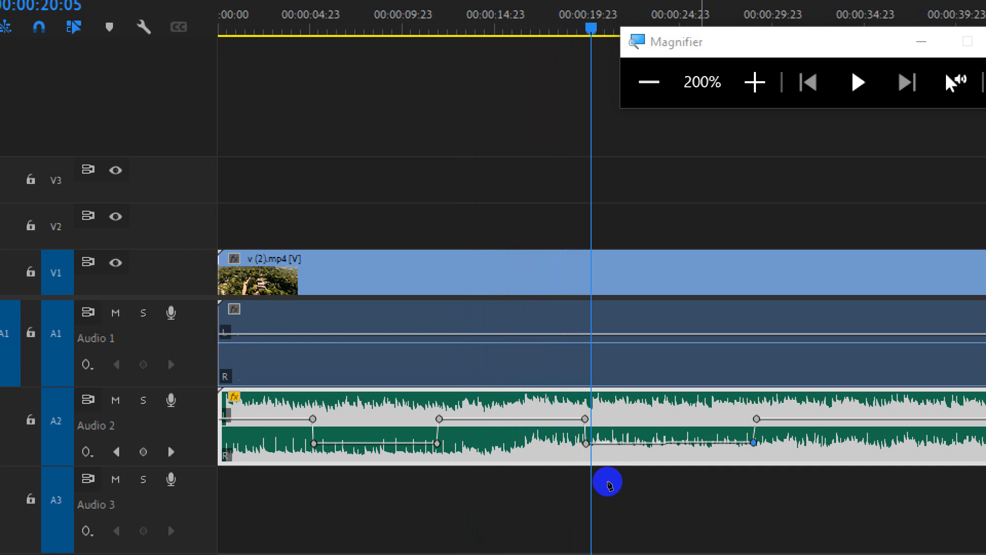
Play the sequence around 20 seconds to hear the music drop into the second volume dip.
key("space")
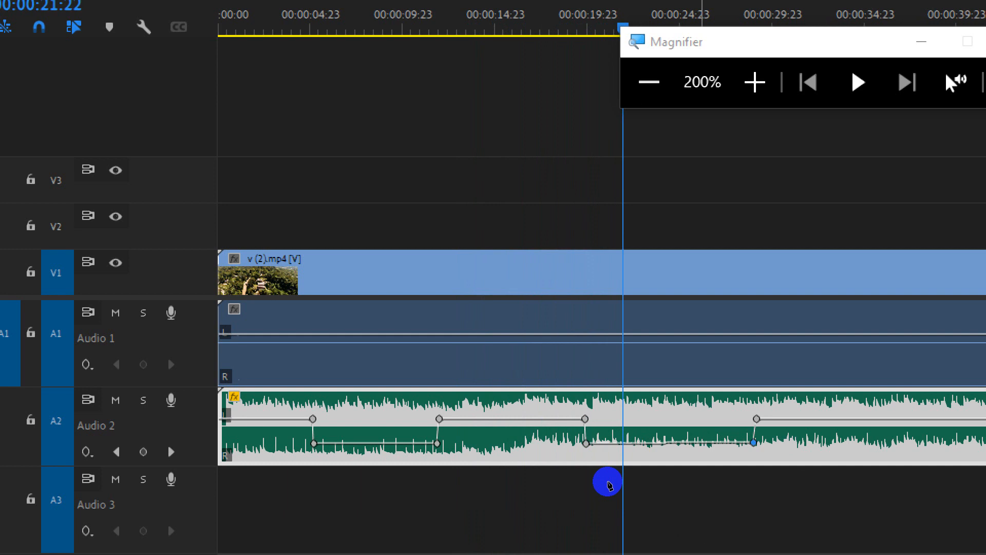
left_click(580, 472)
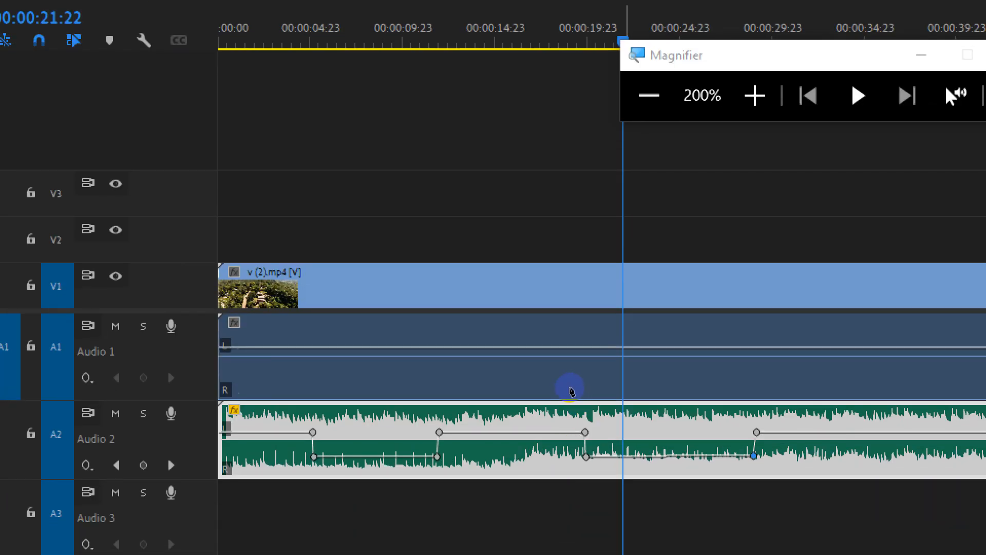
left_click_drag(570, 343, 547, 346)
key("space")
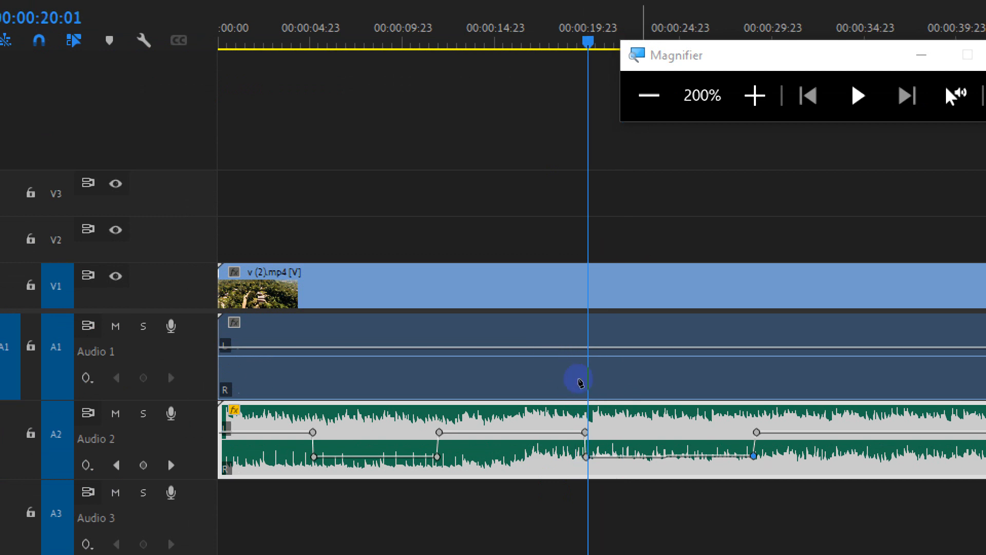
key("space")
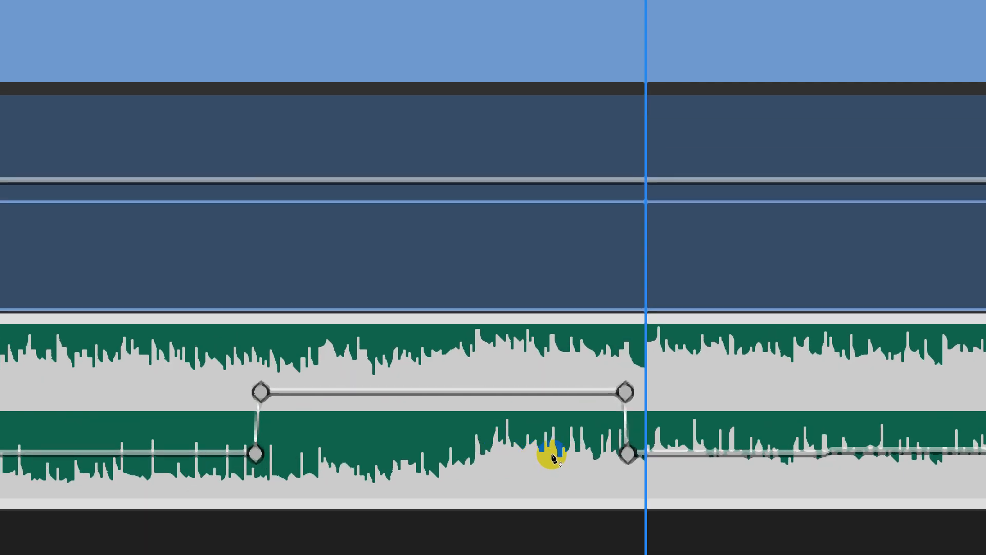
Move the second dip's lower start keyframe slightly after 20 seconds, smooth both start keyframes into Bezier curves and adjust their handles.
left_click_drag(627, 454, 645, 454)
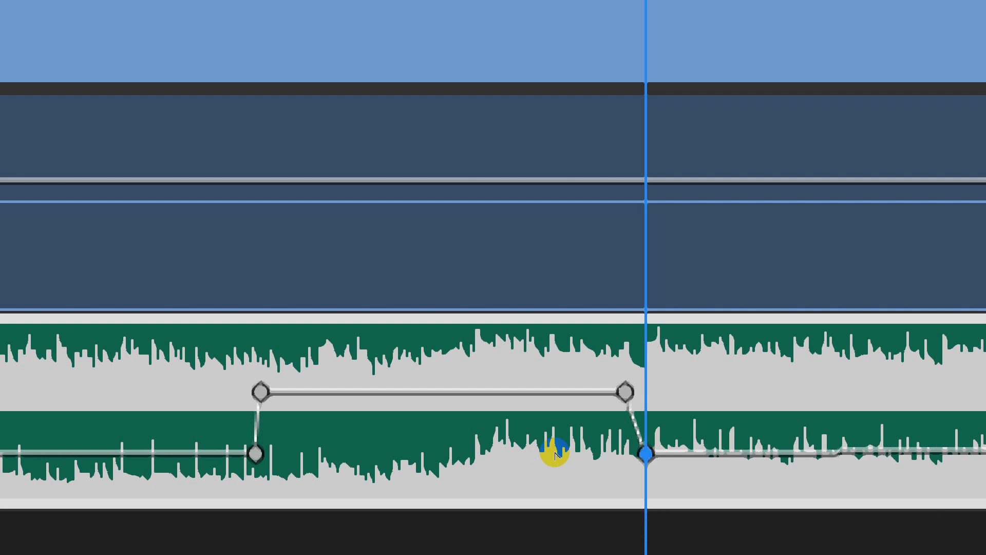
left_click(549, 453, "ctrl")
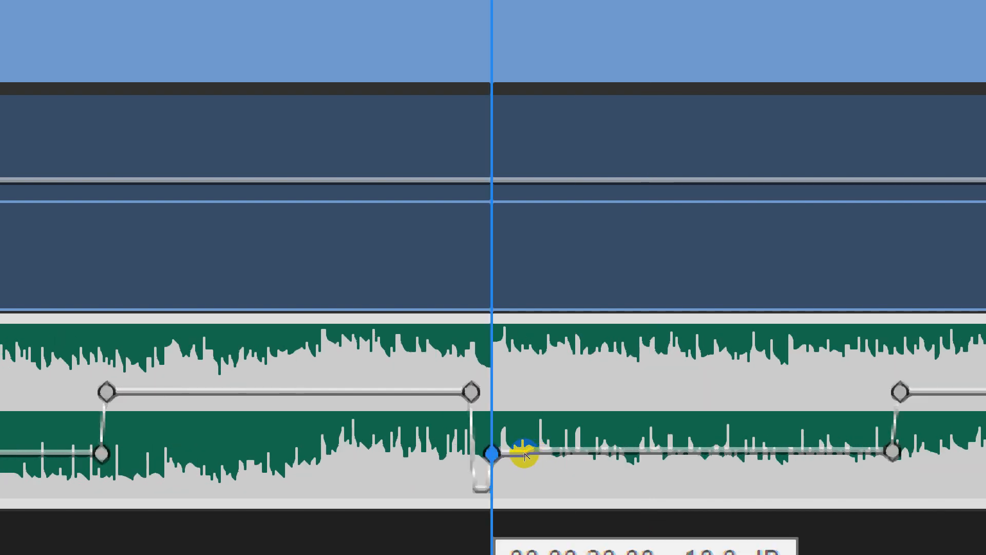
mouse_move(525, 455)
left_mouse_down()
mouse_move(536, 454)
mouse_move(520, 457)
left_mouse_up()
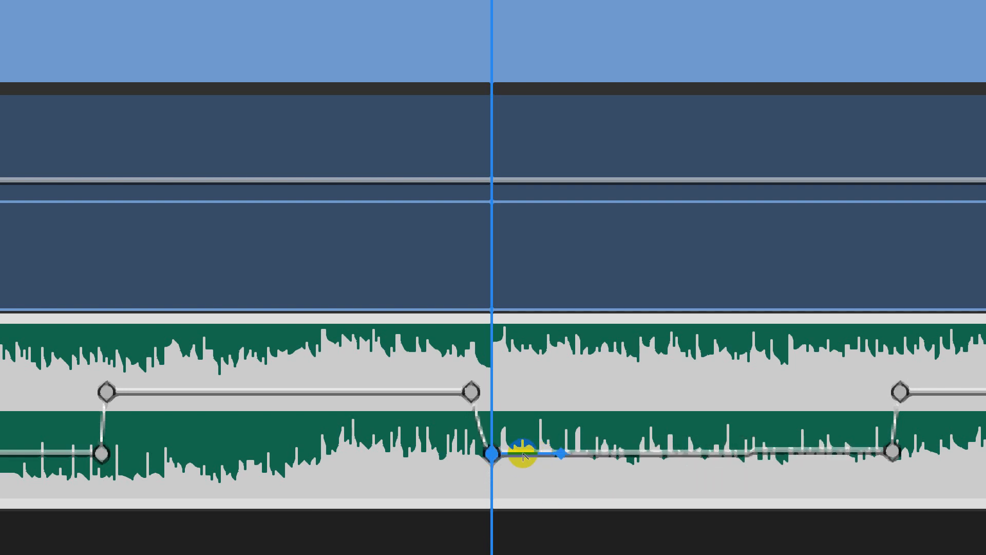
left_click(518, 452)
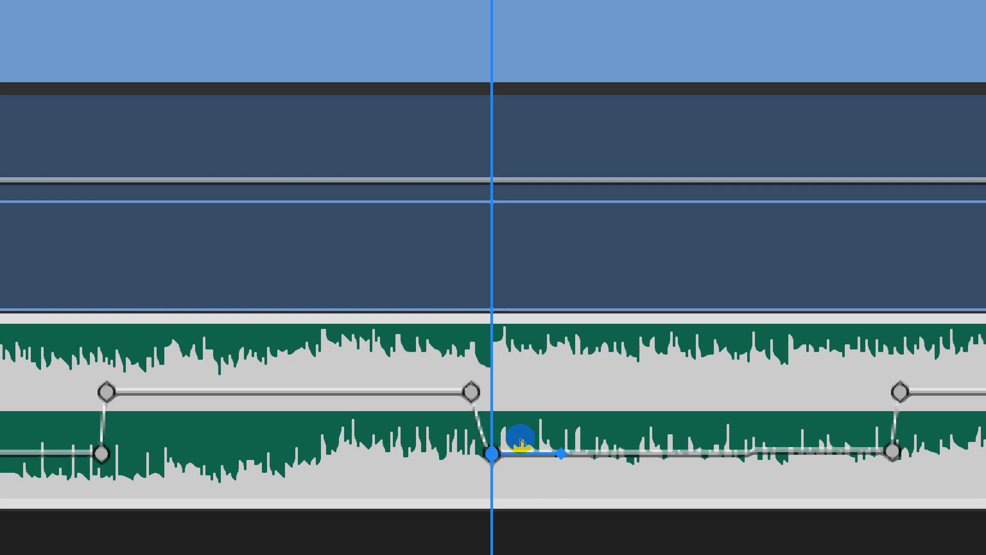
left_click_drag(516, 443, 502, 439)
left_click(523, 454)
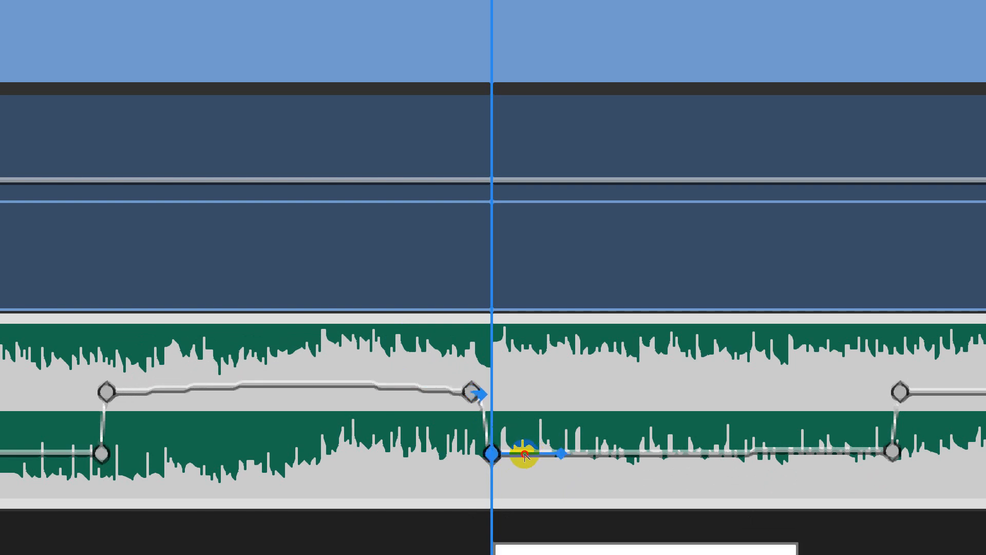
left_click(524, 455, "ctrl")
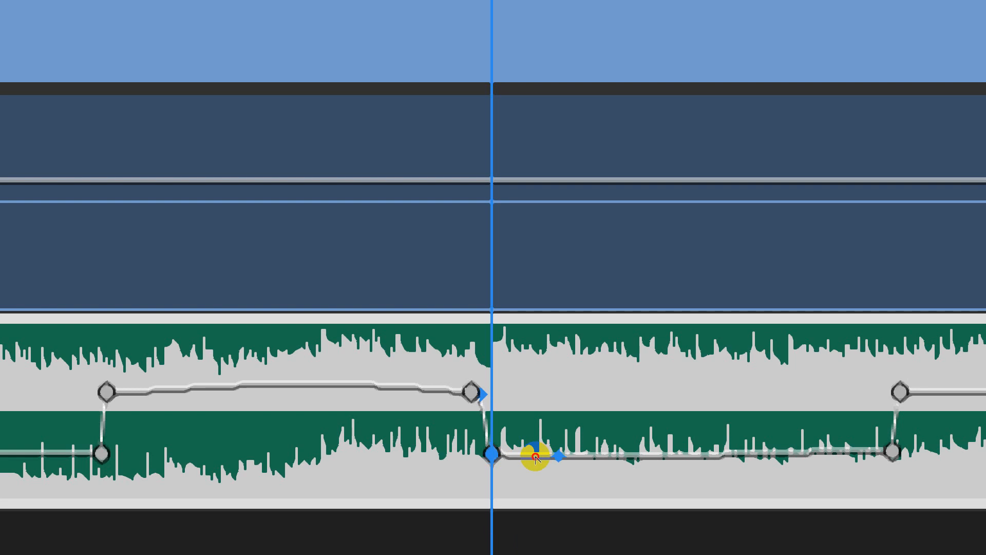
left_click_drag(535, 454, 518, 448)
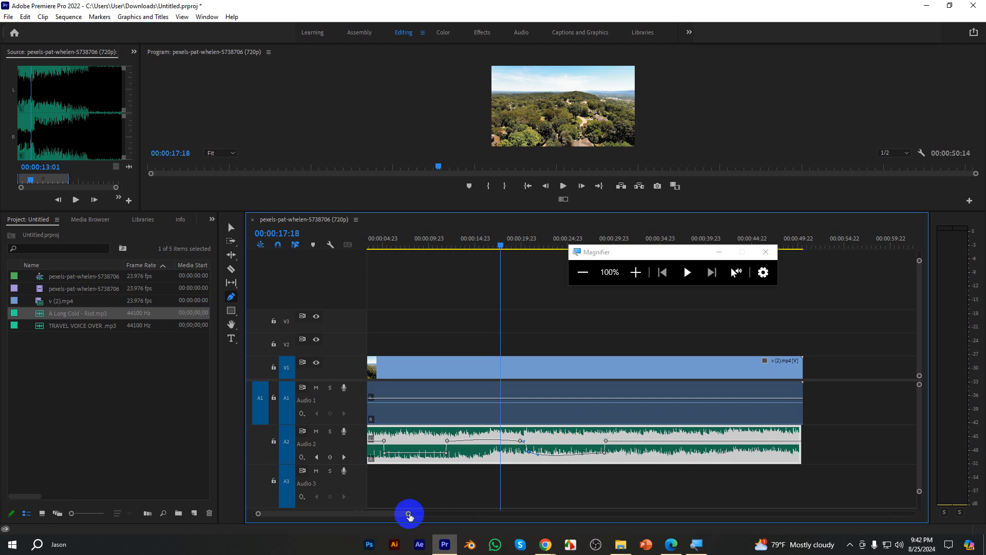
Bring the start of the sequence into view and play the music across the curved volume drop near 20 seconds.
mouse_move(408, 513)
left_mouse_down()
mouse_move(399, 516)
mouse_move(409, 518)
left_mouse_up()
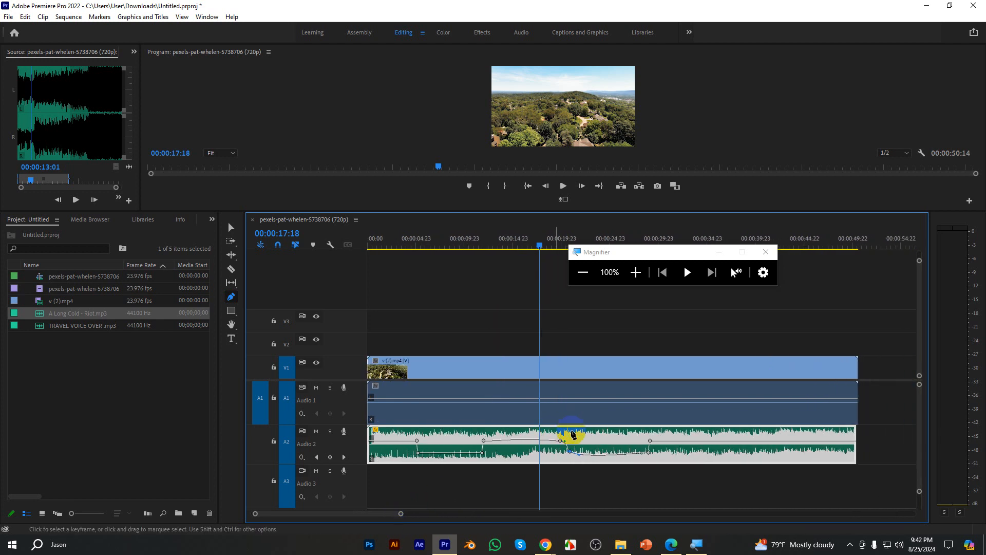
key("space")
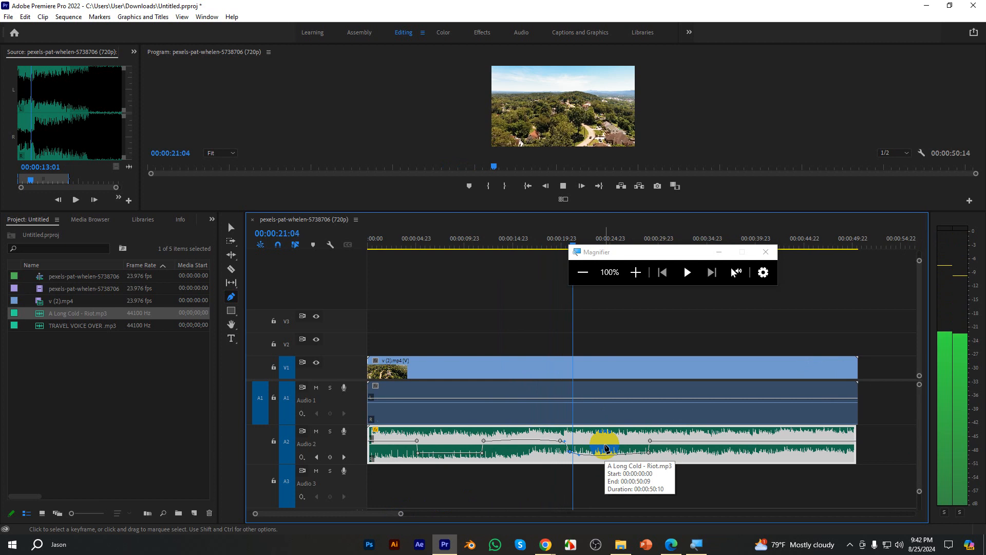
key("space")
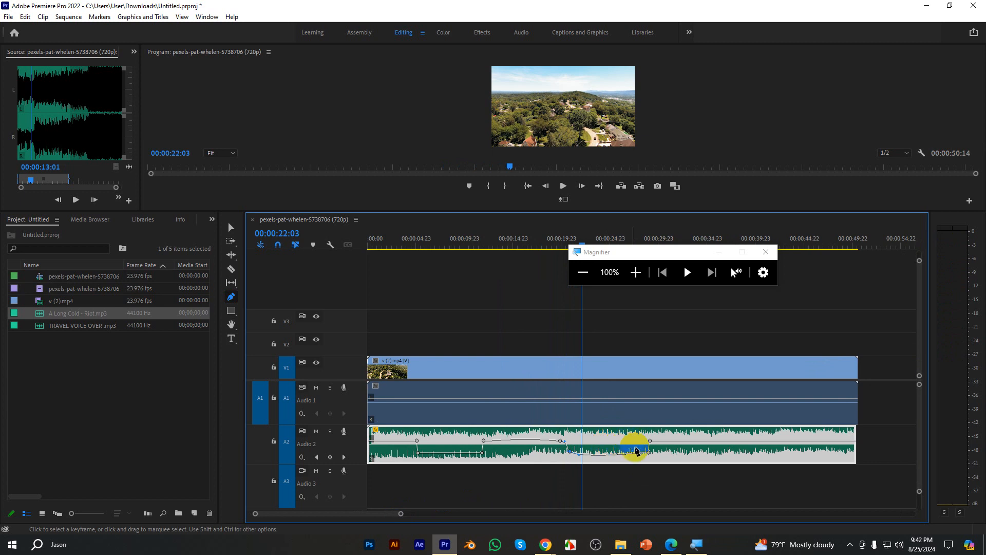
Turn the second dip's lower end keyframe near 29 seconds into a Bezier point, adjust its handle, and close the Magnifier.
left_click_drag(649, 454, 667, 454)
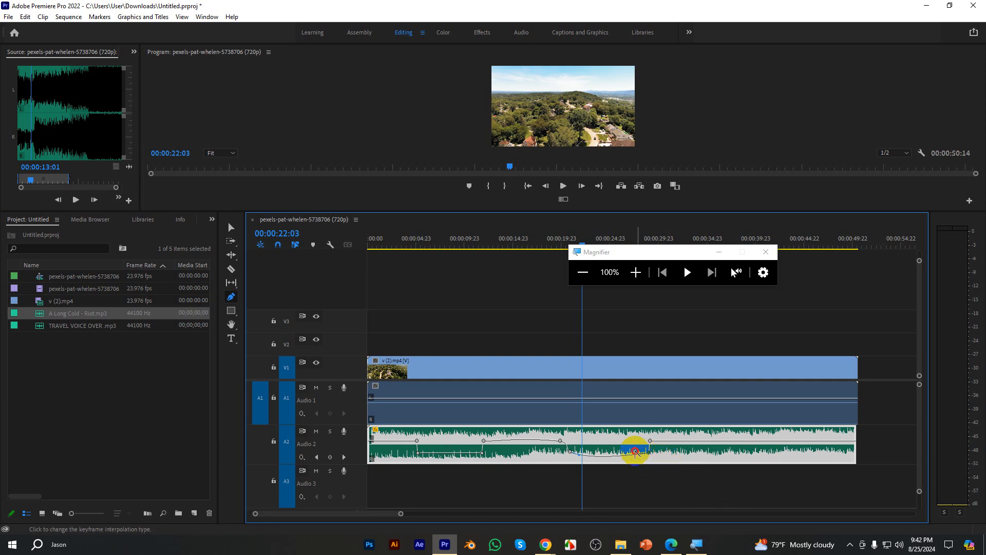
left_click_drag(635, 452, 657, 454)
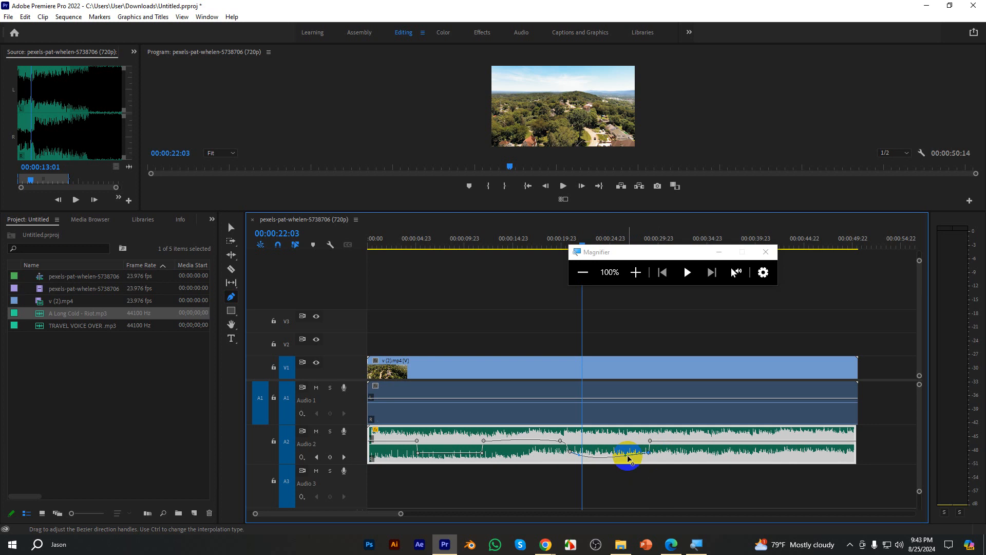
left_click(766, 252)
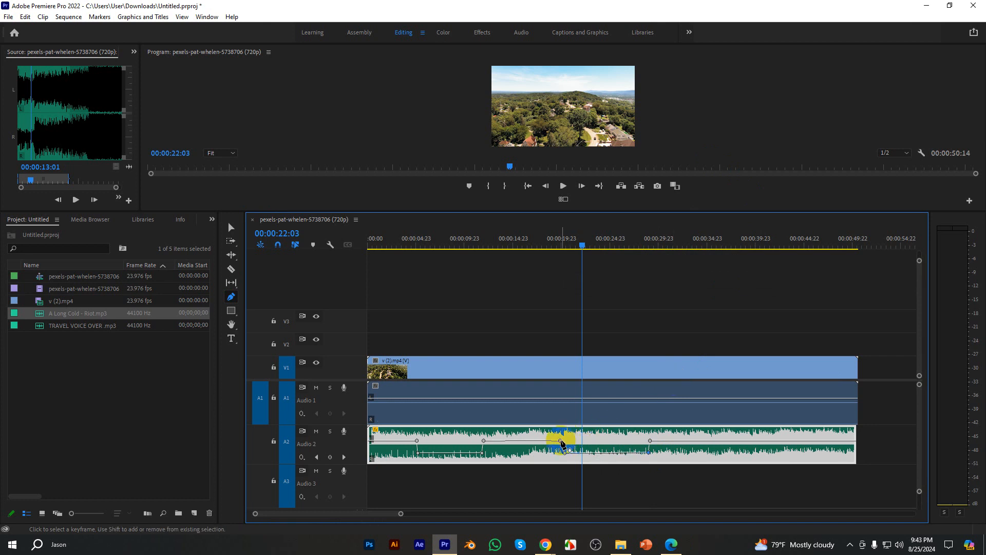
Delete the upper and lower volume keyframes at about 20 seconds from the A2 music clip.
right_click(562, 441)
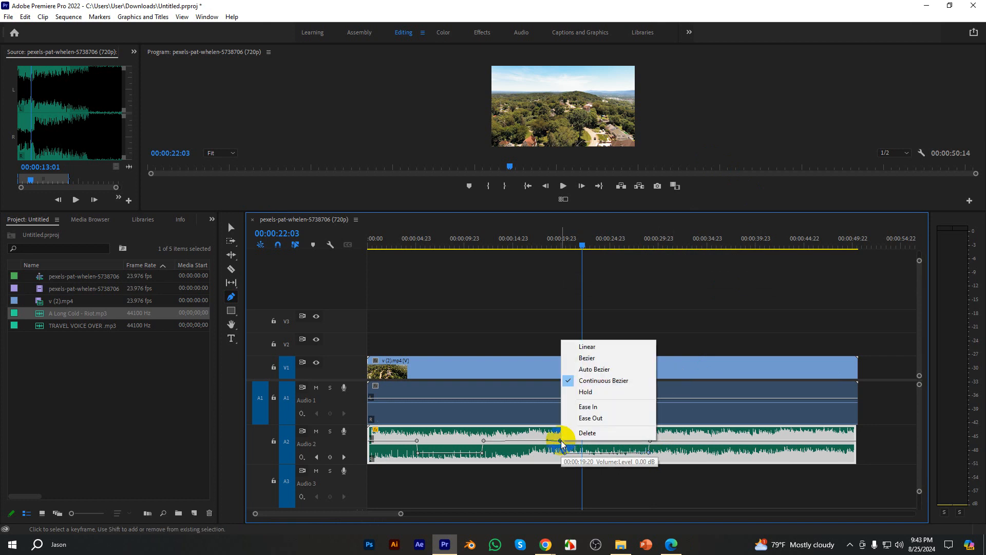
left_click(587, 433)
left_click_drag(562, 440, 564, 456)
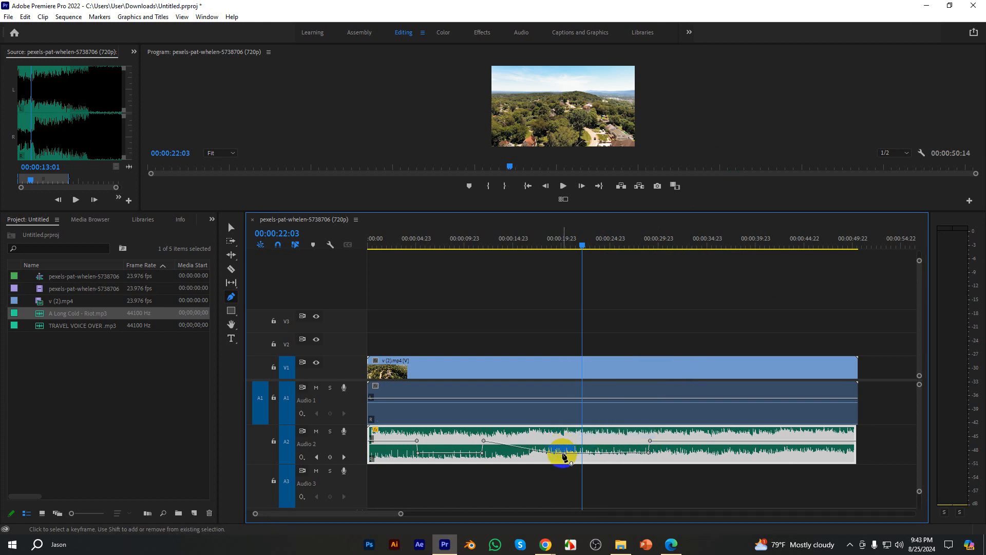
right_click(563, 455)
left_click(584, 446)
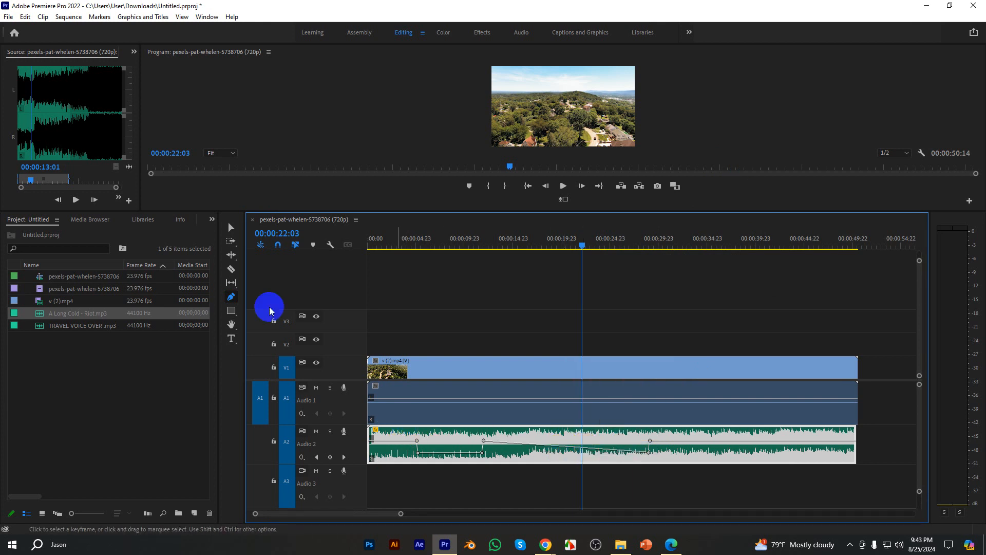
Try to marquee-select the first dip's four volume keyframes on the A2 music clip with the Selection tool, and undo the result.
left_click(231, 228)
left_click_drag(399, 435, 499, 463)
key("ctrl+z")
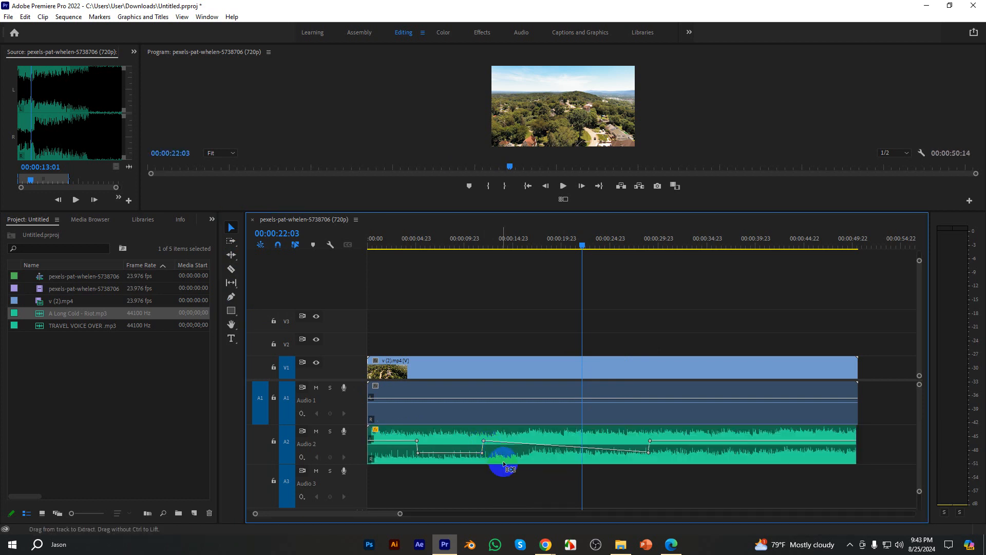
Undo the recent volume keyframe edits on the A2 music clip, back to the single V-shaped dip.
key("ctrl+z")
key("ctrl+z")
key("ctrl+z")
key("ctrl+z")
key("ctrl+z")
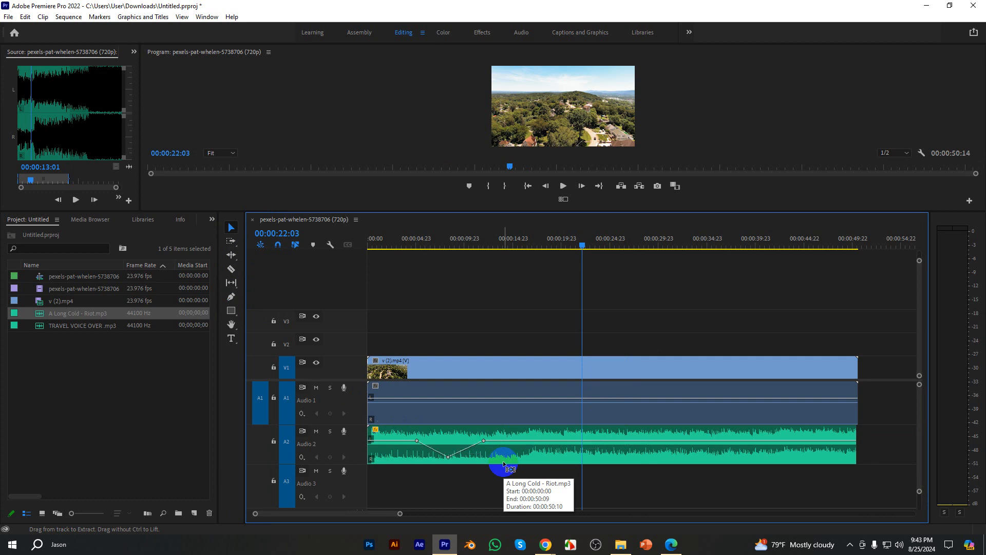
Delete the lower, starting and ending volume keyframes of the V-shaped dip on the A2 music clip.
right_click(454, 456)
left_click(474, 449)
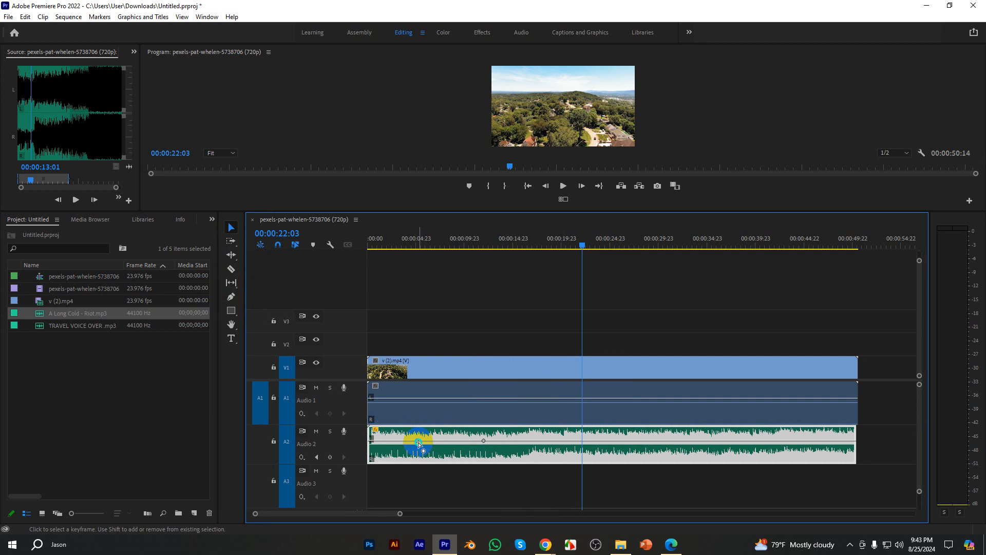
right_click(417, 441)
left_click(434, 436)
right_click(484, 441)
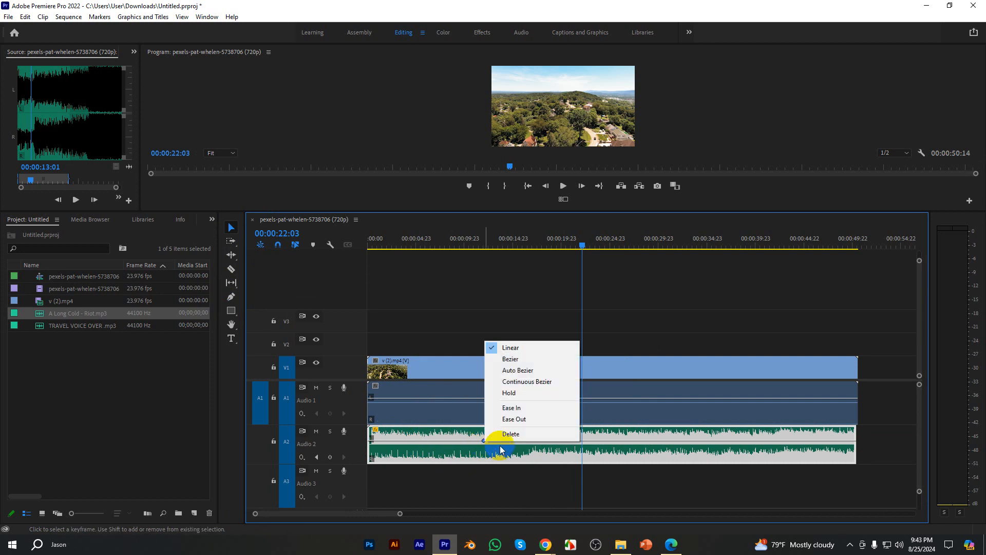
left_click(504, 434)
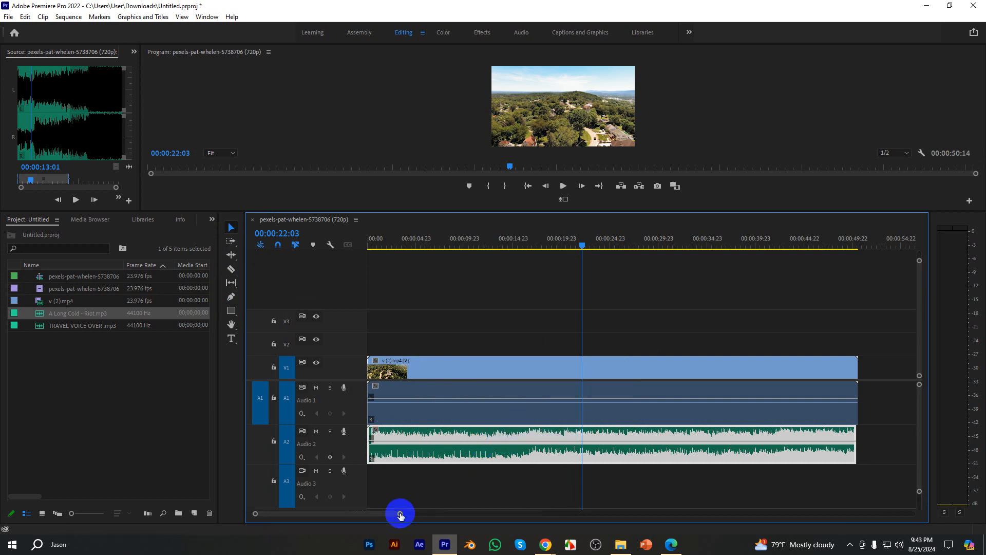
Zoom out the sequence, enlarge the program preview area, and reduce the heights of audio tracks A1 and A2.
left_click_drag(400, 513, 476, 514)
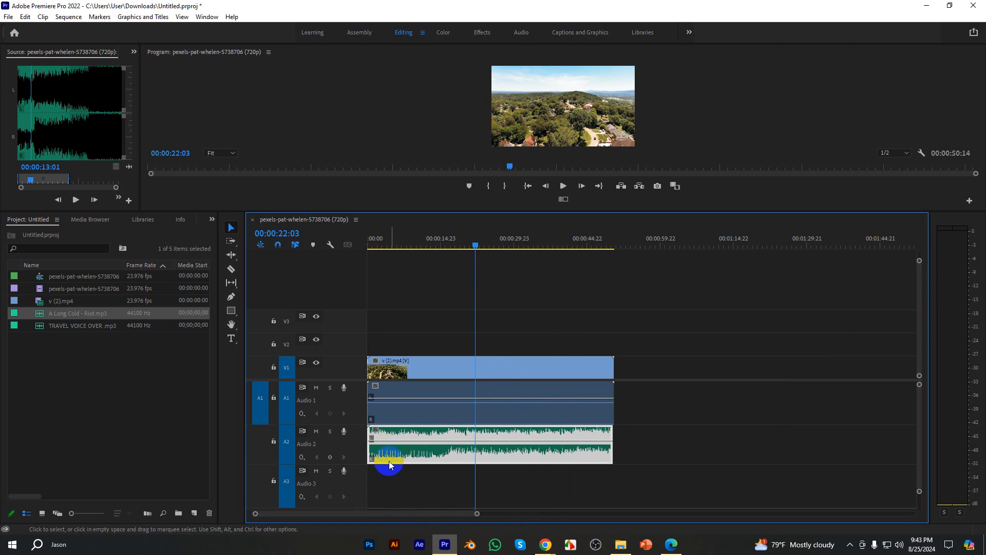
left_click_drag(396, 211, 403, 299)
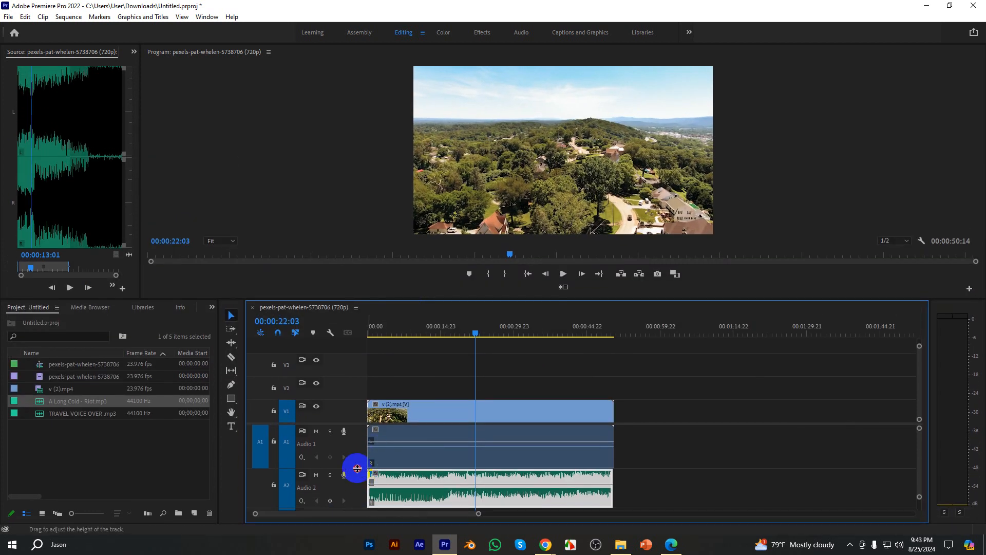
left_click_drag(352, 468, 353, 450)
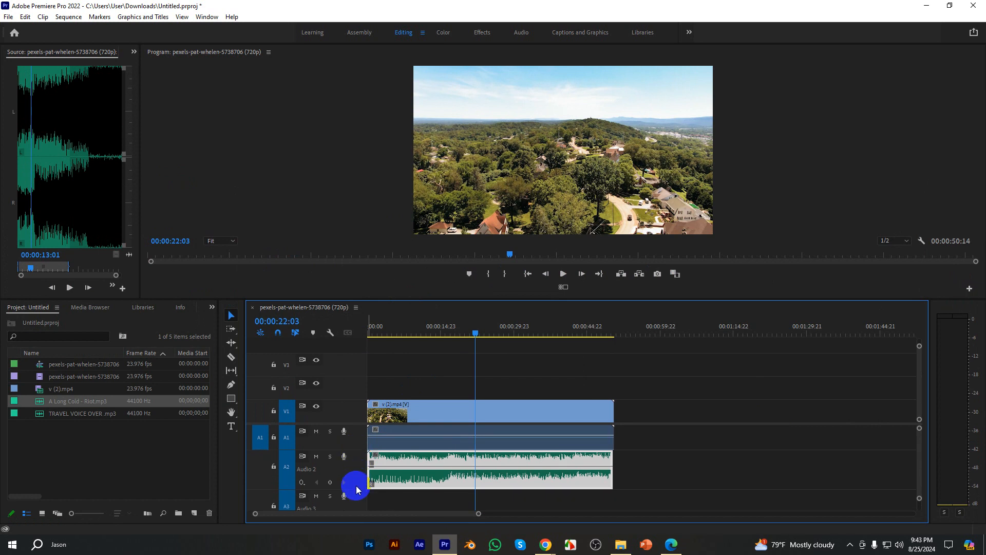
left_click_drag(357, 488, 352, 440)
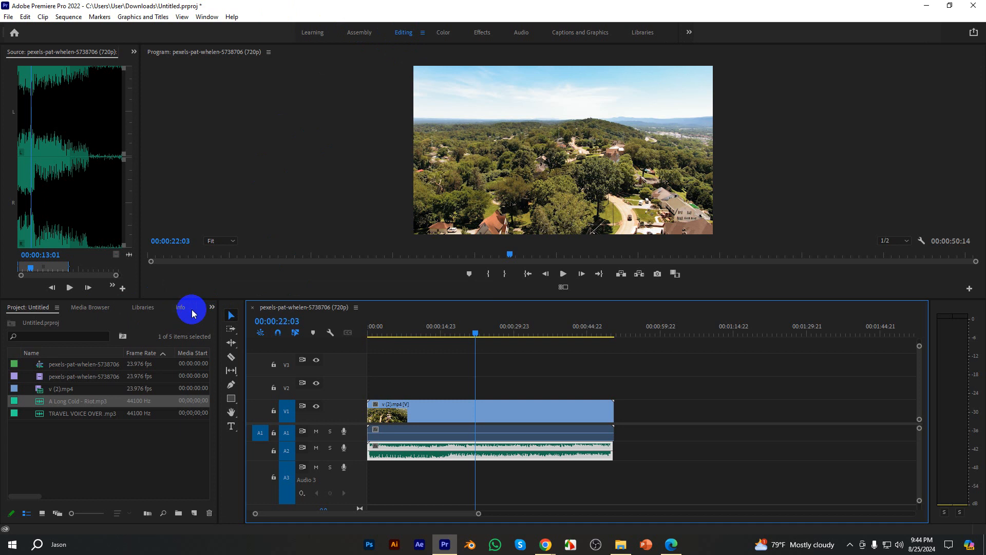
Search the effects for "hard" and apply the Hard Limiter audio effect to the A2 music clip.
left_click(211, 308)
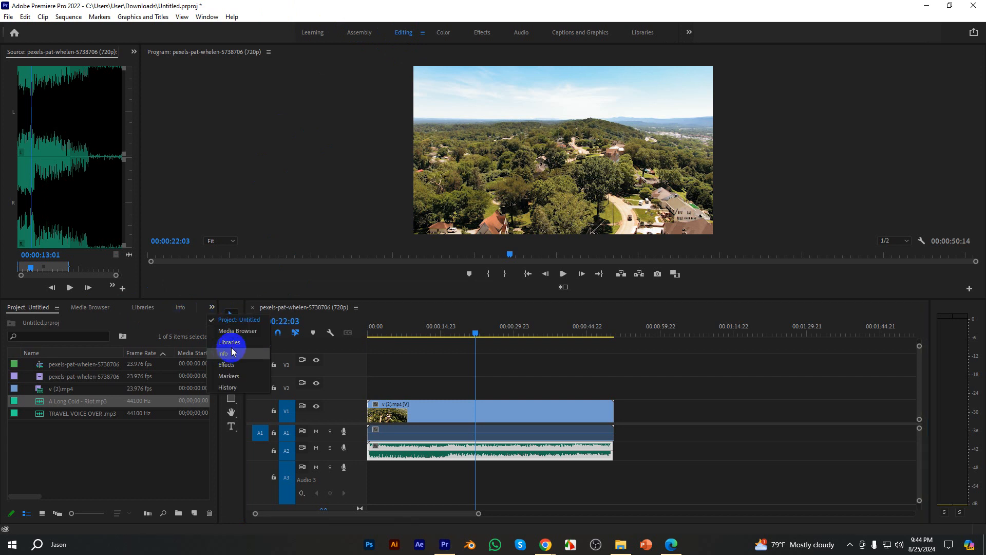
left_click(233, 366)
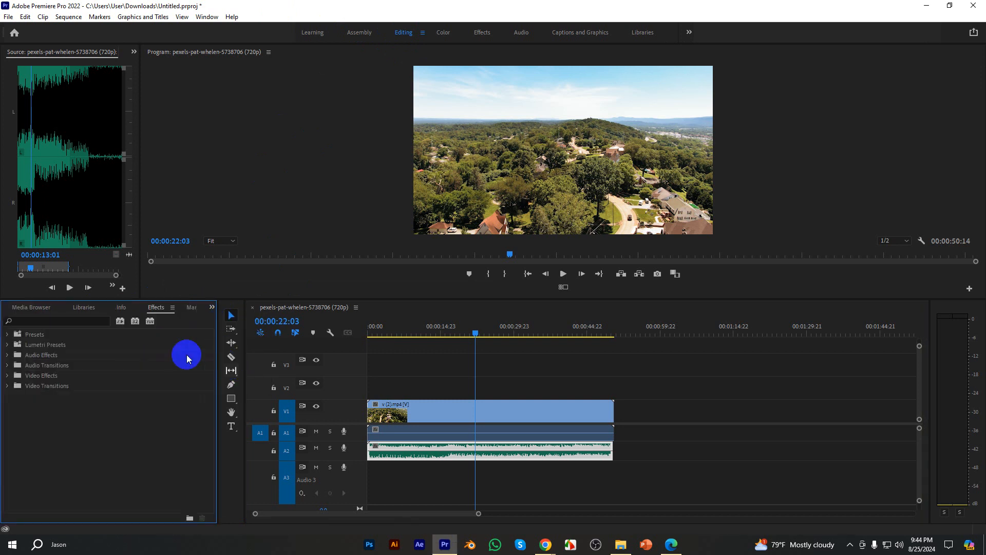
left_click(64, 319)
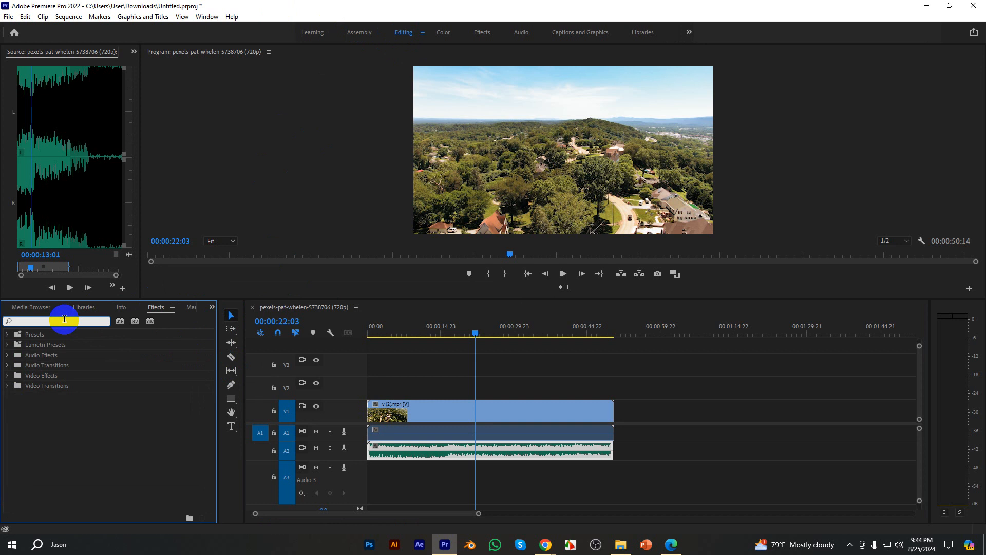
type("hard")
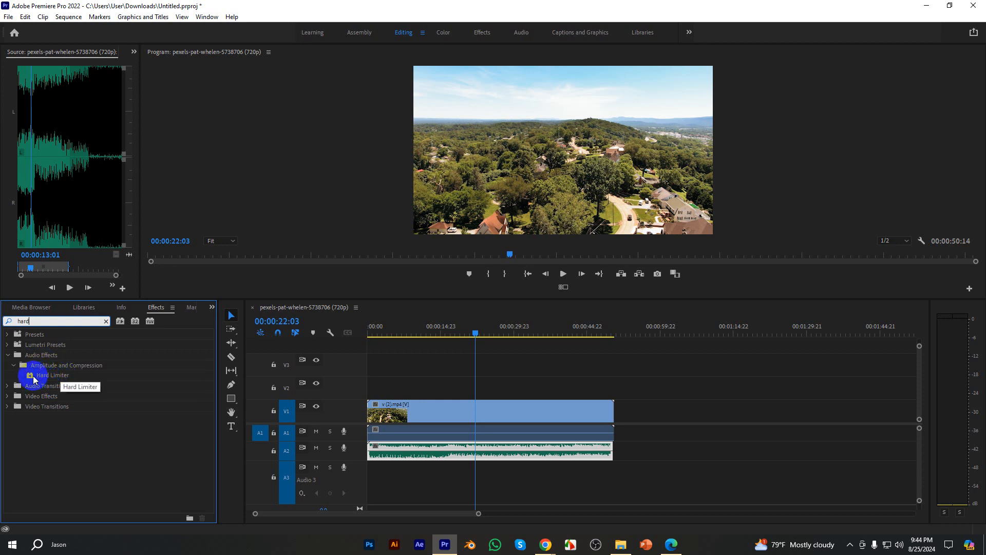
left_click_drag(33, 380, 442, 449)
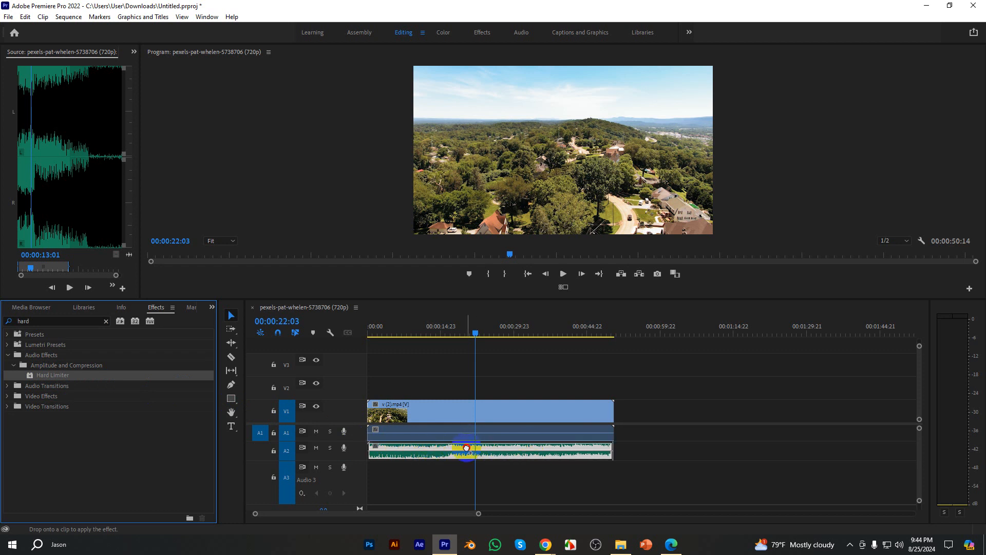
Show the A2 music clip's effect controls, collapsing the Volume settings and leaving the Hard Limiter settings expanded.
left_click(445, 452)
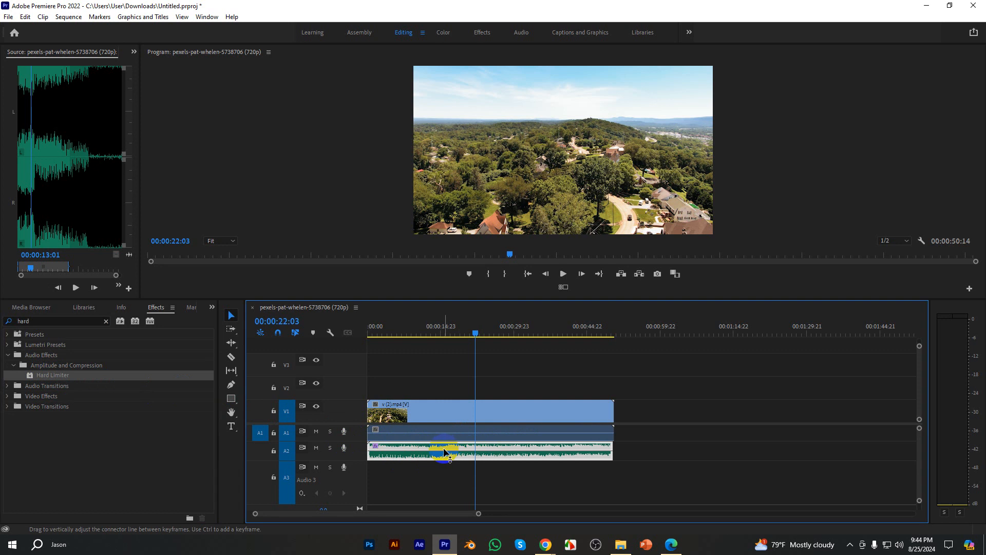
left_click(134, 51)
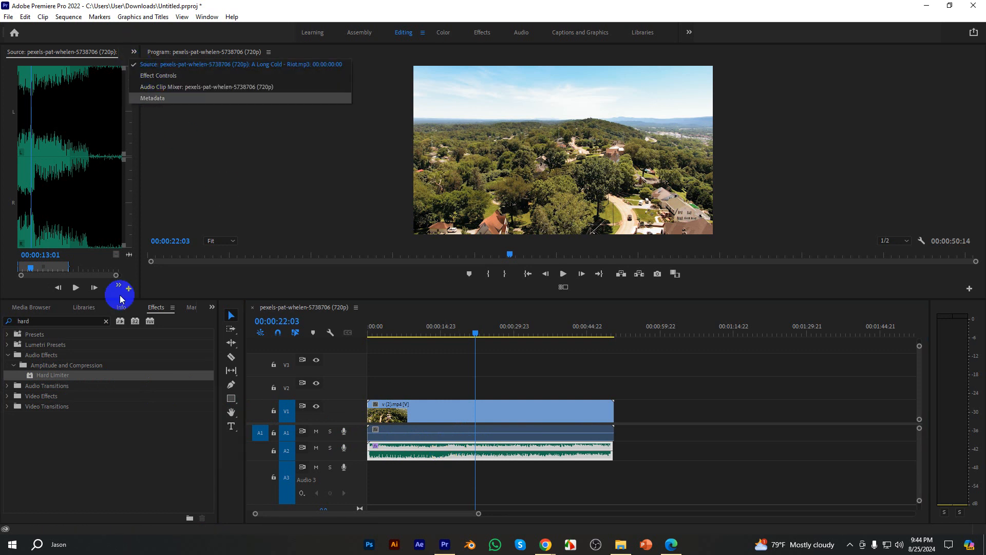
left_click(149, 78)
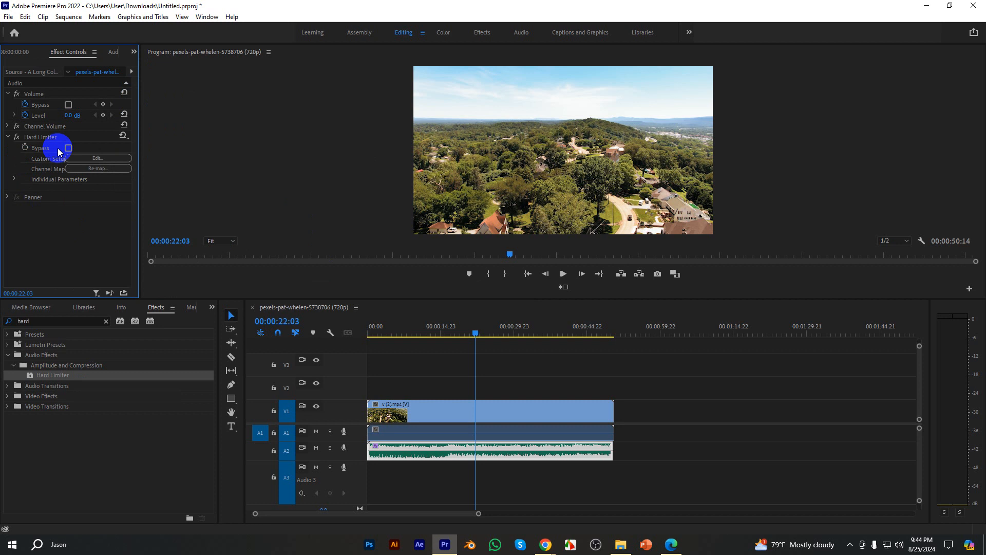
left_click(7, 138)
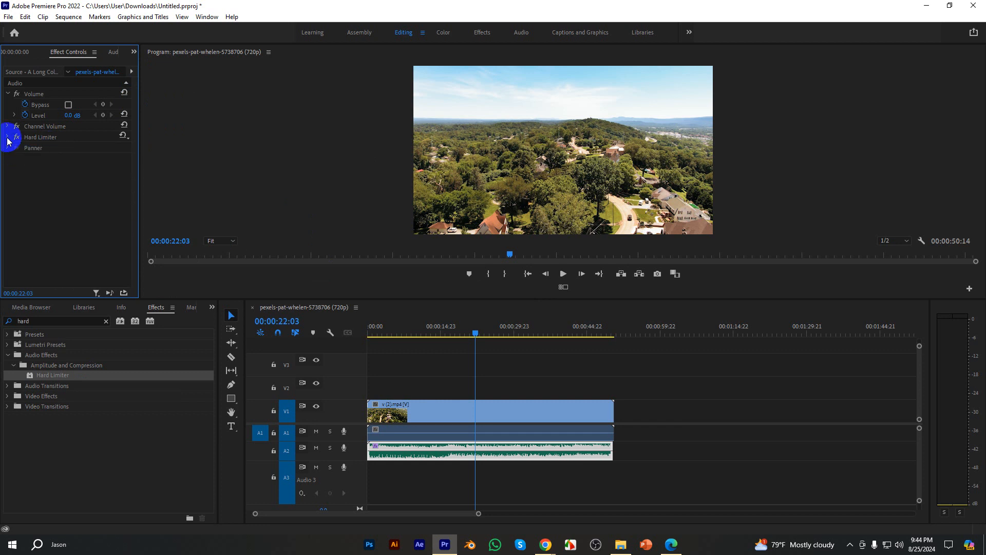
left_click(7, 94)
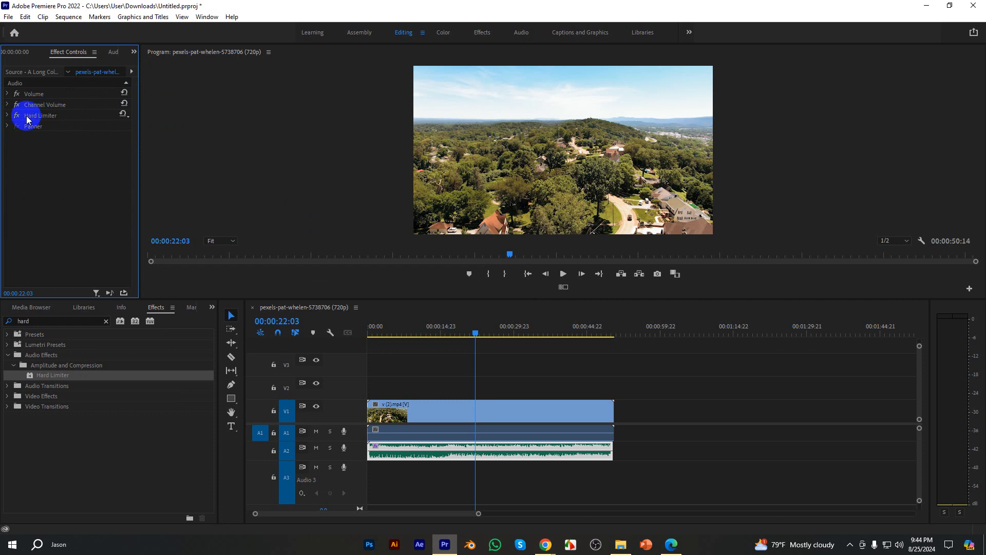
left_click(8, 117)
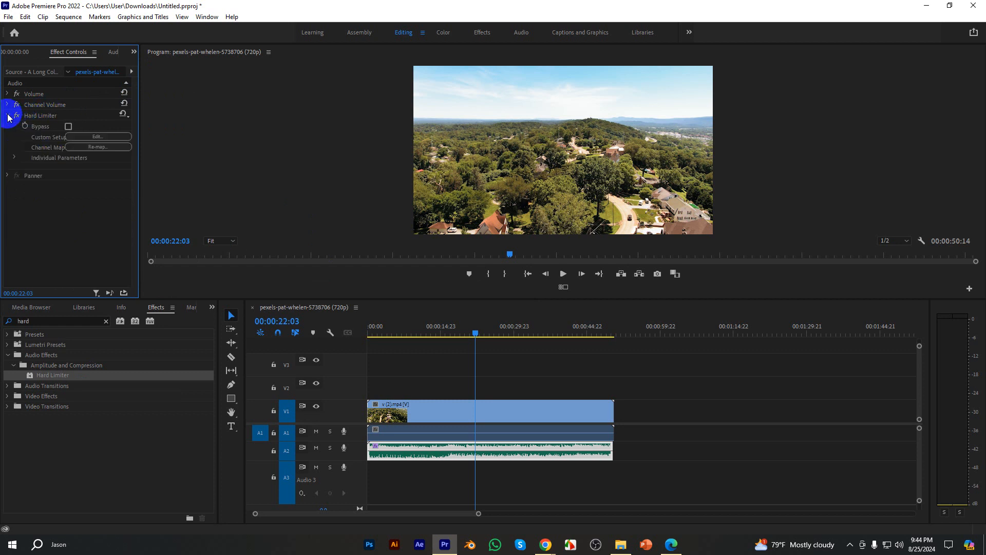
Examine the Hard Limiter's custom setup and its channel map, closing the effect editor after each.
left_click(88, 137)
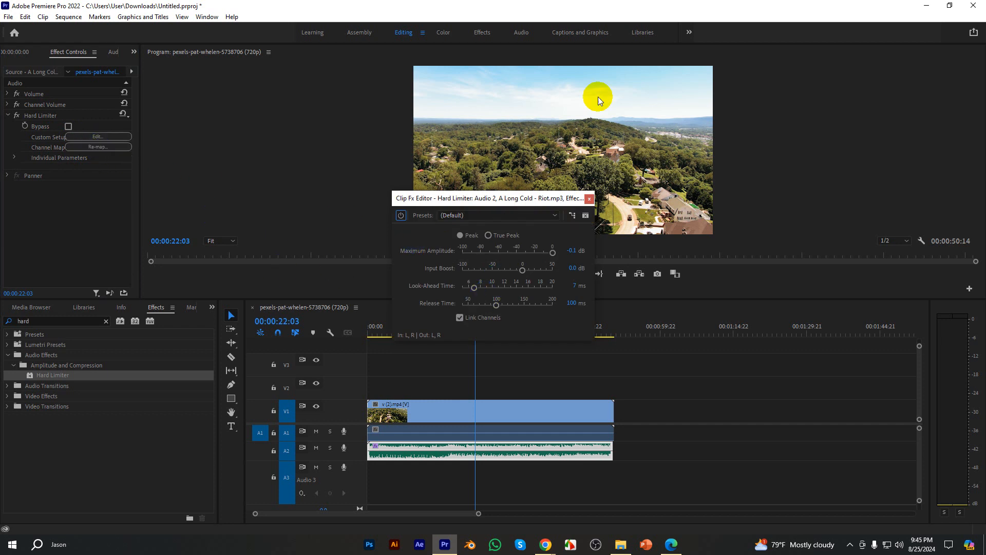
left_click(589, 198)
left_click(106, 147)
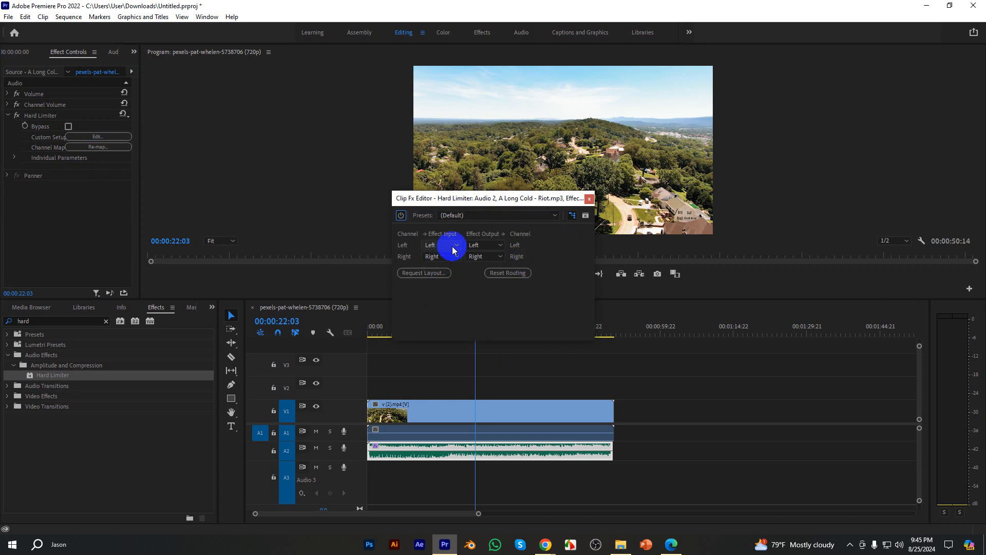
left_click(589, 199)
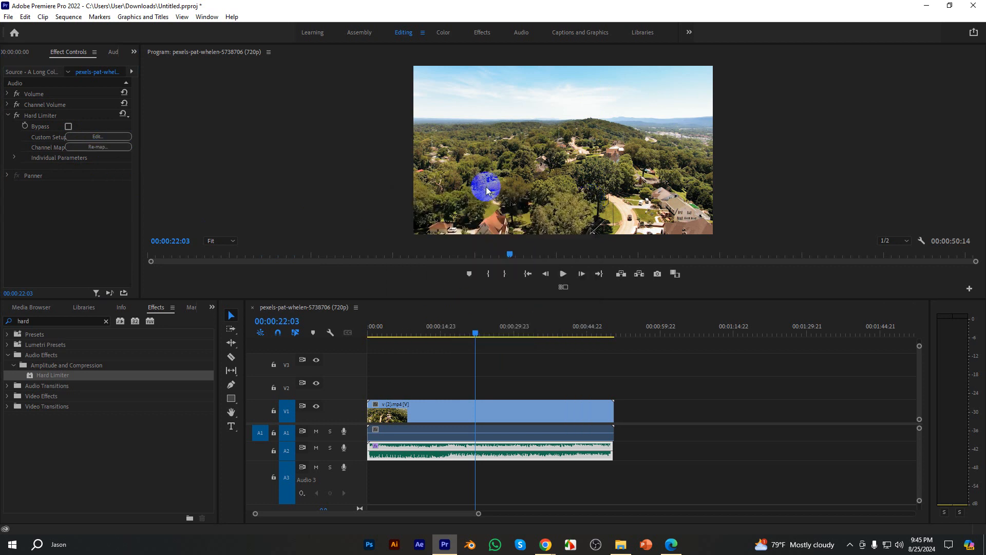
Review the presets available in the Hard Limiter's custom setup and close the effect editor.
left_click(114, 142)
left_click_drag(473, 203, 317, 178)
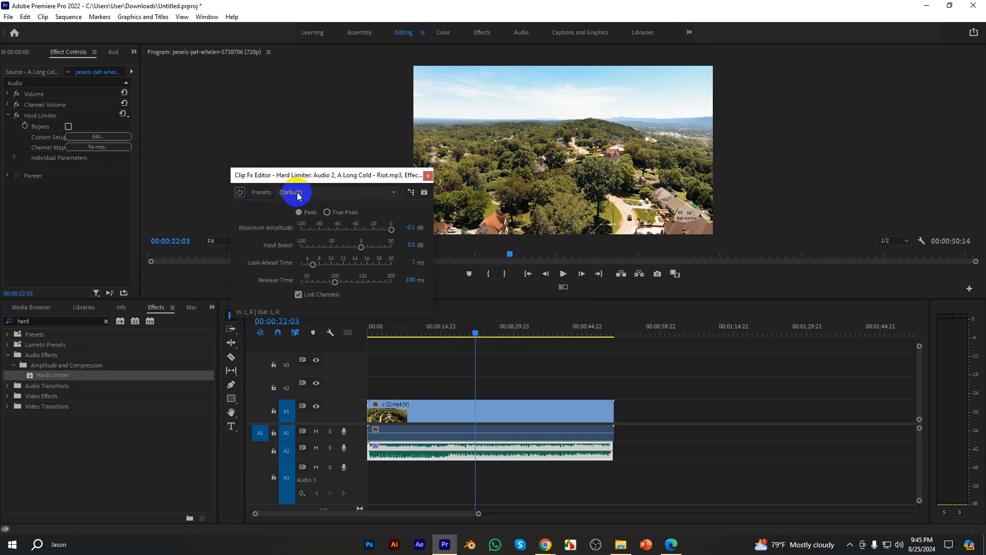
left_click(297, 193)
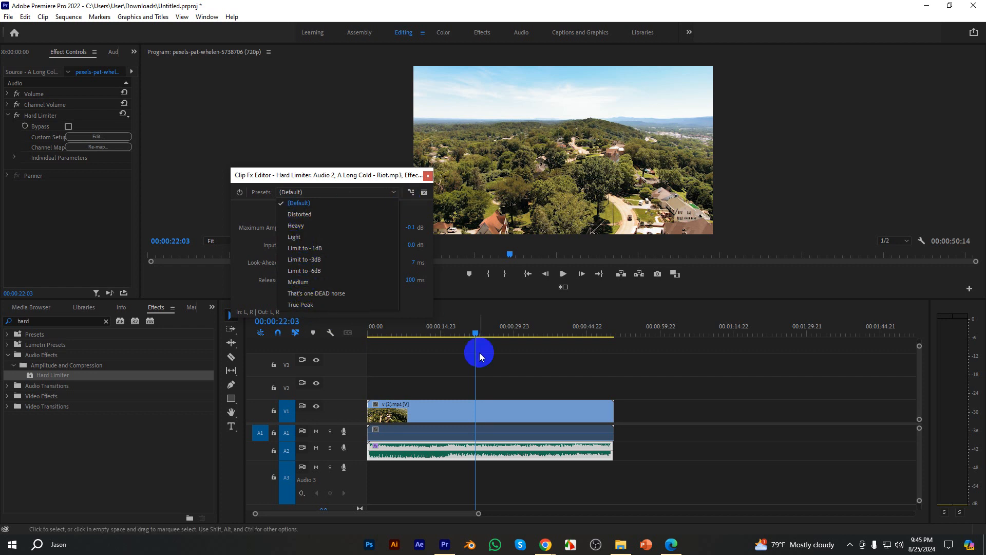
left_click(430, 176)
left_click(430, 176)
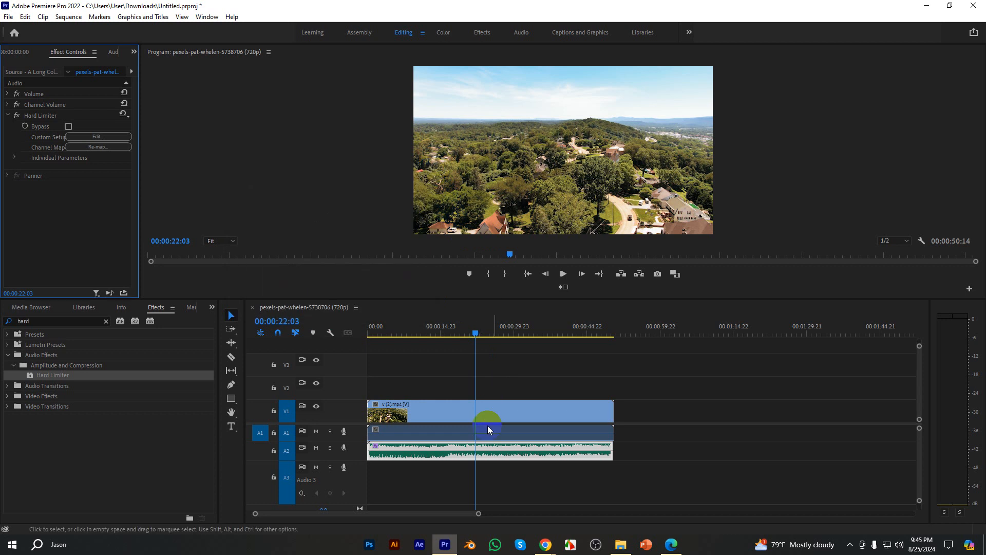
Remove the Hard Limiter effect from the A2 music clip and mute the A2 track.
left_click(493, 445)
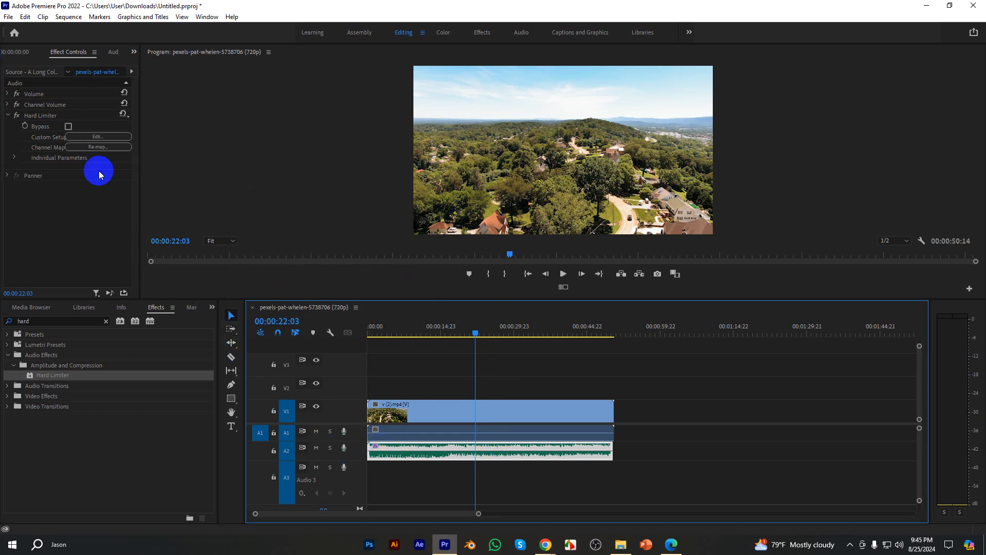
left_click(37, 120)
key("Delete")
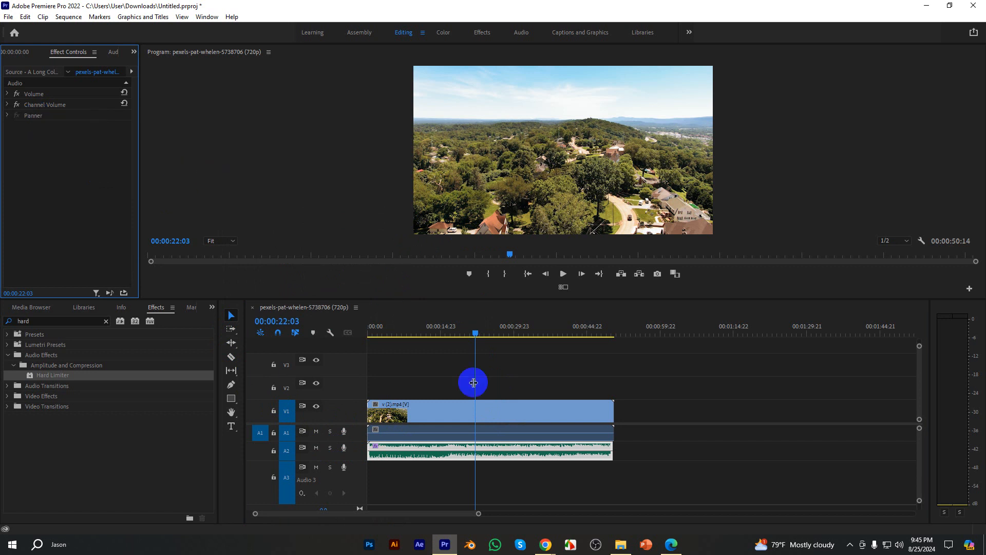
left_click(495, 459)
left_click(315, 447)
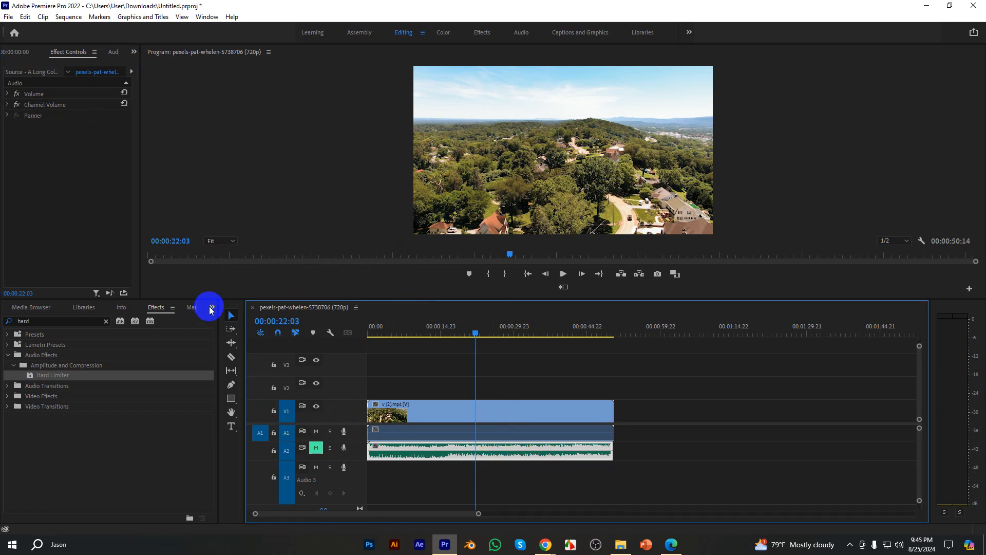
Place TRAVEL VOICE OVER.mp3 at the start of track A3, reduce the track's height, and select the clip.
left_click(211, 307)
left_click(232, 319)
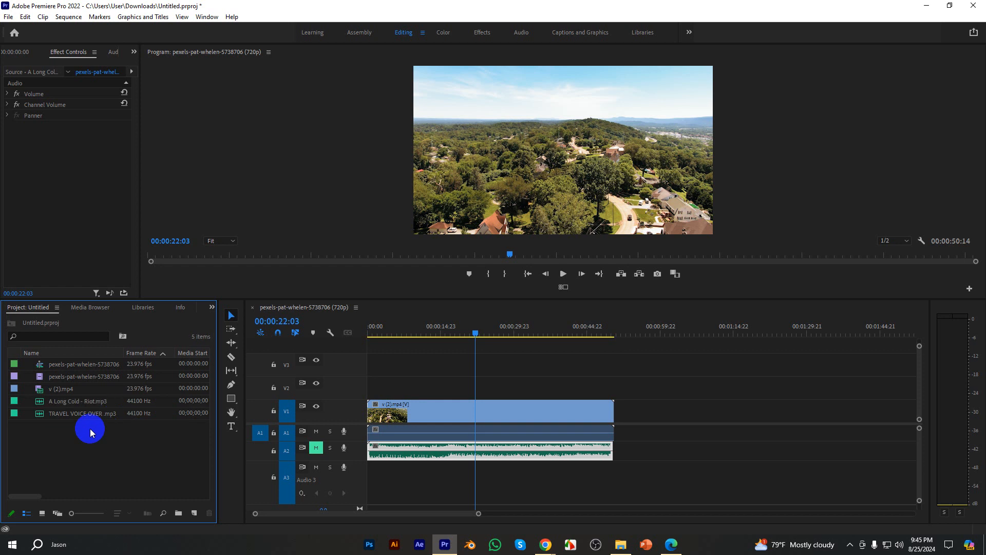
left_click_drag(72, 413, 399, 476)
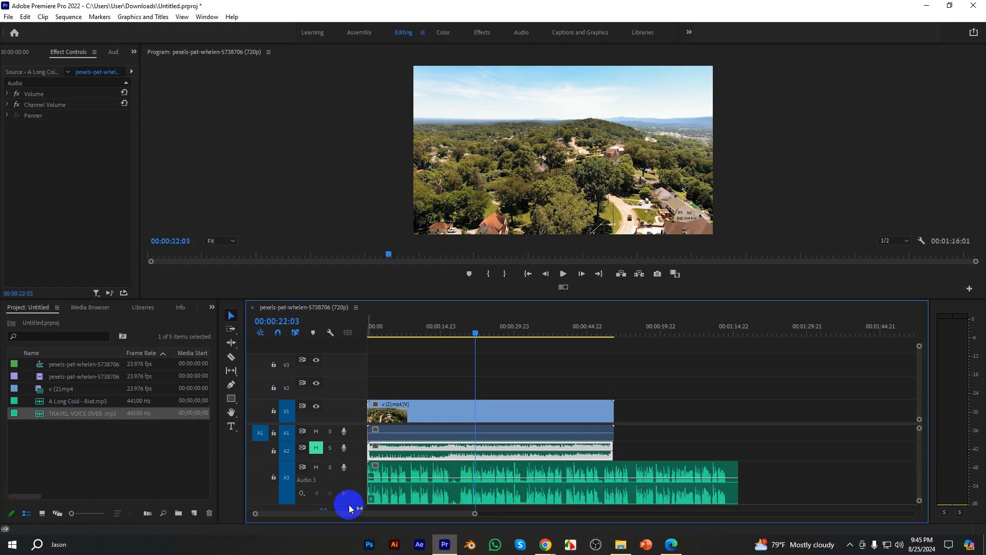
left_click_drag(349, 509, 353, 489)
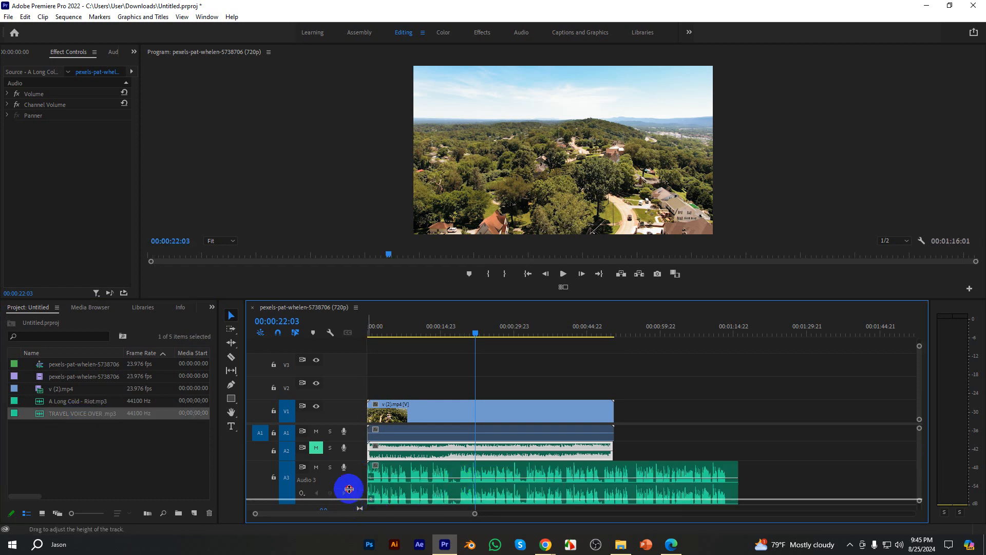
left_click(504, 479)
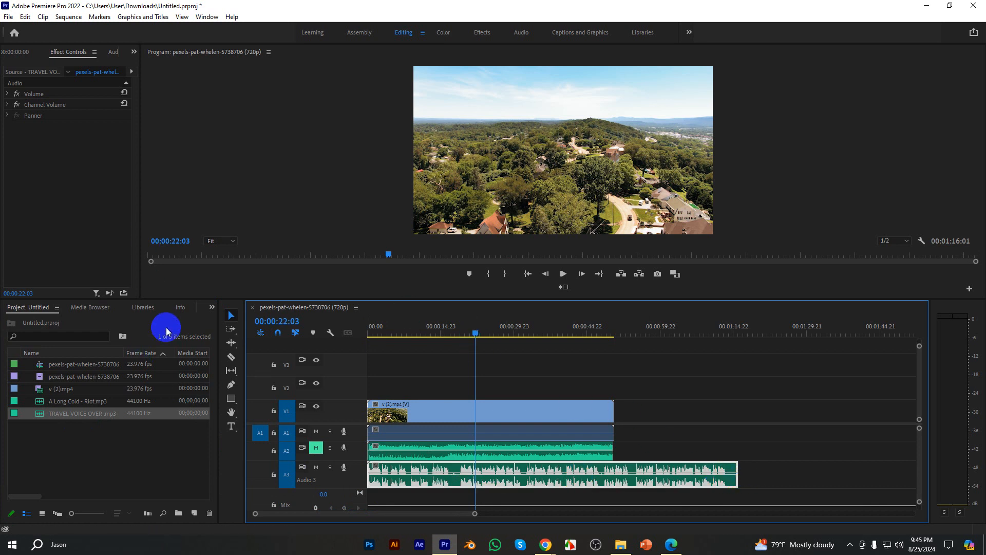
Apply the Hard Limiter effect to the voice-over clip on A3 and start playback from the beginning of the sequence.
left_click(212, 307)
left_click(226, 368)
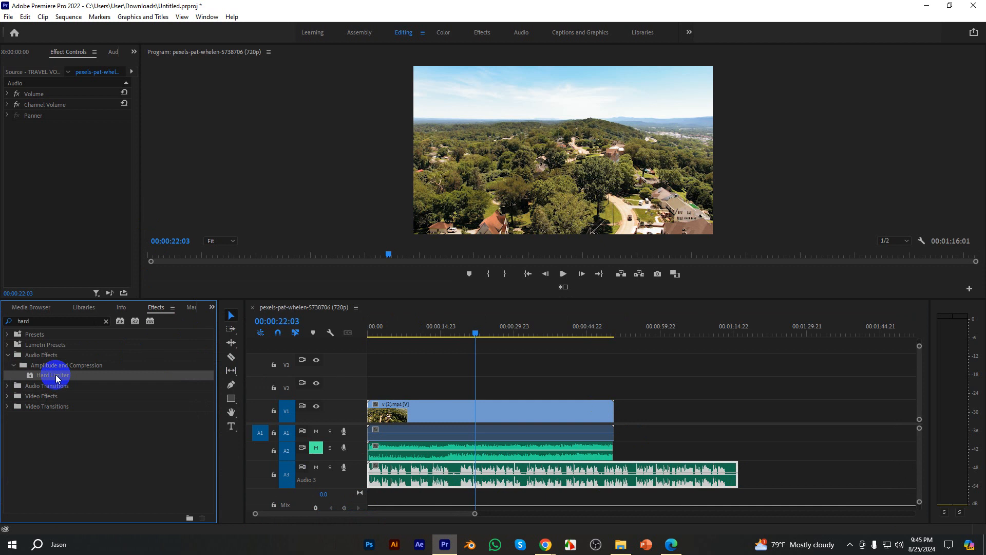
left_click_drag(49, 379, 446, 480)
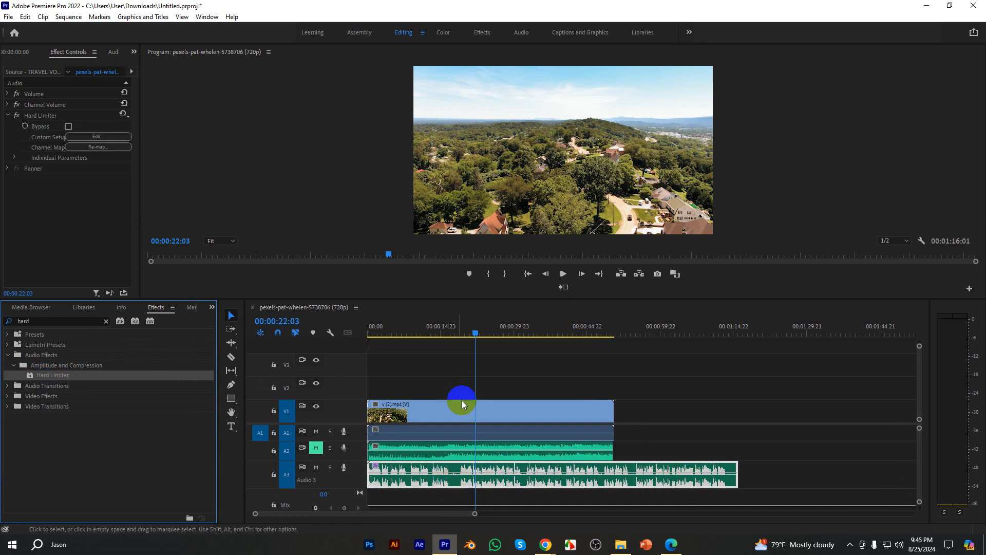
left_click(475, 339)
key("Home")
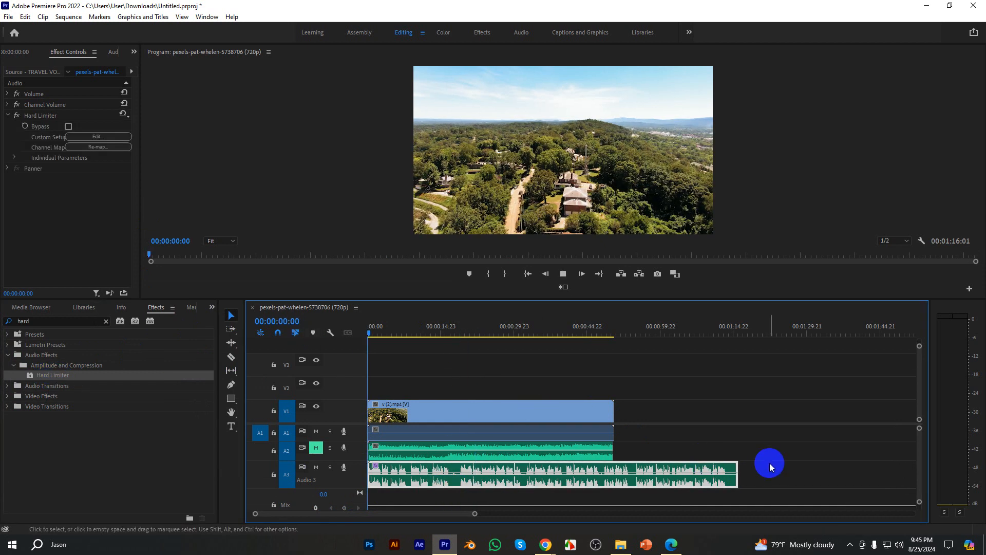
Listen to the first few seconds of the voice-over and select its clip on A3.
key("space")
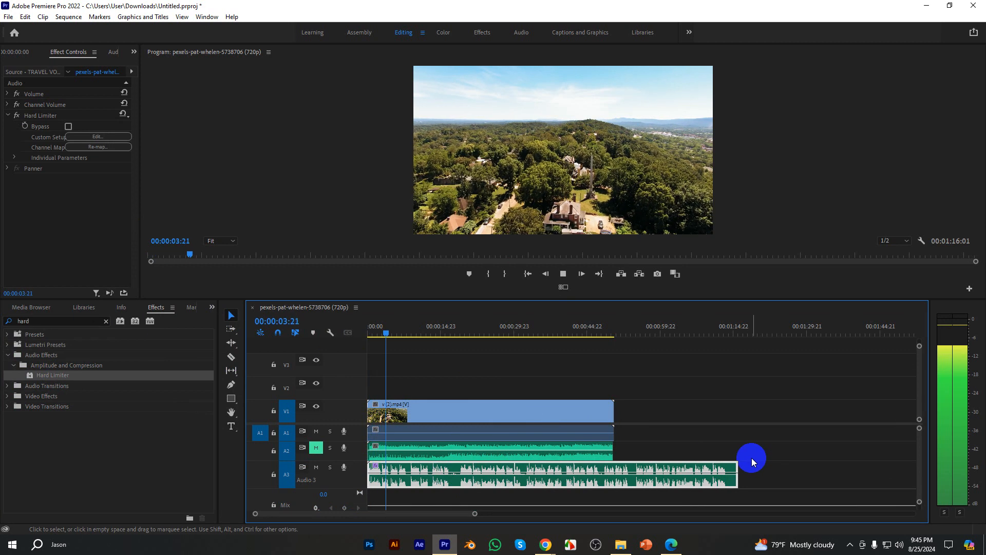
key("space")
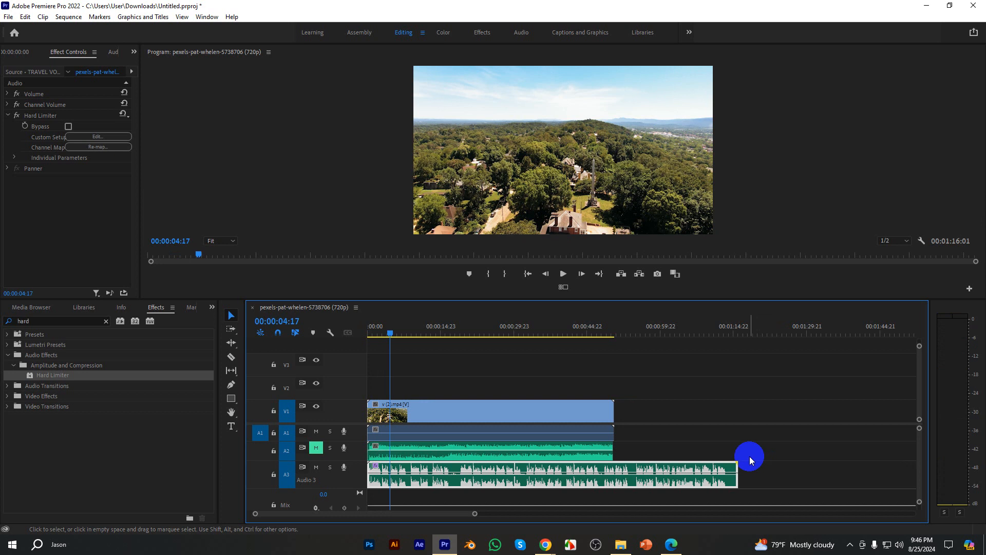
left_click(475, 483)
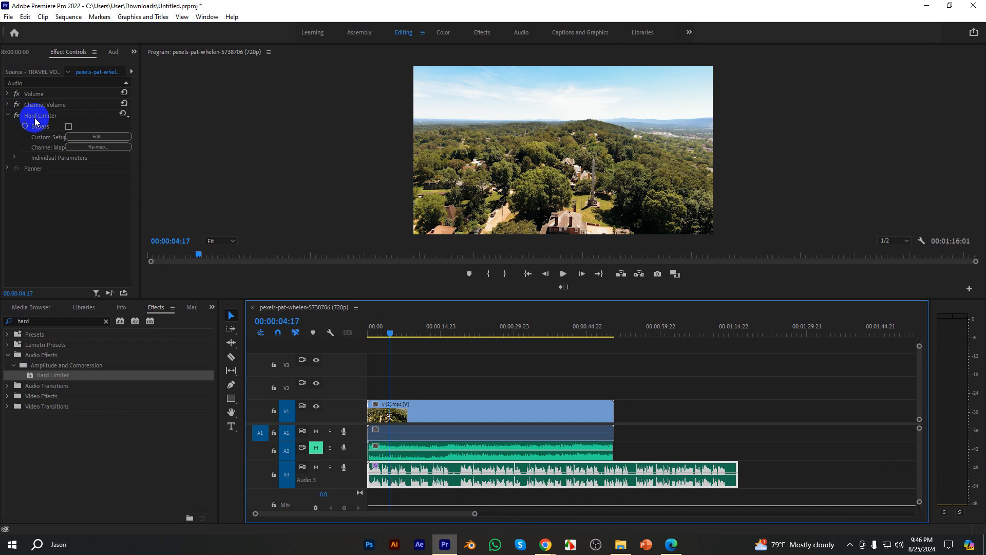
Set the voice-over's Hard Limiter to the Light preset in its custom setup and listen from the start of the sequence.
left_click(92, 137)
left_click_drag(410, 194, 341, 154)
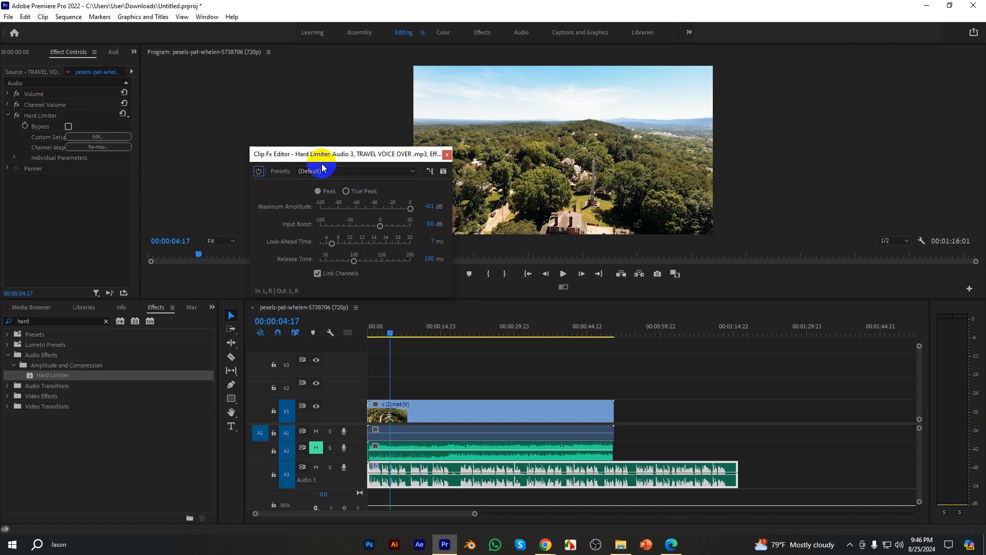
left_click(308, 171)
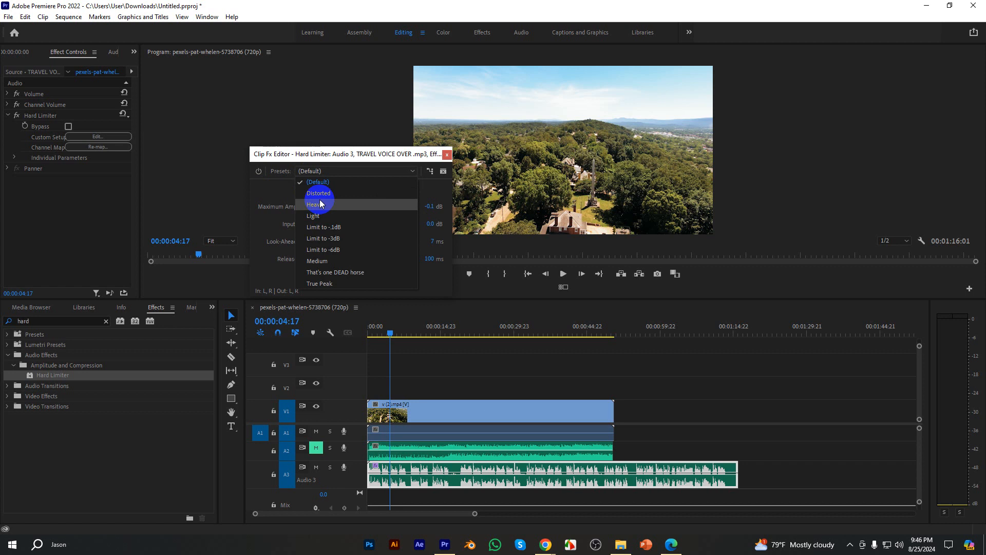
left_click(315, 216)
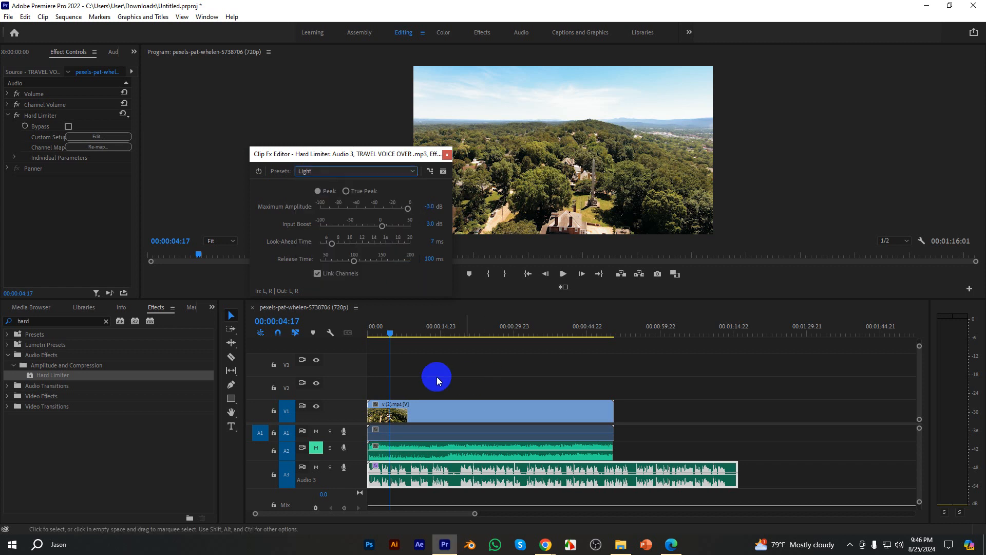
left_click_drag(389, 334, 303, 330)
key("space")
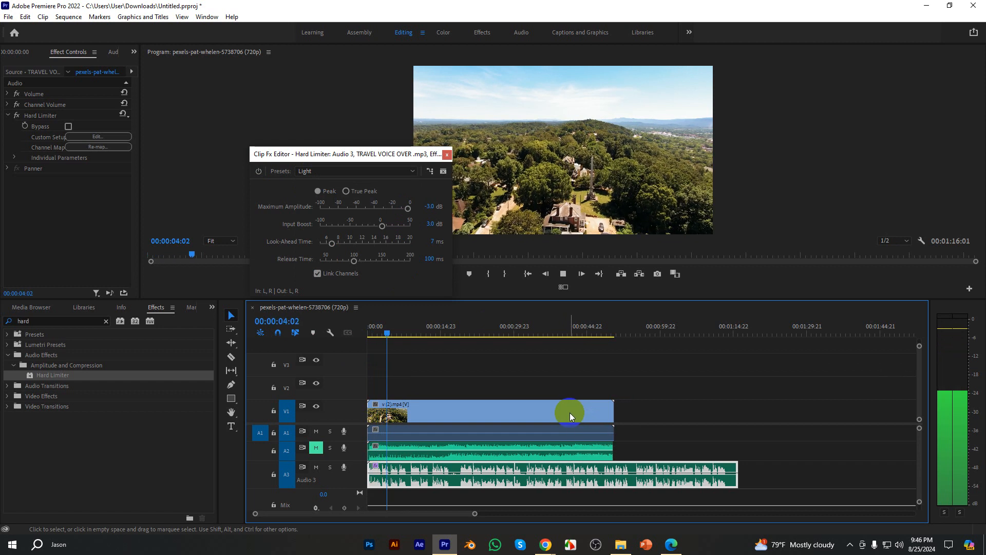
key("space")
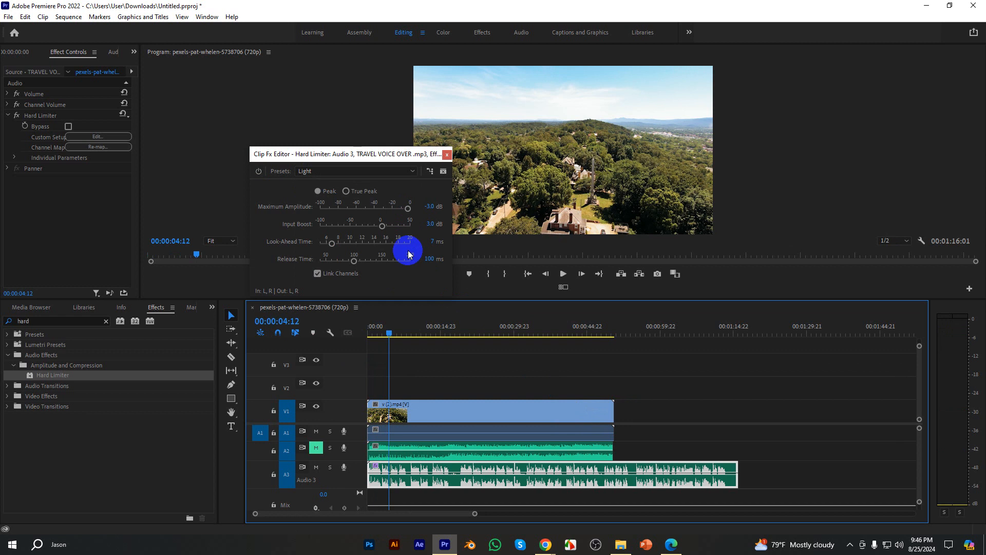
left_click(320, 172)
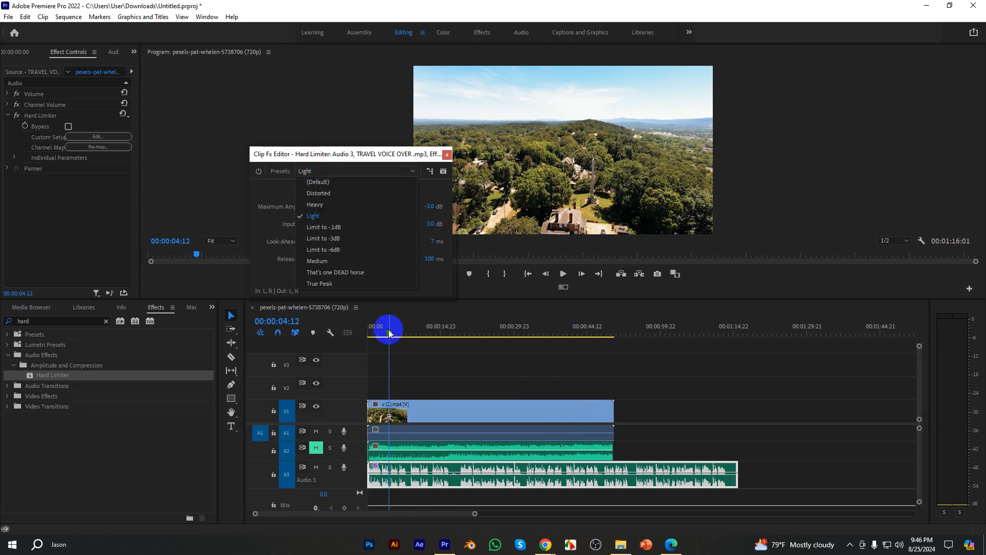
left_click_drag(388, 331, 359, 331)
key("space")
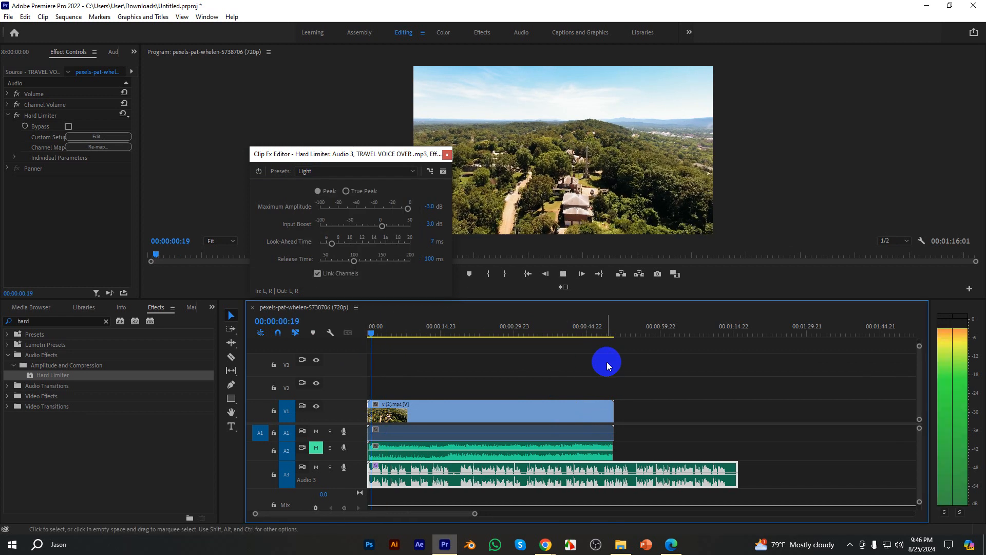
key("space")
Switch the Hard Limiter to the Heavy preset and listen to the opening of the voice-over.
left_click(330, 171)
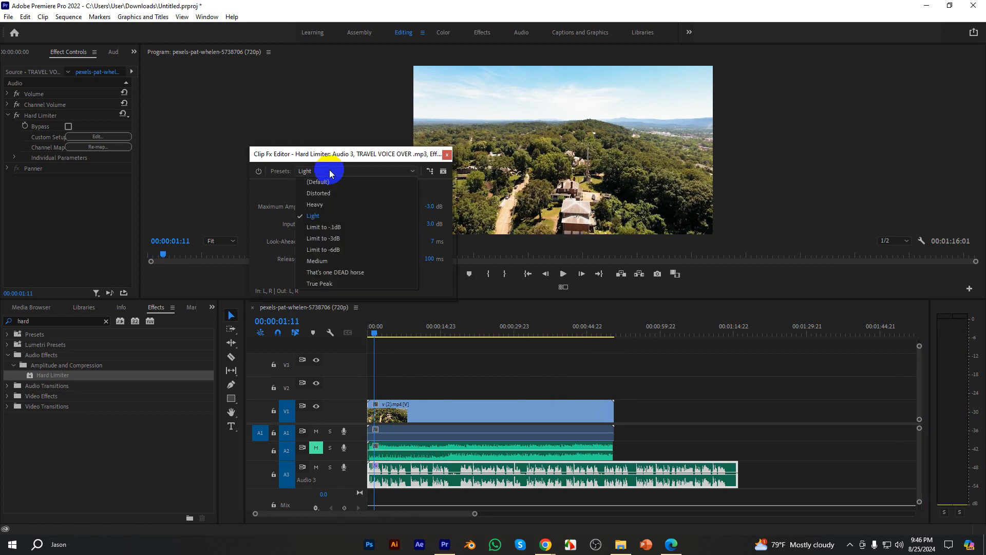
left_click(325, 205)
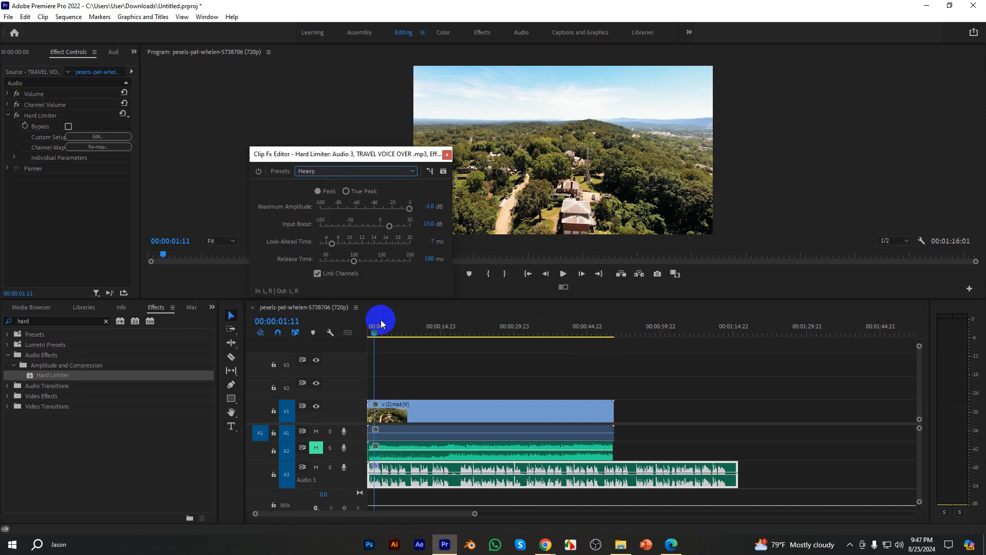
left_click(373, 332)
key("space")
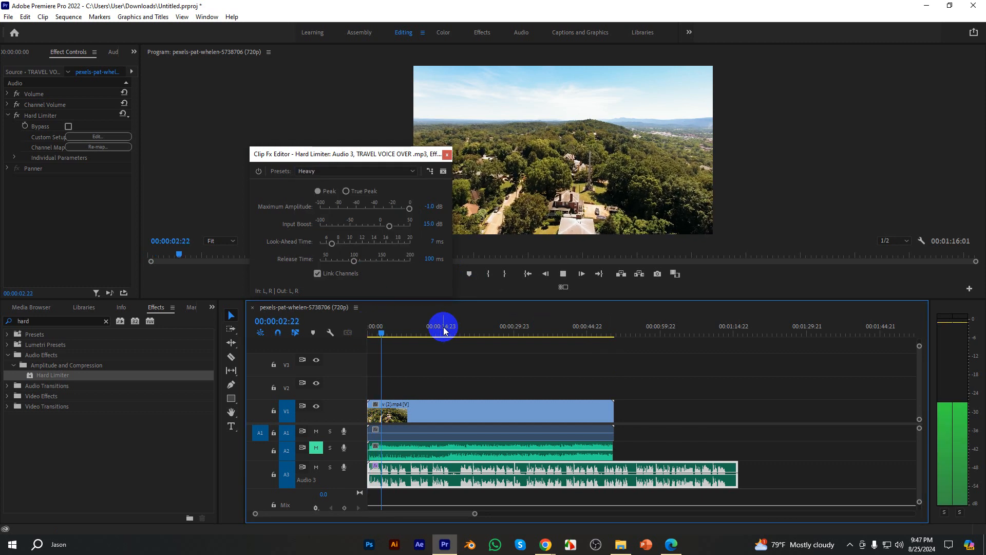
key("space")
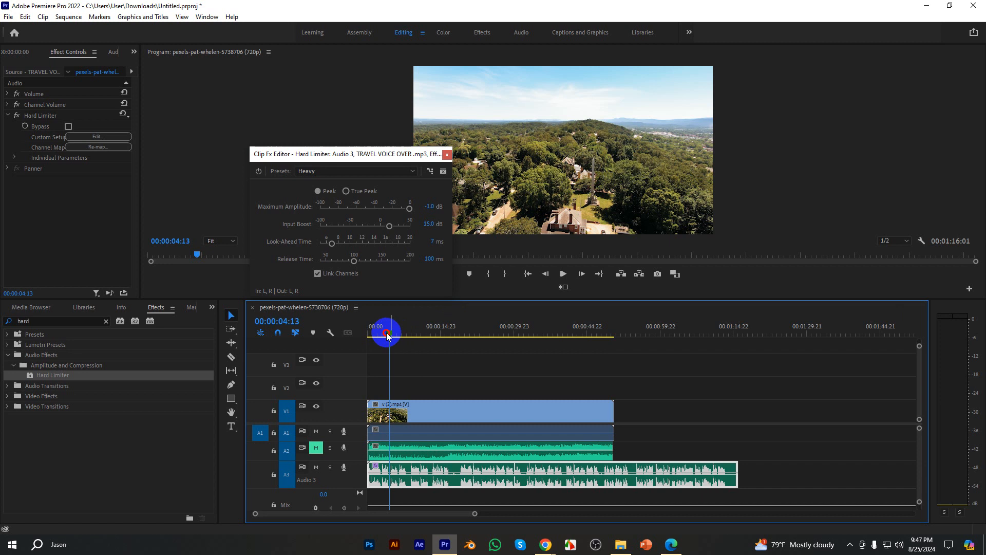
left_click_drag(386, 335, 341, 331)
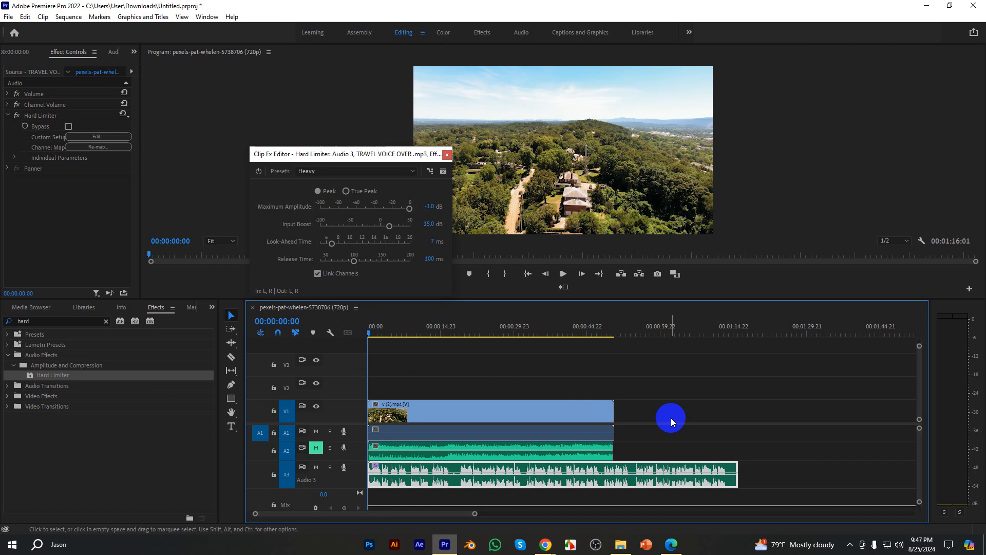
key("space")
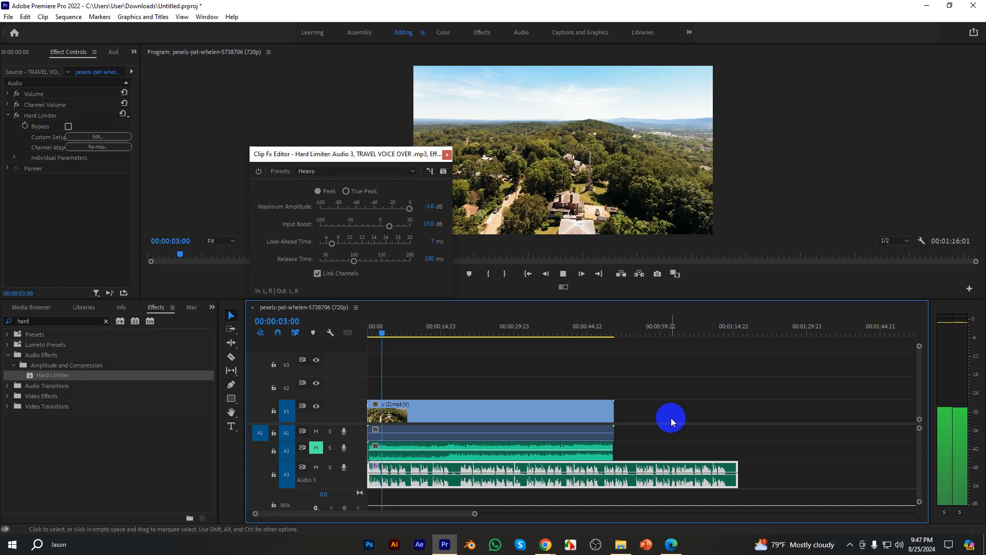
key("space")
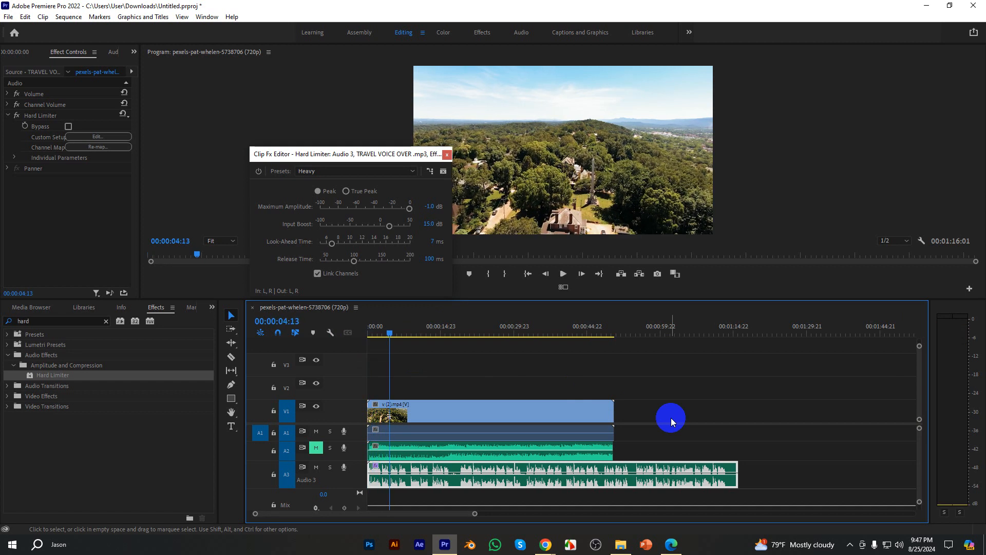
Switch the Hard Limiter to the Distorted preset and play the voice-over from the start of the sequence.
left_click(308, 173)
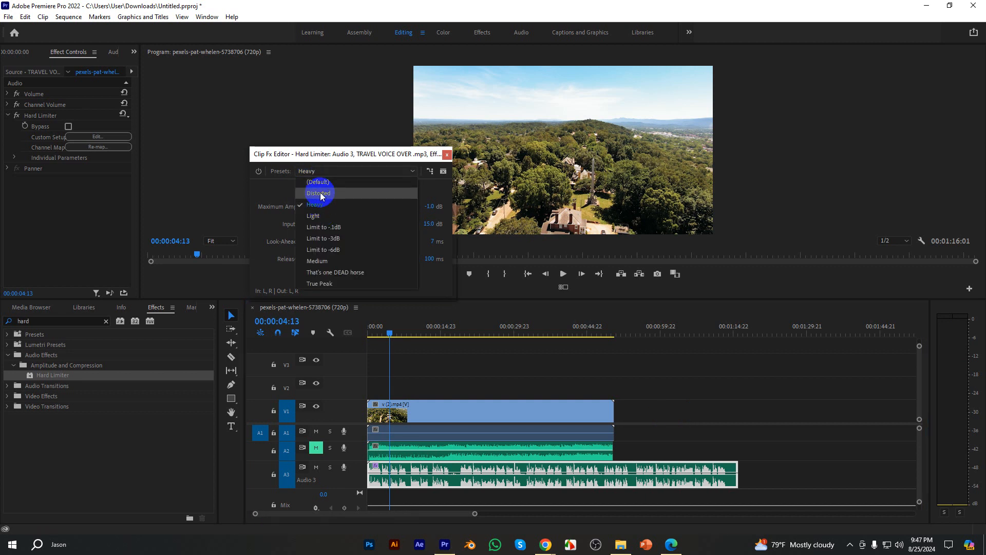
left_click(319, 194)
left_click_drag(385, 331, 352, 330)
key("space")
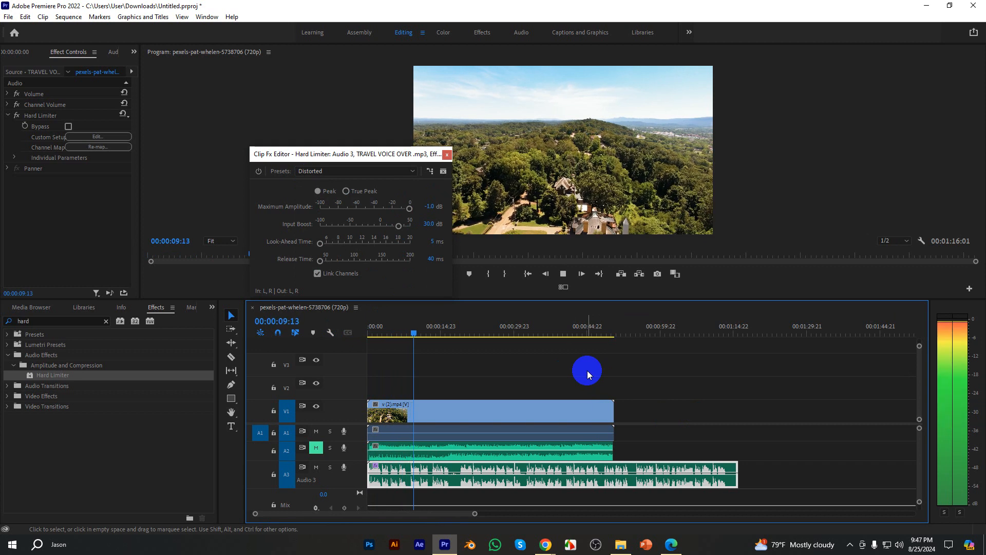
key("space")
Return the voice-over's Hard Limiter to the Default preset and close the effect editor.
left_click(328, 164)
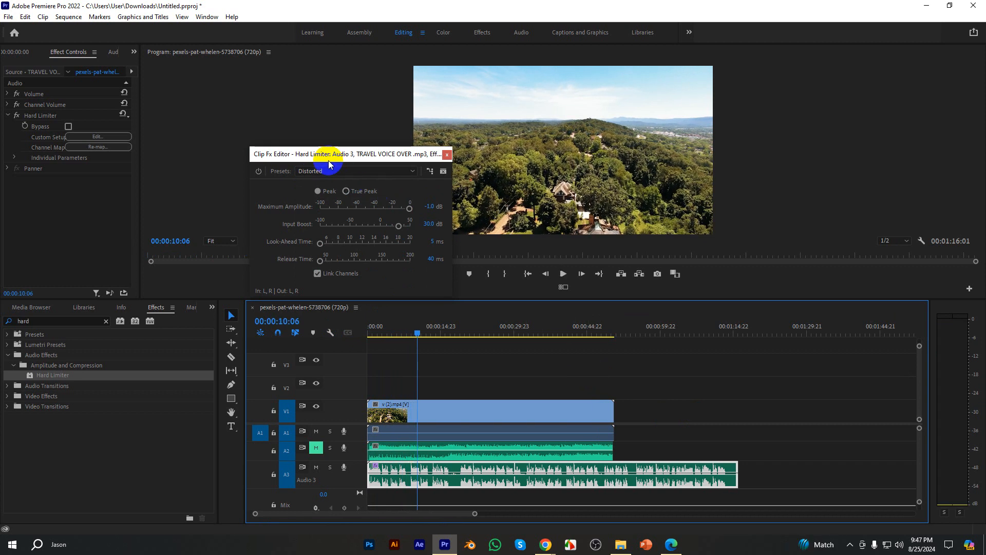
left_click(318, 171)
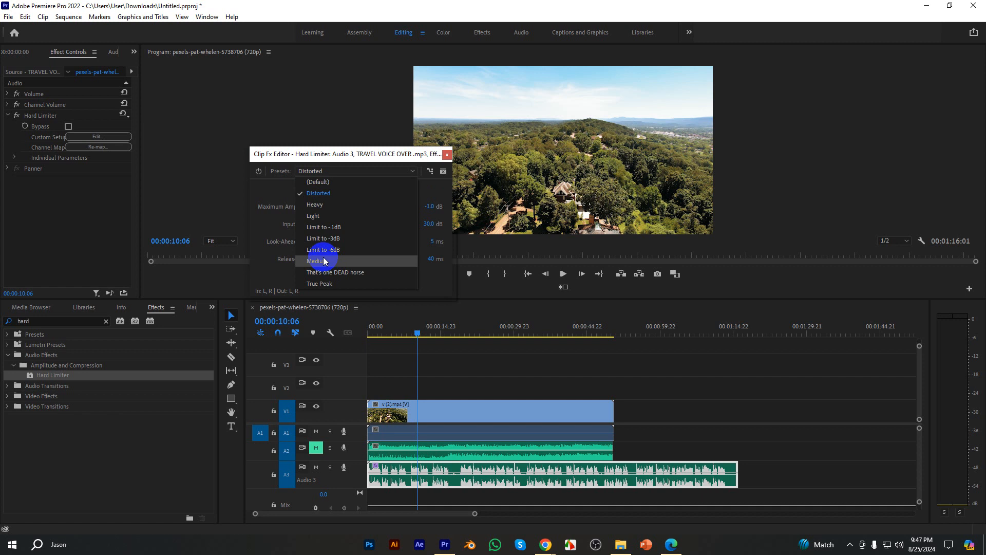
left_click(308, 183)
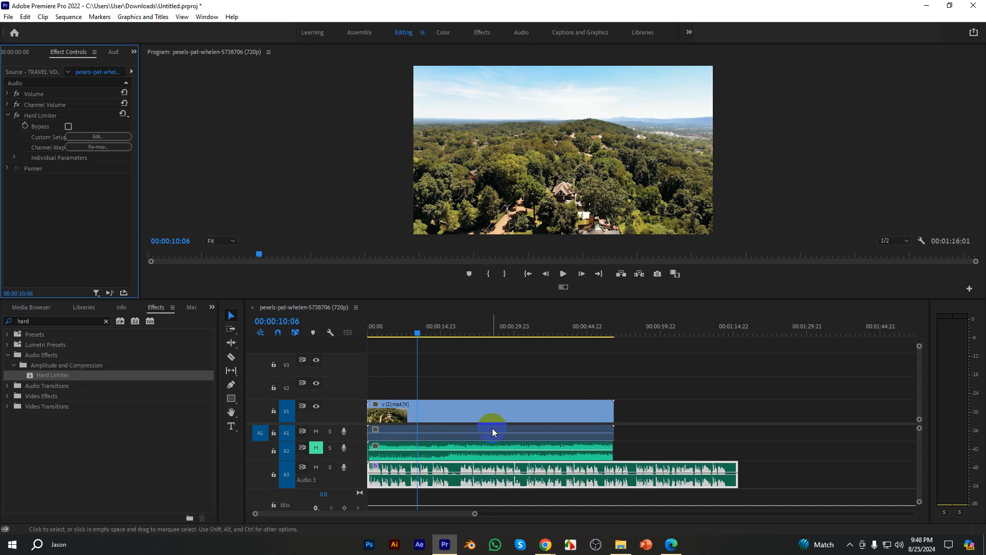
Clear the effect search and play a short stretch of the voice-over.
left_click(105, 321)
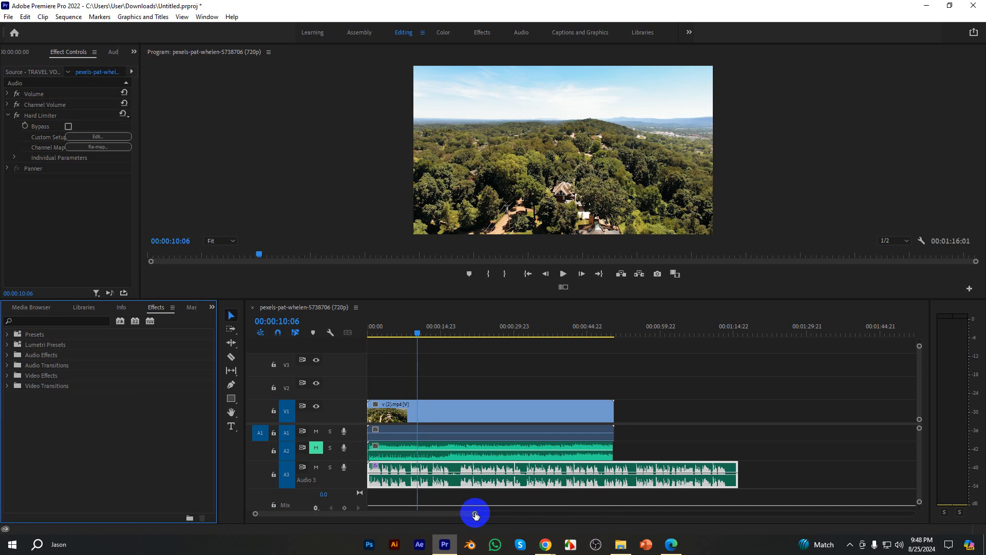
mouse_move(474, 513)
left_mouse_down()
mouse_move(497, 513)
mouse_move(480, 510)
left_mouse_up()
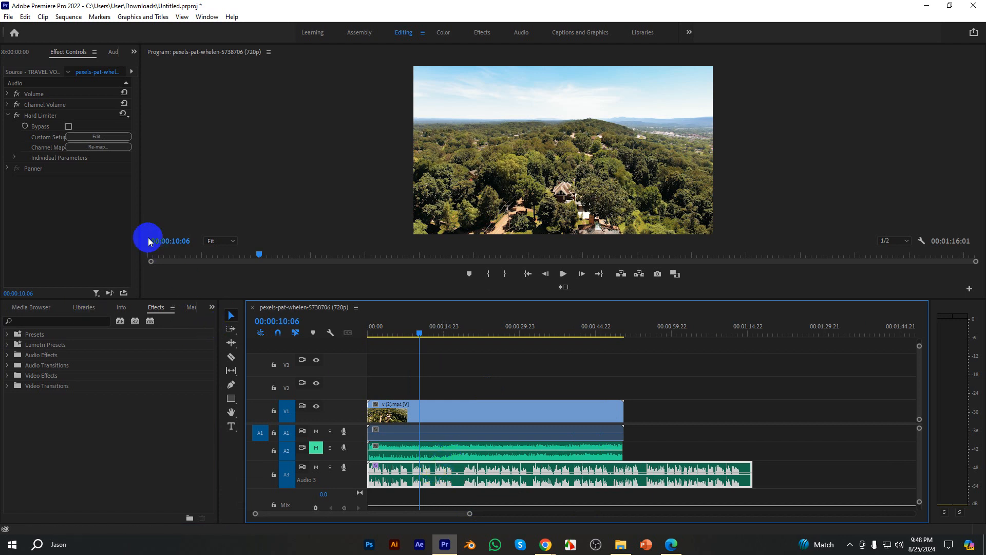
key("space")
key("space")
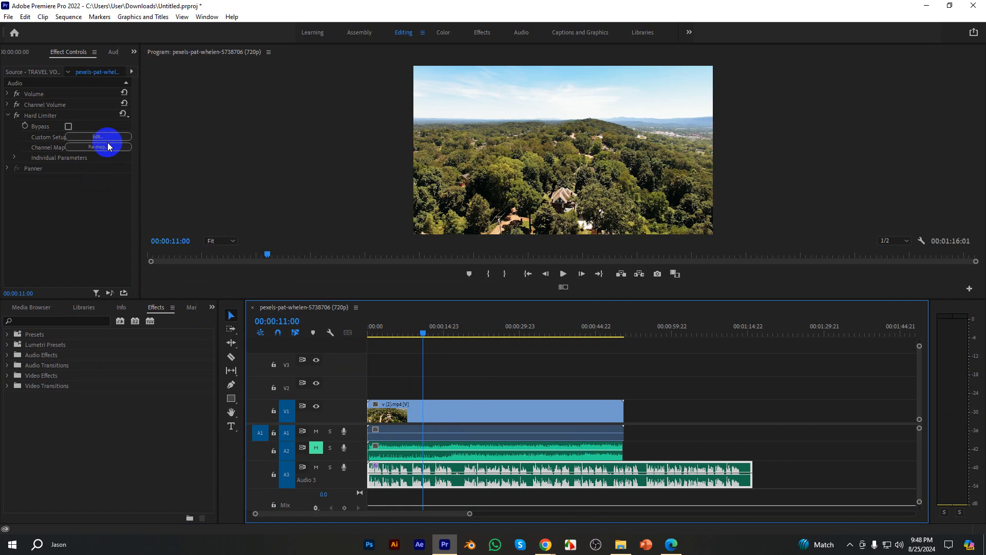
Reopen the Hard Limiter's custom setup, apply the Distorted preset, and listen to the voice-over from the sequence start.
left_click(105, 137)
left_click(469, 216)
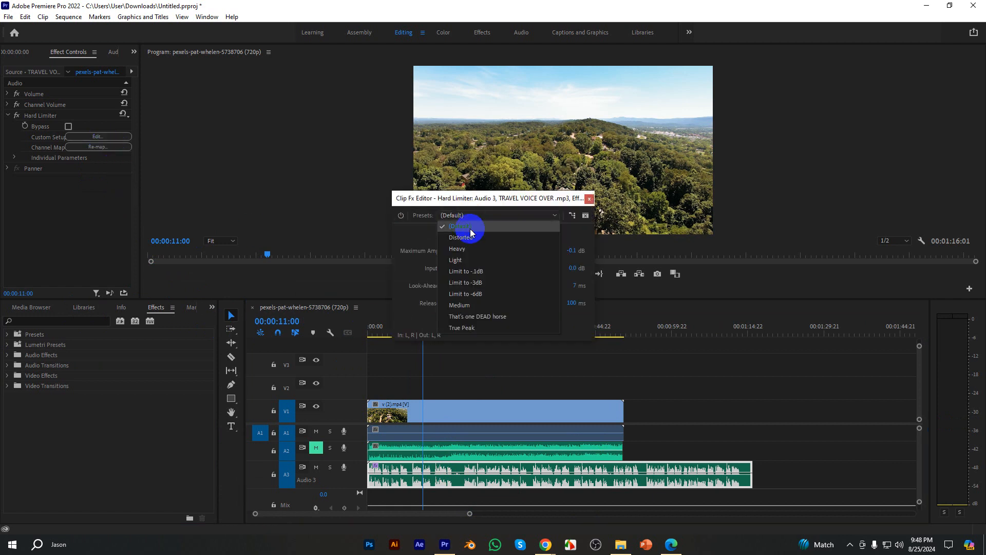
left_click(502, 238)
left_click(588, 199)
key("space")
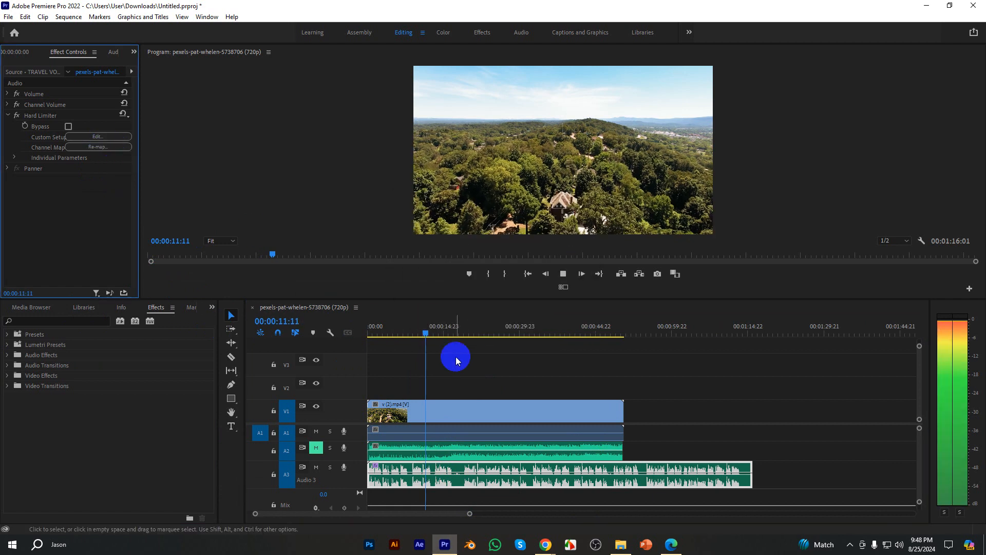
left_click_drag(434, 335, 347, 333)
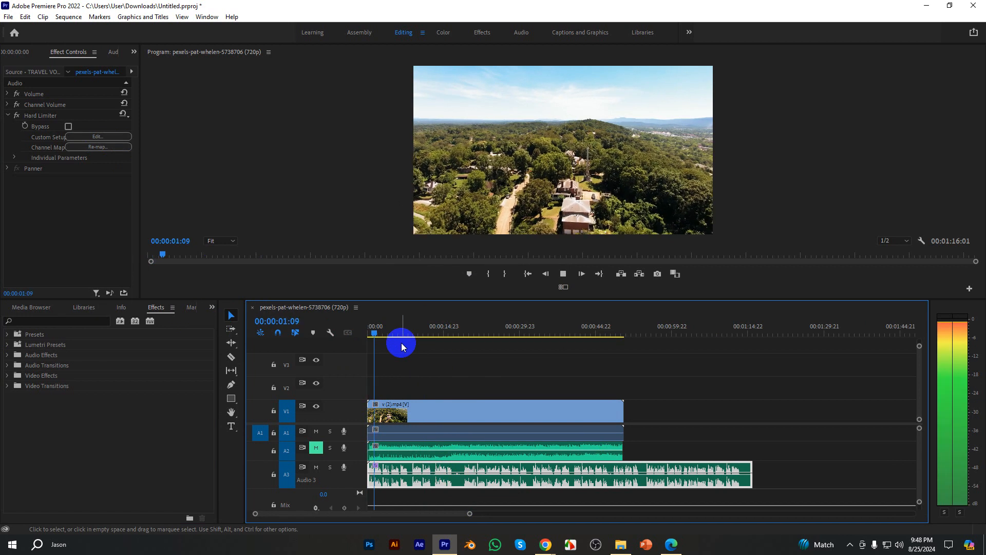
key("space")
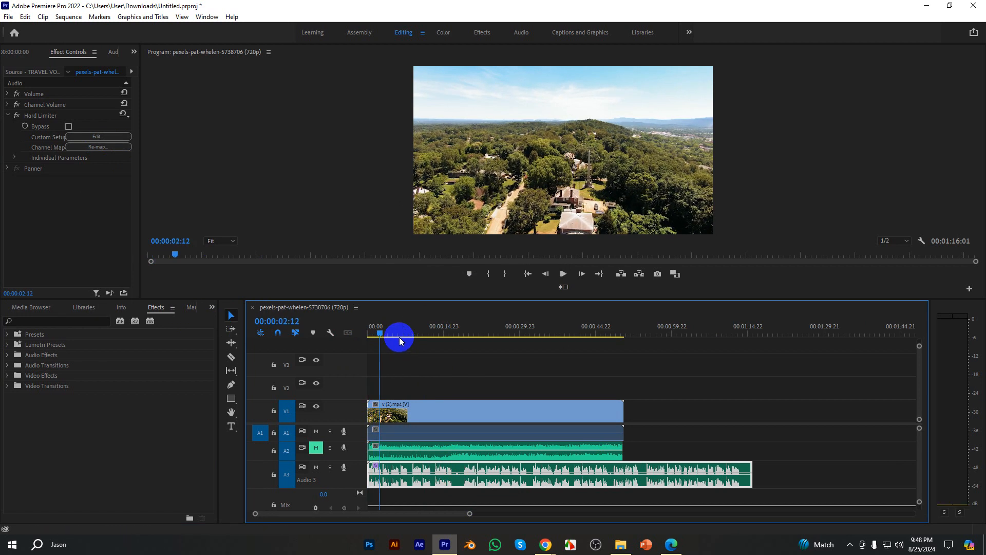
Find the DeNoise audio effect, apply it to the voice-over clip on A3, and open its custom setup.
key("m")
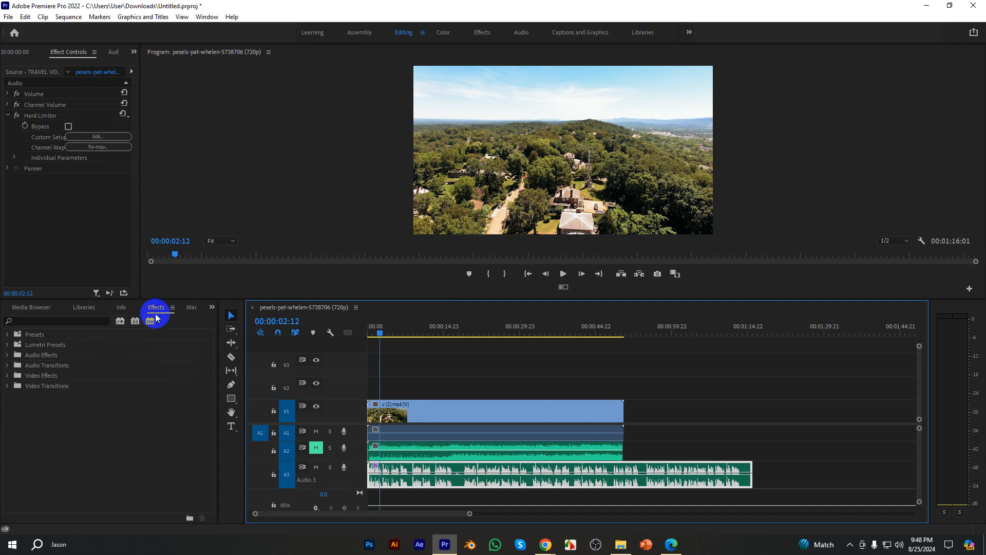
left_click(87, 322)
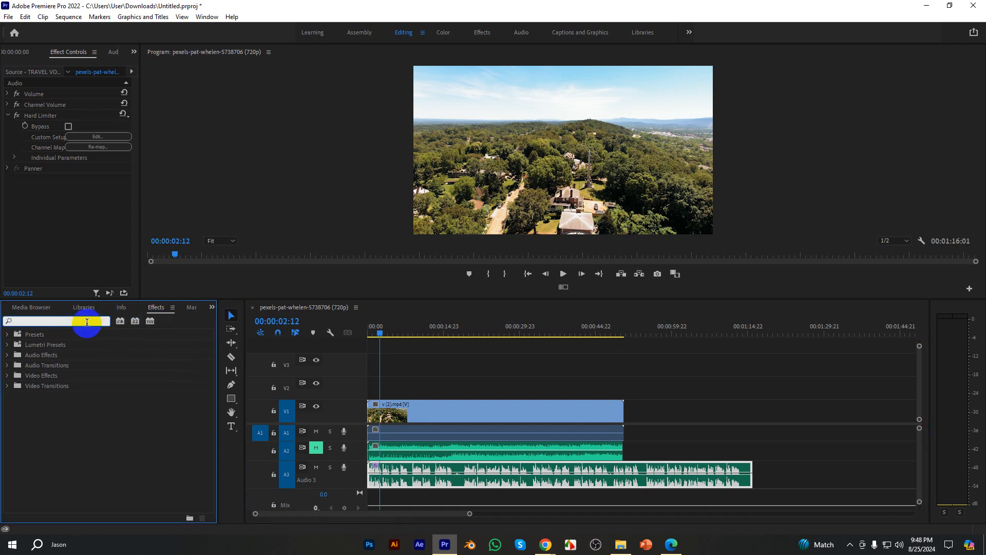
type("denoi")
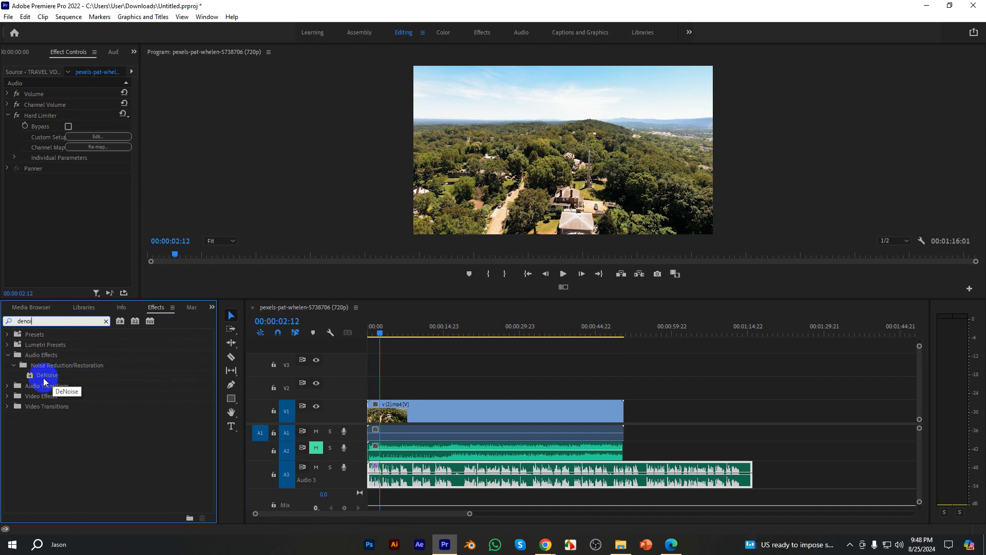
left_click_drag(44, 381, 404, 476)
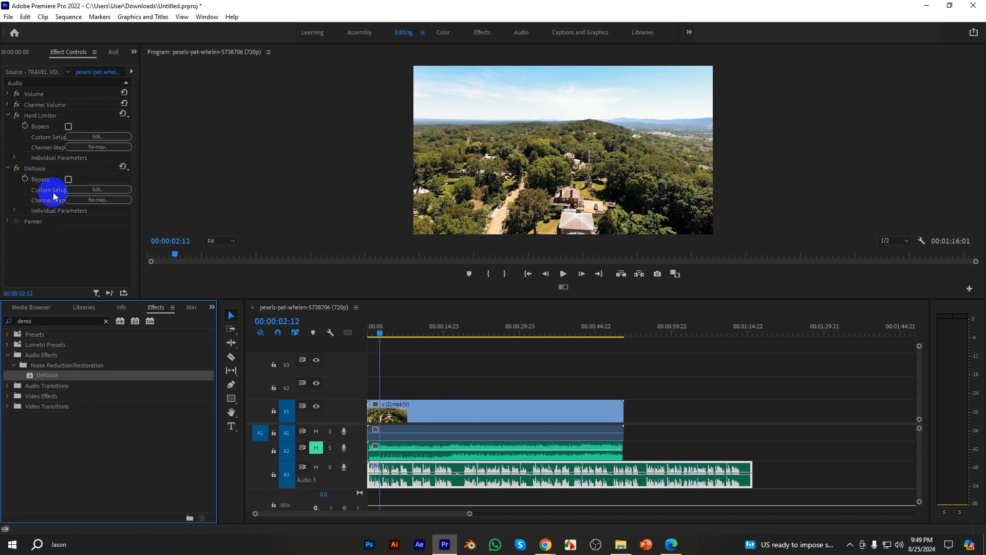
left_click(98, 190)
left_click_drag(464, 172, 472, 142)
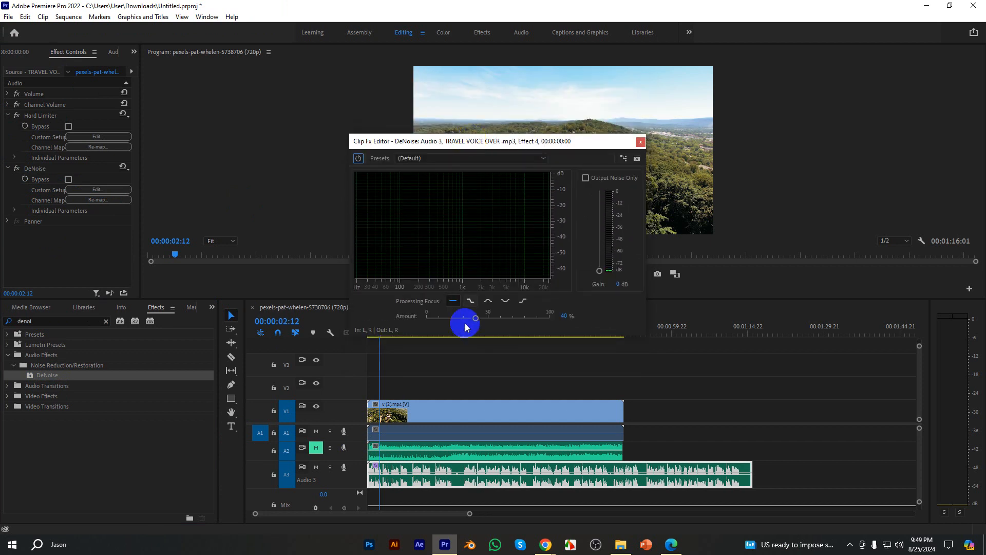
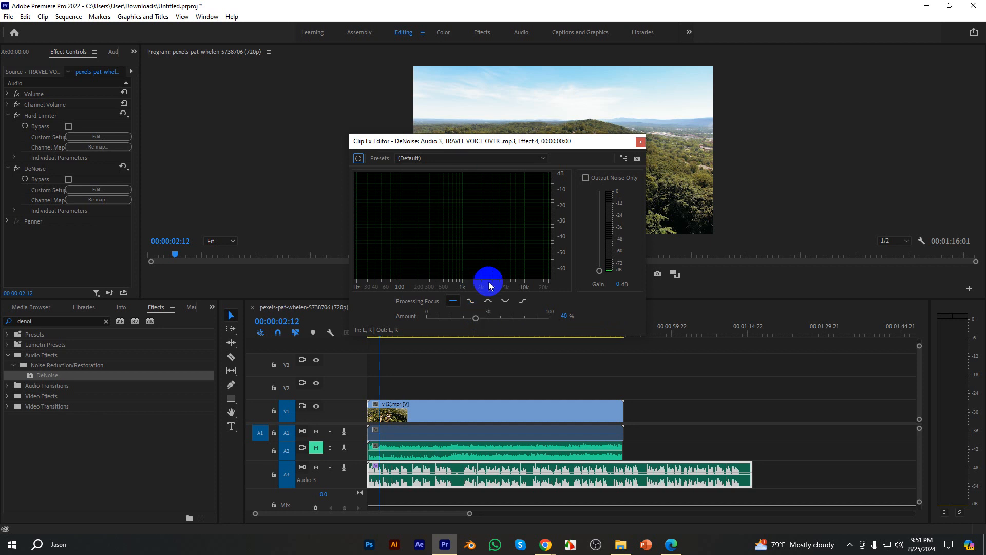
Set the DeNoise amount to 30 % and listen to the voice-over from the sequence start.
left_click_drag(470, 318, 445, 319)
left_click_drag(446, 320, 462, 322)
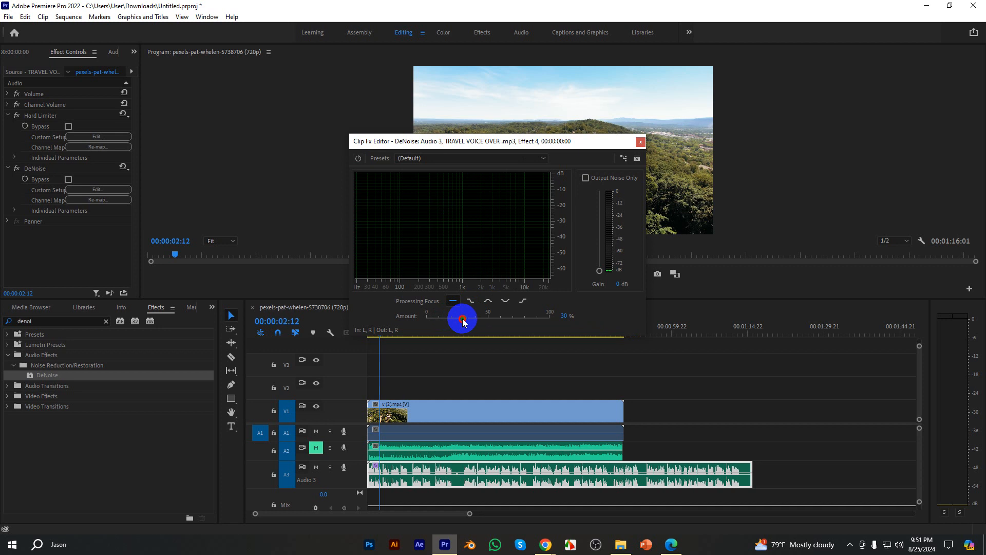
left_click(347, 349)
key("Home")
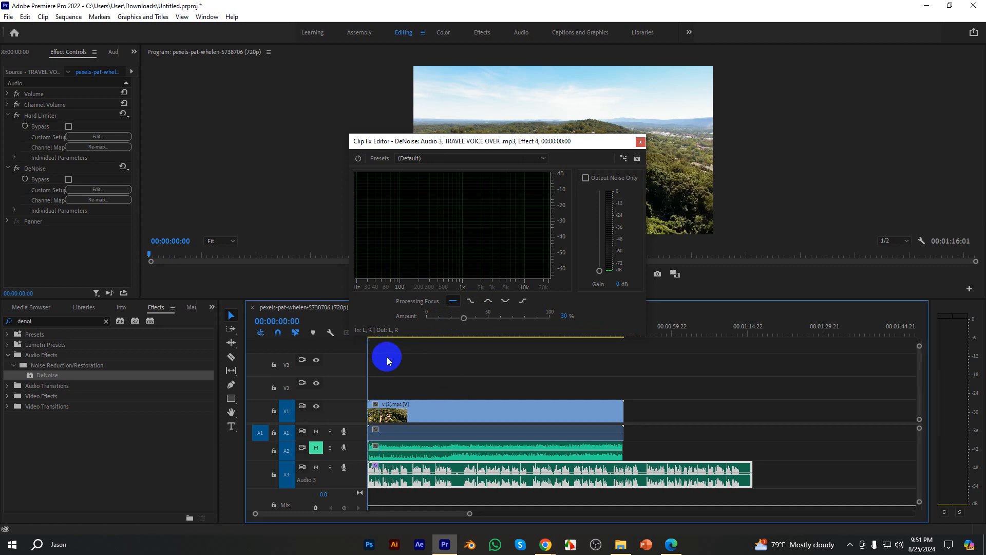
key("space")
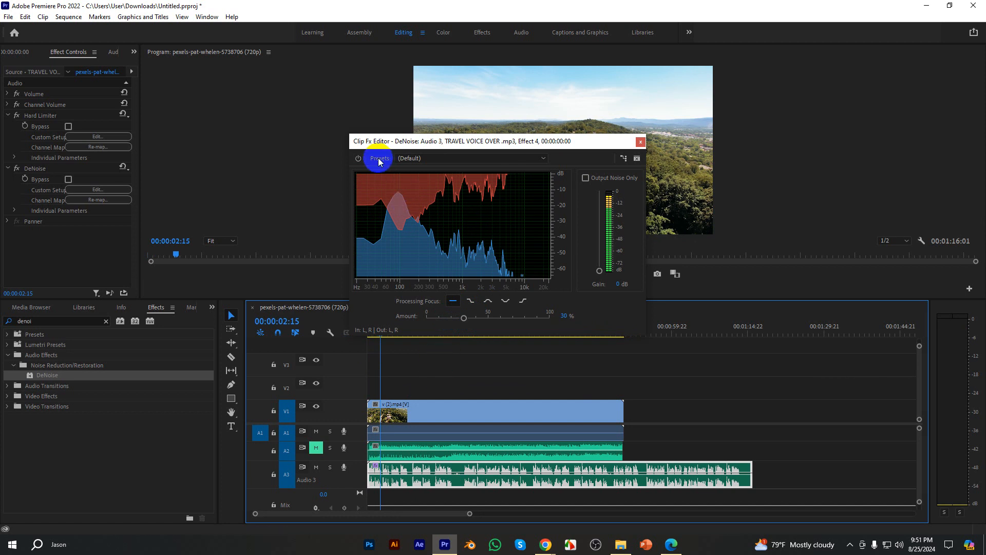
Apply the Heavy Noise Reduction preset to DeNoise, listen from the sequence start, and close the effect editor.
left_click(403, 158)
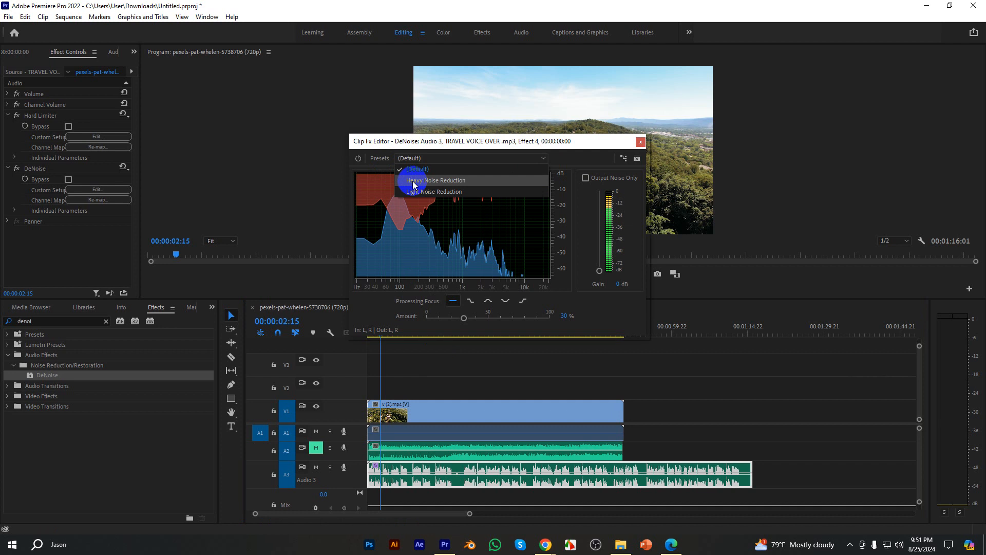
left_click(415, 180)
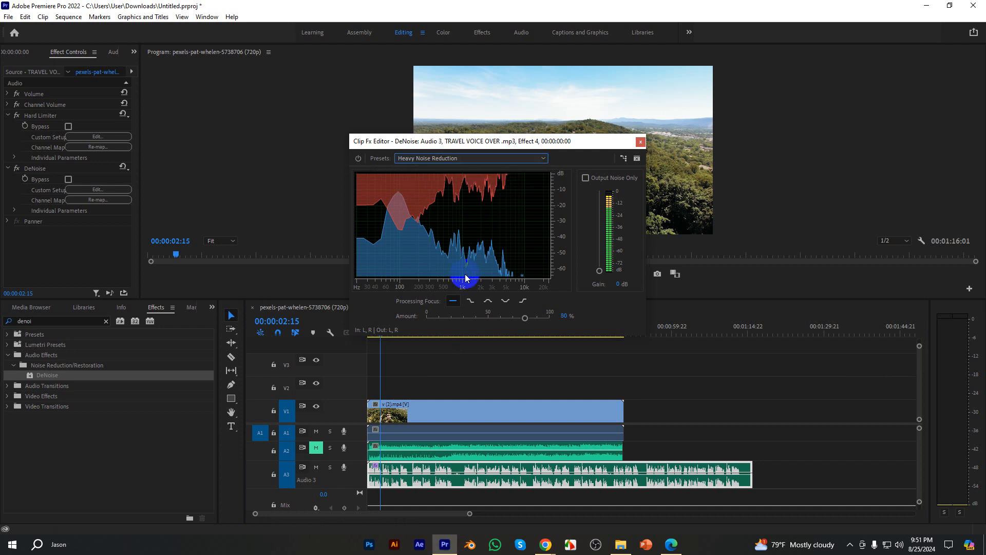
left_click_drag(368, 341, 350, 341)
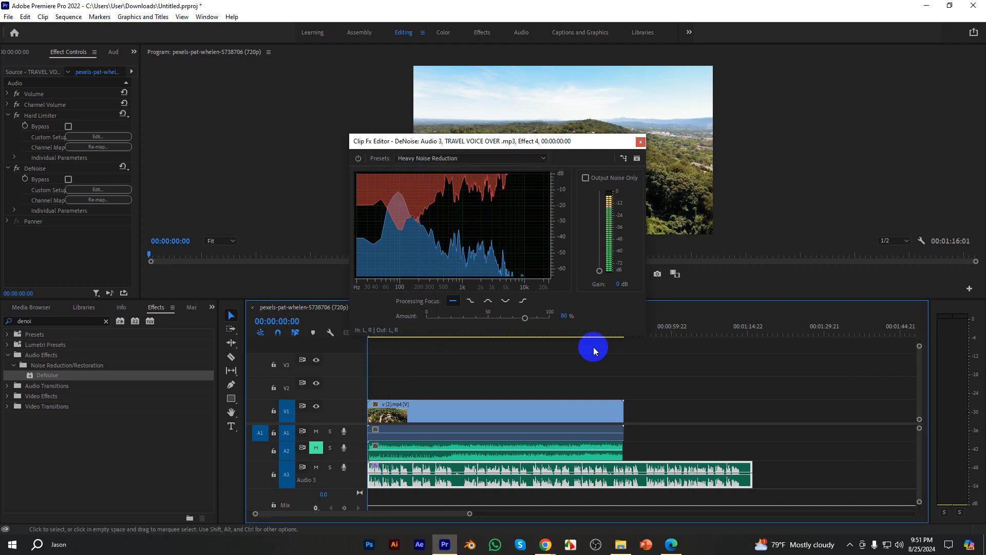
key("space")
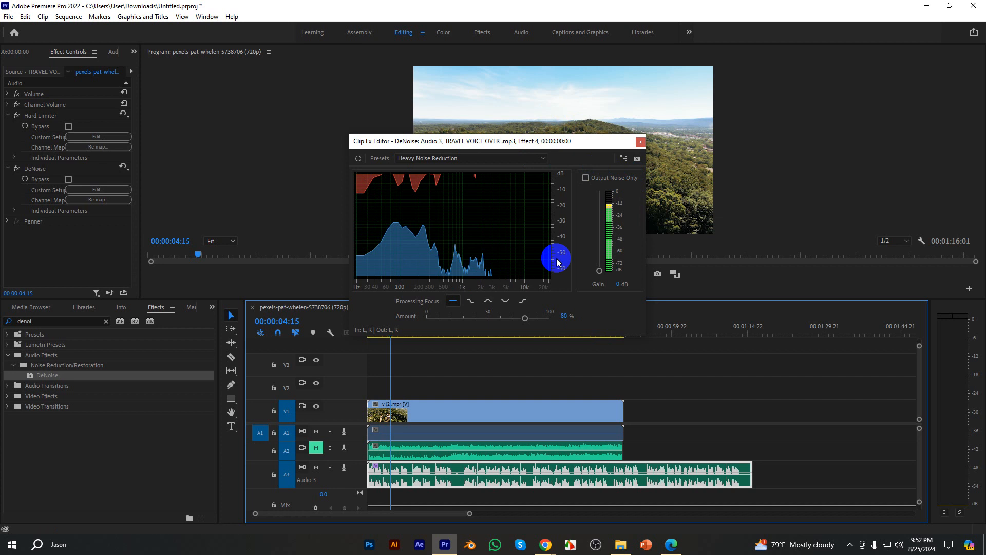
left_click(640, 141)
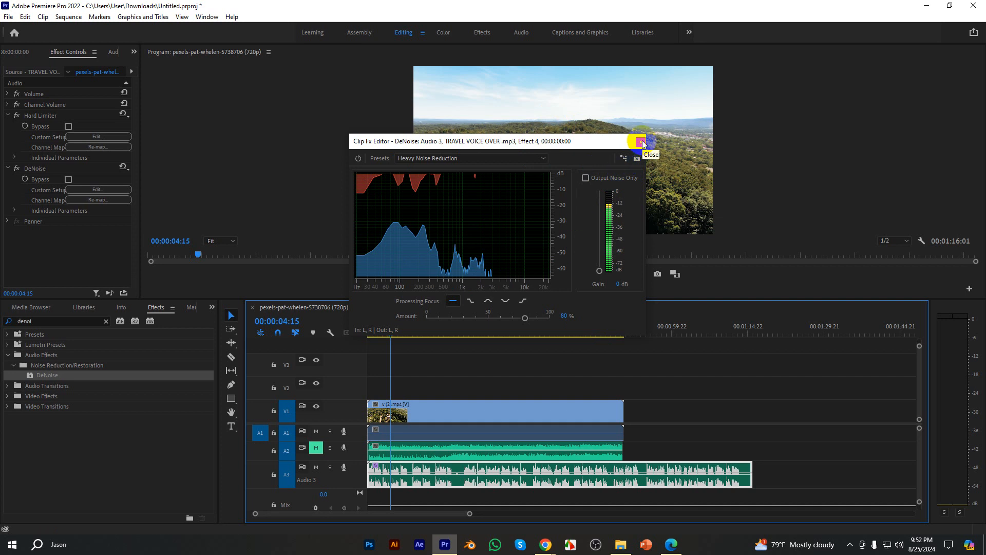
left_click(641, 142)
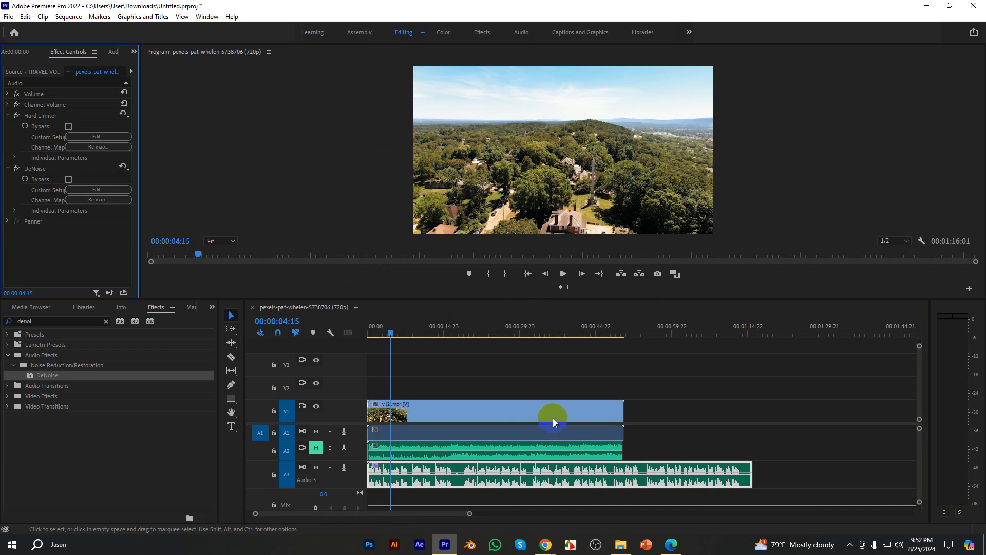
Search the effects for "ampli" to look through the Amplitude and Compression audio effects, and clear the search.
left_click(102, 319)
left_click(60, 318)
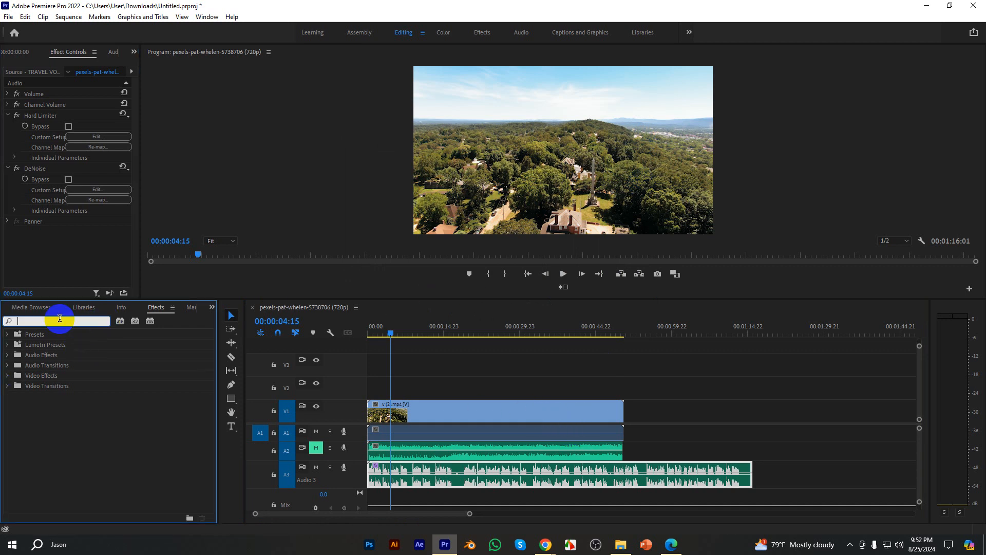
type("a")
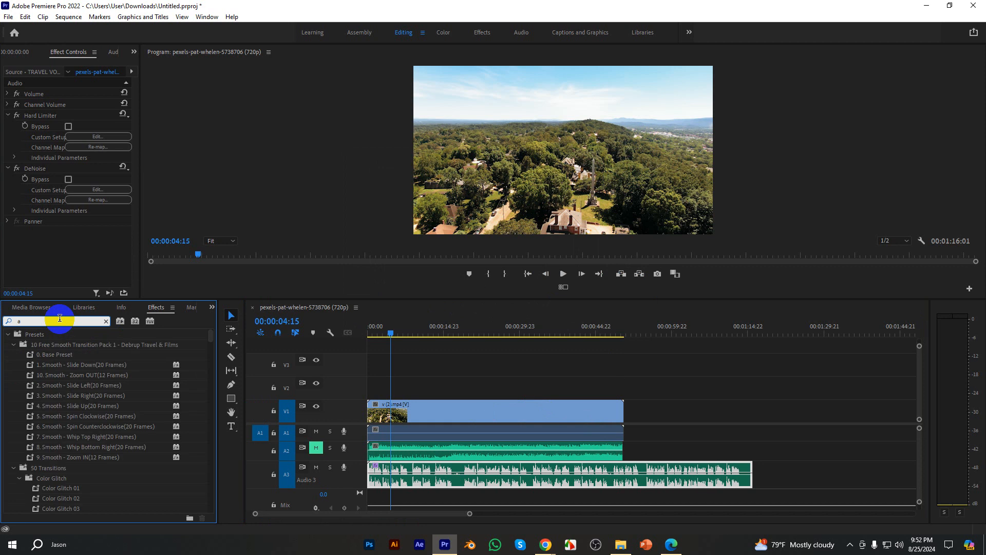
key("BackSpace")
type("apli")
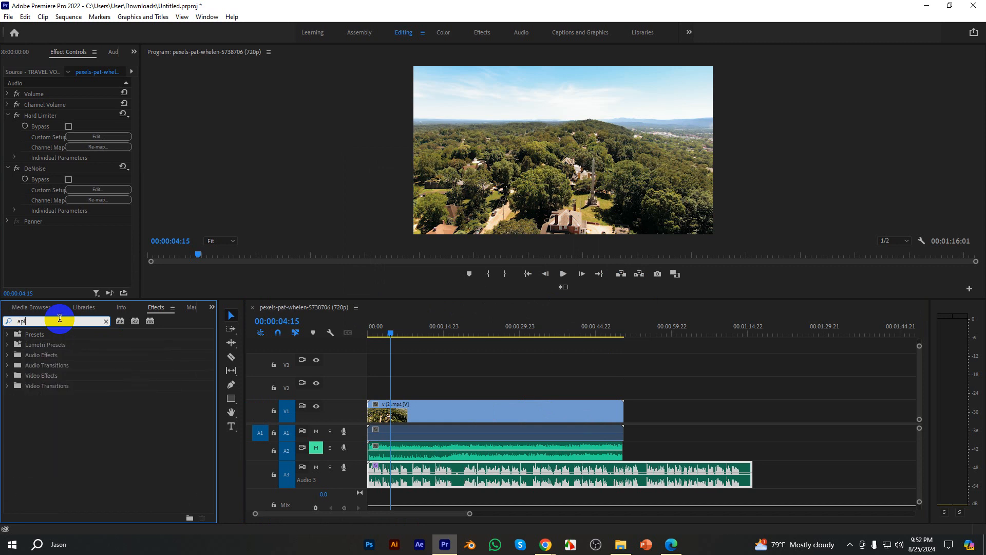
key("BackSpace")
key("BackSpace")
key("BackSpace")
type("ampli")
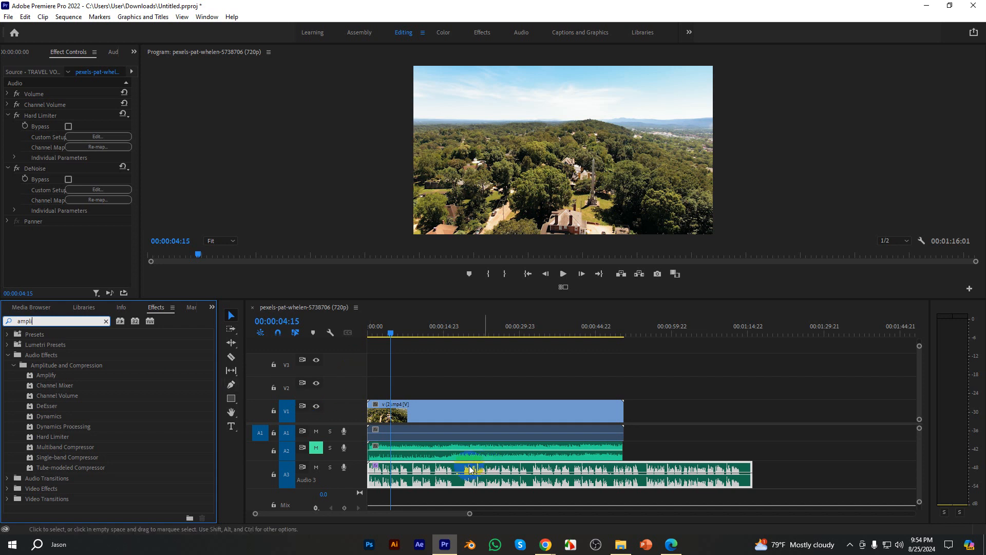
left_click(419, 451)
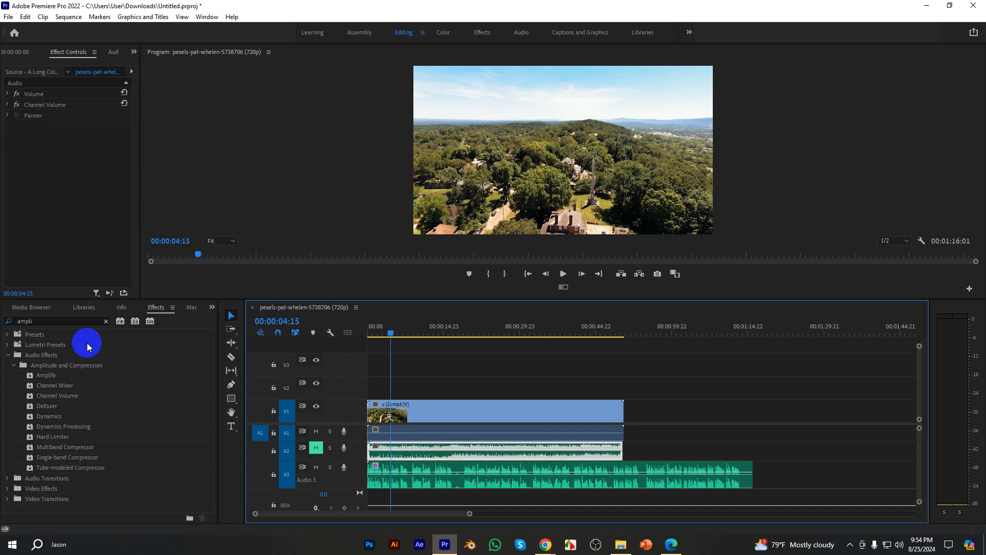
left_click(107, 322)
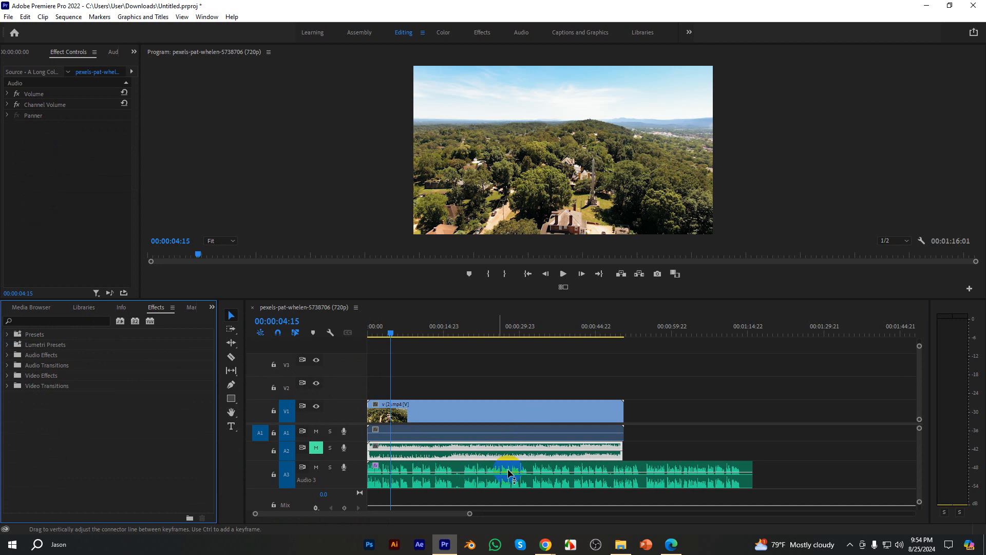
Select the voice-over clip on A3, switch to the Audio workspace, and bring up the Audio Track Mixer.
left_click(508, 470)
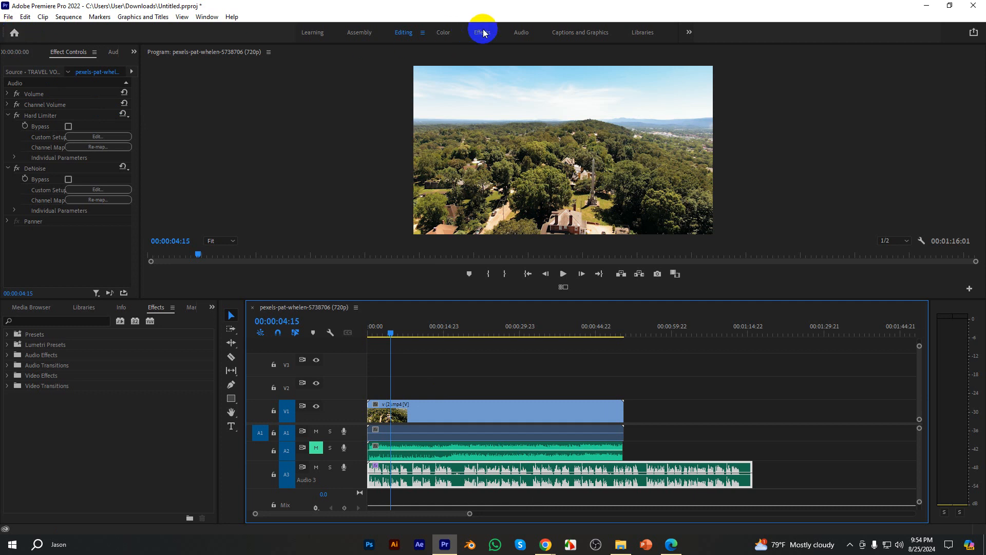
left_click(518, 32)
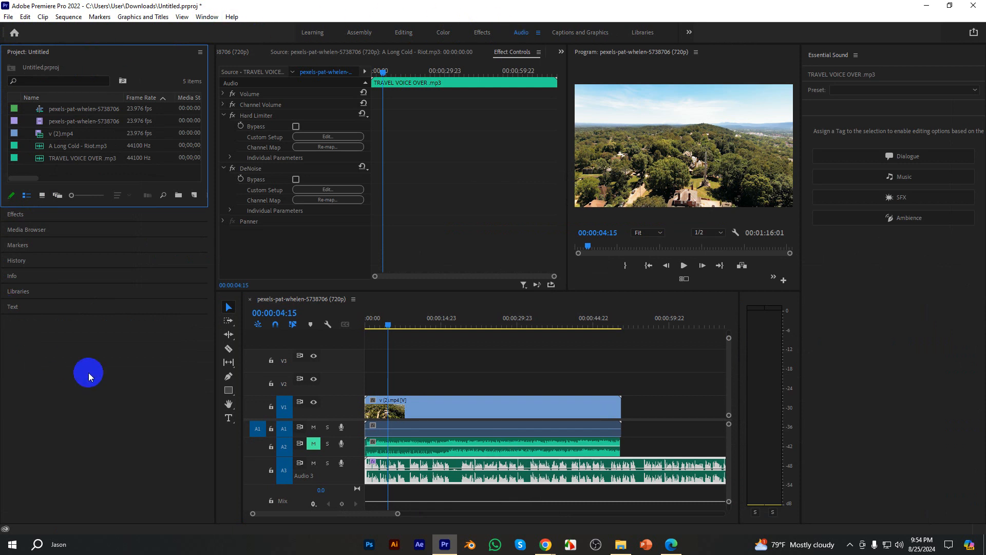
left_click(292, 53)
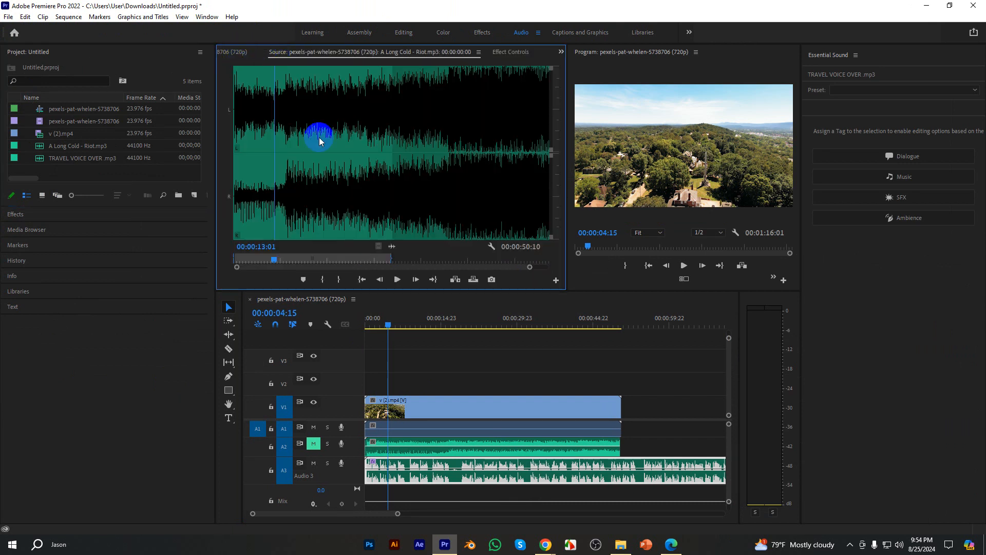
left_click_drag(364, 167, 271, 164)
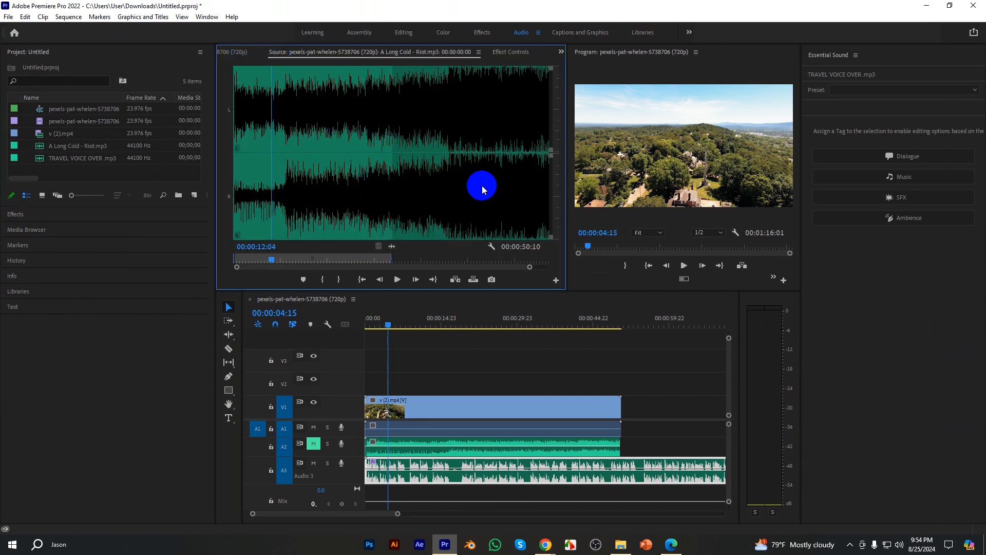
left_click(231, 52)
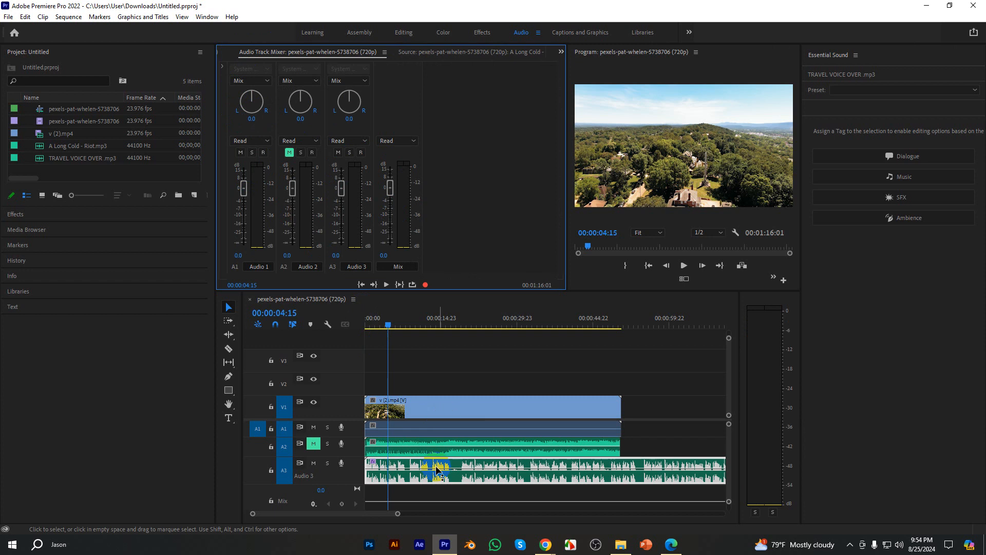
Play a short stretch from the sequence start to check the track levels in the mixer.
left_click_drag(386, 325, 341, 324)
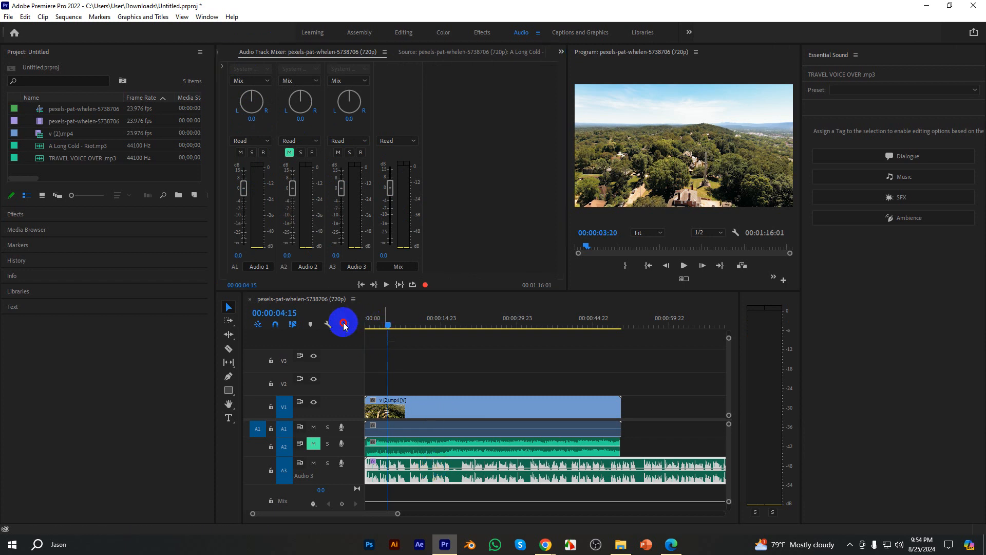
key("space")
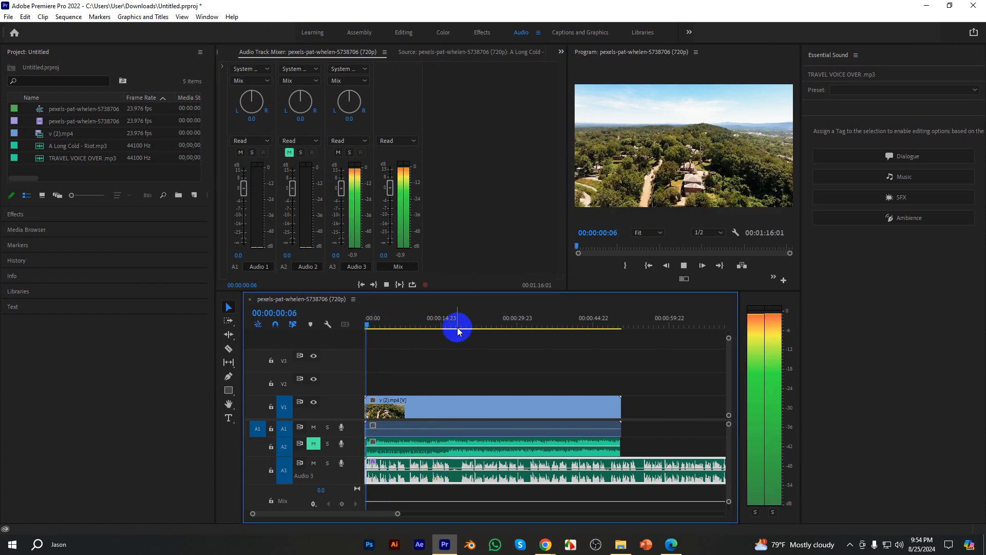
key("space")
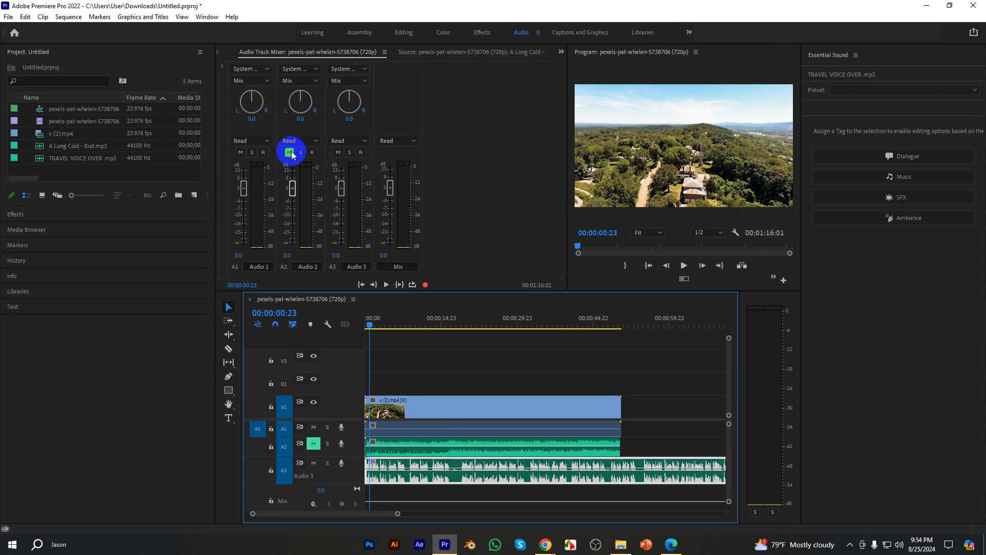
Pan the Audio 1 track fully left to -100 and play a short stretch.
left_click_drag(248, 97, 239, 163)
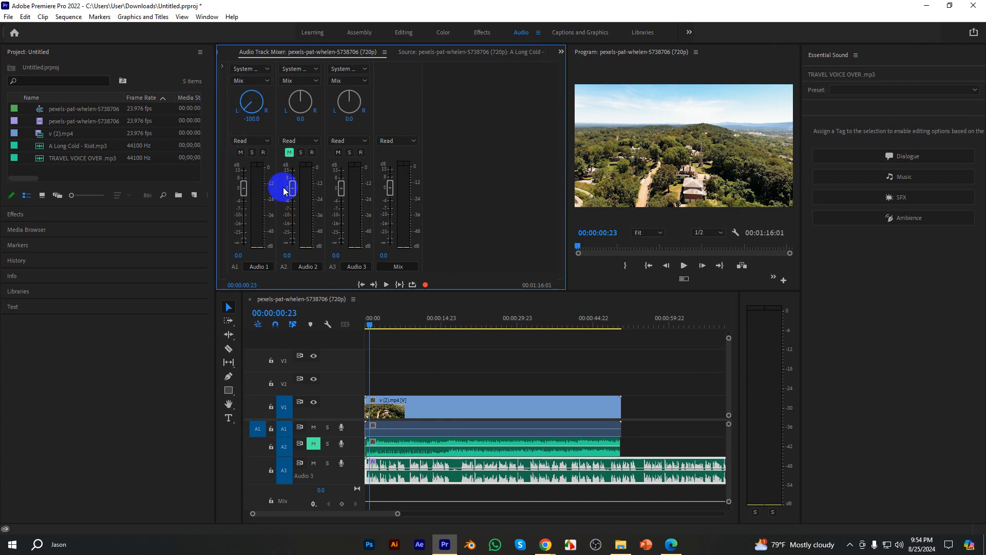
key("space")
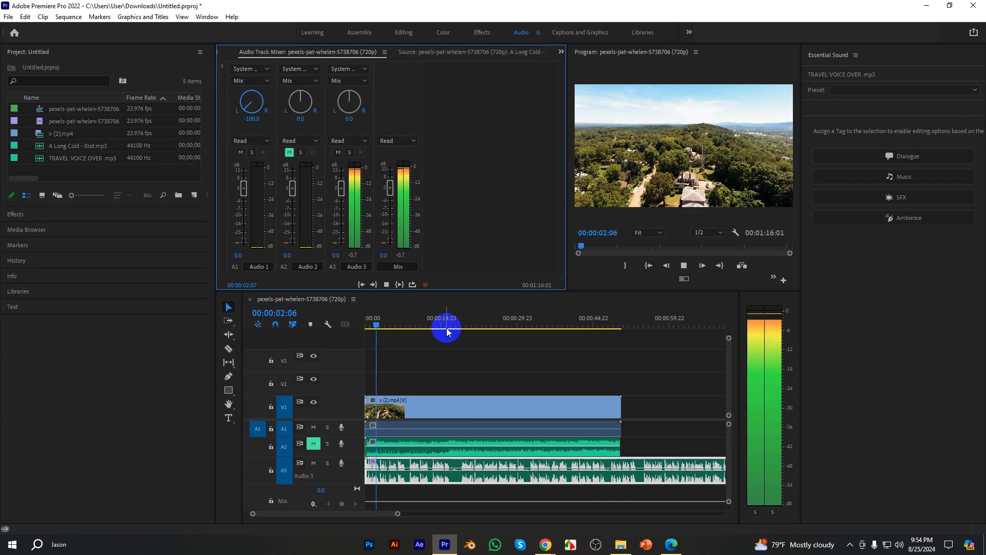
key("space")
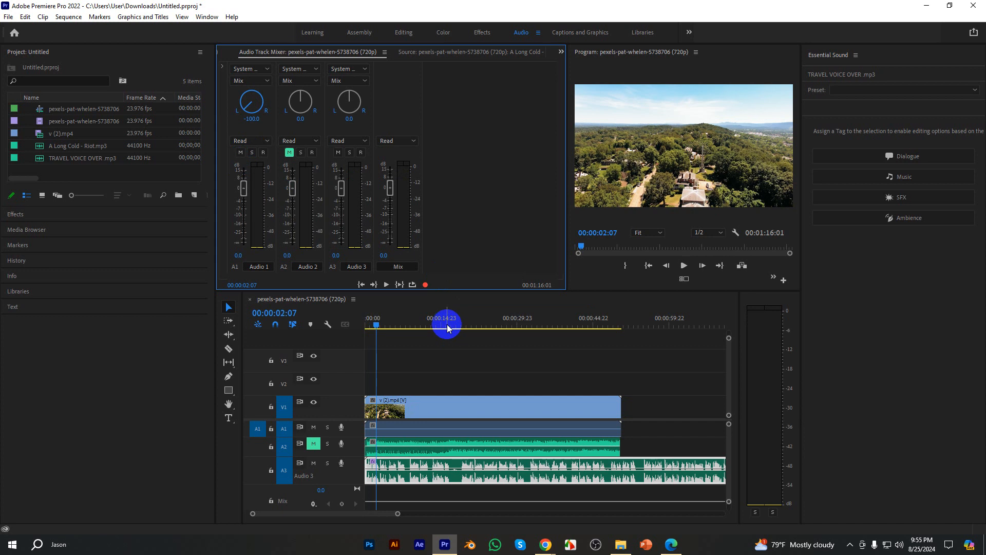
Reset the Audio 1 track's pan to 0.
mouse_move(266, 121)
left_mouse_down()
mouse_move(246, 96)
mouse_move(265, 83)
mouse_move(334, 110)
mouse_move(388, 102)
mouse_move(344, 56)
mouse_move(270, 39)
mouse_move(268, 92)
mouse_move(248, 121)
left_mouse_up()
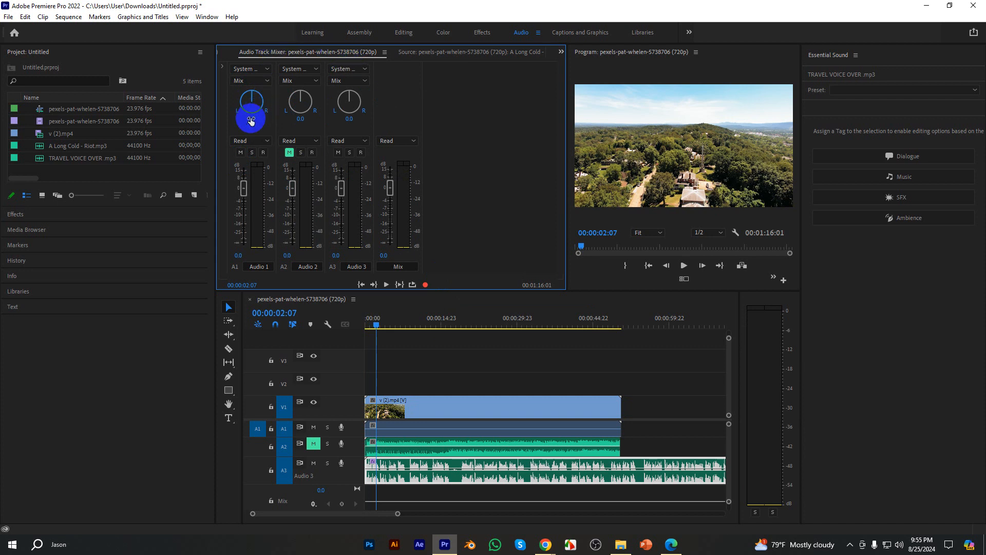
left_click(251, 119)
type("0")
key("Return")
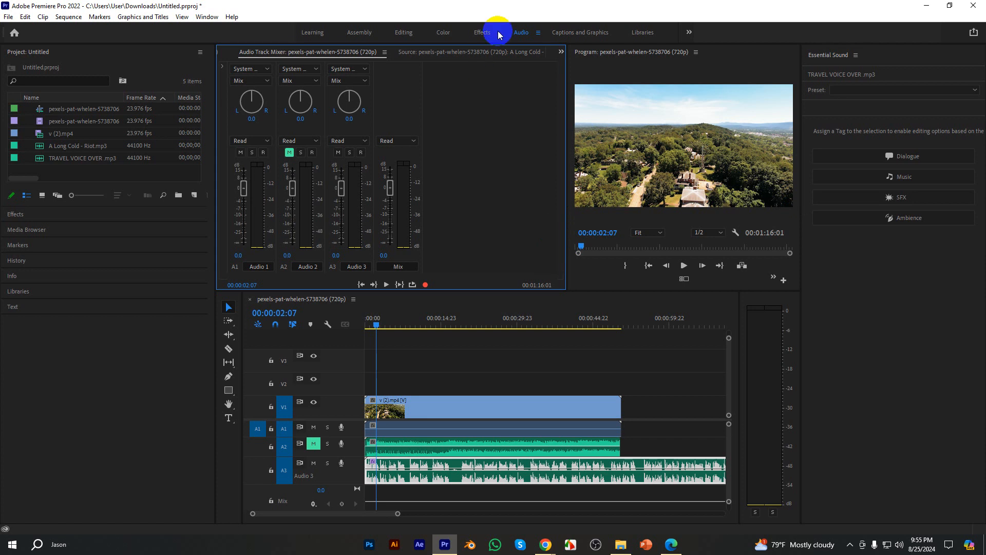
Show the effects list, select the v (2).mp4 clip with its audio, and enlarge the timeline area.
left_click(29, 215)
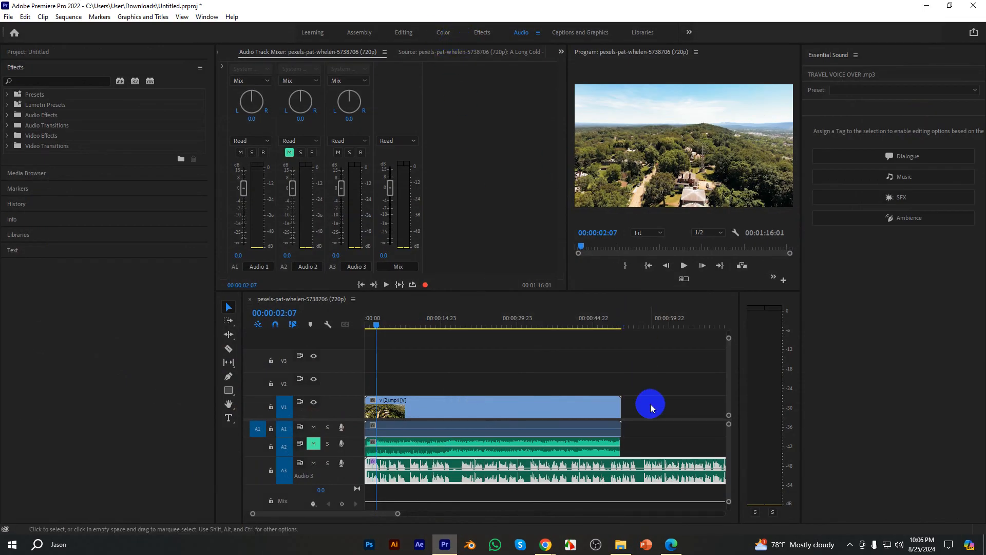
left_click(534, 403)
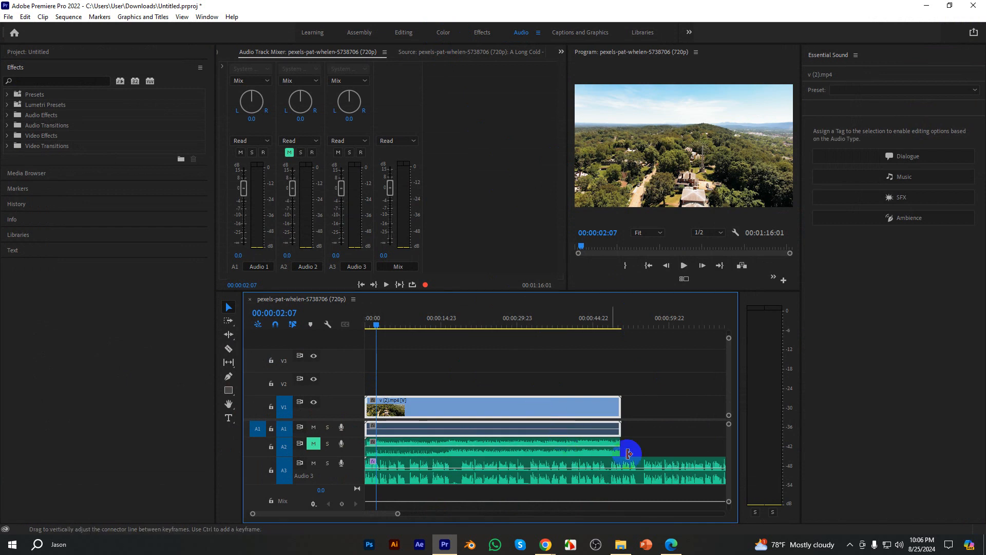
left_click_drag(489, 291, 494, 254)
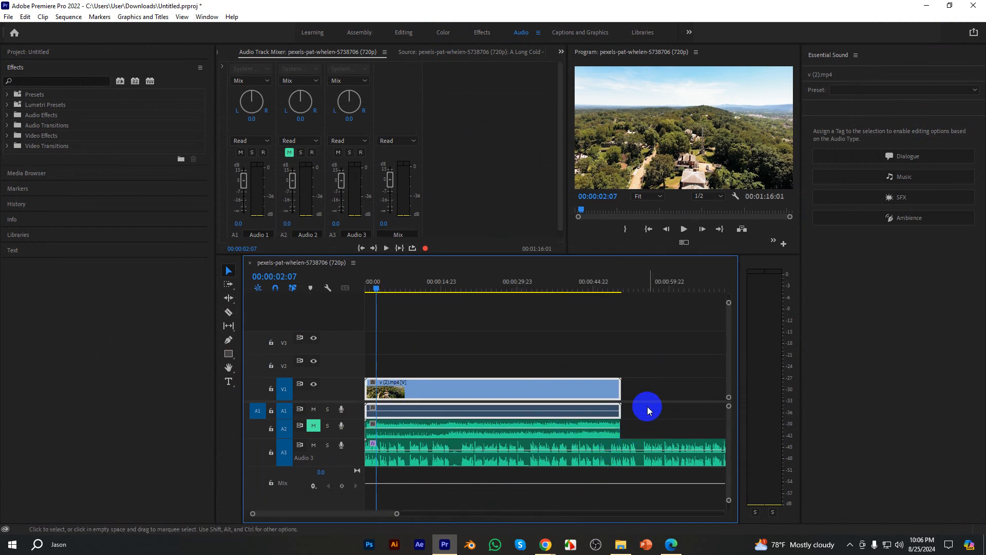
left_click(517, 409)
left_click(507, 410)
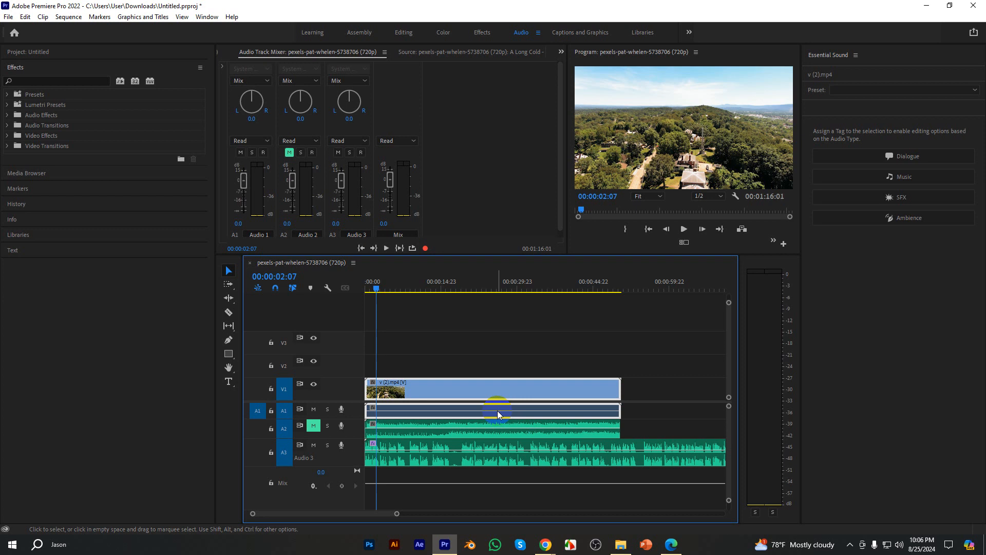
Expand the audio transitions to list the Crossfade options.
left_click(35, 80)
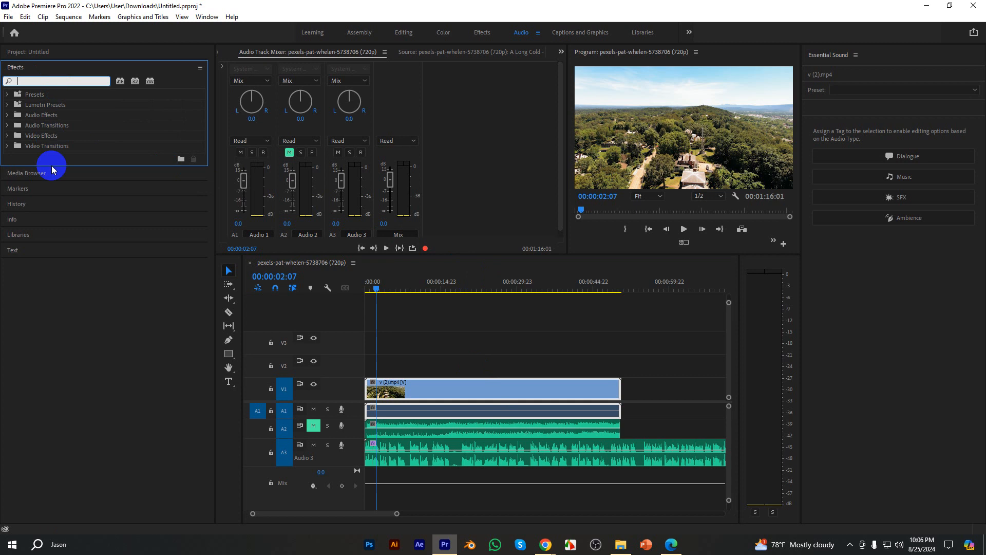
left_click(7, 125)
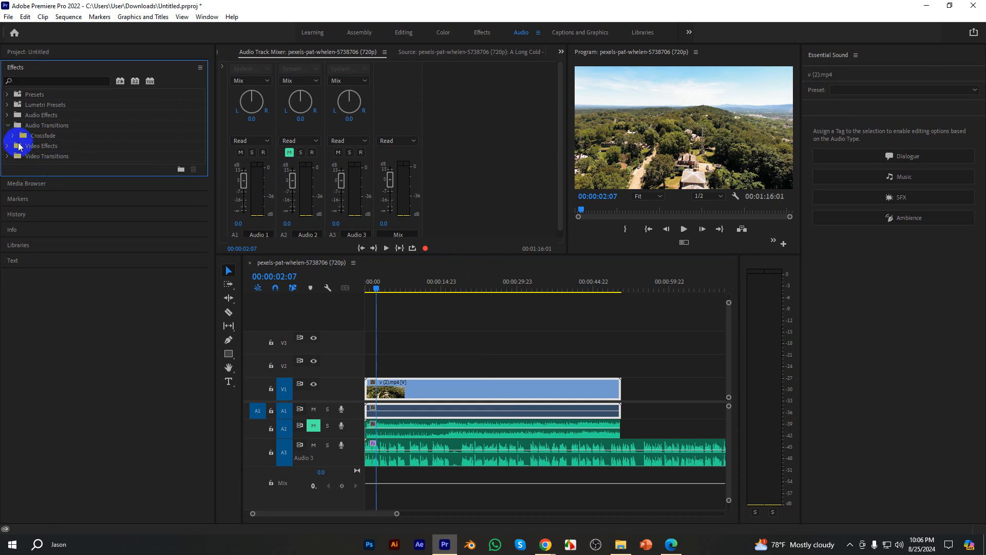
left_click(12, 136)
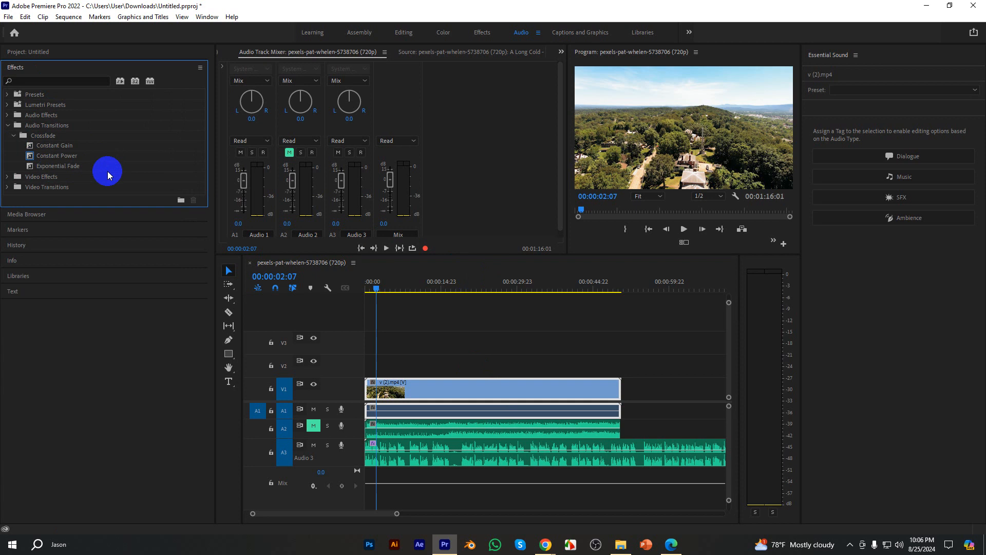
Try to apply the Exponential Fade audio transition at the start of the v (2).mp4 clip.
left_click(50, 146)
left_click(53, 157)
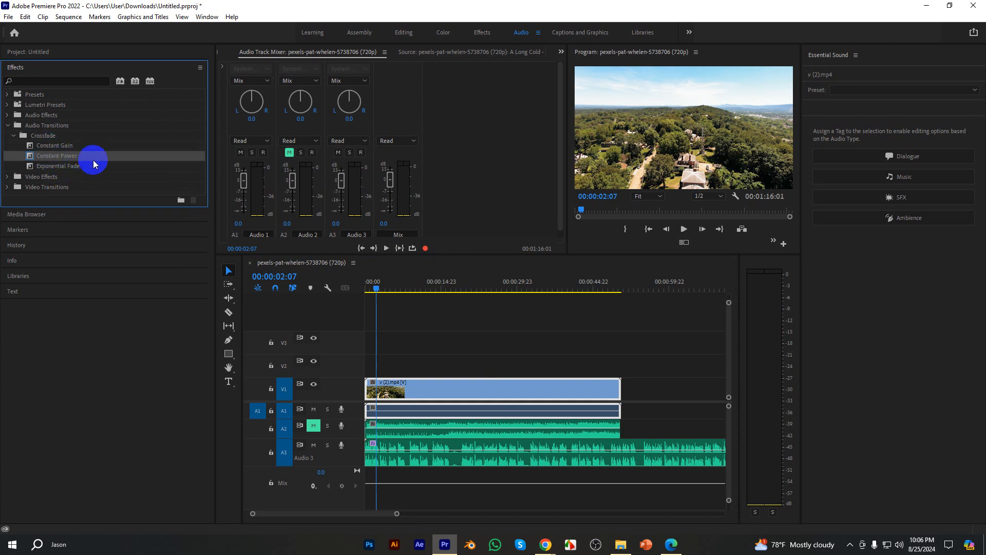
left_click(64, 165)
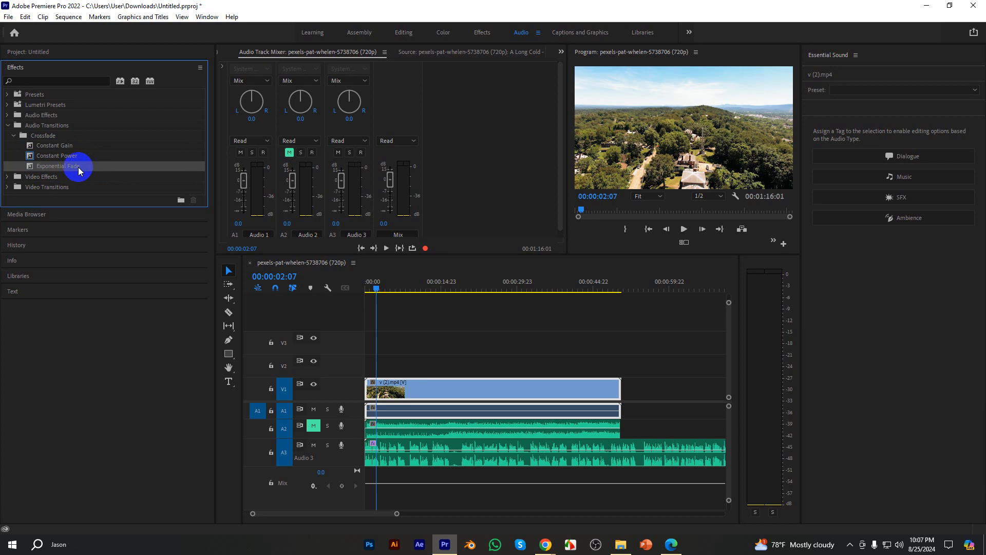
left_click_drag(78, 171, 362, 400)
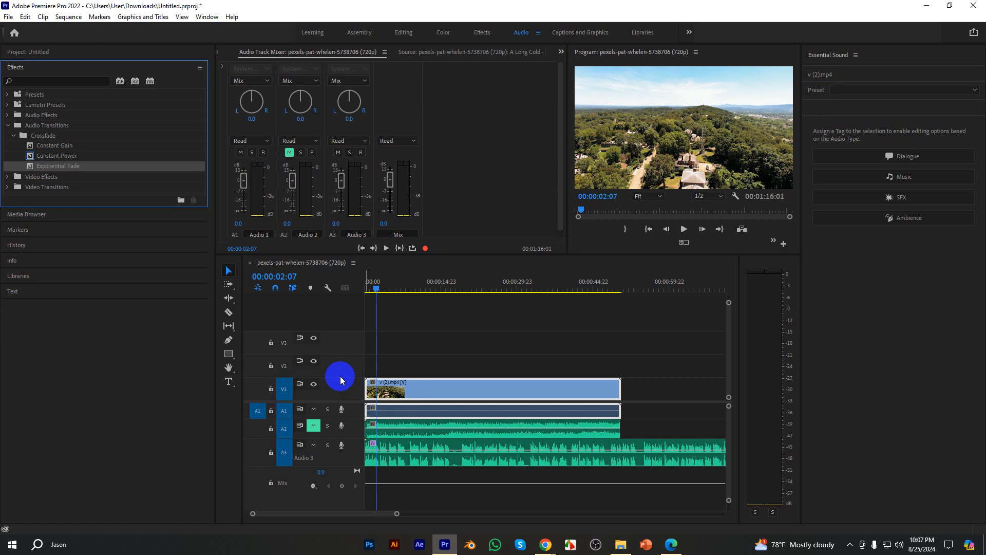
right_click(31, 97)
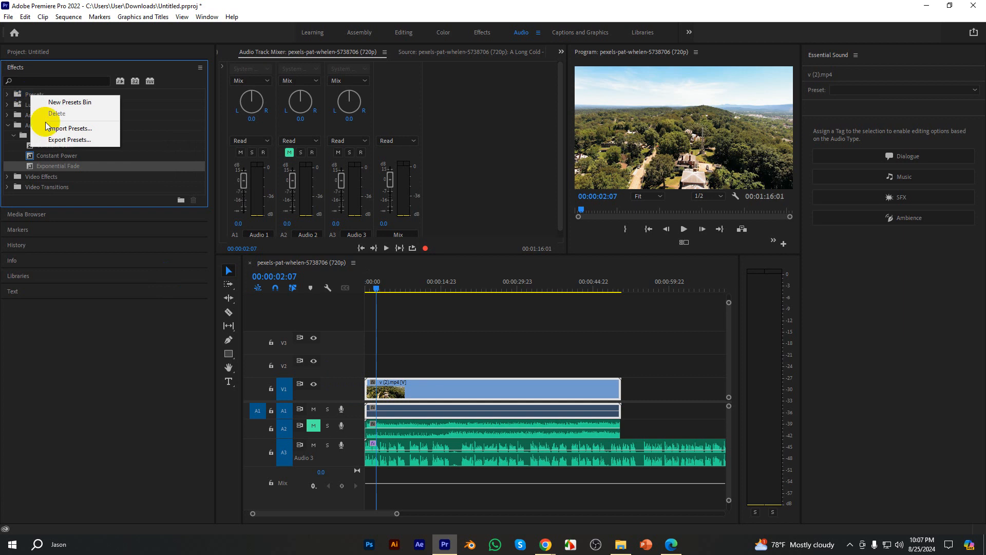
left_click(70, 129)
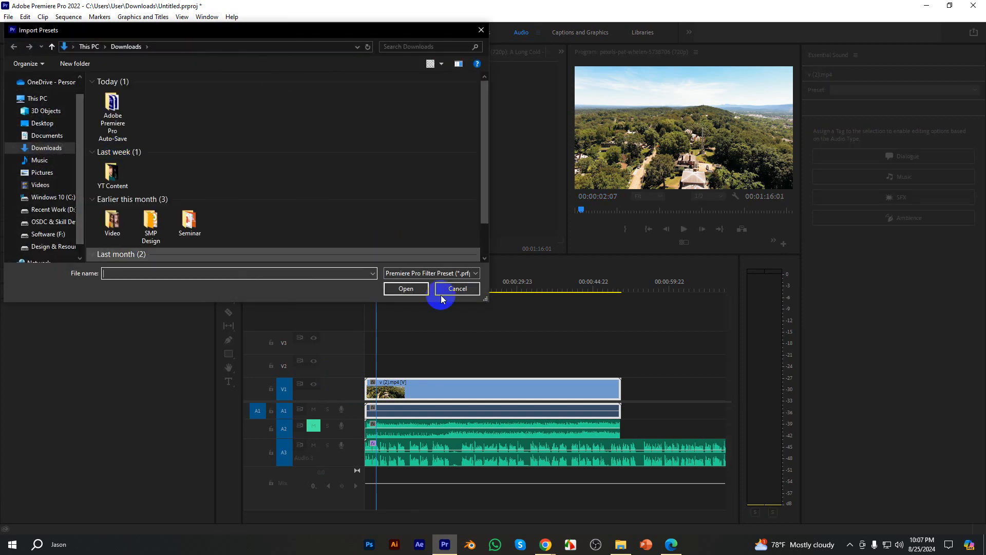
left_click(447, 289)
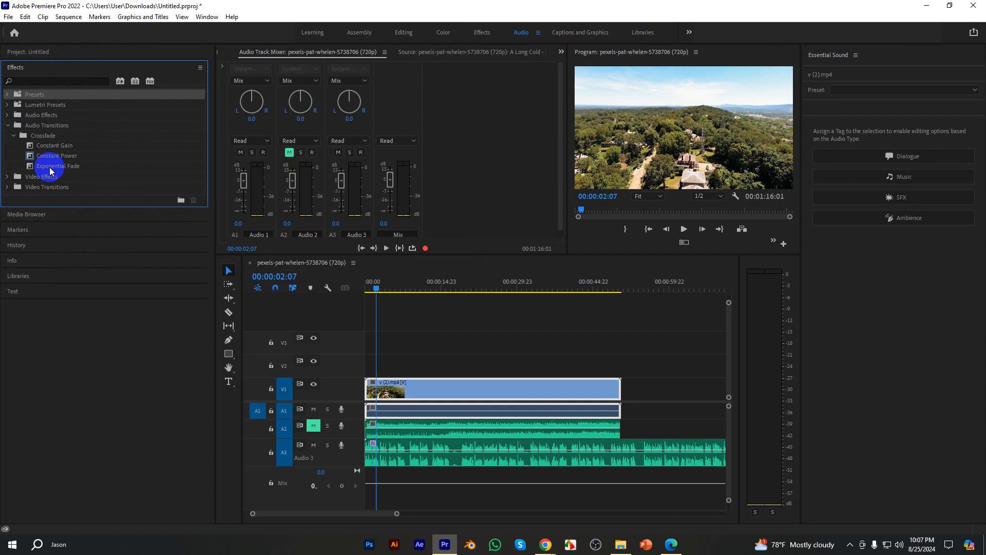
Apply the Exponential Fade transition at the start of the Audio 3 clip and return the playhead to the sequence start.
left_click_drag(49, 171, 366, 457)
left_click(409, 347)
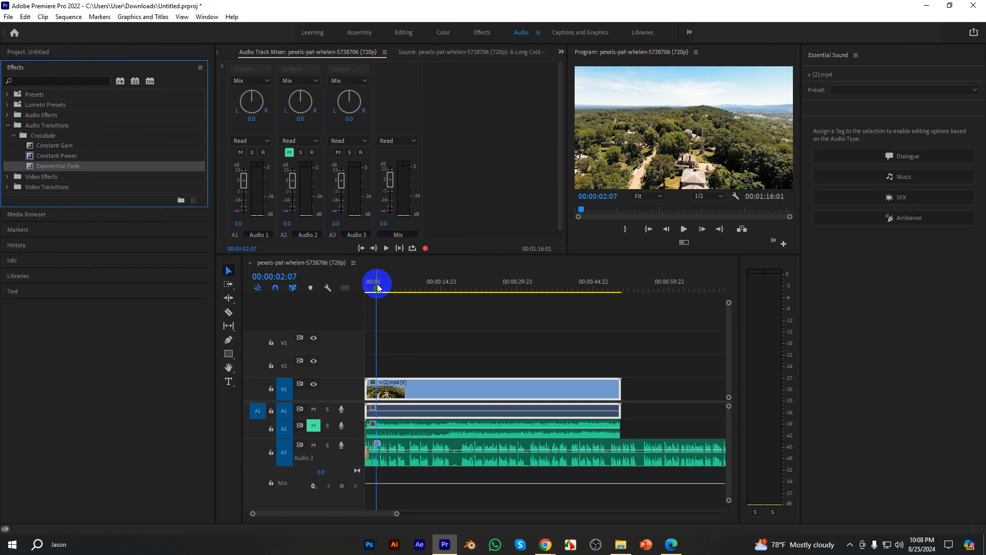
left_click_drag(376, 287, 319, 294)
Lengthen the Exponential Fade at the start of the Audio 3 clip to about 2.6 seconds.
key("=")
key("=")
key("=")
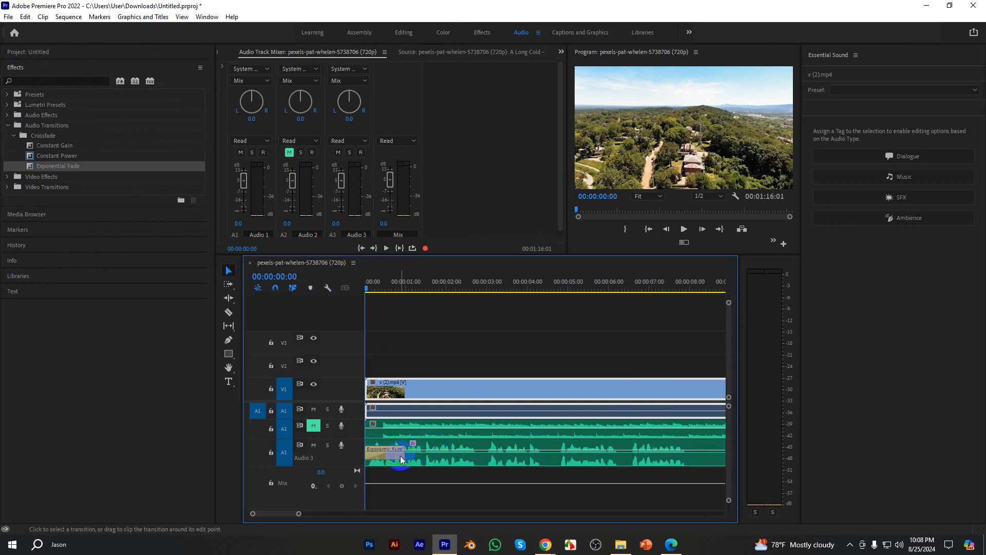
left_click(392, 456)
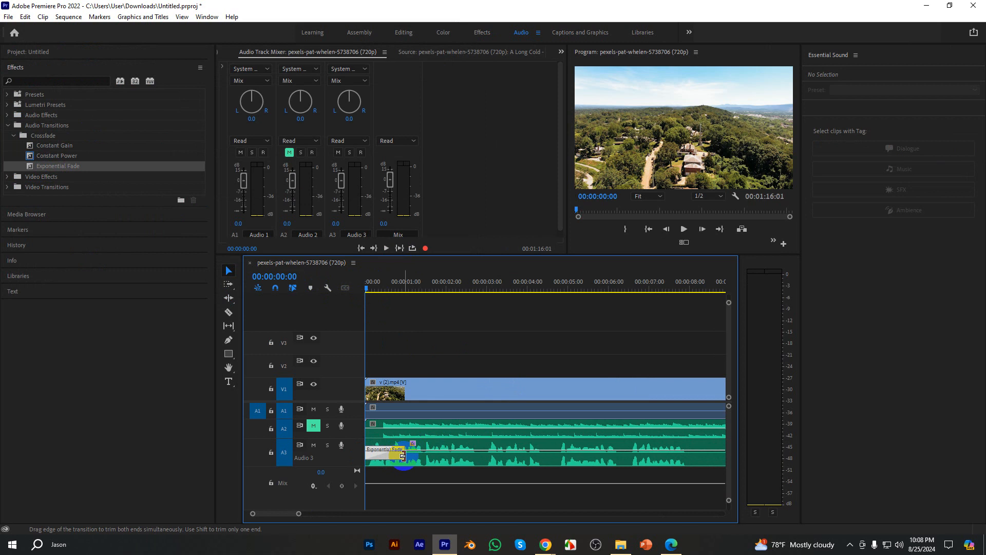
left_click_drag(467, 452, 470, 452)
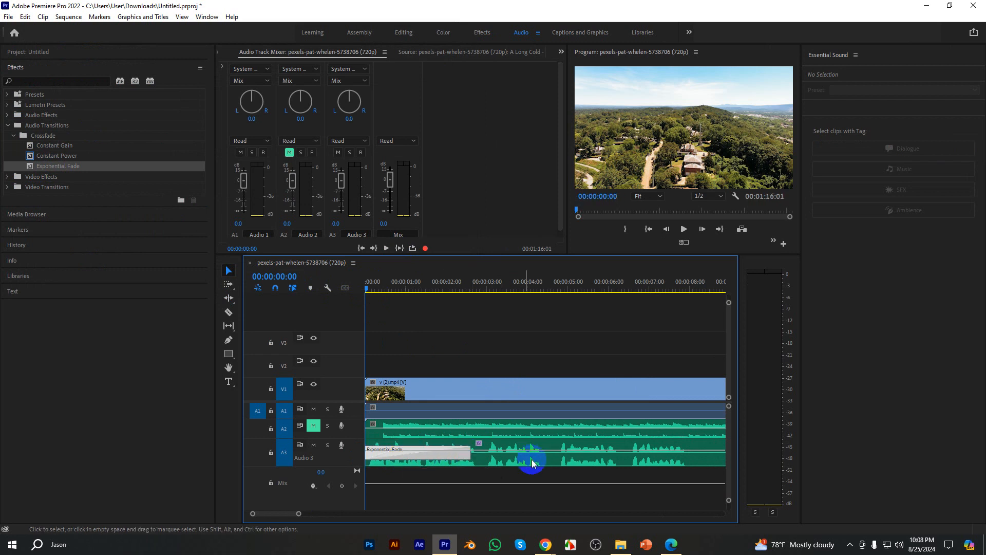
Play back the voice-over's opening Exponential Fade on track A3, then return the playhead to the sequence start.
key("space")
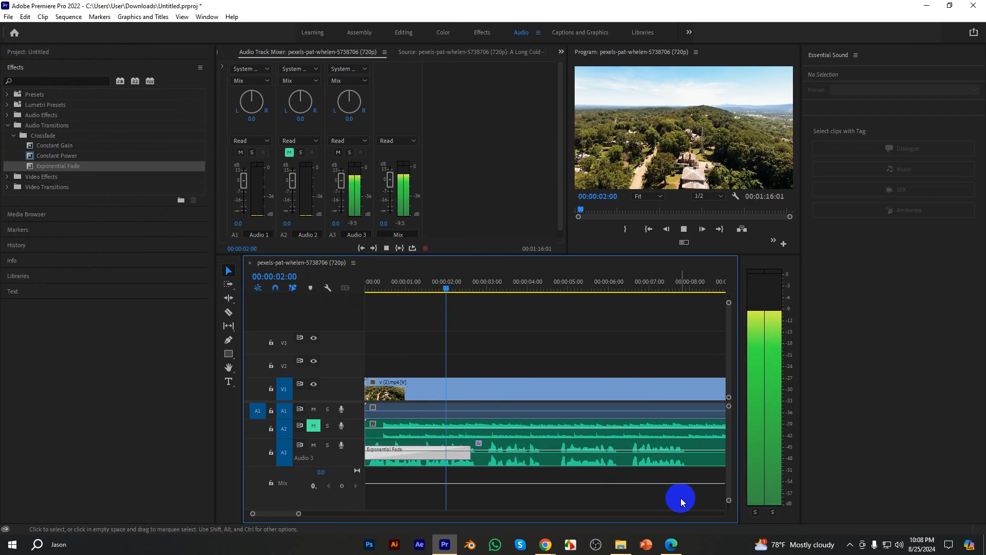
key("space")
left_click_drag(475, 288, 367, 288)
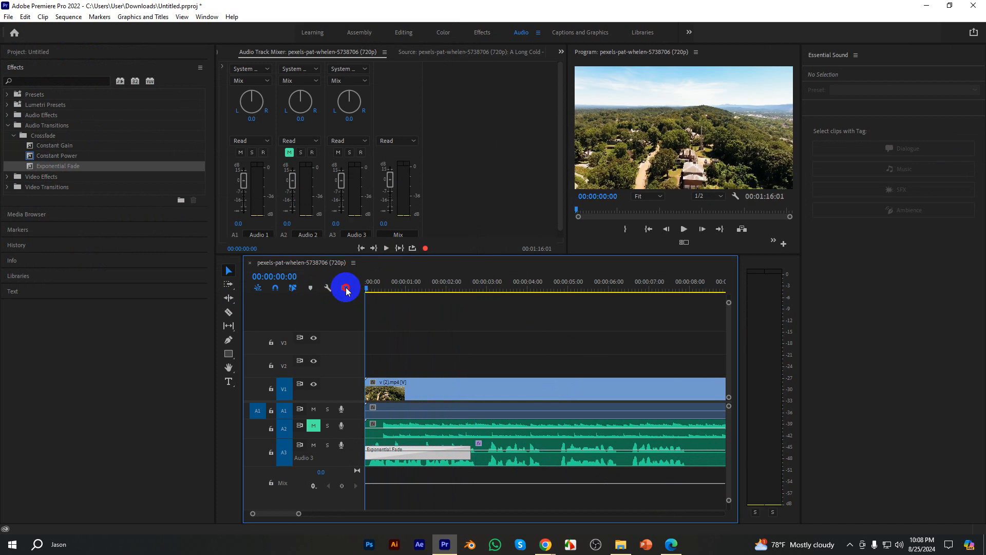
Unmute music track A2, apply an Exponential Fade to the start of its clip, and mute voice-over track A3.
left_click(313, 425)
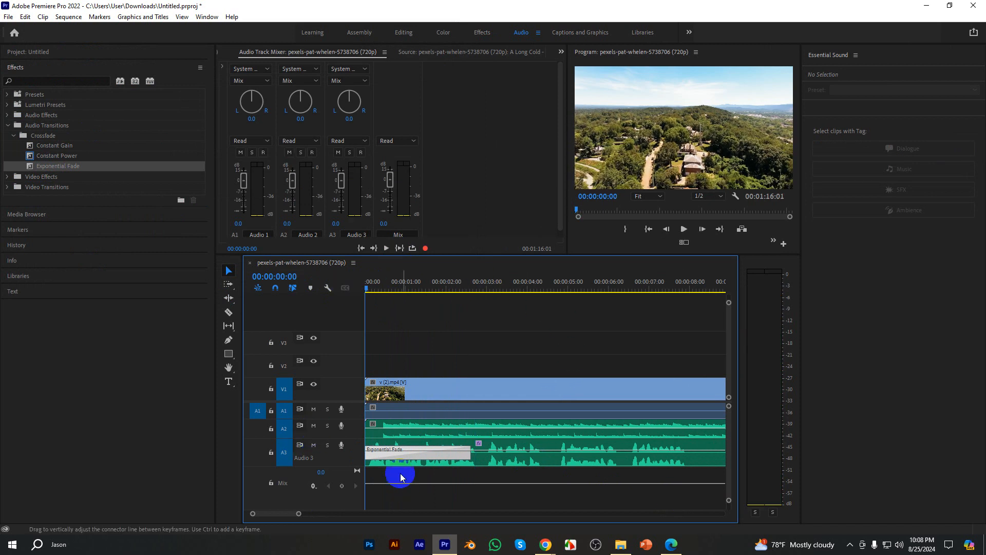
left_click(393, 452)
left_click(390, 429)
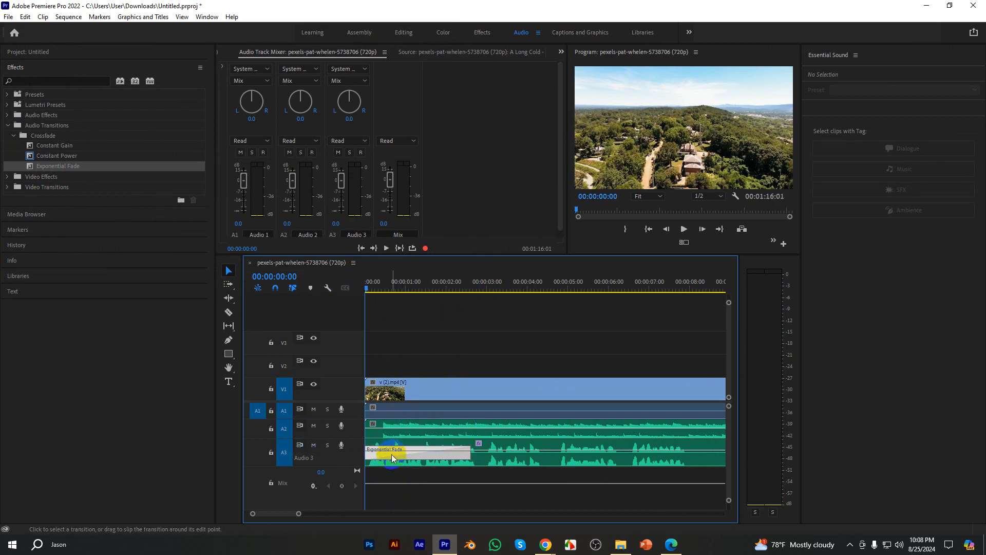
left_click_drag(66, 165, 371, 436)
left_click(313, 445)
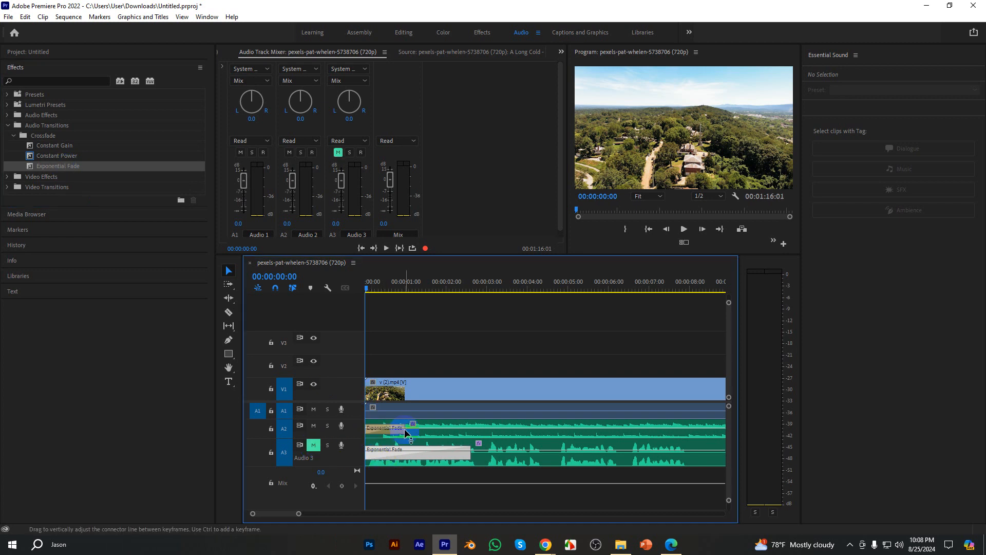
Lengthen the music clip's opening Exponential Fade to roughly match the voice-over's fade below it, and play it back.
left_click(403, 432)
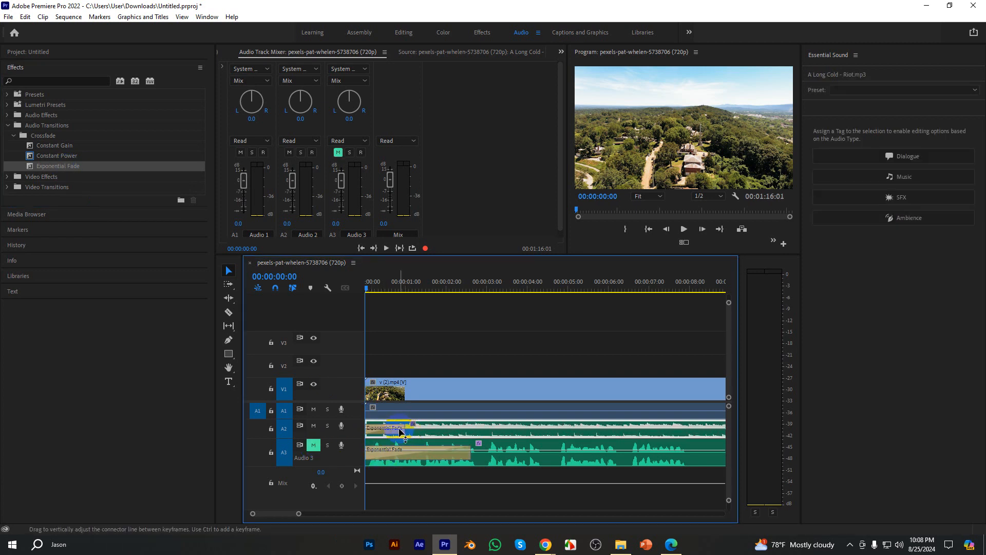
left_click_drag(406, 430, 470, 435)
key("space")
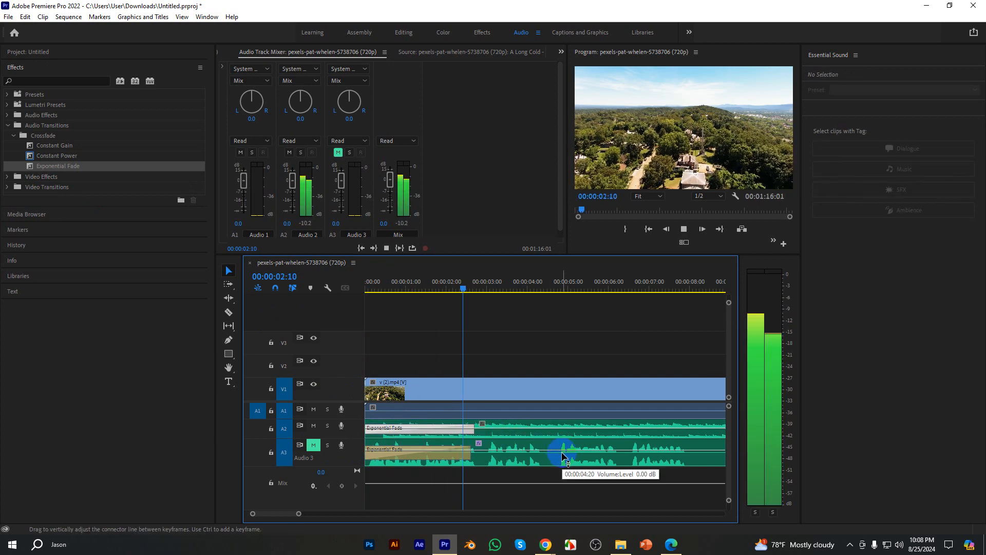
left_click(491, 266)
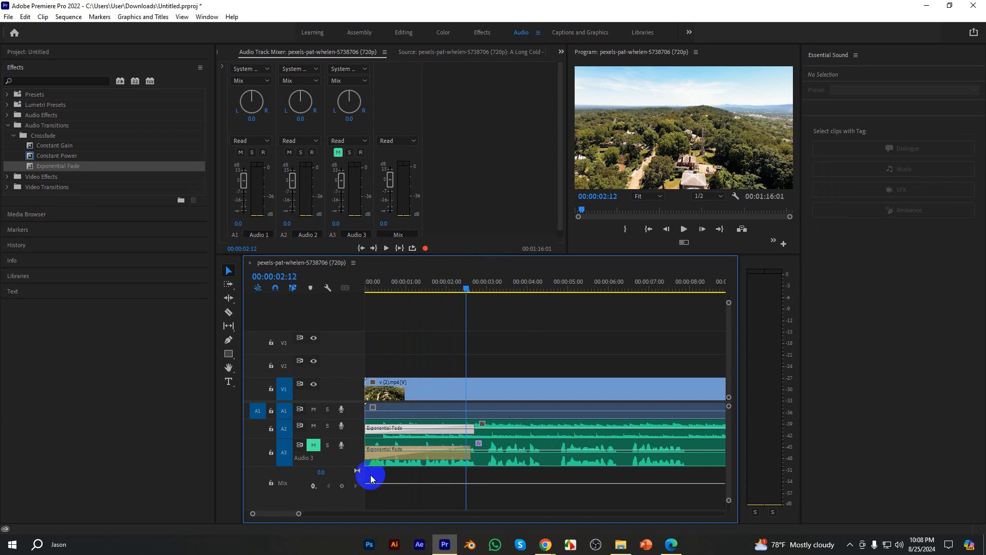
Apply the Constant Power crossfade to the end of the music clip on track A2.
left_click_drag(300, 513, 444, 513)
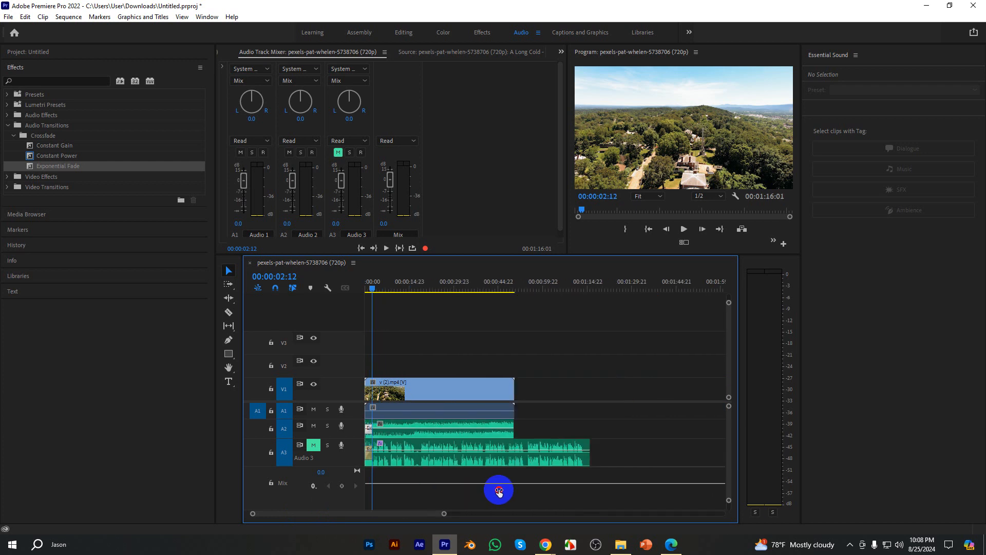
left_click(576, 446)
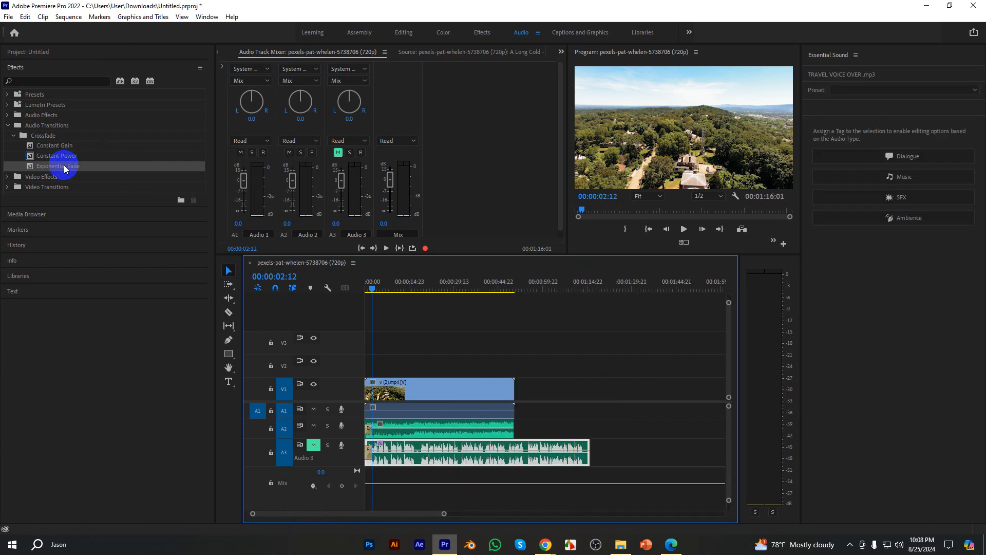
left_click_drag(66, 155, 513, 426)
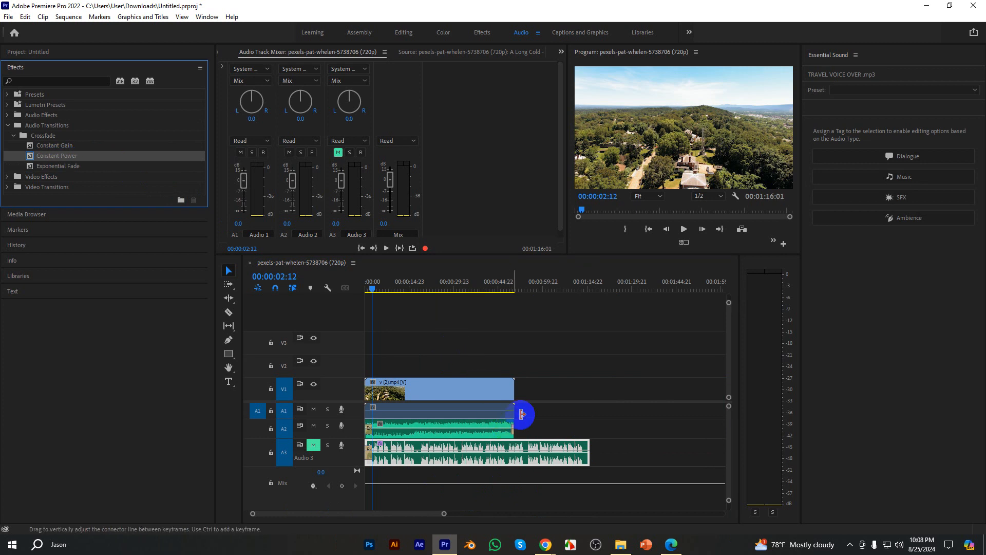
Extend the Constant Power transition at the music clip's end to about 2 seconds by moving its start earlier.
left_click(510, 281)
key("=")
key("=")
key("=")
key("=")
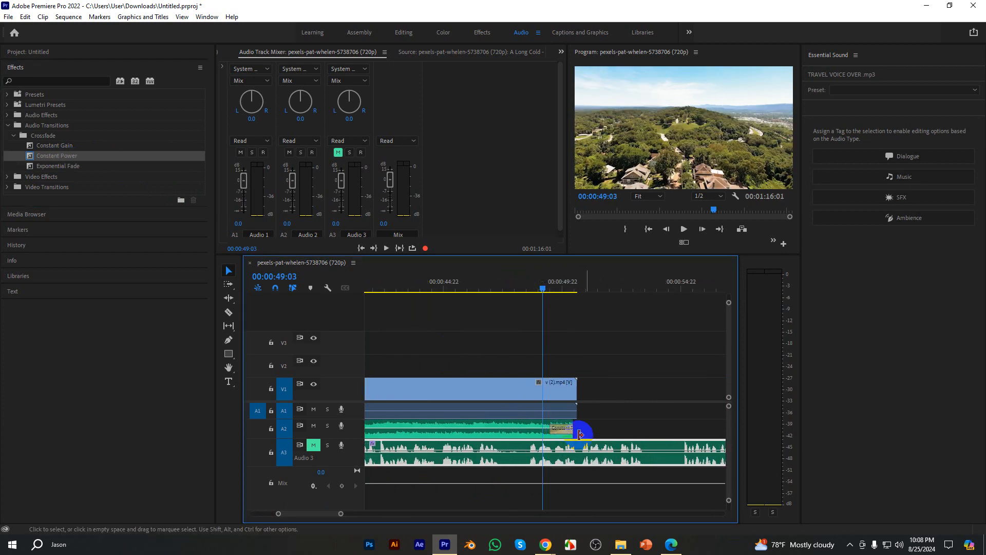
left_click(557, 432)
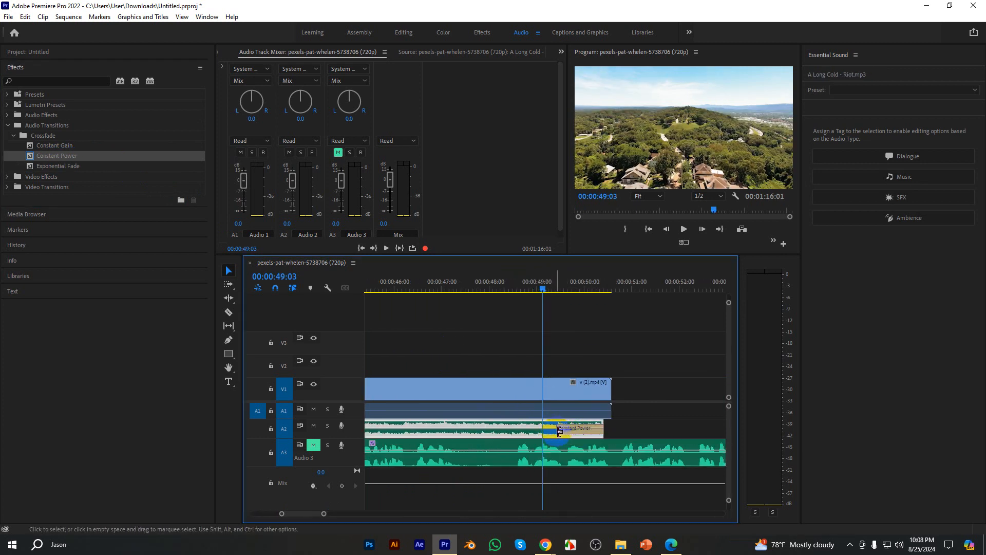
left_click_drag(559, 432, 517, 432)
Play the sequence from about 48 seconds to hear the music's fade-out.
left_click(525, 297)
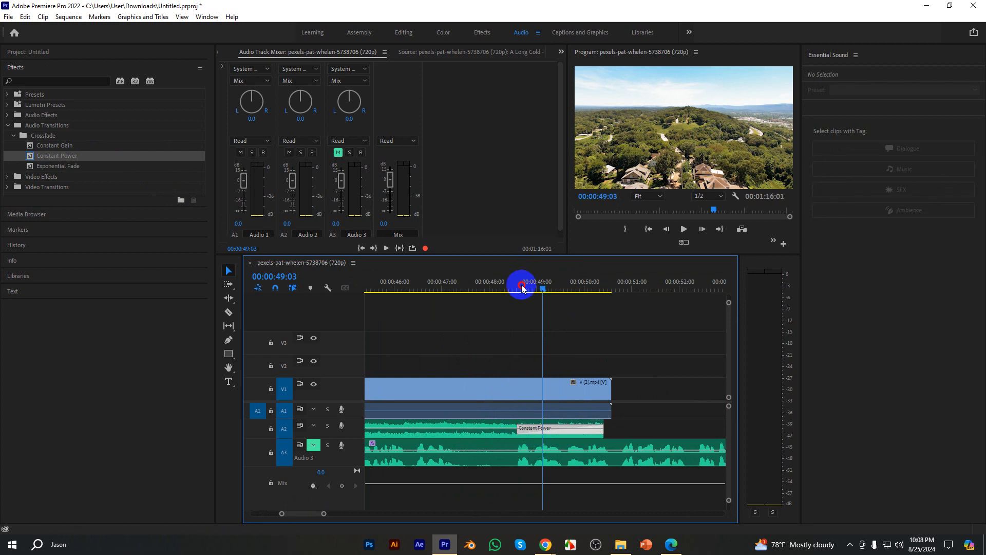
left_click(496, 282)
key("space")
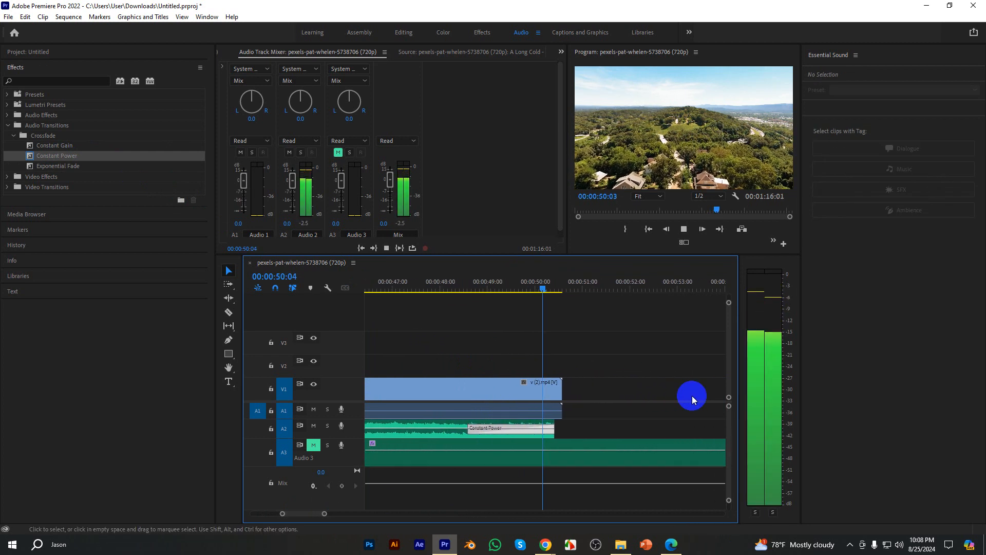
key("space")
Mute music track A2 and unmute voice-over track A3.
left_click_drag(323, 513, 513, 468)
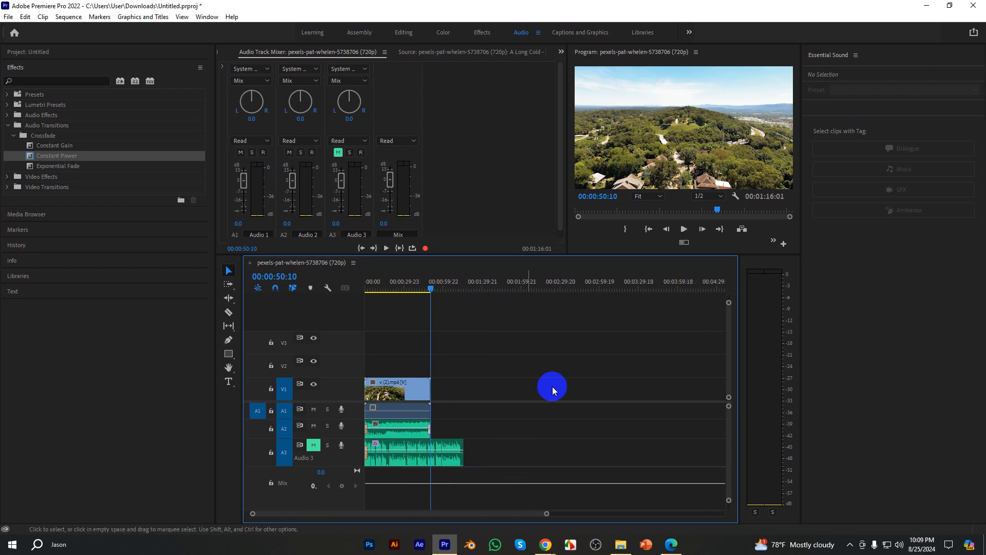
left_click(392, 286)
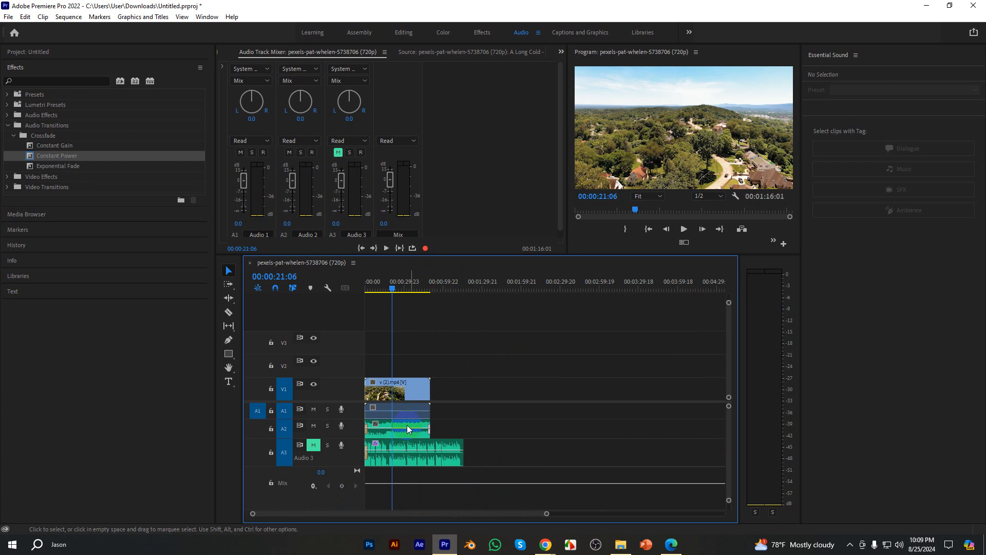
left_click(428, 425)
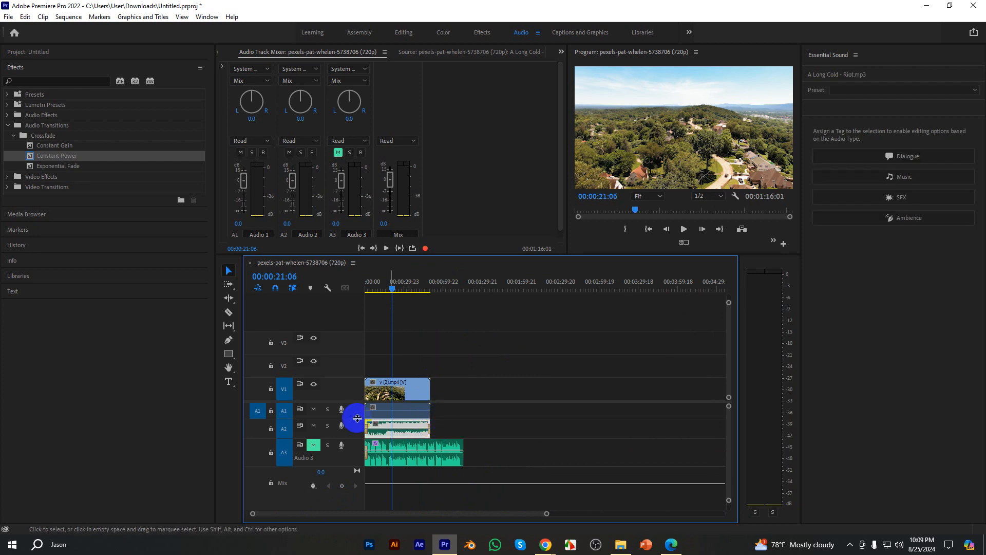
left_click(313, 425)
left_click(312, 447)
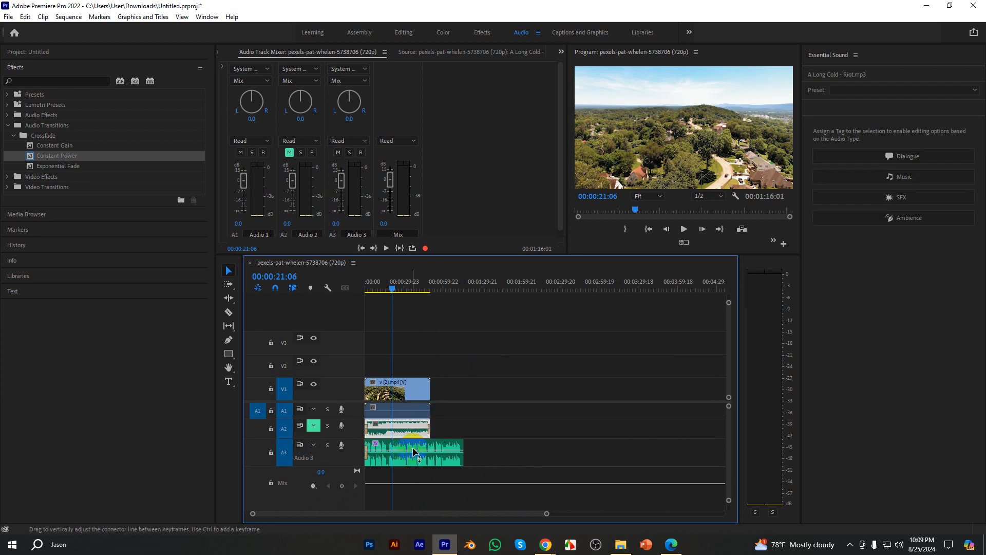
Delete the Exponential Fade from the start of the voice-over clip on track A3.
left_click(410, 455)
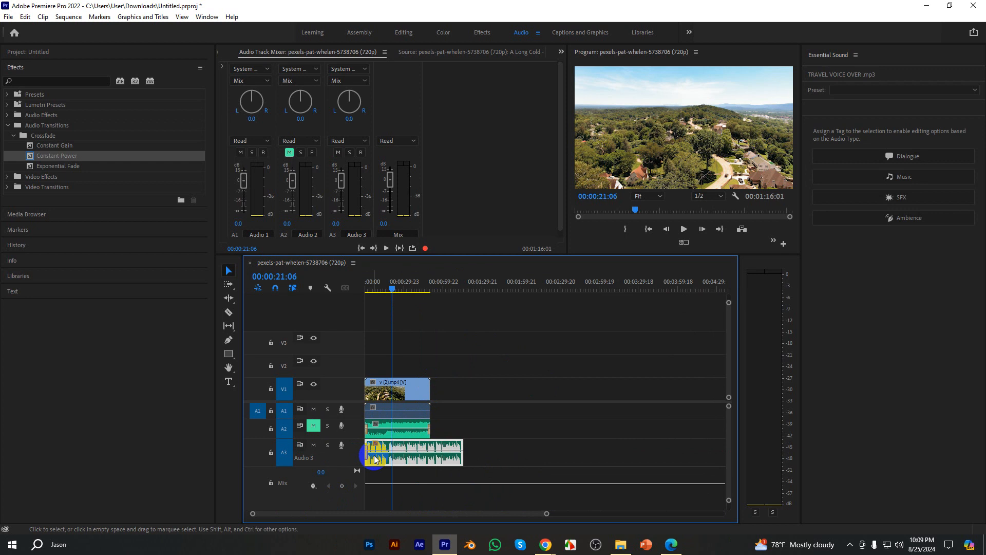
key("equal")
key("equal")
left_click(373, 457)
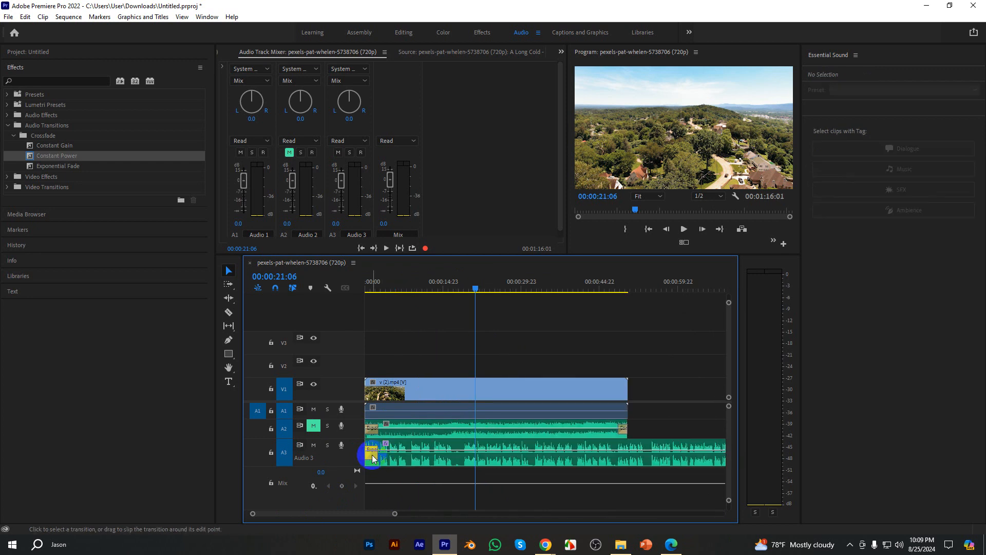
key("Delete")
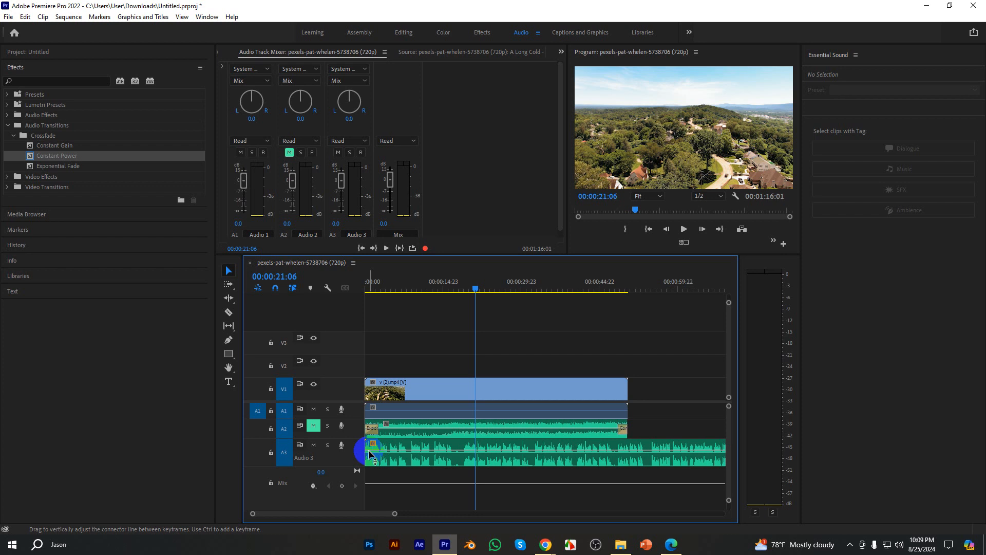
Search the effects for "rever" and apply Studio Reverb to the voice-over clip on track A3.
left_click(405, 460)
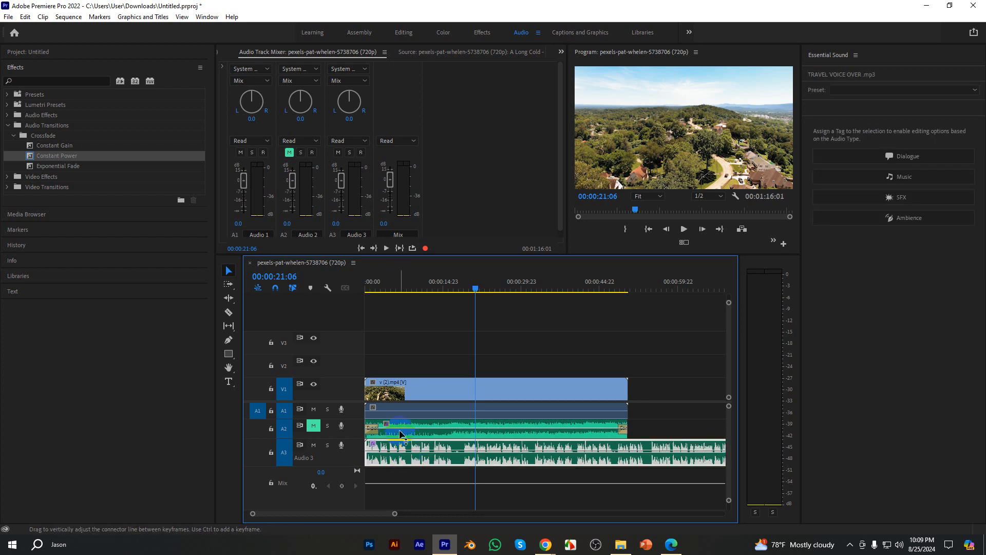
left_click(26, 80)
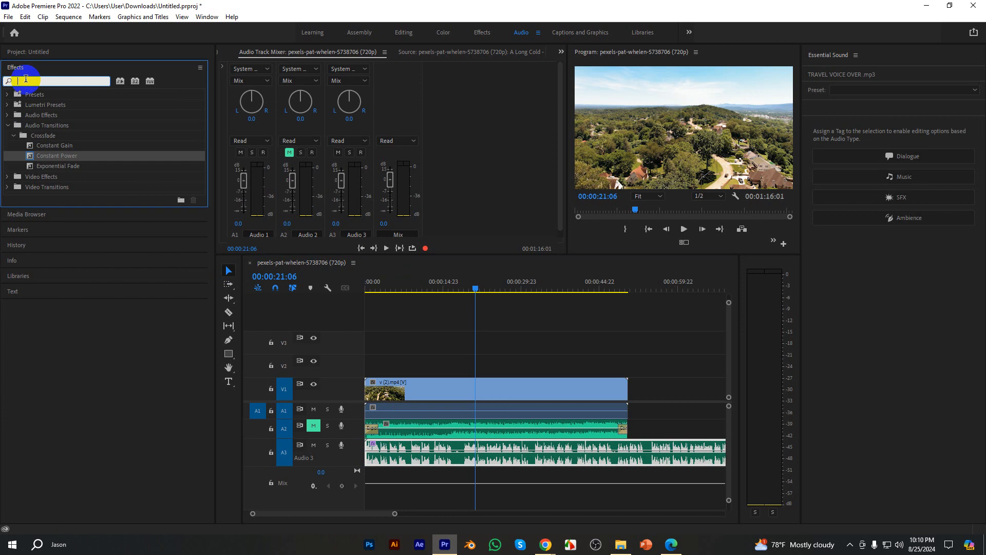
type("rever")
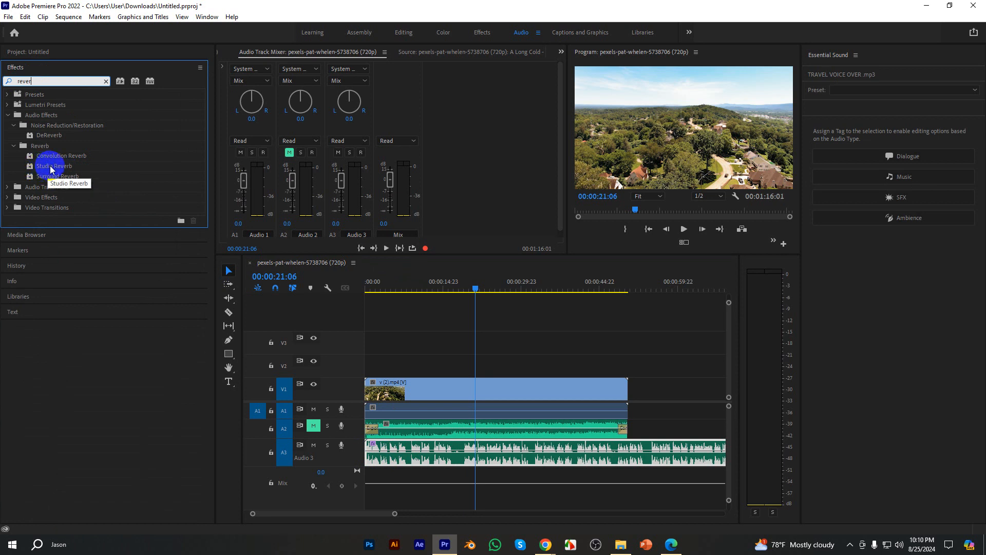
left_click_drag(52, 170, 418, 445)
Open the custom setup of the voice-over's Studio Reverb and choose the Drum Plate (large) preset.
left_click_drag(471, 288, 421, 289)
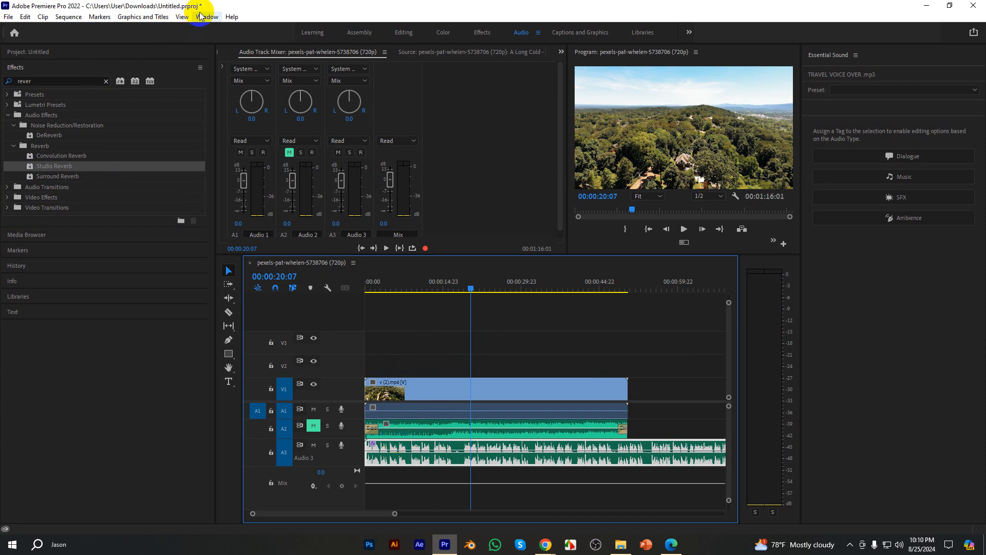
left_click(561, 52)
left_click(591, 97)
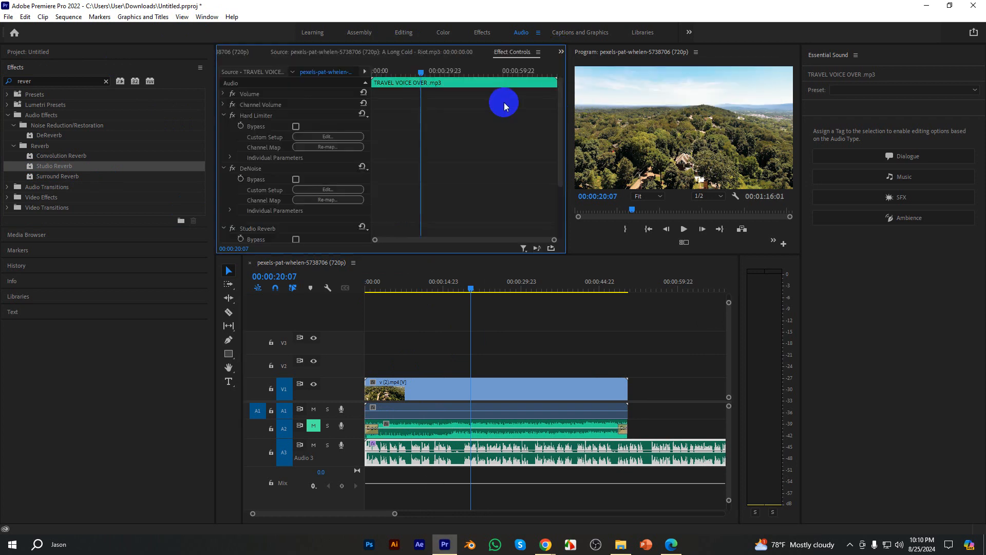
scroll(284, 180, "down", 3)
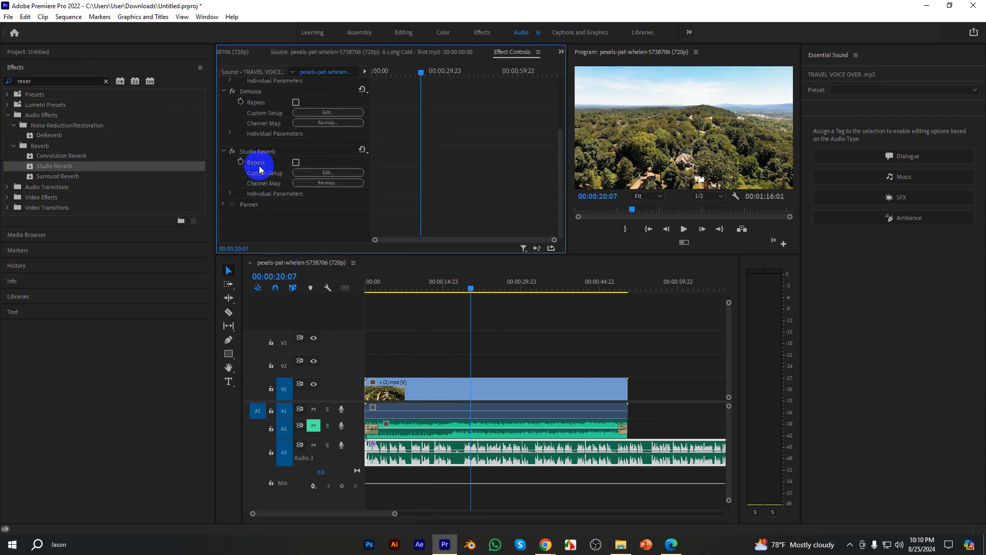
left_click(309, 171)
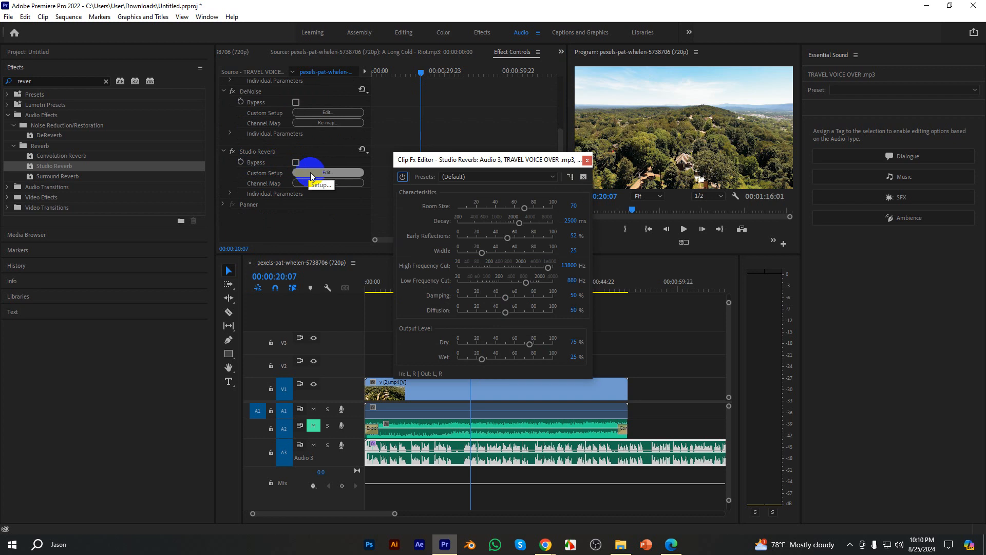
left_click(455, 177)
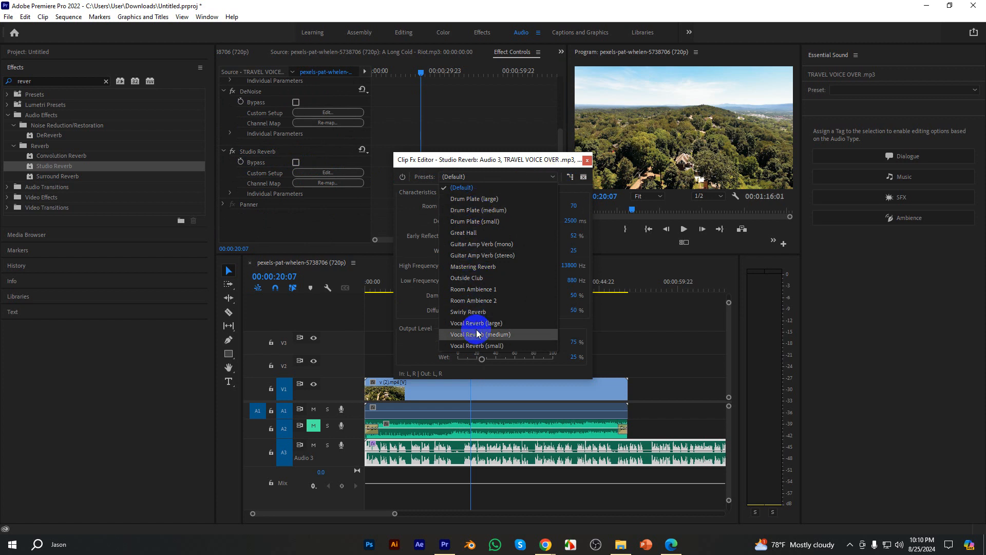
left_click(476, 198)
Play back the voice-over with the reverb from about 20 seconds and again from the sequence start.
key("space")
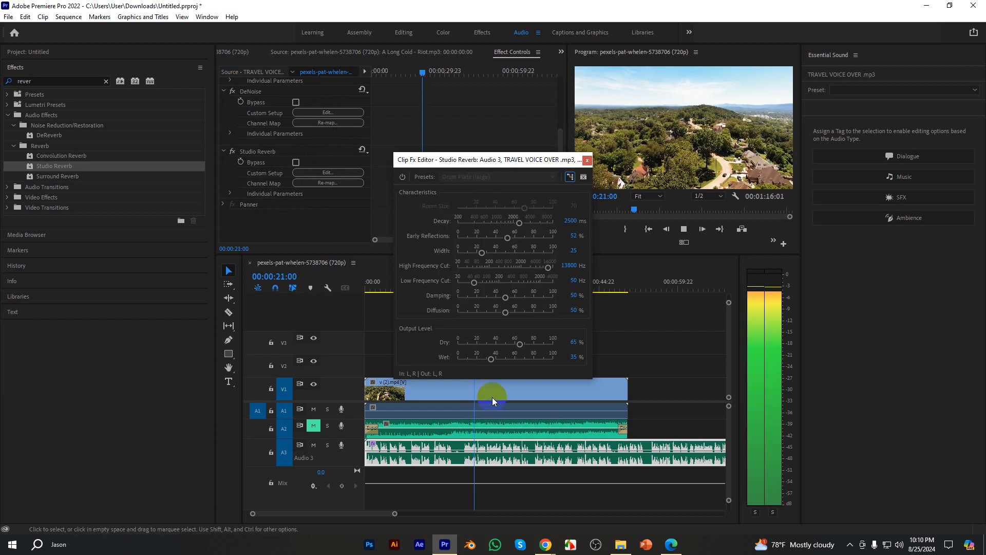
key("space")
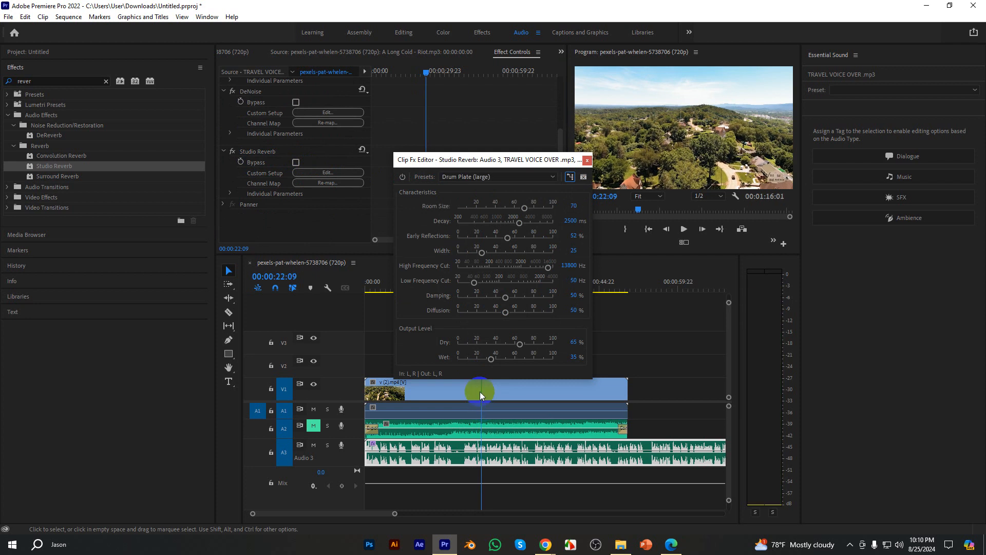
left_click(484, 391)
left_click_drag(482, 290, 290, 288)
left_click_drag(455, 286, 245, 293)
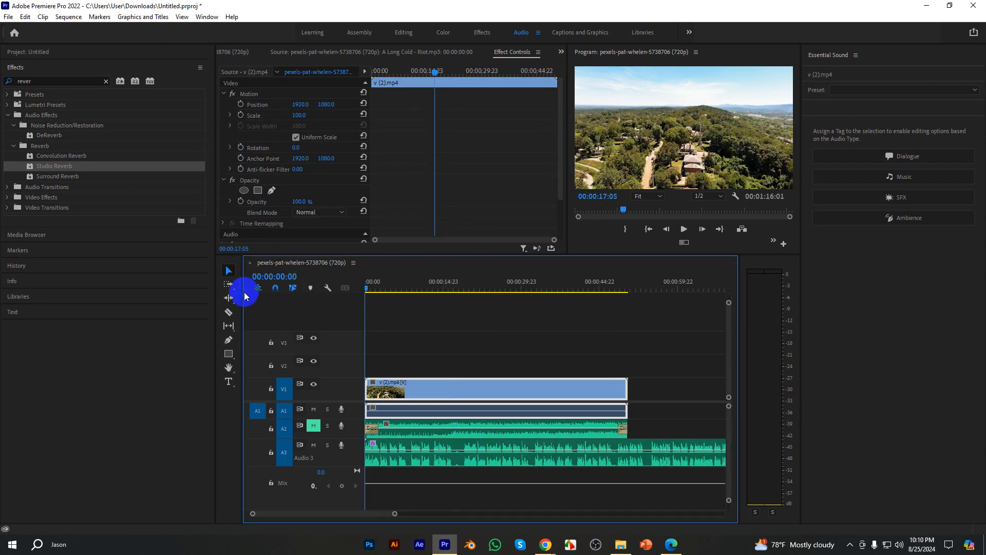
key("space")
left_click_drag(450, 288, 272, 289)
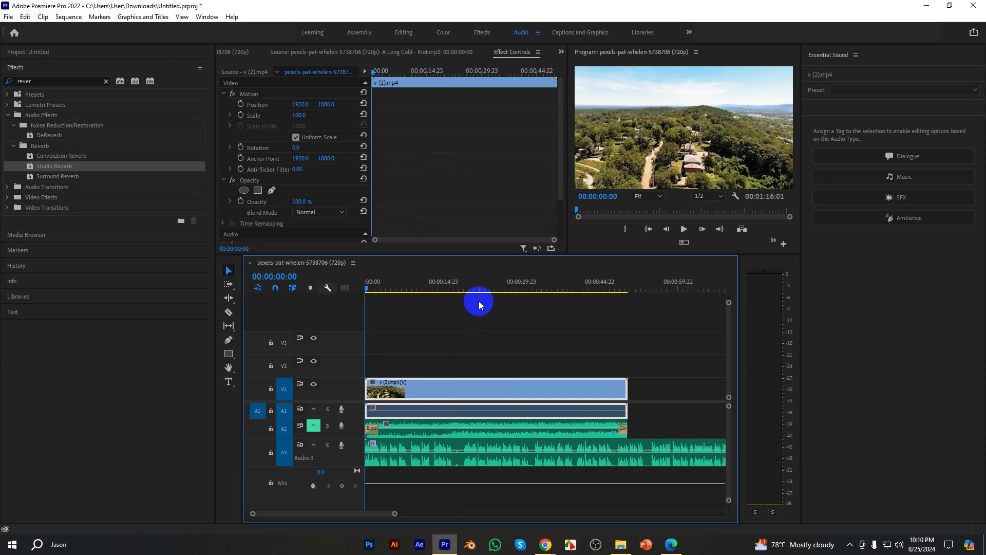
key("space")
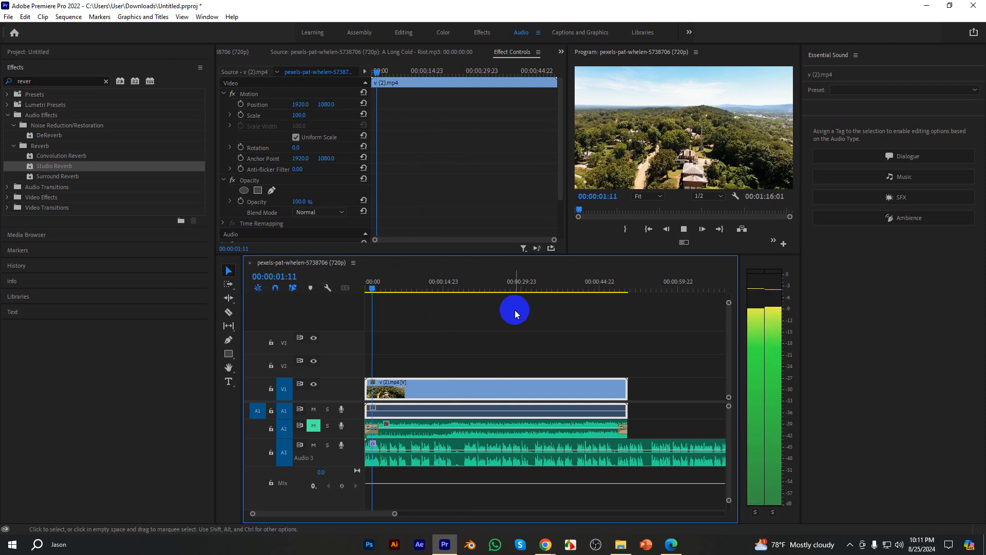
Stop playback and collapse the Motion and Opacity settings of the video clip v (2).mp4 in its effect controls.
key("space")
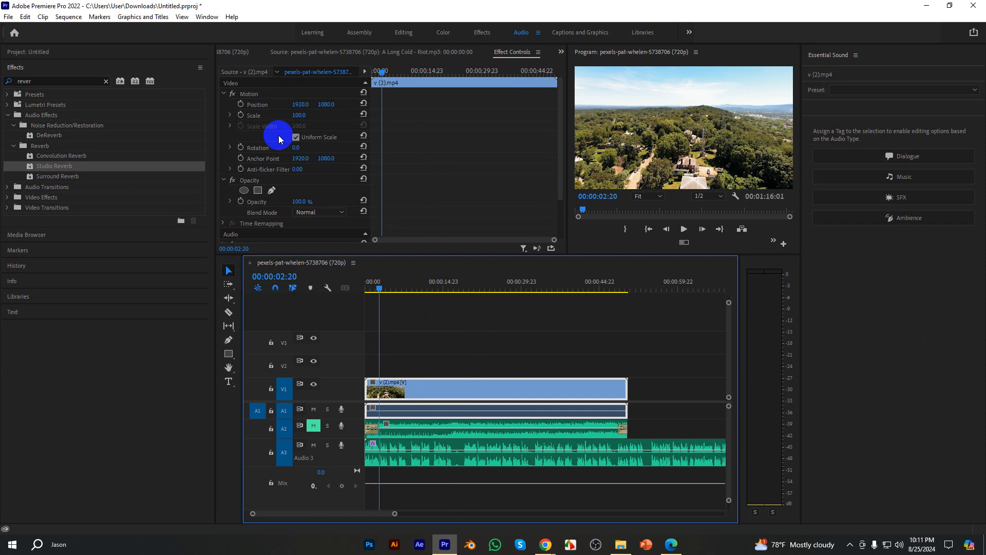
scroll(270, 200, "down", 3)
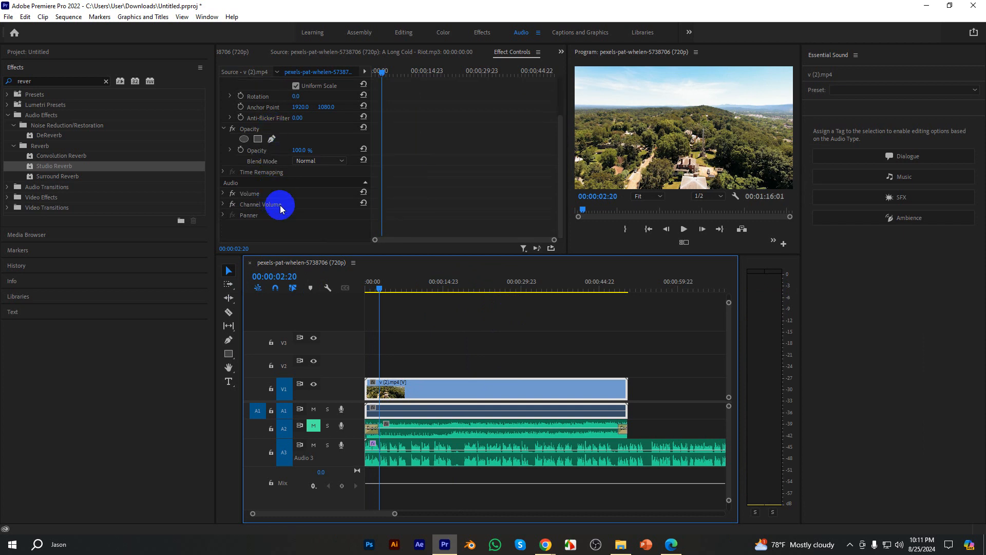
scroll(280, 203, "up", 3)
scroll(280, 200, "down", 3)
scroll(280, 201, "up", 3)
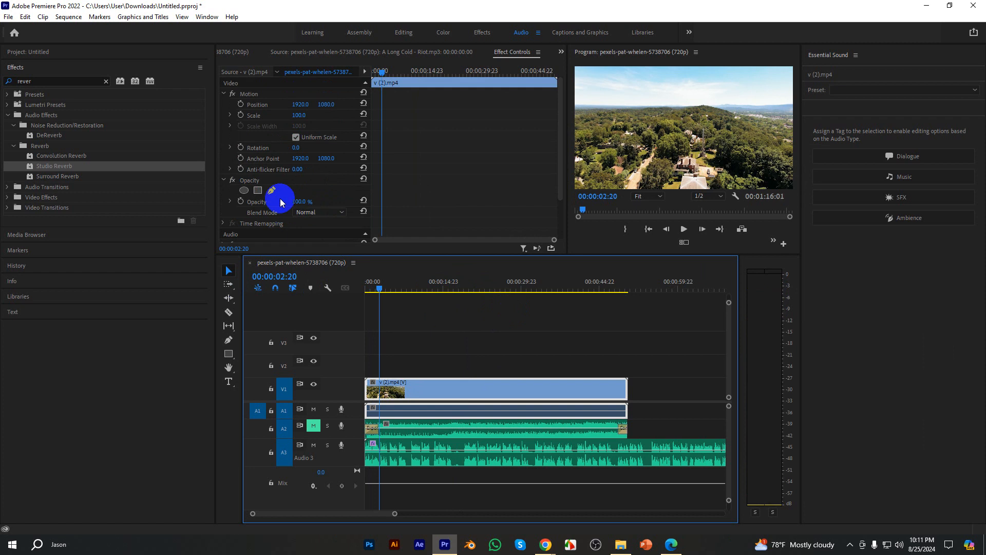
scroll(280, 199, "down", 1)
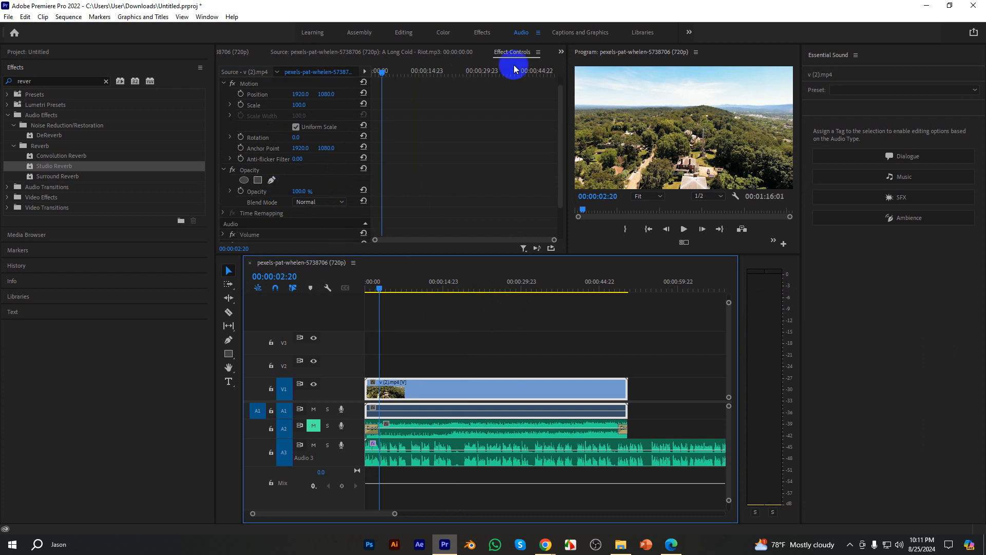
left_click(512, 52)
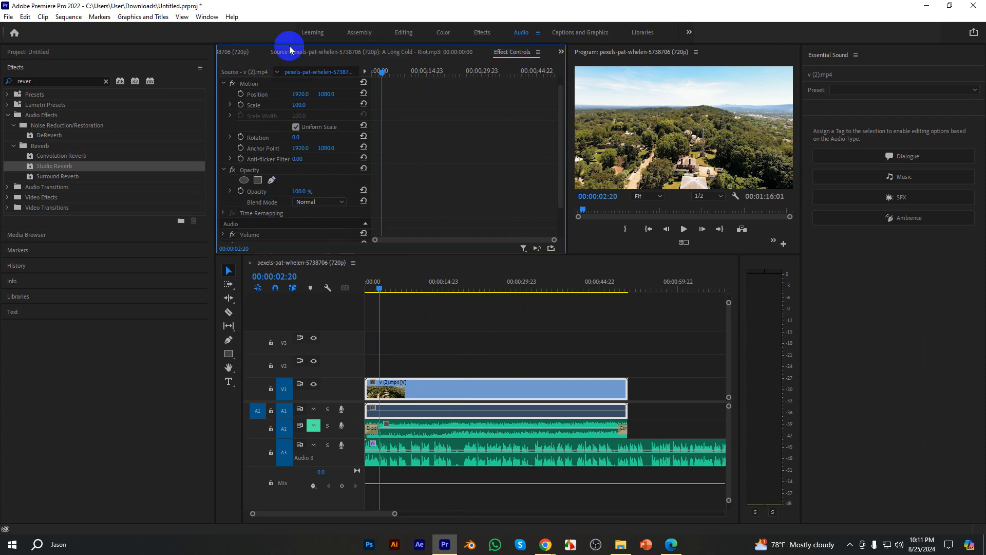
left_click(224, 85)
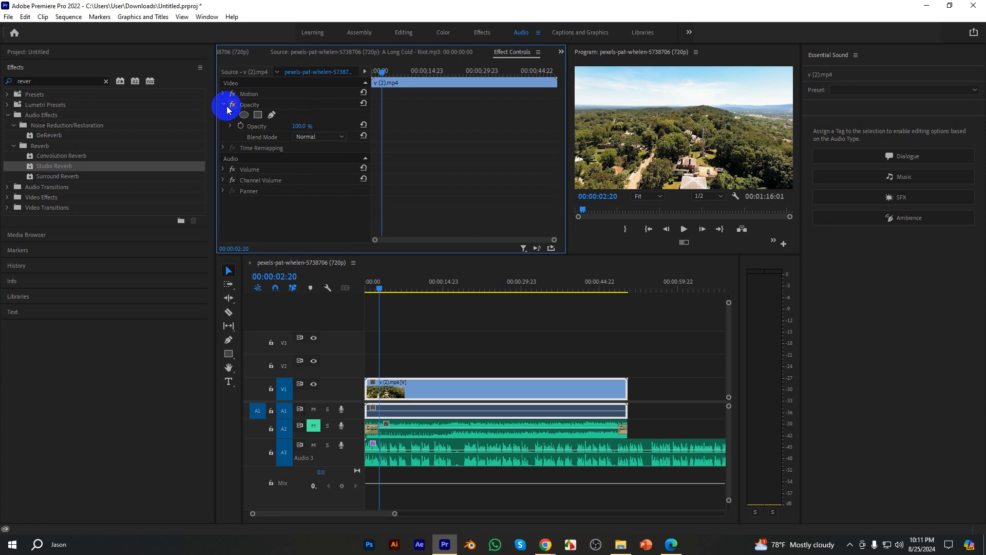
left_click(224, 105)
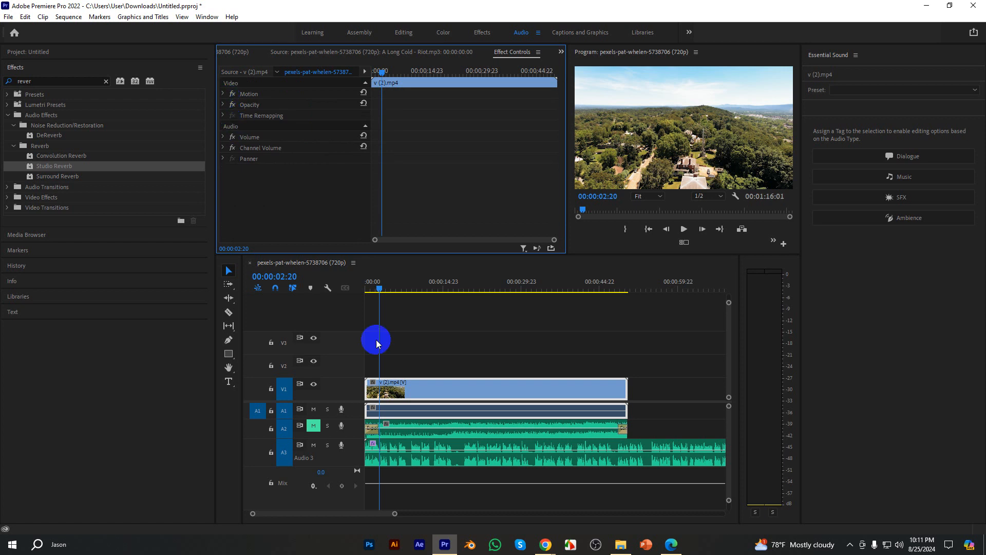
Select the voice-over clip on track A3, choose the Room Ambience 1 preset for its Studio Reverb and play it back.
left_click(400, 433)
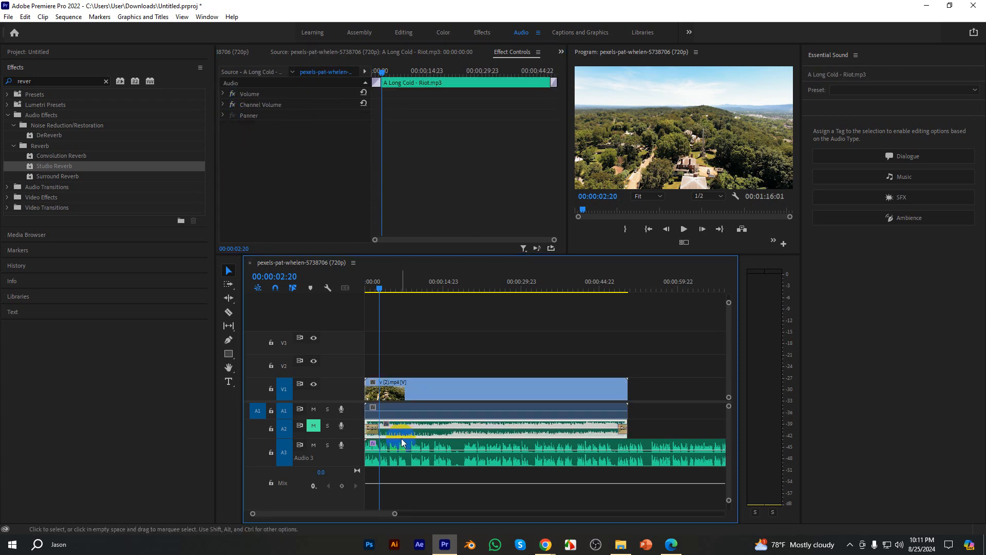
left_click(401, 452)
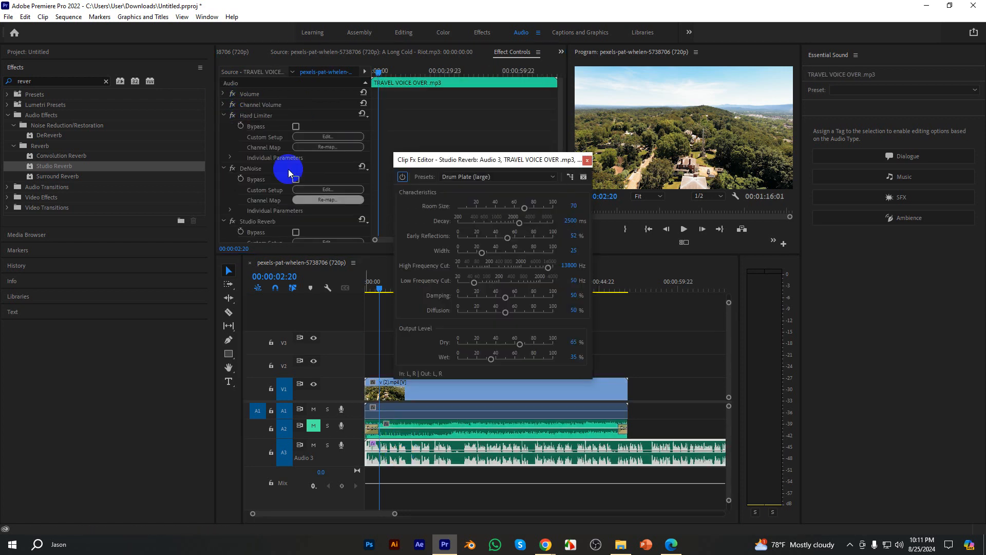
left_click(473, 177)
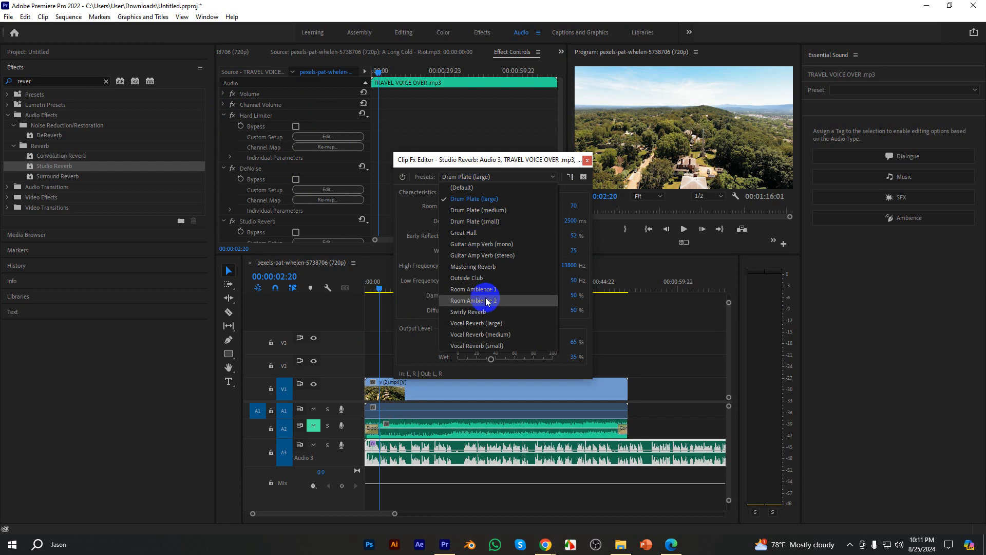
left_click(469, 289)
key("space")
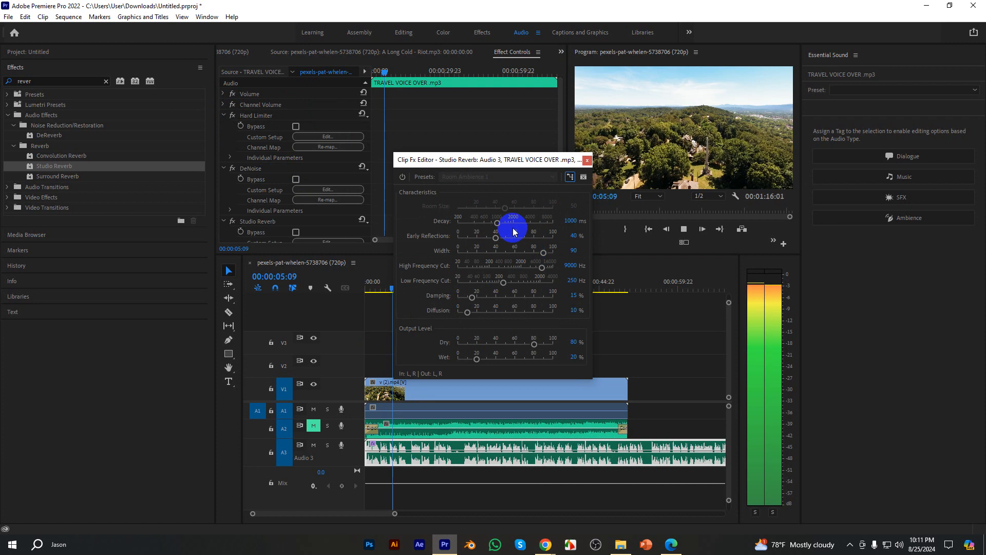
key("space")
Switch the Studio Reverb preset to Vocal Reverb (large) and play back the voice-over in short passages.
left_click(471, 177)
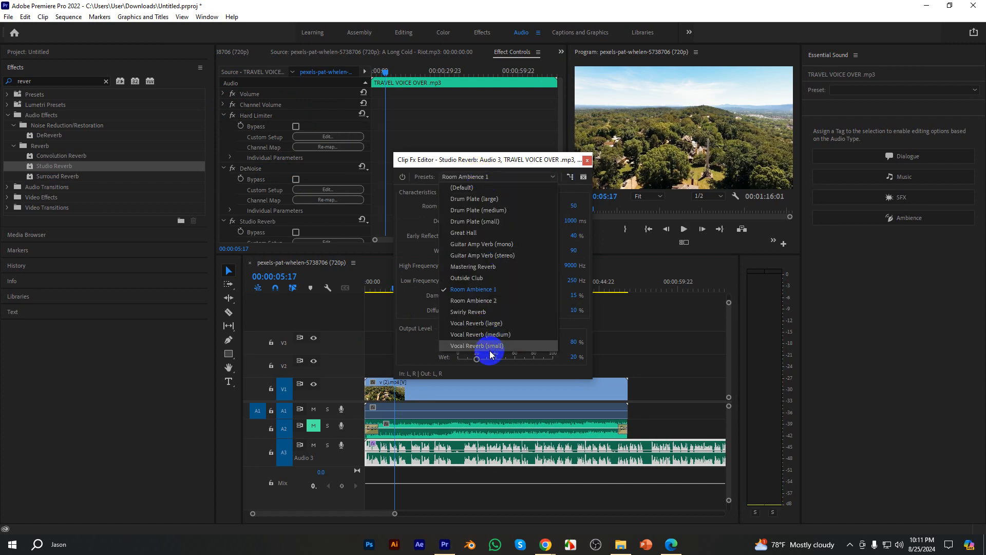
left_click(469, 324)
key("space")
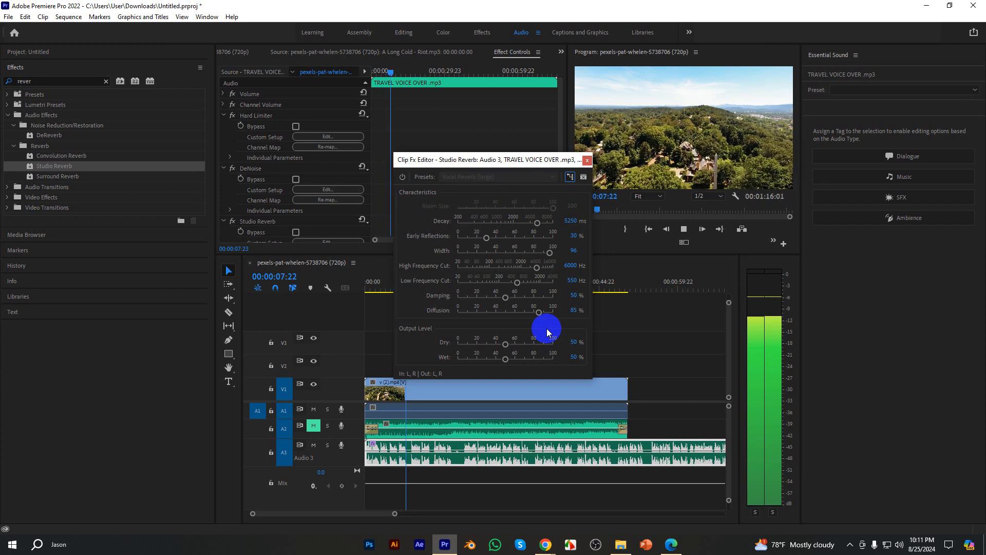
key("space")
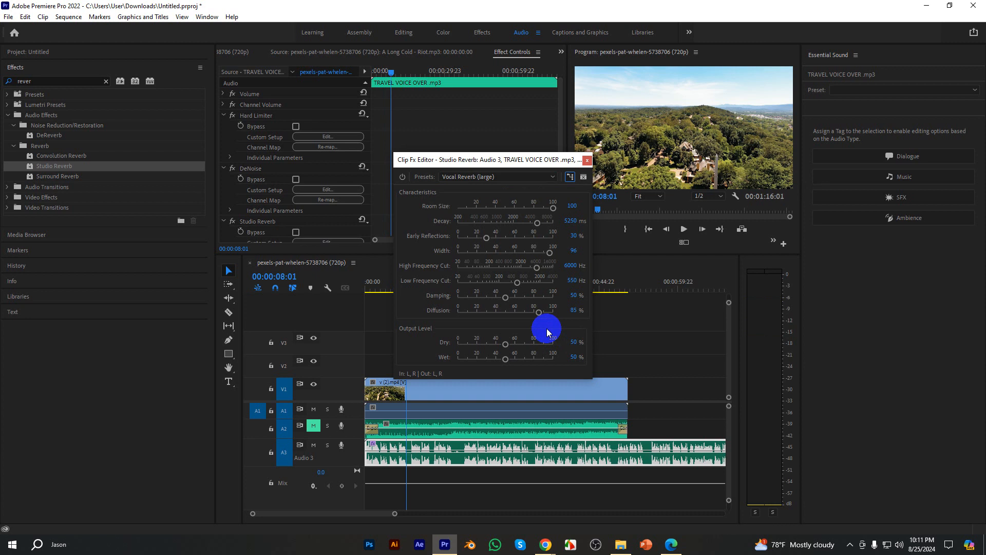
key("space")
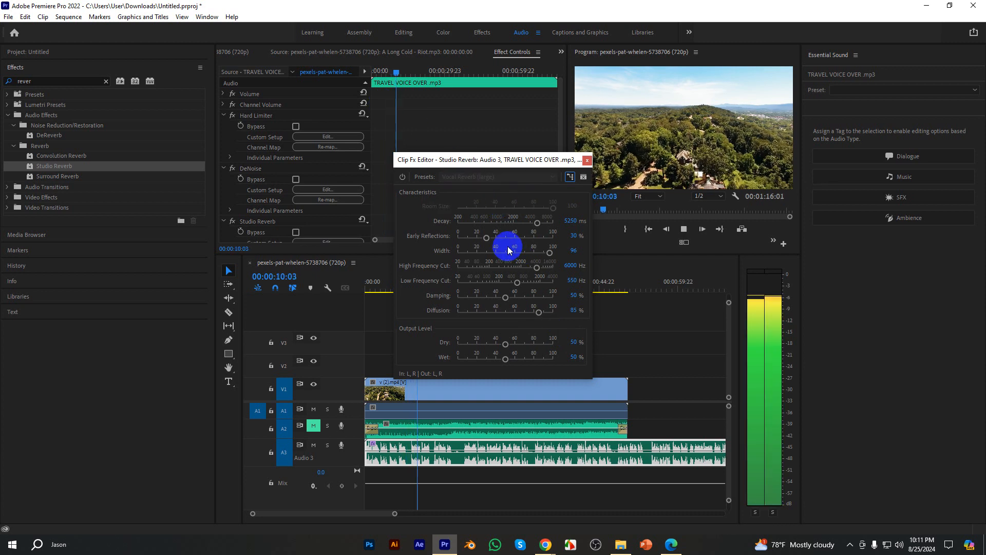
key("space")
Switch to the Google Meet call, admit the participant waiting to join, and return to Premiere Pro.
left_click(545, 544)
left_click(497, 506)
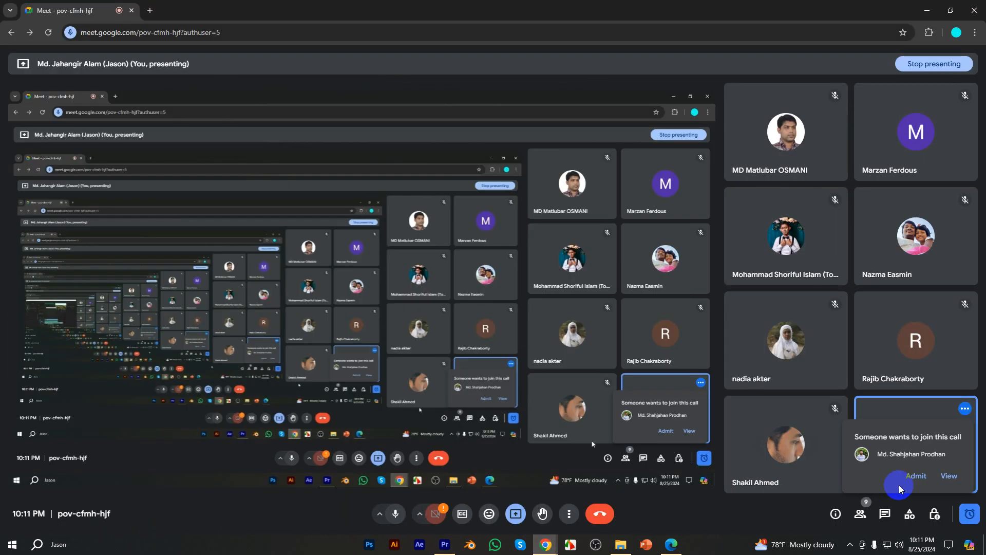
key("alt+Tab")
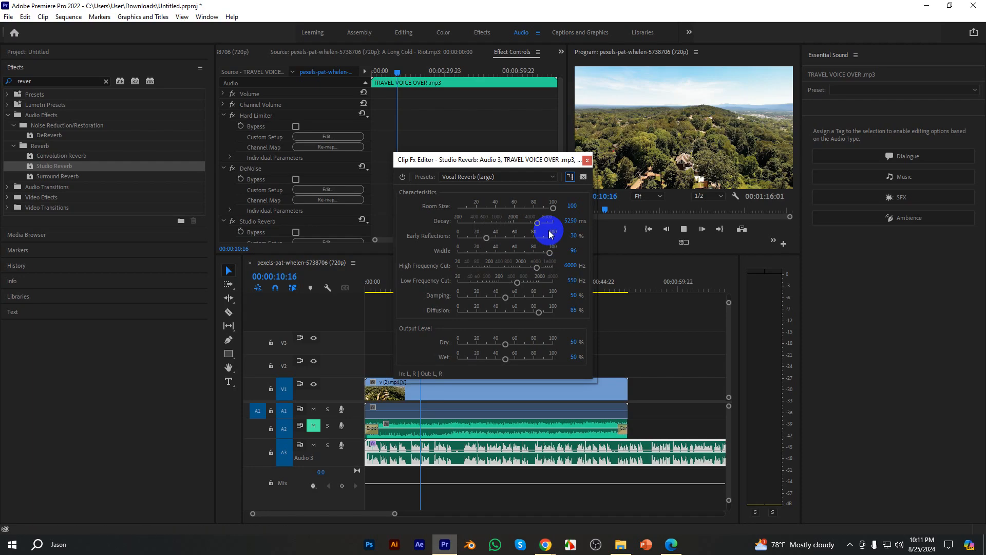
Play back another passage with Vocal Reverb (large), and reset the Studio Reverb to the (Default) preset.
key("space")
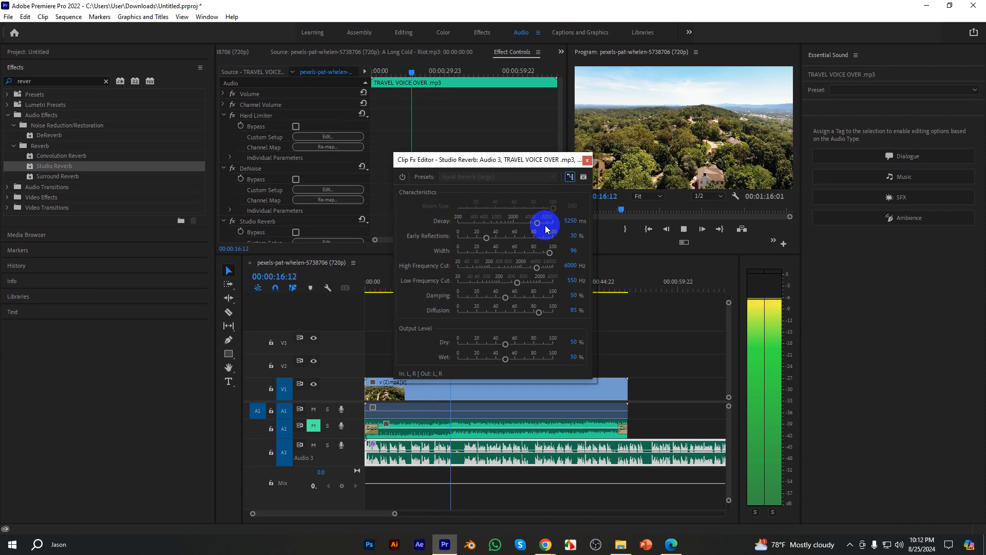
key("space")
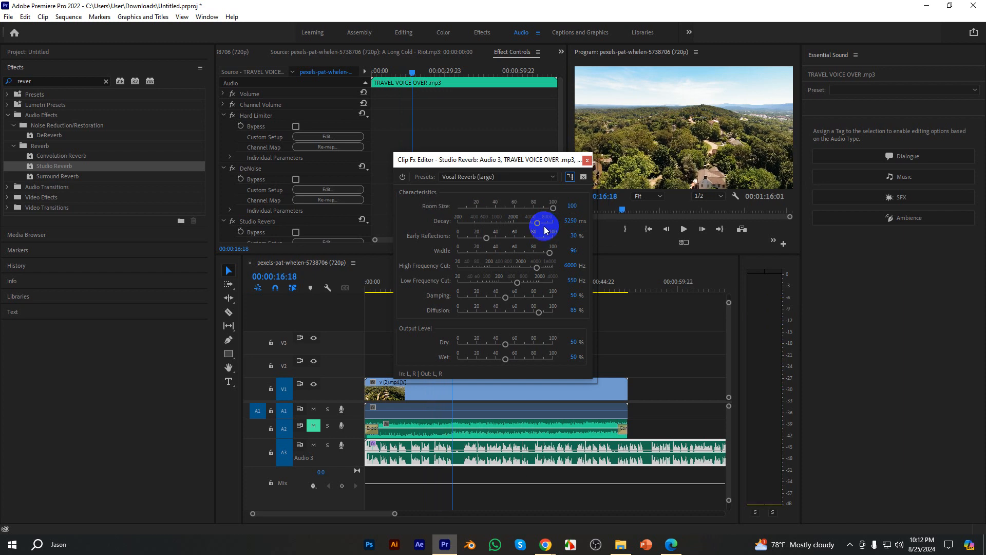
left_click(473, 177)
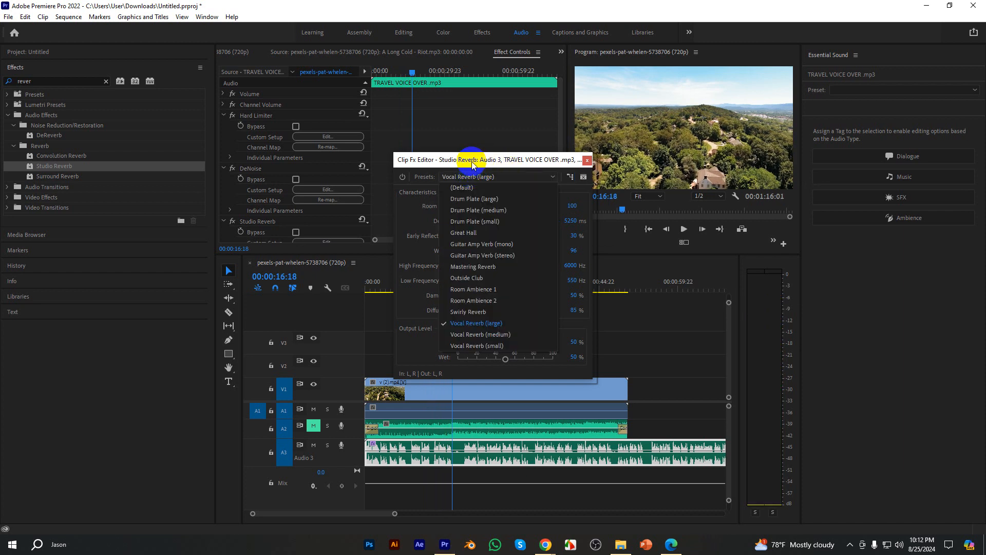
left_click(464, 187)
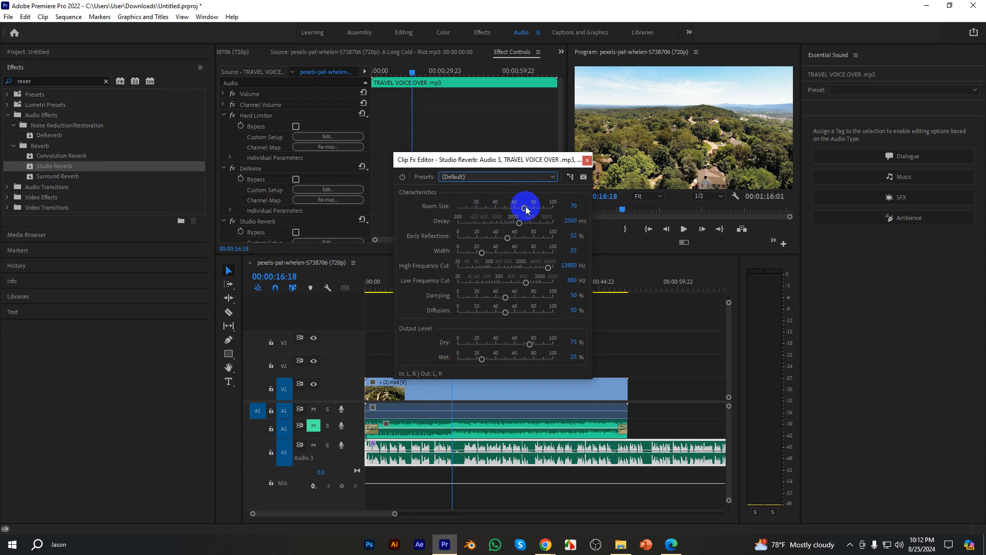
Set the Studio Reverb's Room Size to 87.6 and play back the voice-over.
left_click_drag(525, 209, 549, 210)
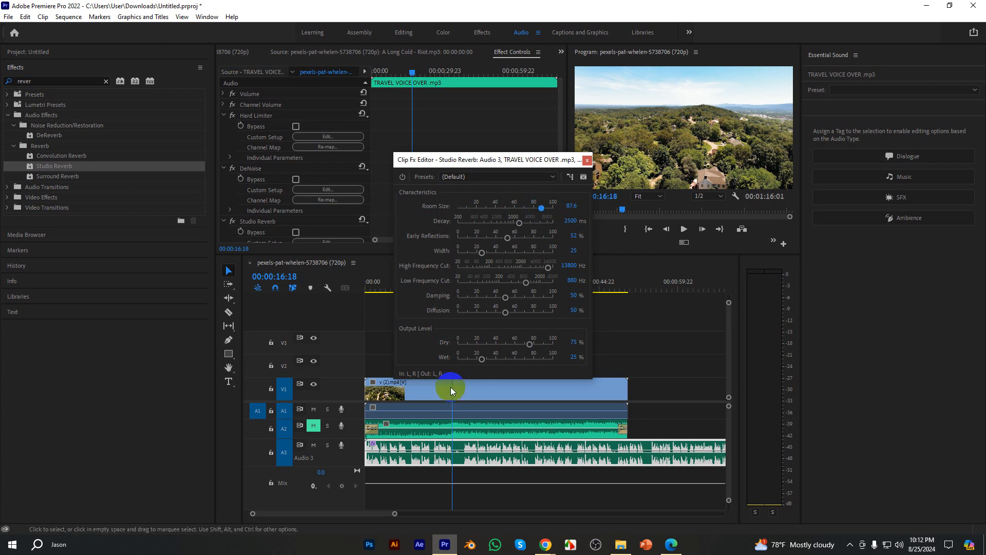
key("space")
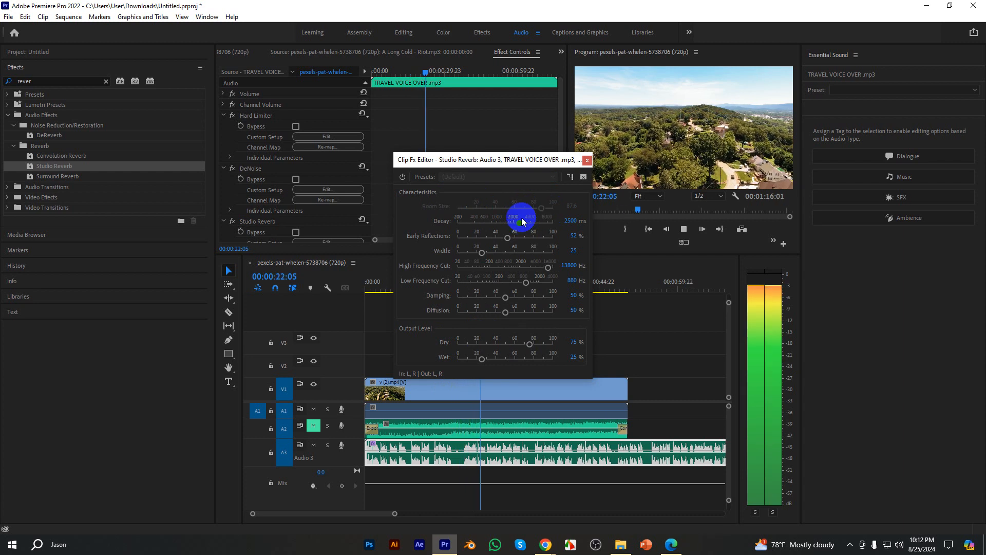
key("space")
Audition larger and smaller reverb room sizes with short playbacks, and set Room Size to 73.9.
key("space")
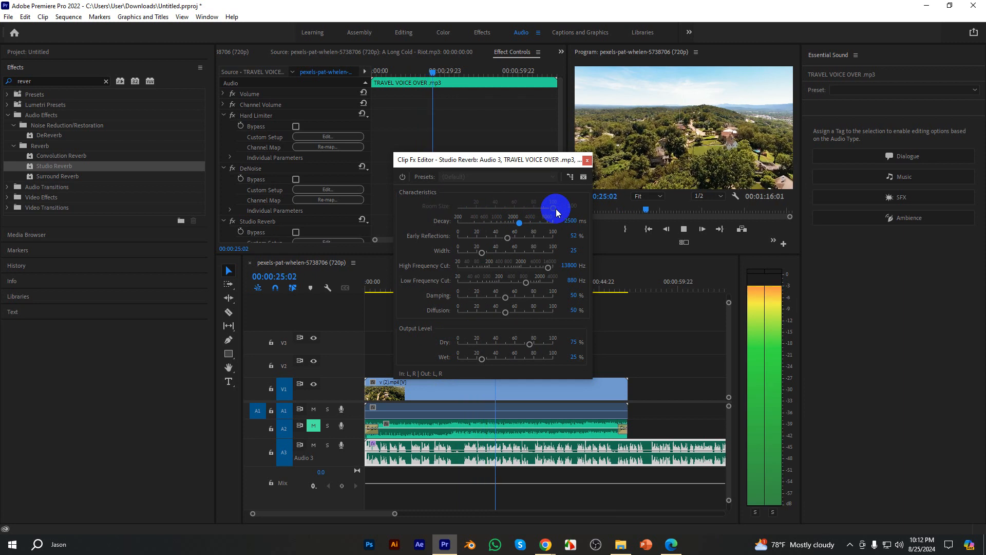
key("space")
left_click_drag(555, 208, 478, 211)
key("space")
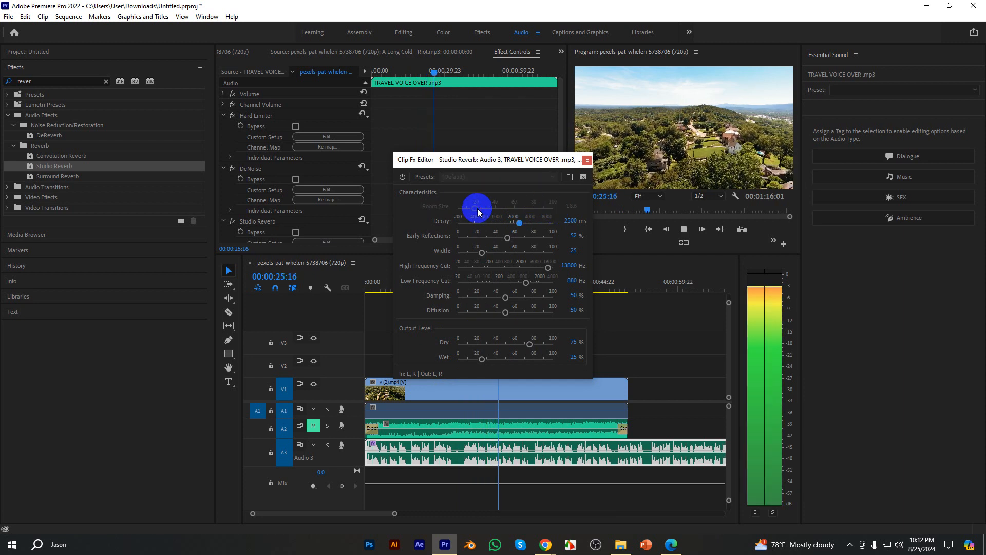
key("space")
left_click_drag(477, 208, 528, 208)
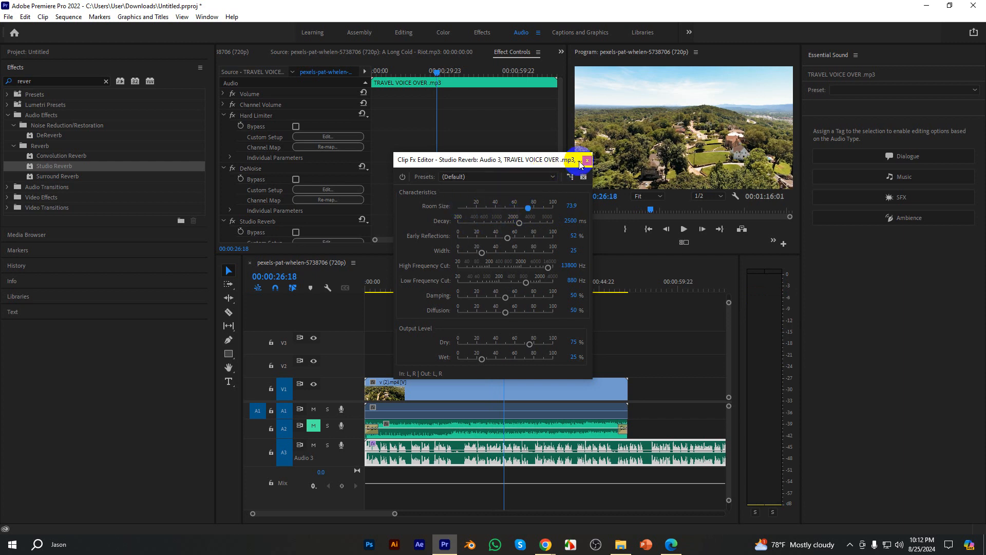
Close the Studio Reverb editor and delete the Studio Reverb effect from the voice-over clip.
left_click(587, 161)
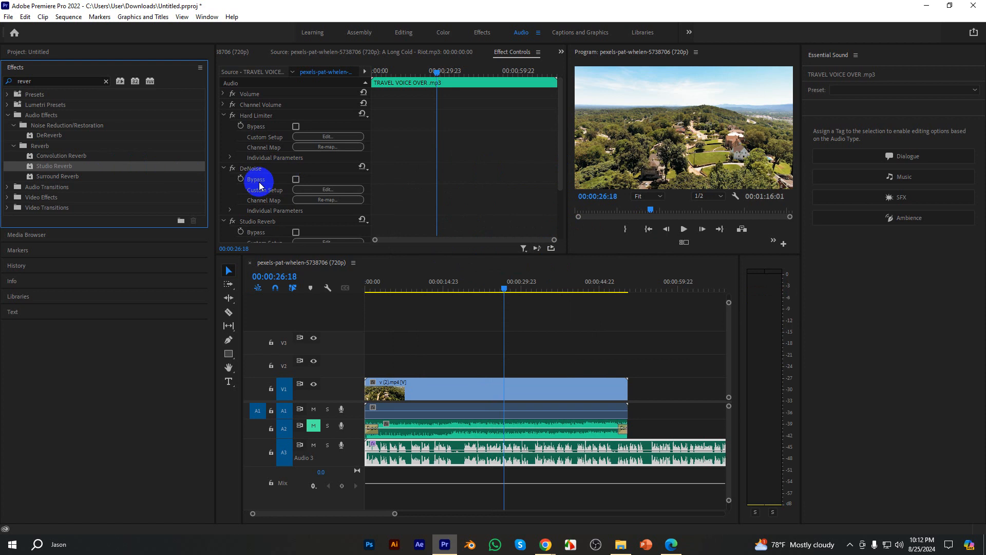
left_click(257, 221)
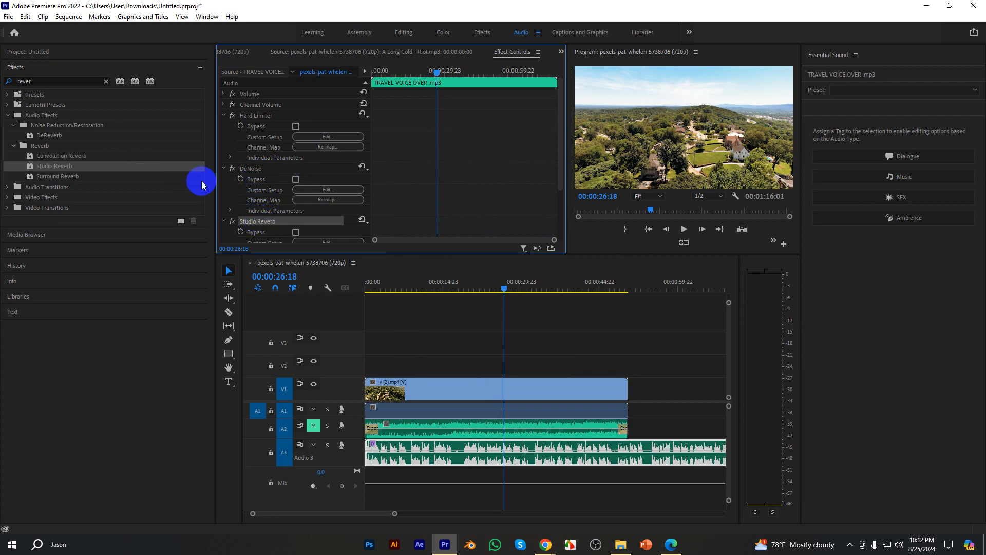
key("Delete")
Apply DeReverb to the voice-over clip on track A3 and view the presets in its custom setup.
left_click_drag(49, 135, 422, 455)
scroll(319, 226, "down", 2)
left_click(329, 208)
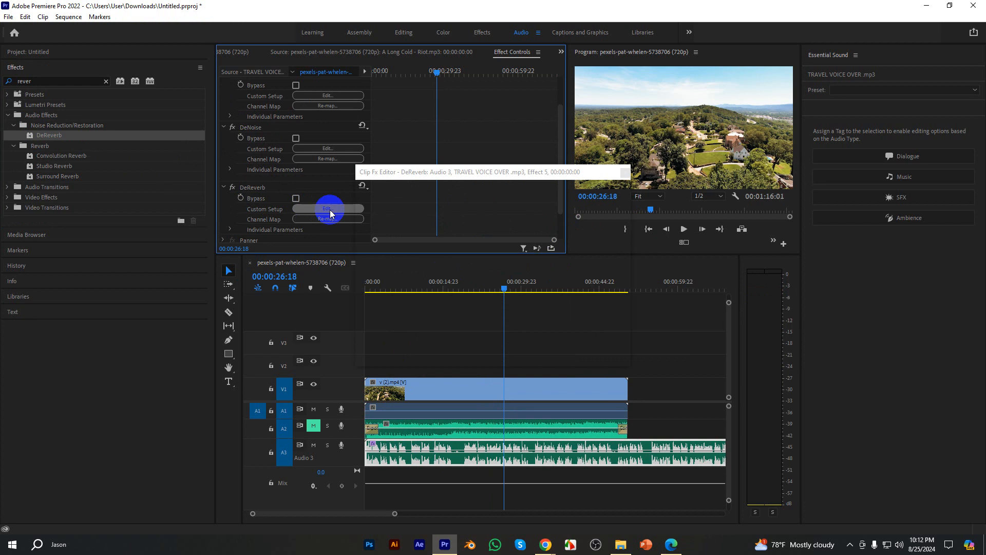
left_click(459, 193)
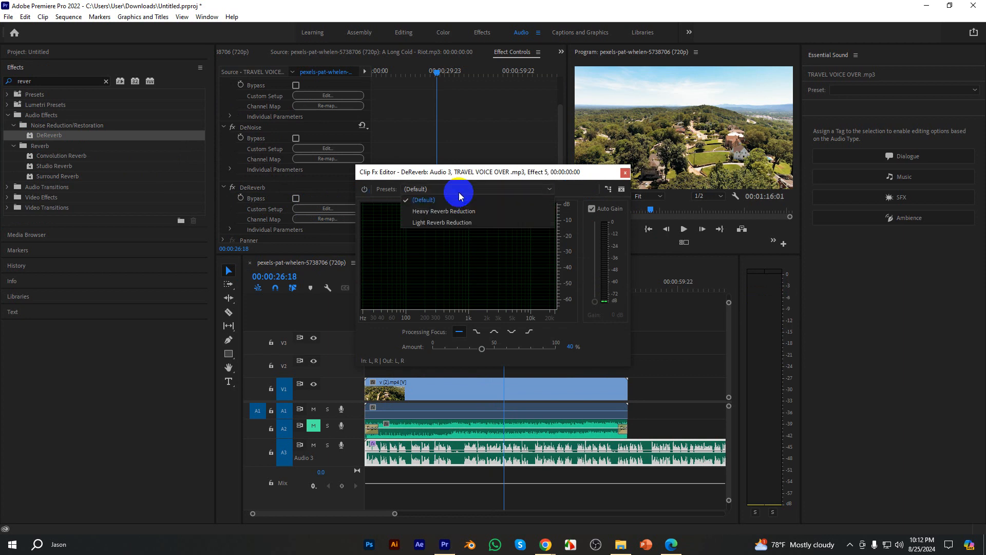
left_click(624, 173)
Delete the DeReverb effect from the voice-over clip.
left_click(257, 187)
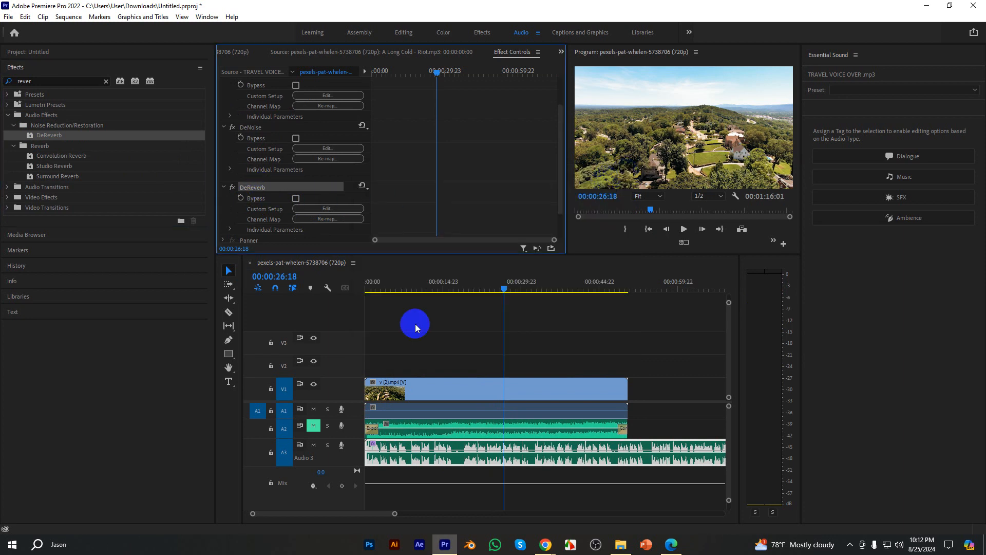
key("Delete")
Switch to Google Meet, admit the next person asking to join the call, and return to Premiere Pro.
mouse_move(546, 543)
left_click(505, 516)
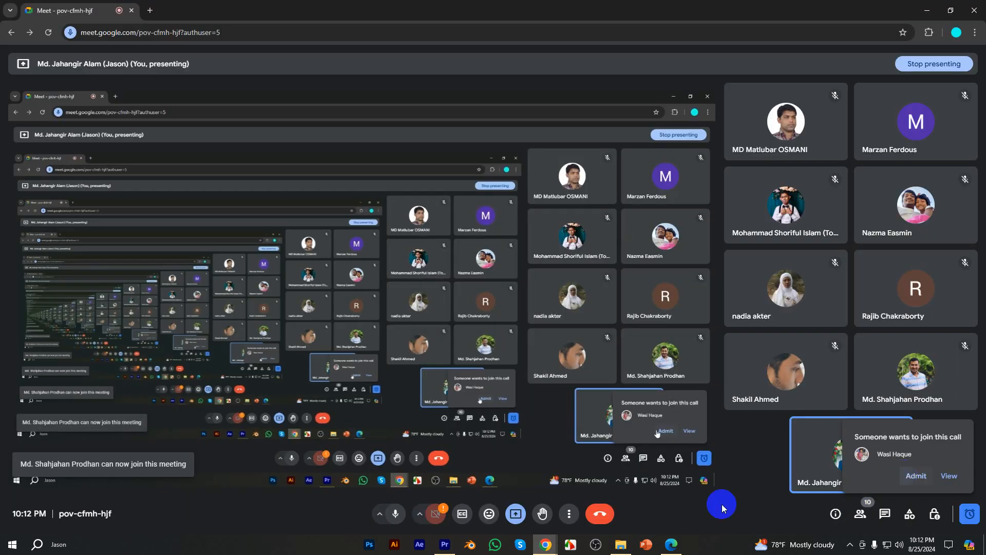
left_click(445, 543)
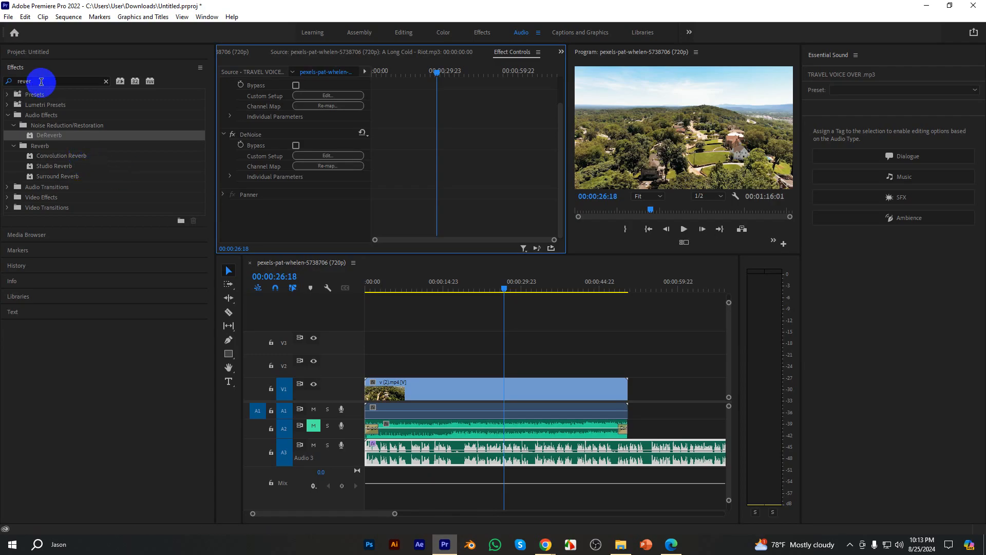
Search the effects for "del" and apply the Delay effect to the voice-over clip on track A3.
left_click(44, 80)
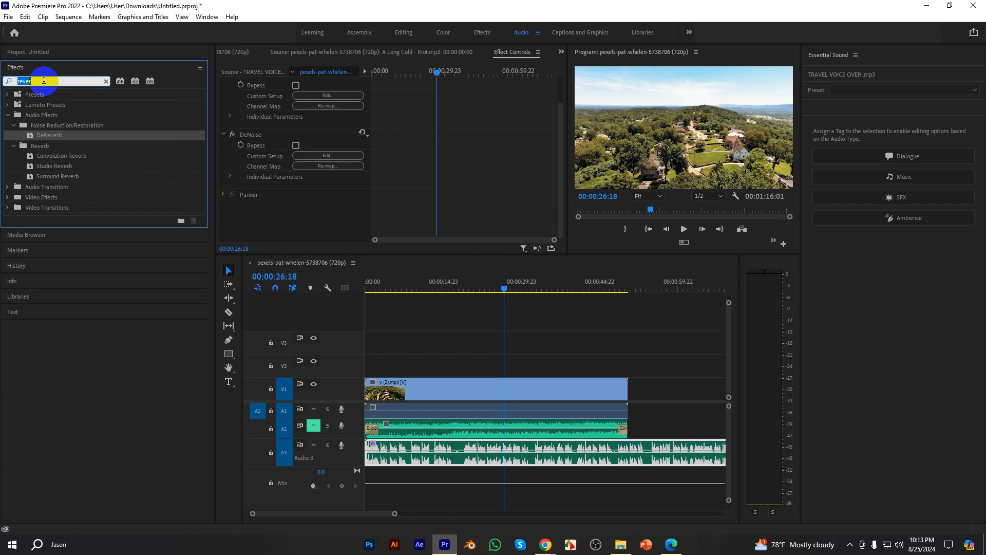
type("de")
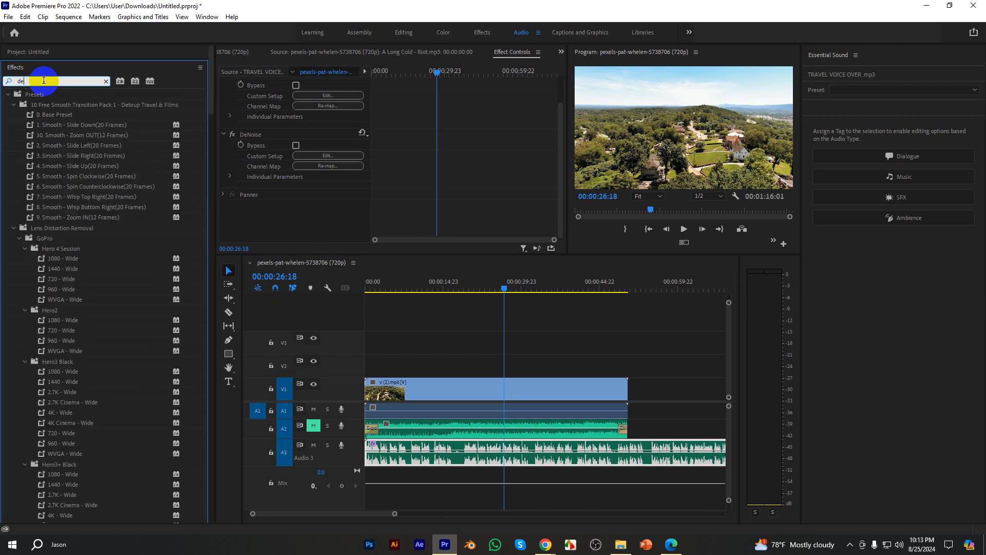
type("l")
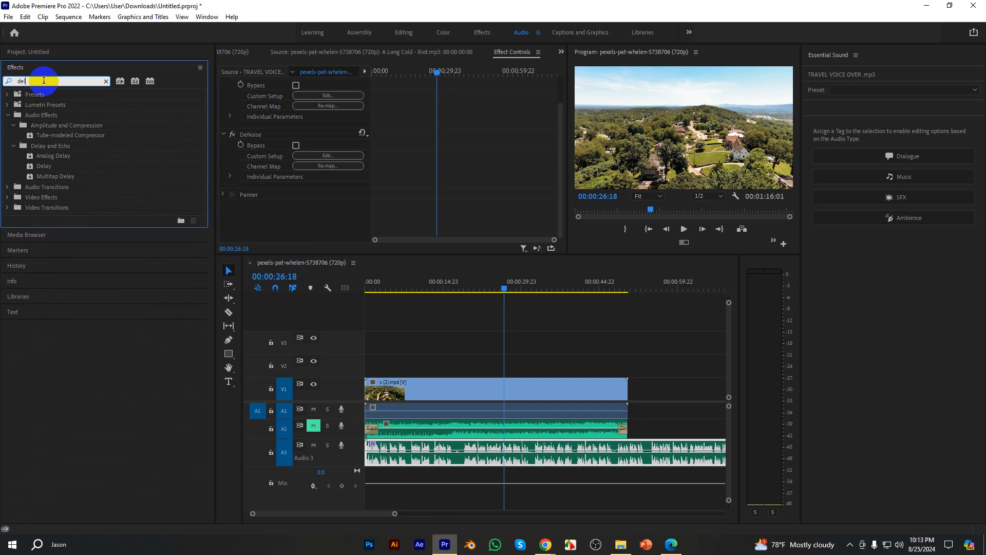
left_click_drag(44, 168, 468, 450)
scroll(303, 200, "down", 2)
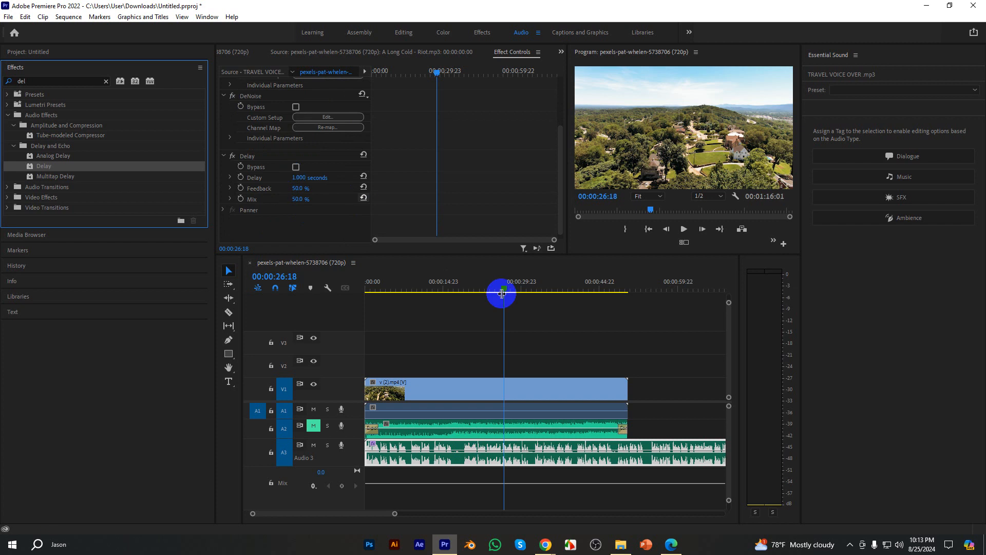
Set the Delay effect's delay time to 1.730 seconds and play the voice-over from the start of the sequence.
left_click_drag(510, 295, 337, 299)
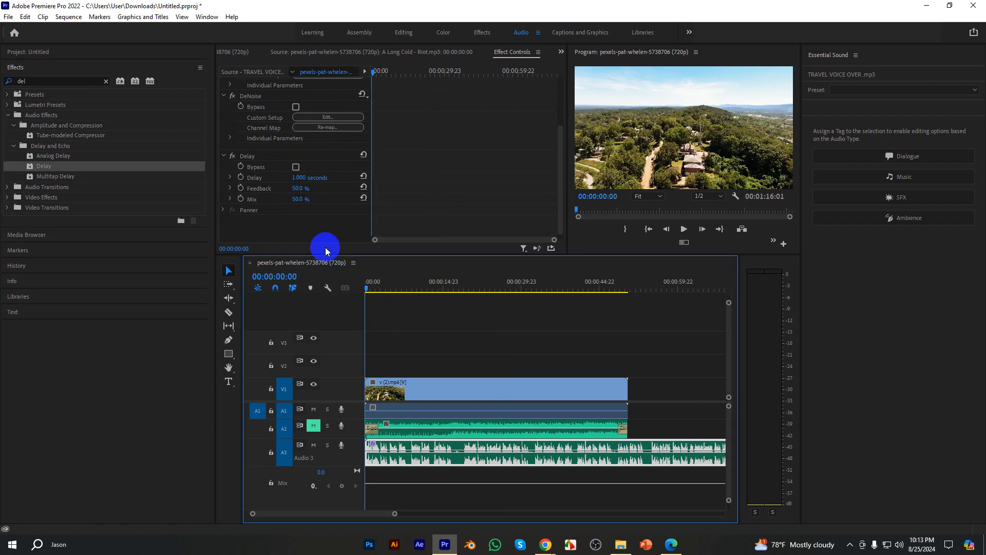
key("space")
left_click_drag(301, 177, 417, 193)
key("space")
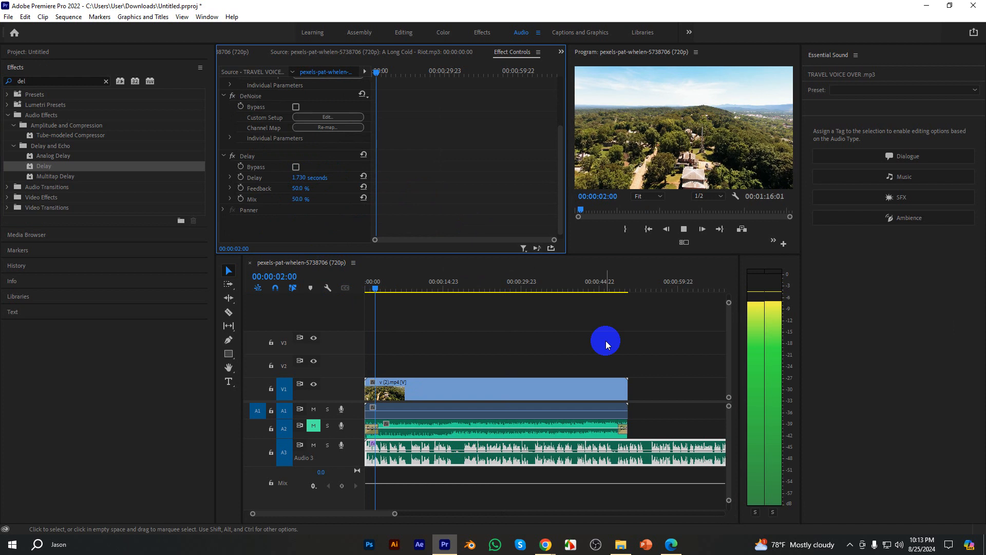
key("space")
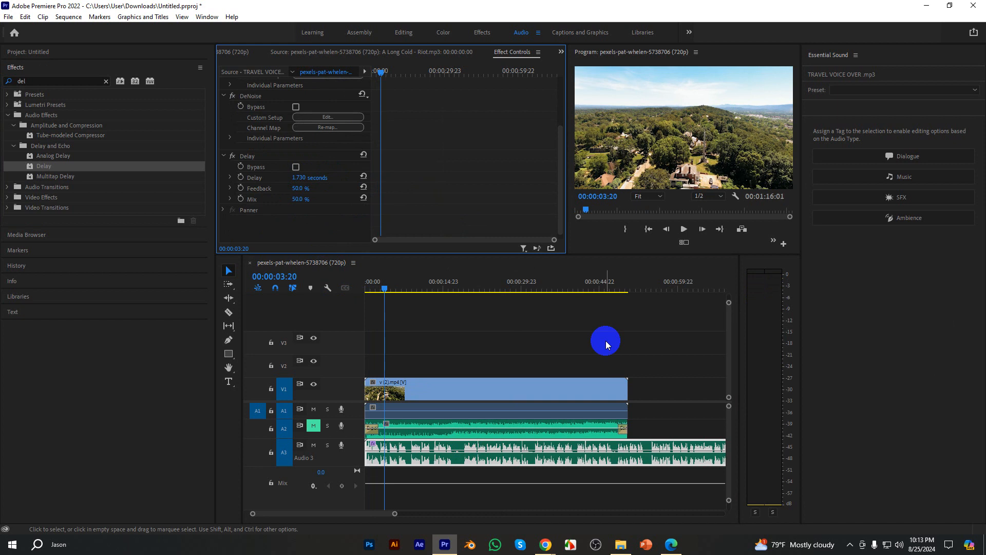
left_click(367, 288)
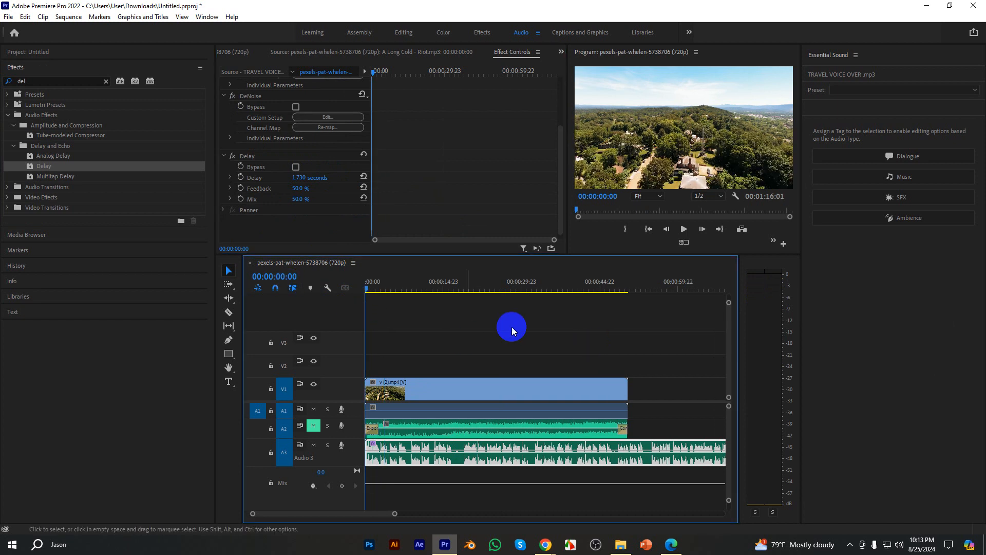
key("space")
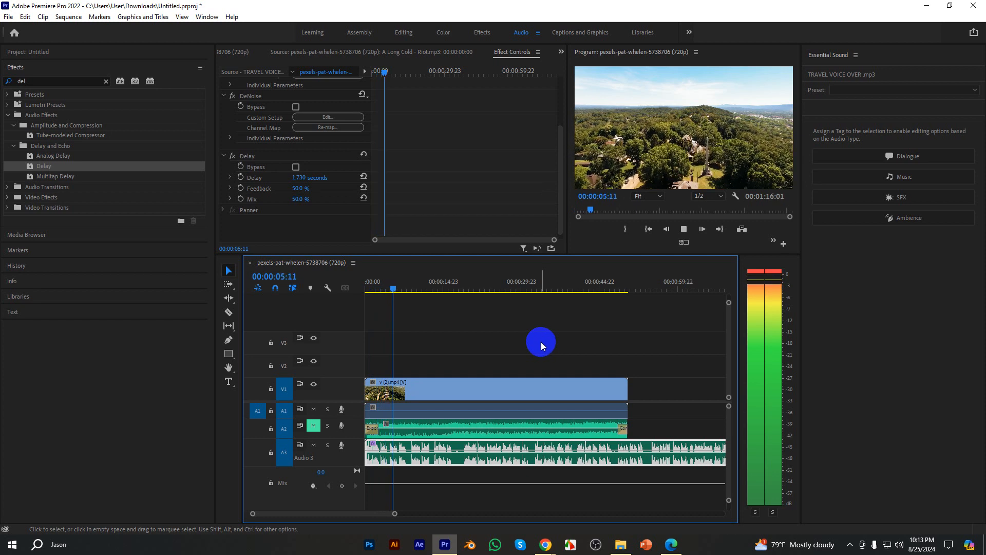
key("space")
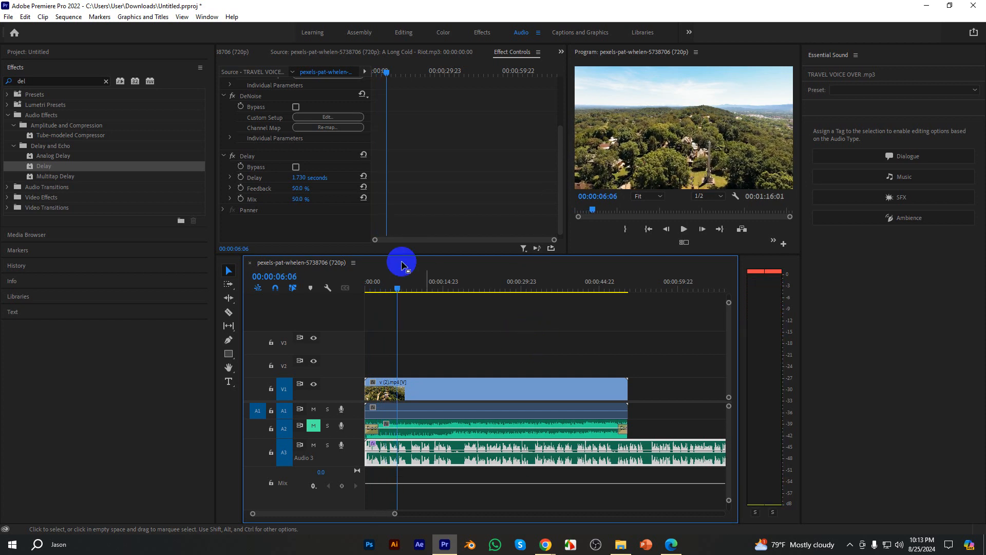
Set the voice-over's delay time to 1 second and preview the sequence from the beginning.
left_click(294, 178)
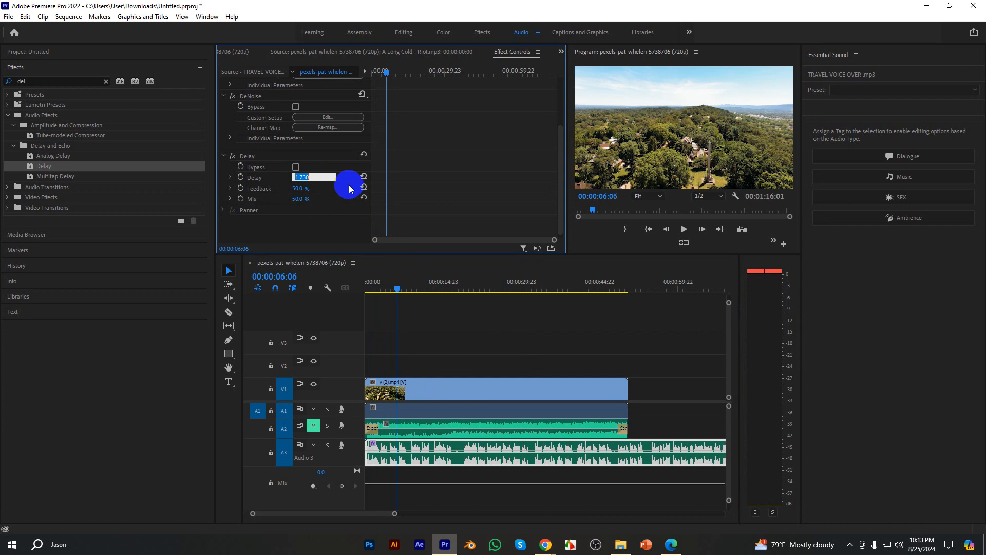
type("1")
left_click(387, 301)
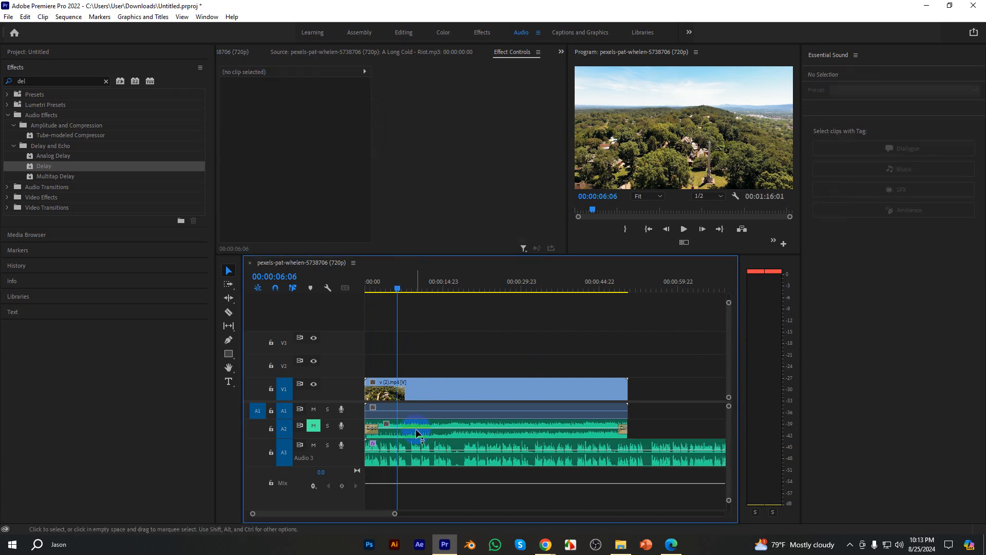
left_click(411, 446)
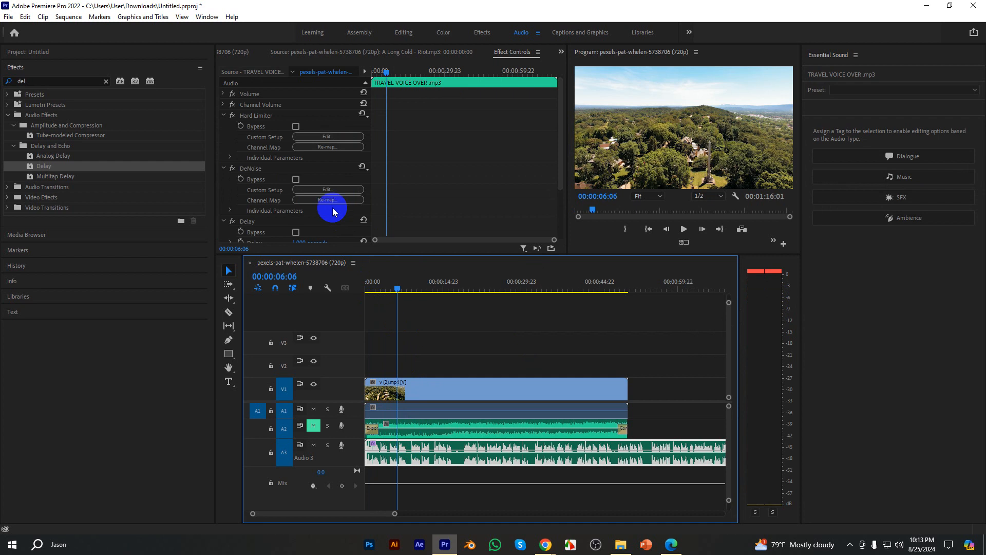
scroll(303, 203, "down", 2)
left_click_drag(399, 289, 255, 288)
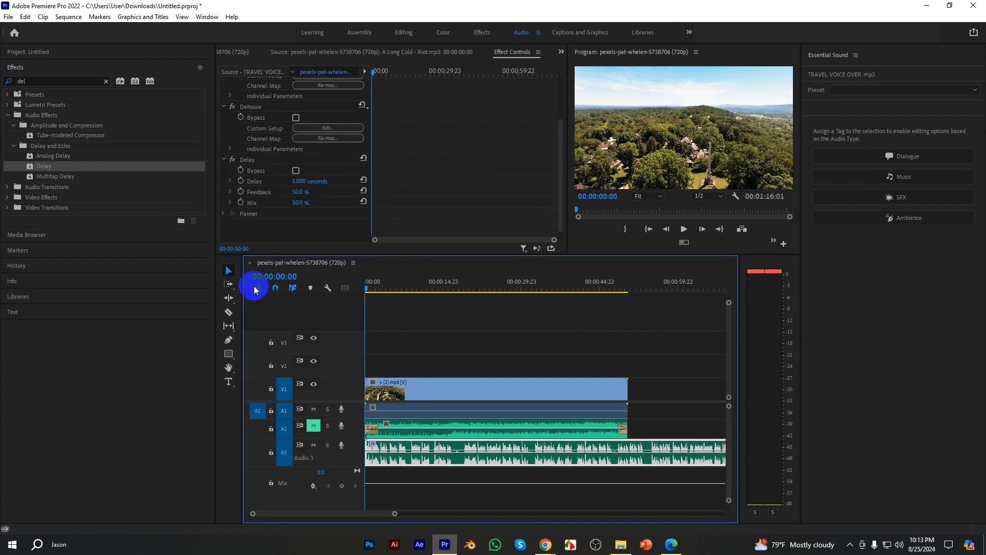
key("space")
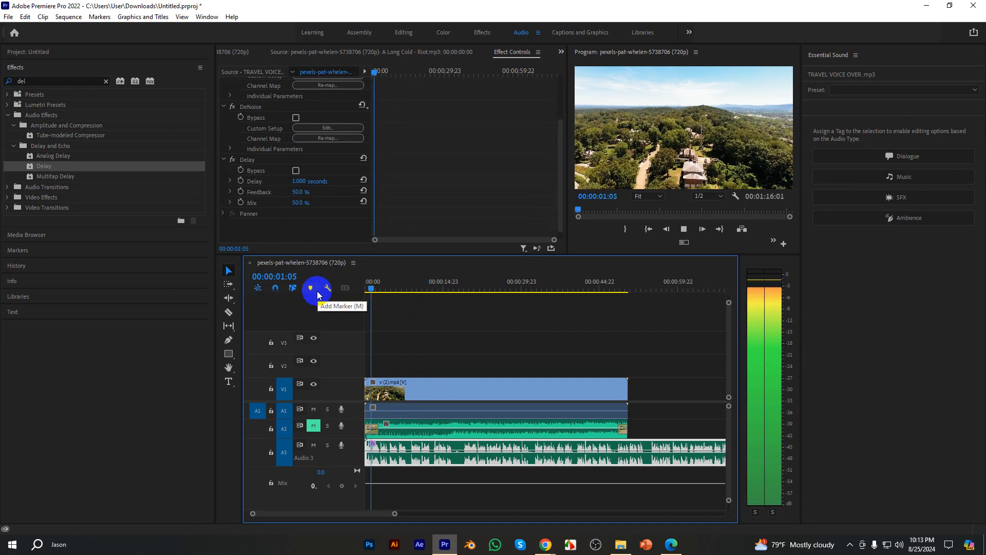
key("space")
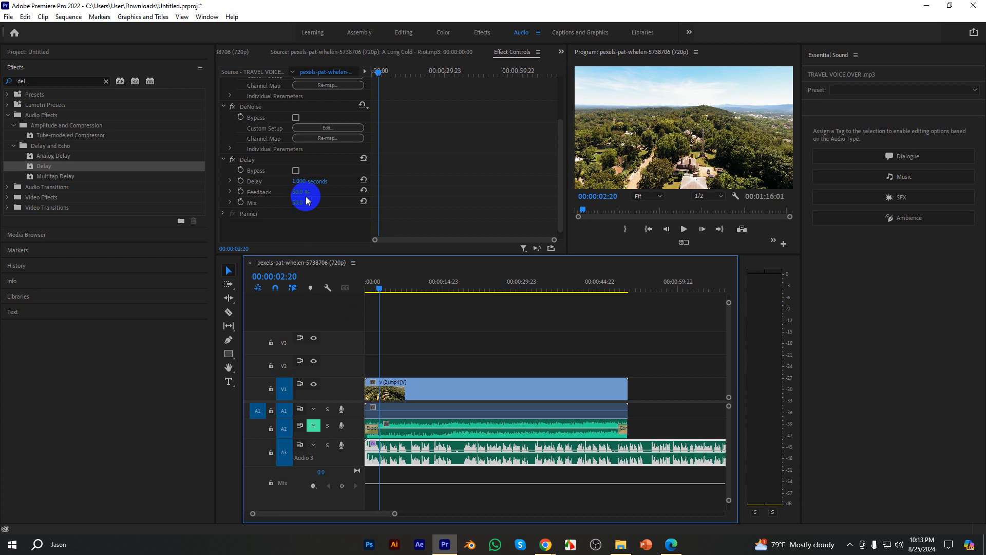
Set the delay time to 2 seconds and play the voice-over onward from the current playhead position.
left_click(298, 182)
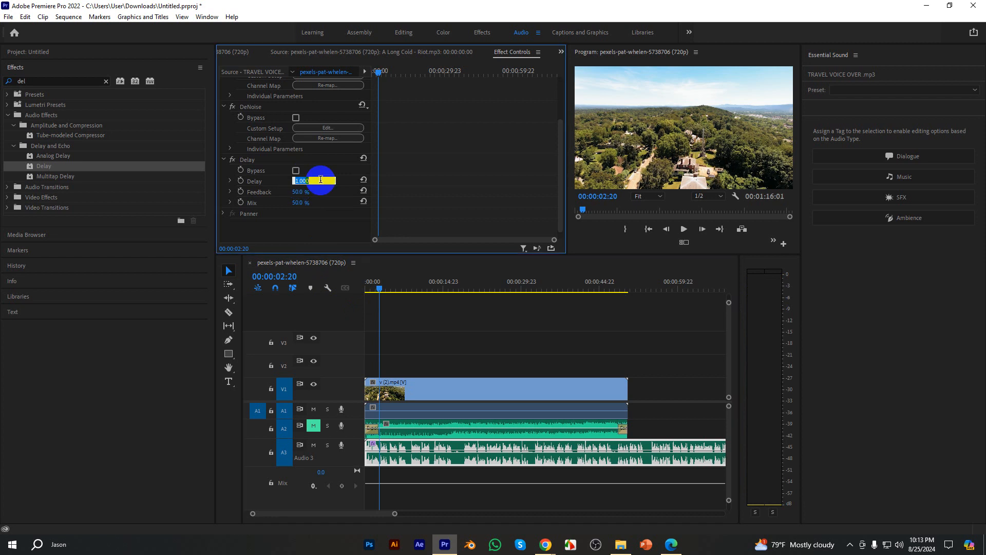
type("2")
left_click(428, 445)
key("space")
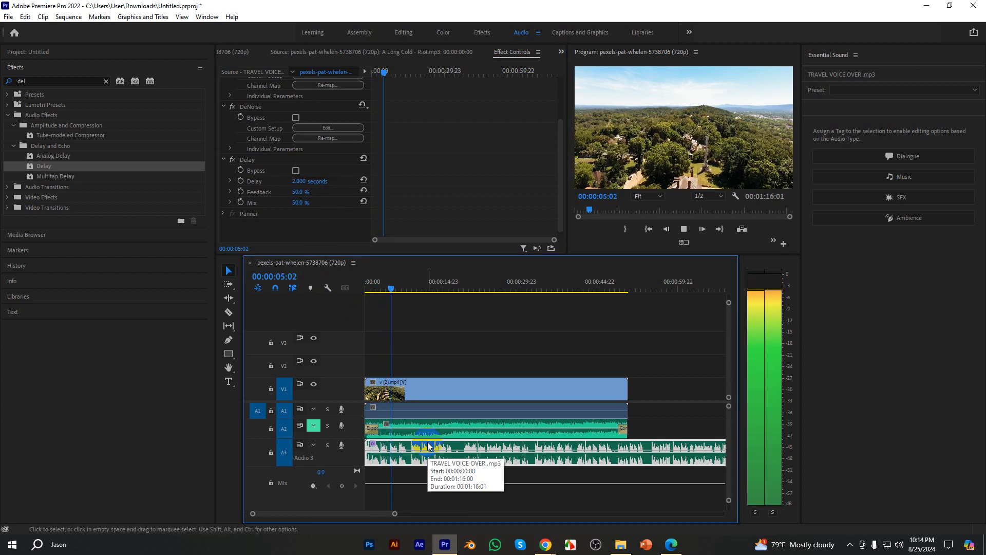
key("space")
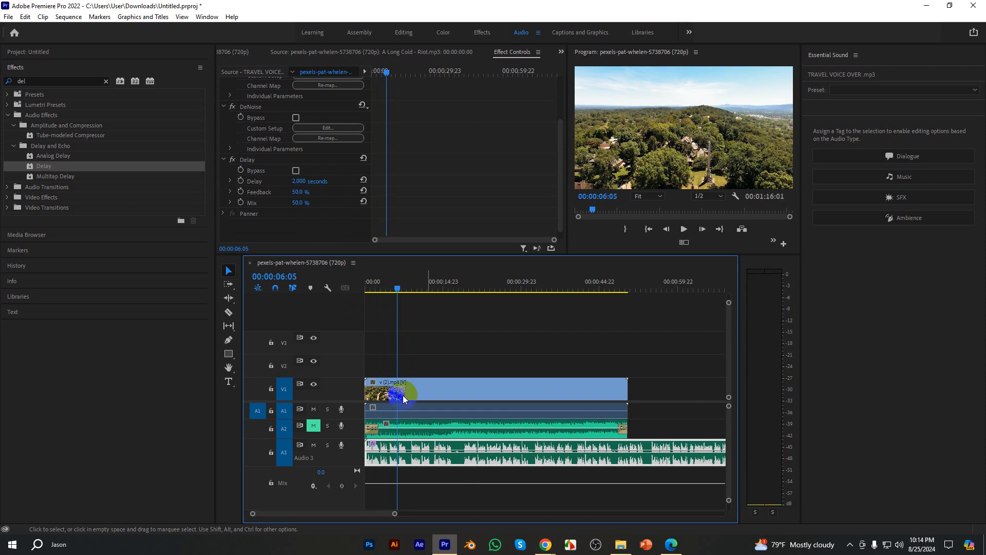
Set the Delay effect's delay time back to 1 second on the voice-over clip.
left_click(303, 181)
type("1")
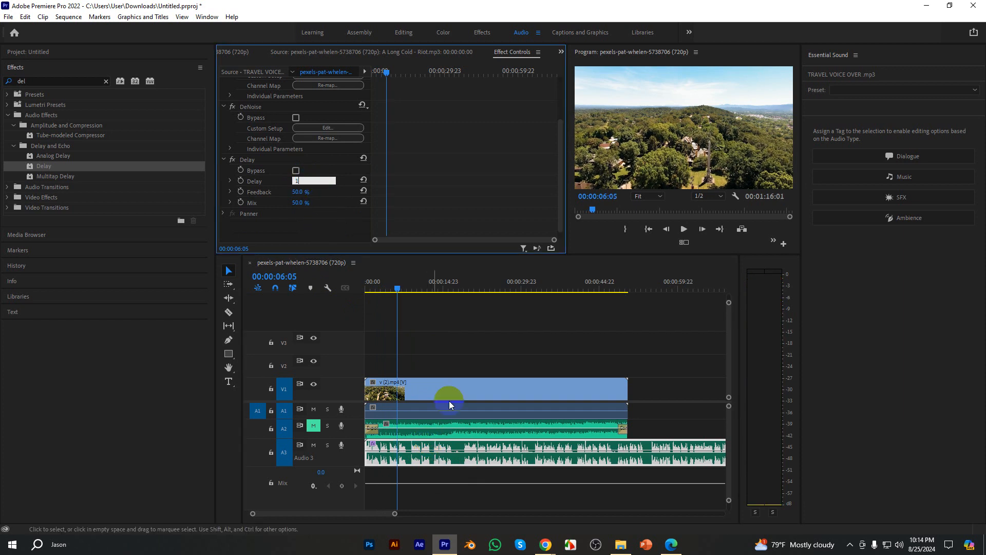
left_click(441, 457)
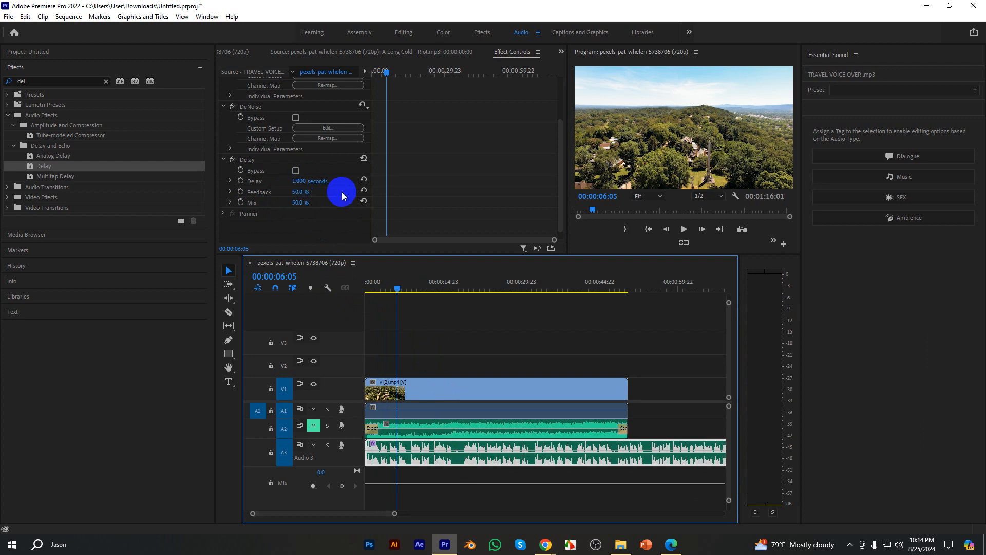
Set the Delay effect's feedback to 100% on the voice-over clip and play it from the start of the sequence.
left_click(302, 192)
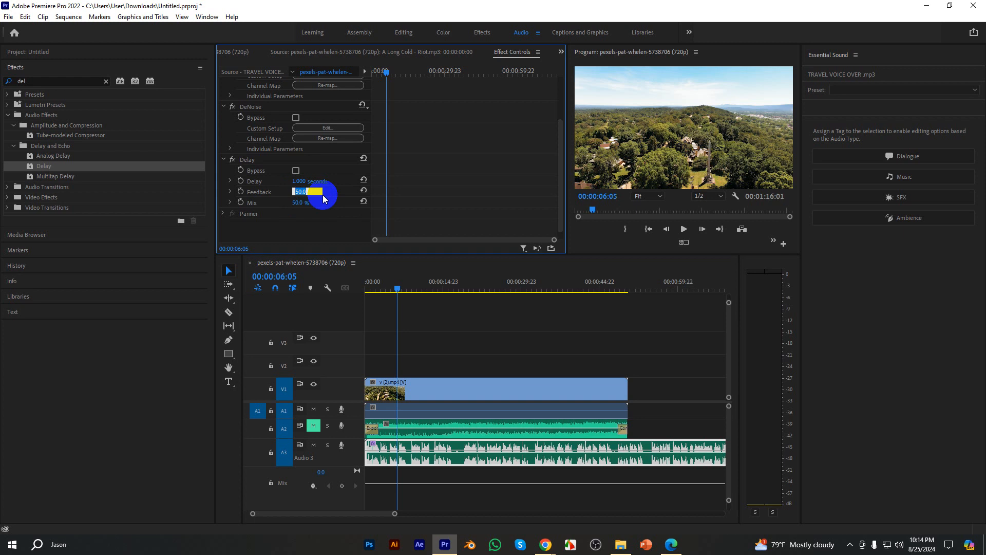
left_click(446, 427)
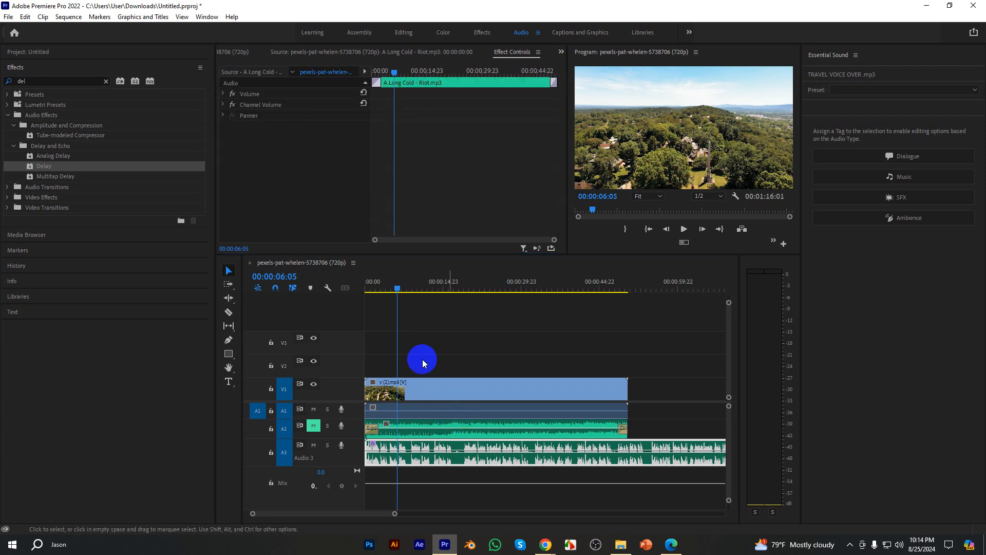
left_click(401, 451)
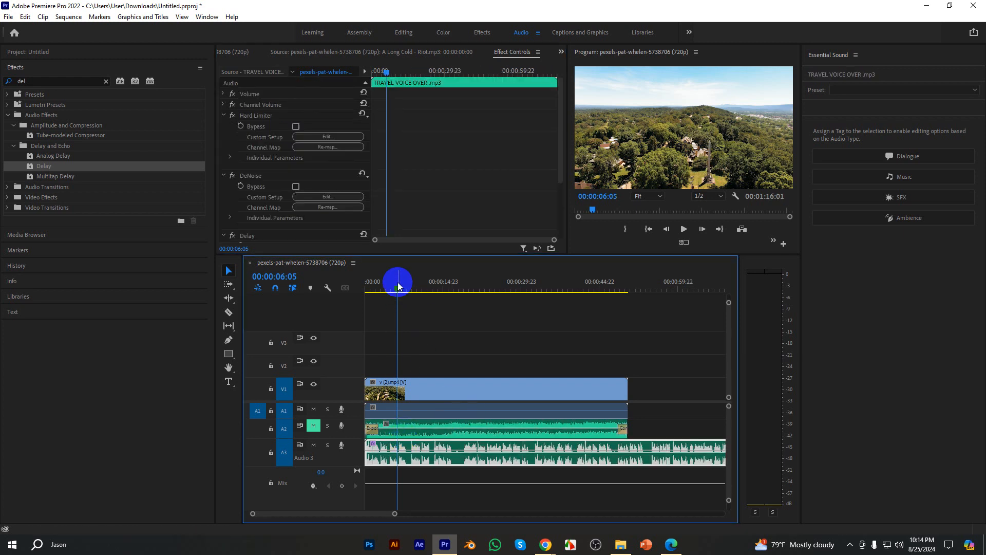
scroll(324, 194, "down", 3)
left_click_drag(396, 290, 340, 295)
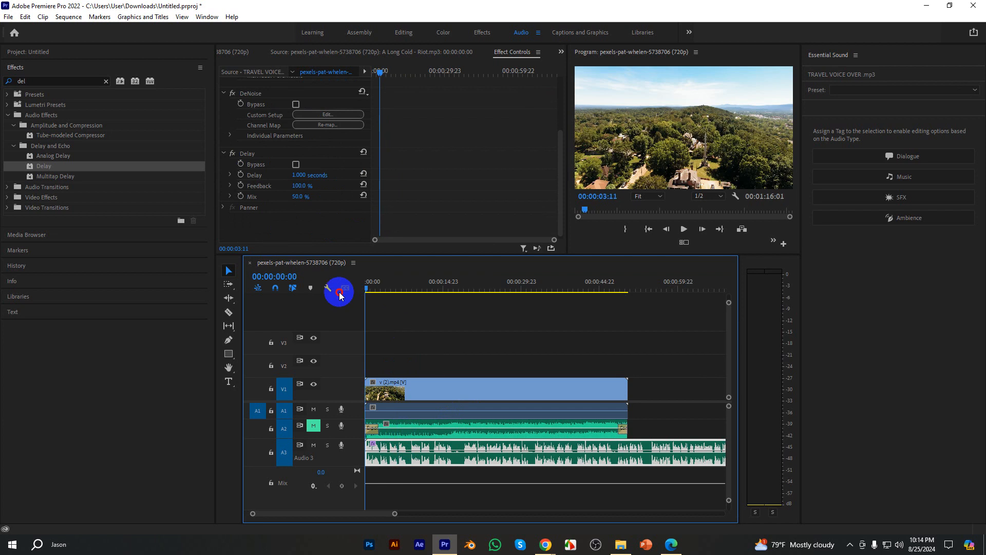
key("space")
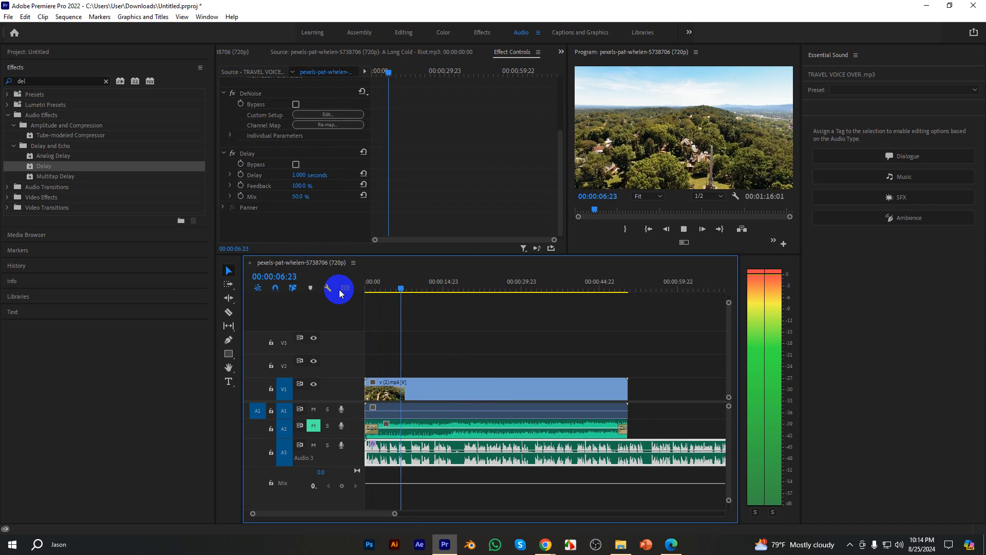
key("space")
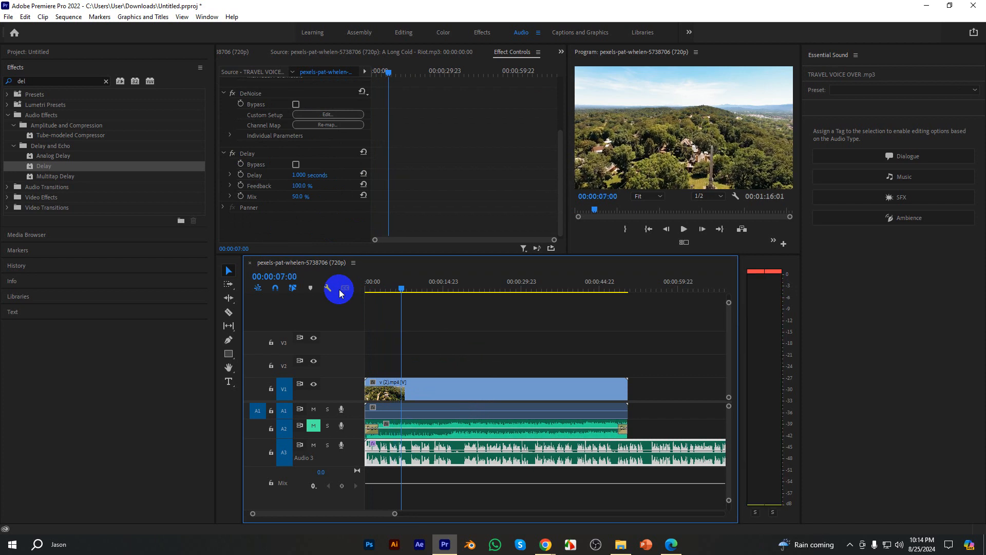
Set the Delay effect's feedback to 20% and play the voice-over from near the start of the sequence.
left_click(305, 184)
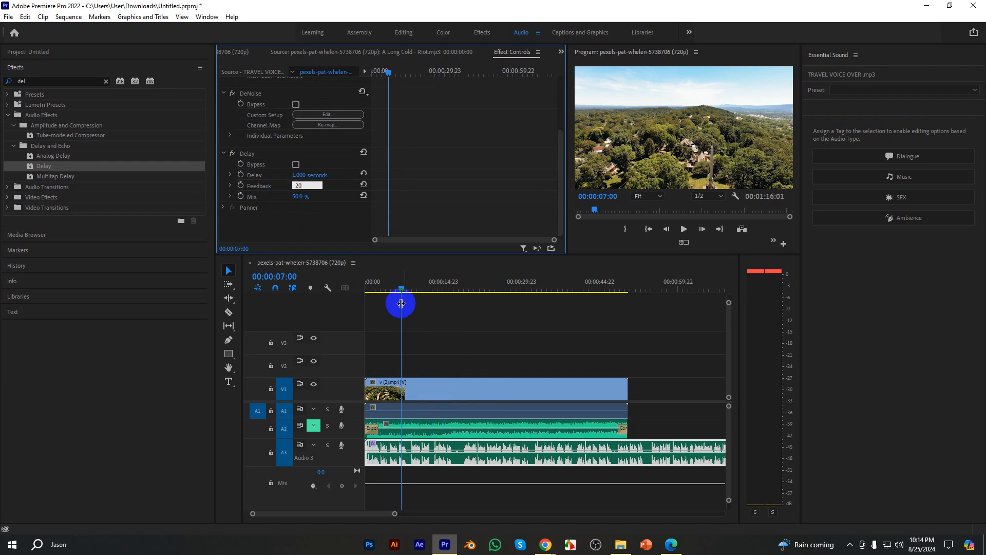
left_click(379, 288)
key("space")
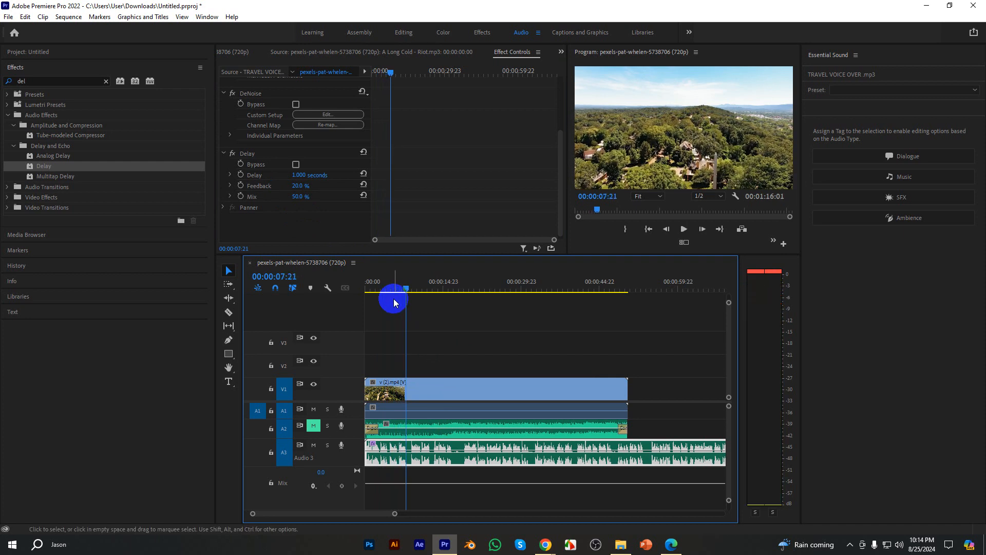
Set the Delay effect's feedback to 50%, leaving its mix value as it is.
left_click(299, 185)
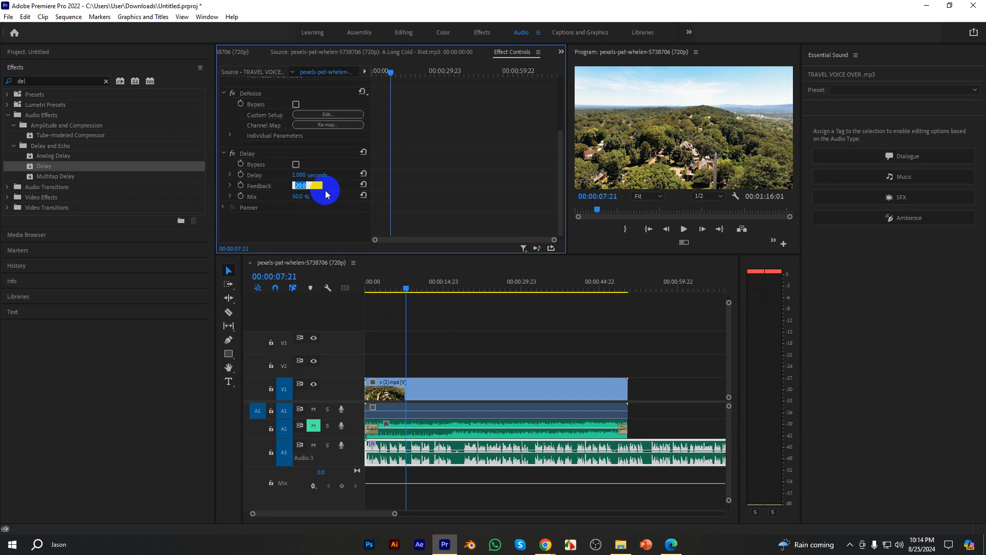
type("50")
left_click(310, 197)
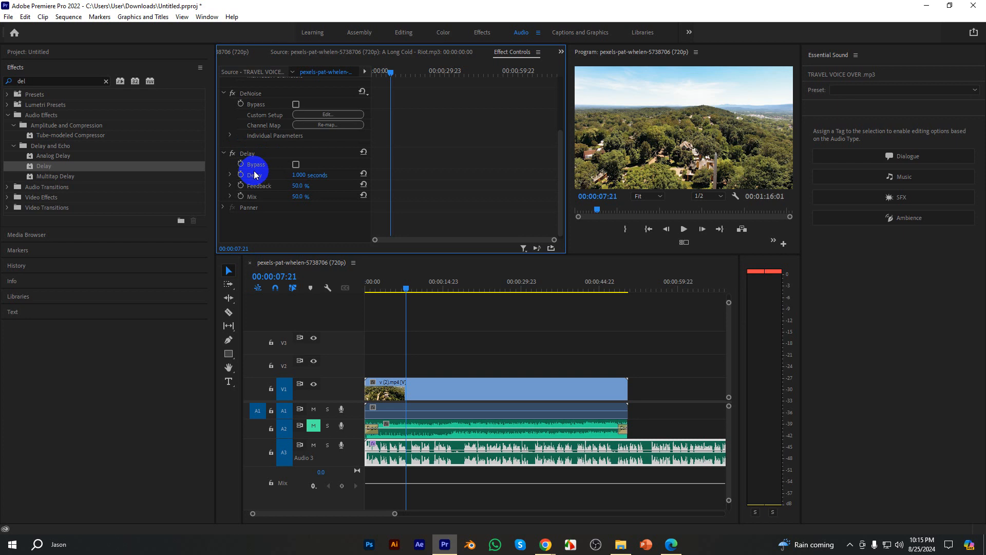
Delete the Delay effect from the voice-over clip, clear the effects search and return the playhead to the sequence start.
left_click(256, 154)
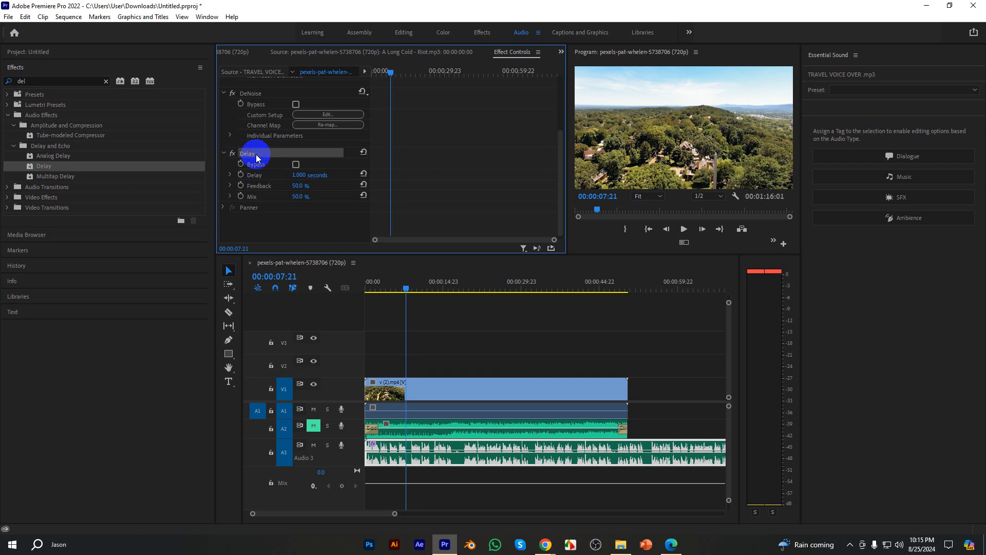
key("Delete")
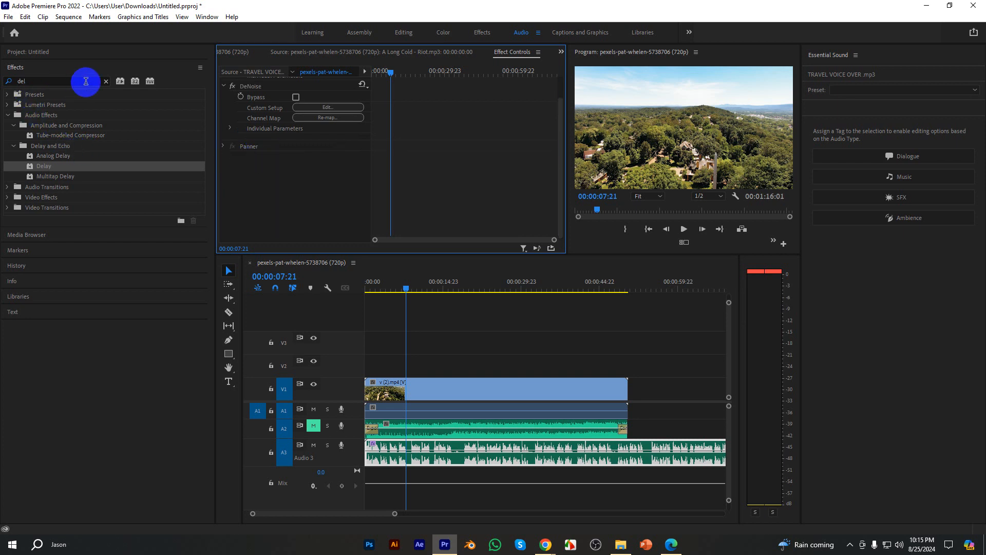
left_click(106, 82)
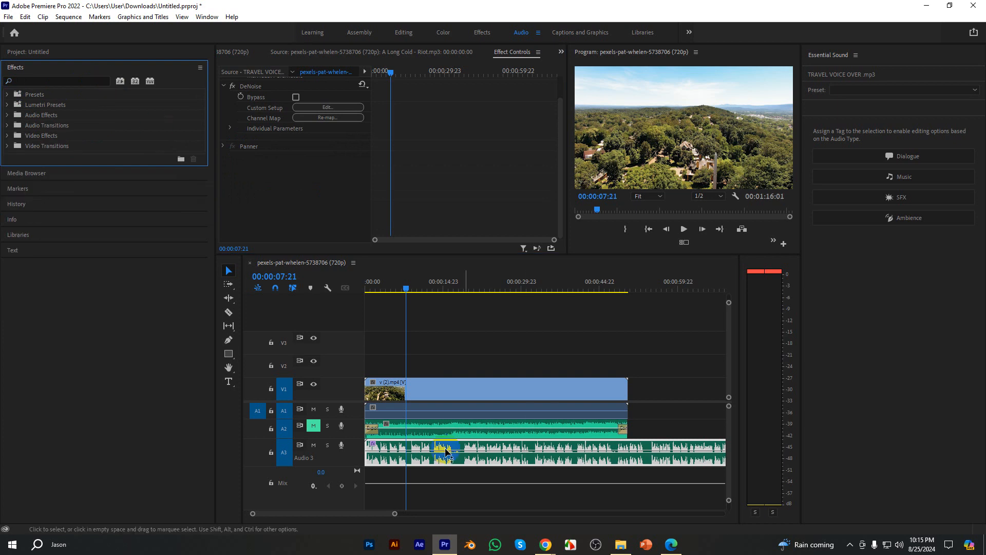
left_click(337, 286)
key("Home")
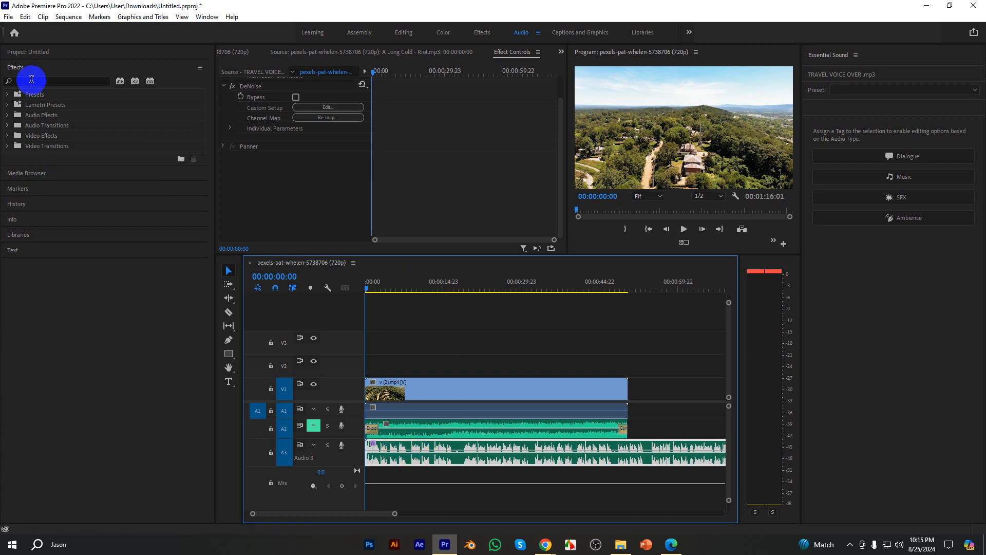
Find the Pitch Shifter audio effect and apply it to the voice-over clip on track A3.
left_click(31, 79)
type("pitch shif")
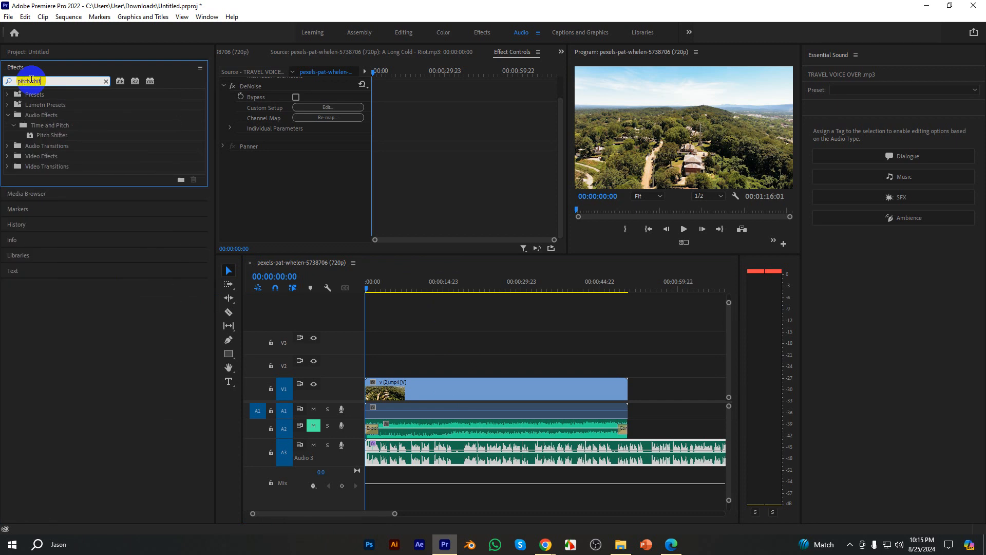
left_click(43, 134)
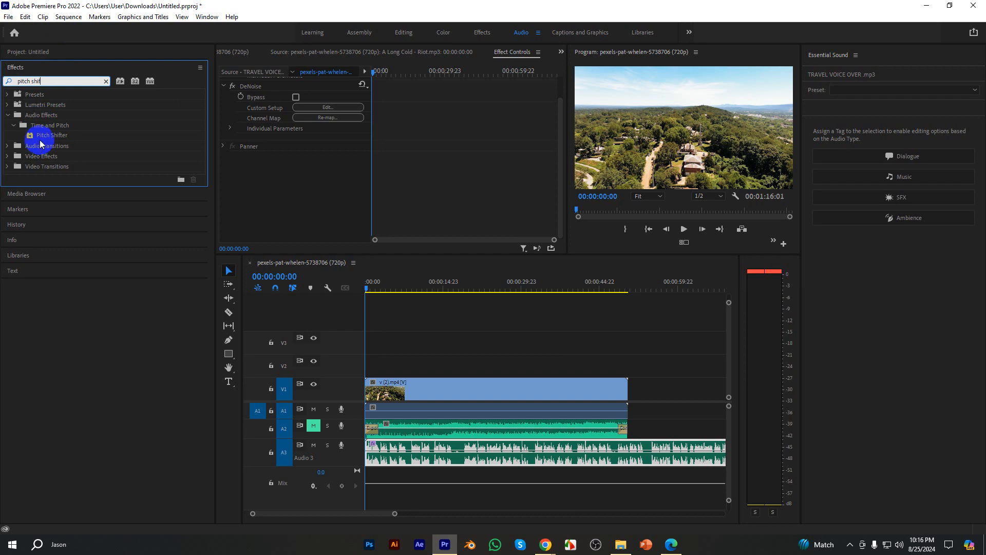
left_click_drag(40, 136, 412, 452)
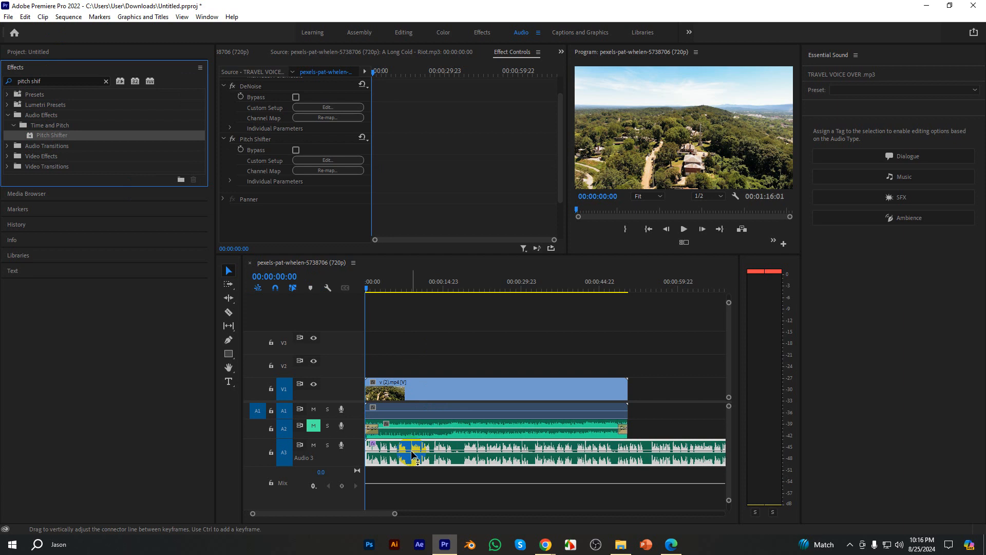
left_click(411, 448)
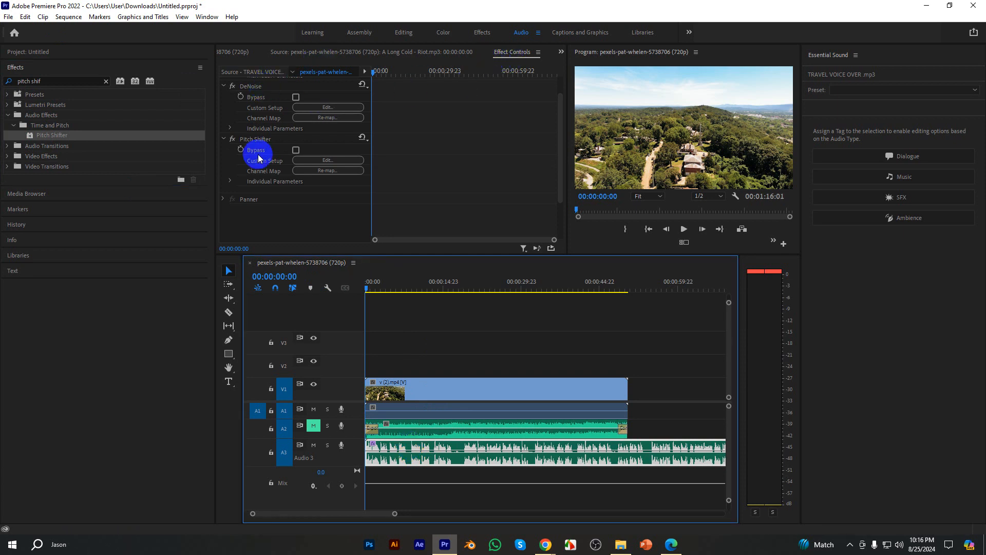
Open the custom setup of the voice-over's Pitch Shifter effect and look through its available presets.
left_click(325, 163)
left_click_drag(374, 172, 252, 125)
left_click(229, 137)
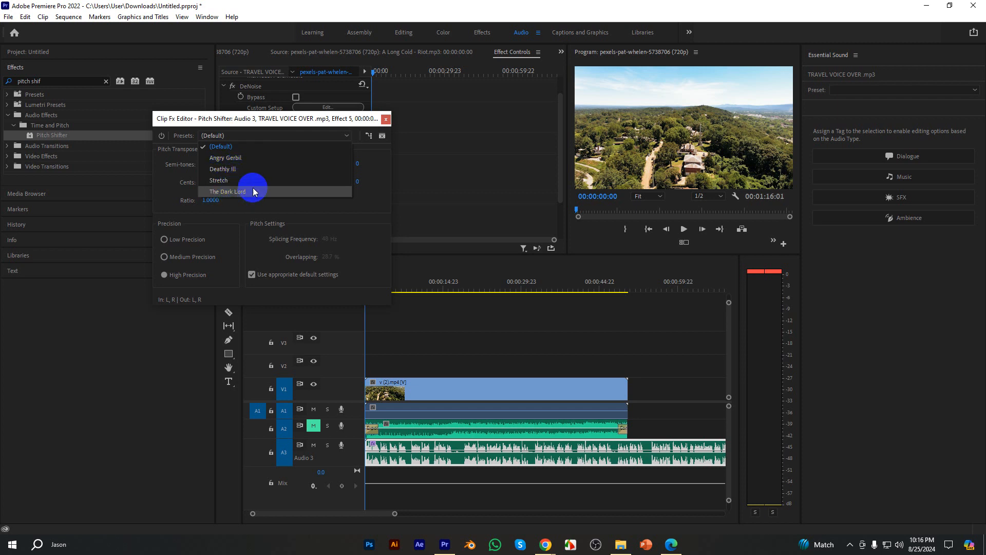
left_click(240, 122)
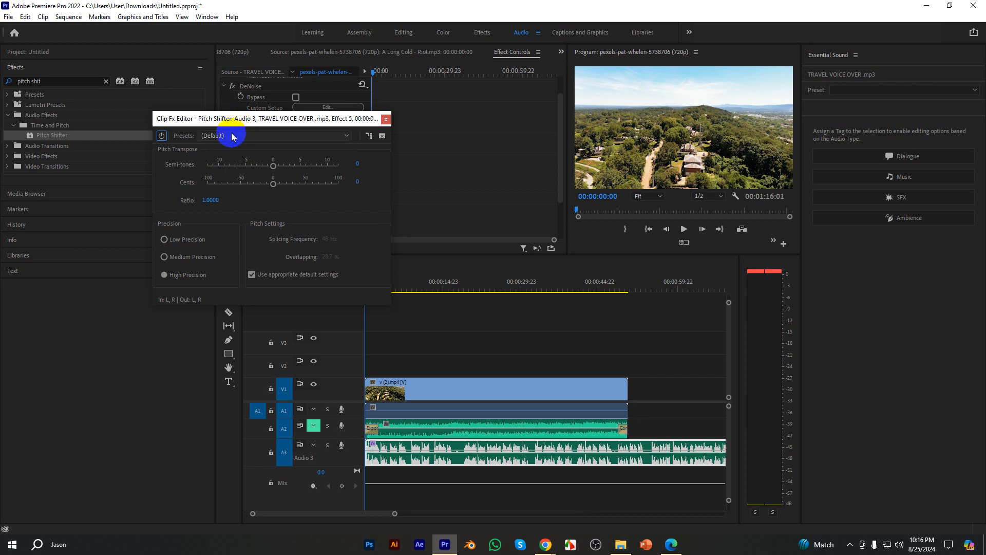
Apply the Angry Gerbil preset to the Pitch Shifter and play a few seconds of the voice-over from the start.
left_click(232, 136)
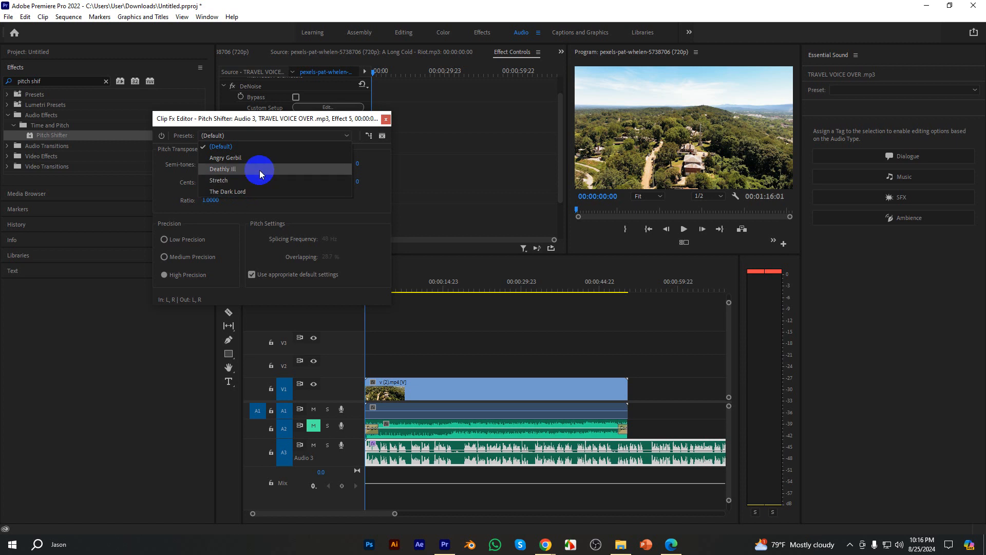
left_click(235, 159)
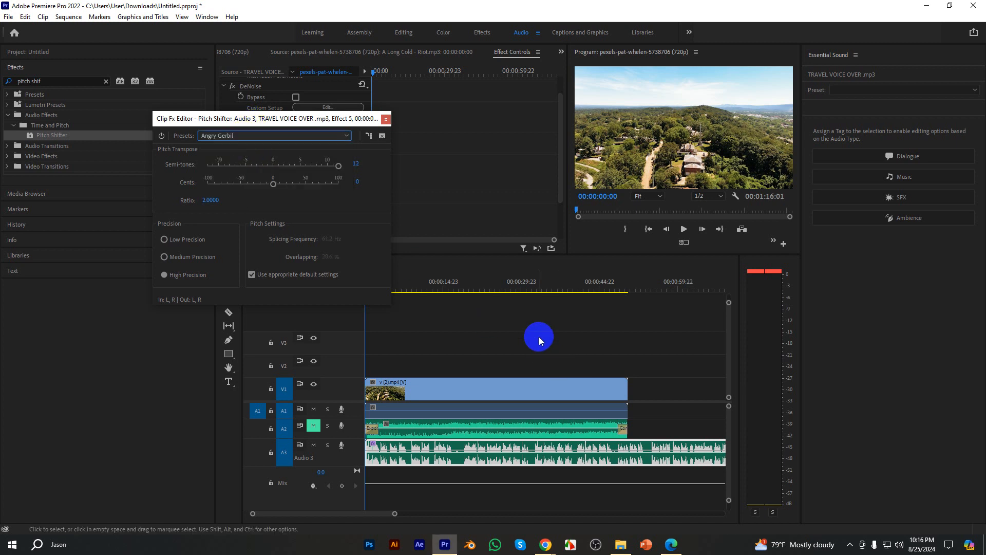
key("space")
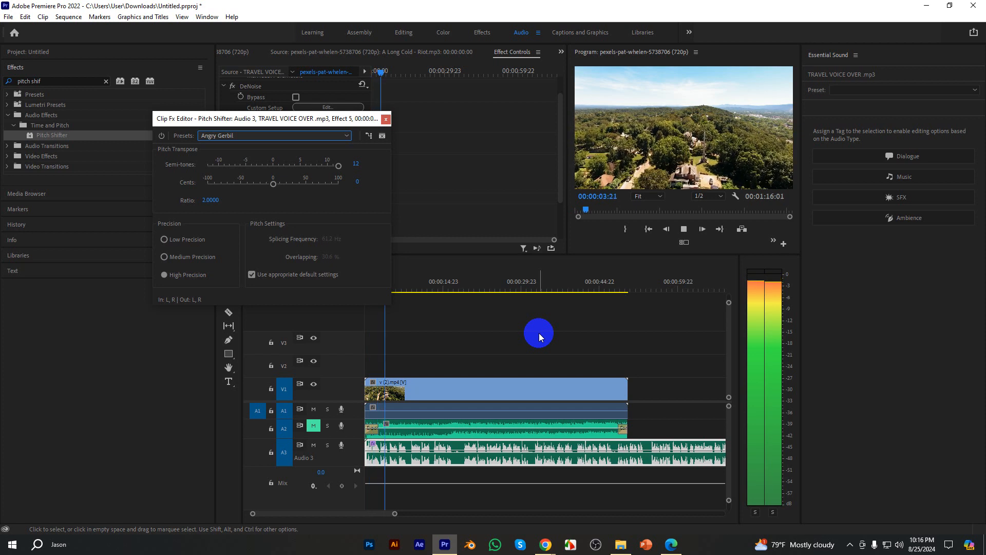
key("space")
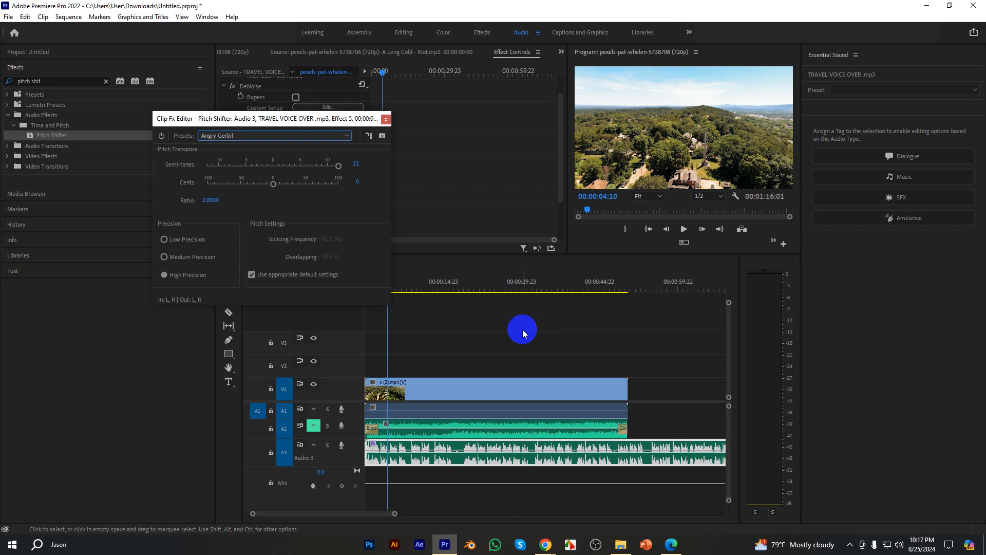
Switch the Pitch Shifter to the Deathly Ill preset and play the voice-over again from the sequence start.
left_click(213, 135)
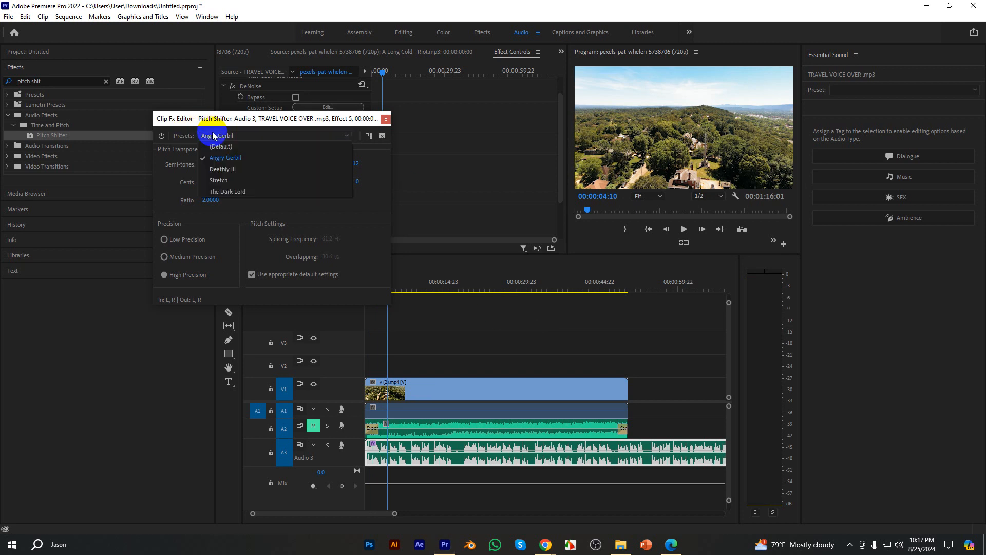
left_click(222, 168)
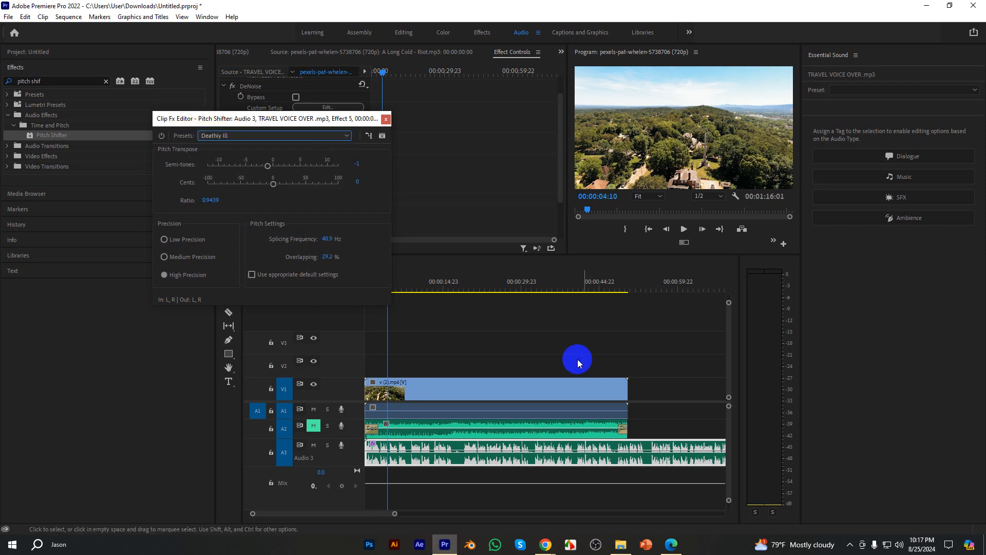
key("space")
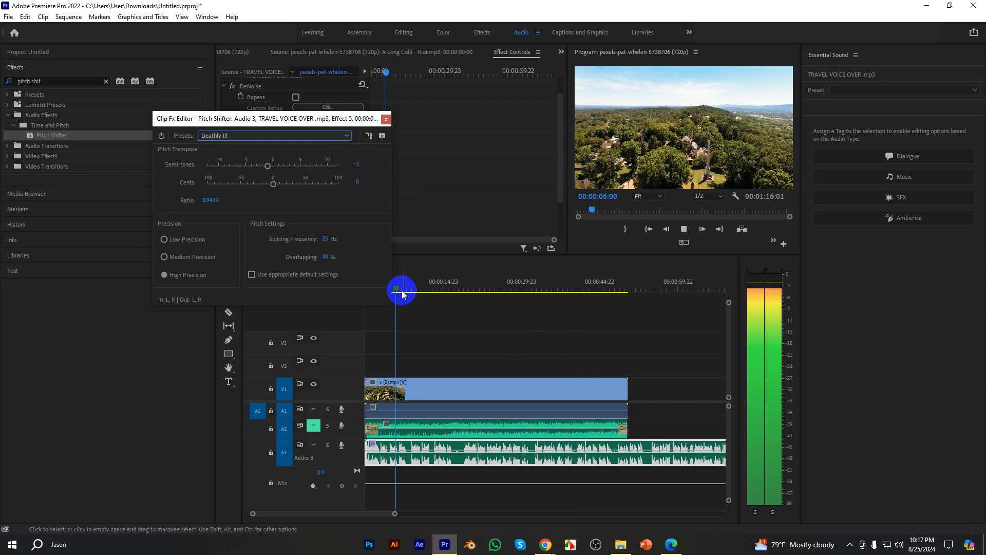
left_click_drag(402, 291, 341, 295)
key("space")
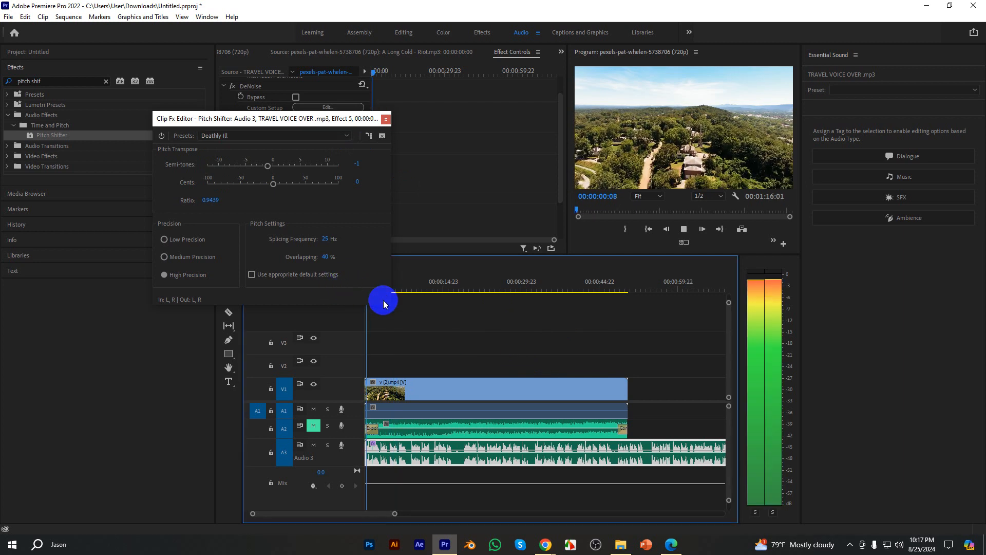
Switch the Pitch Shifter to the Stretch preset and listen to several seconds of the voice-over.
left_click(221, 136)
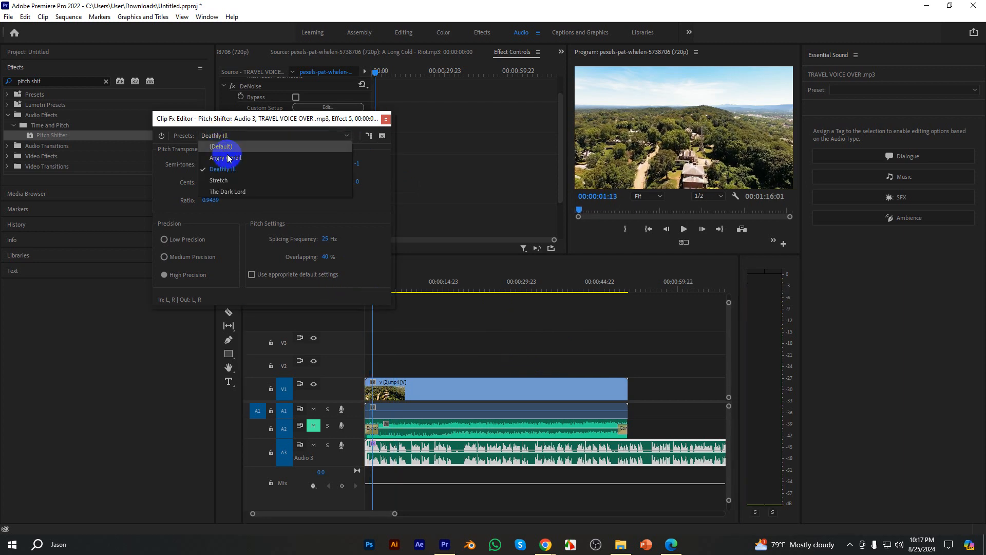
left_click(219, 180)
key("space")
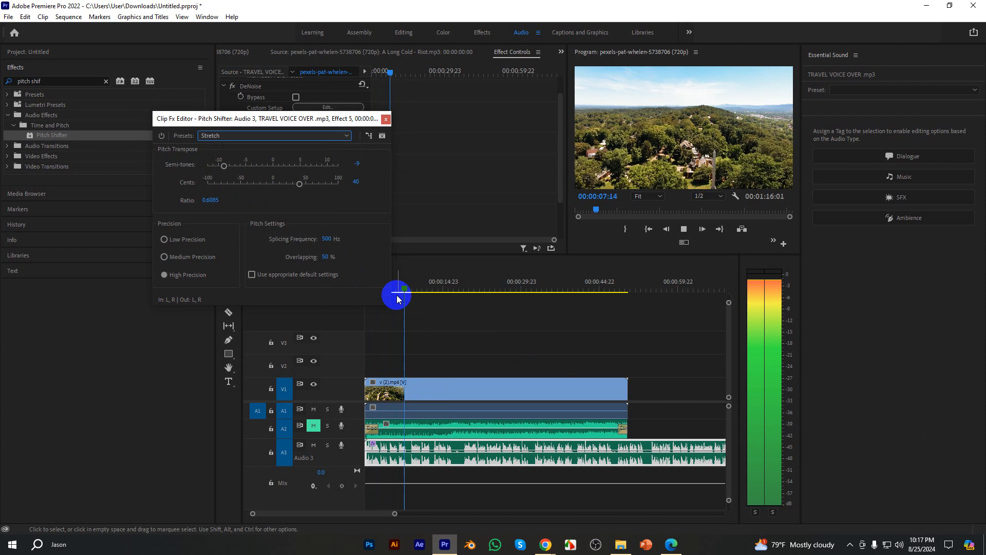
key("space")
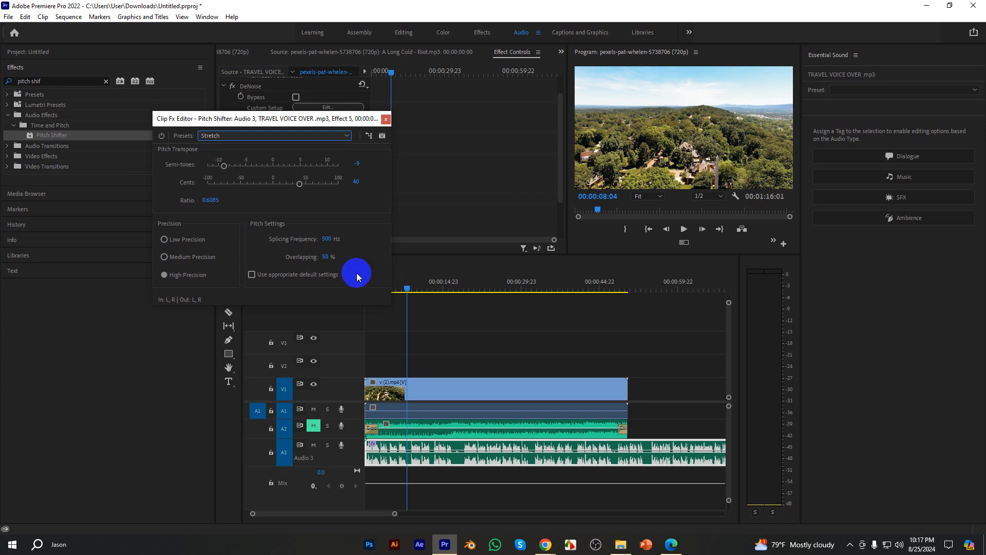
Switch the Pitch Shifter to The Dark Lord preset and listen to the voice-over with it.
left_click(224, 137)
left_click(222, 191)
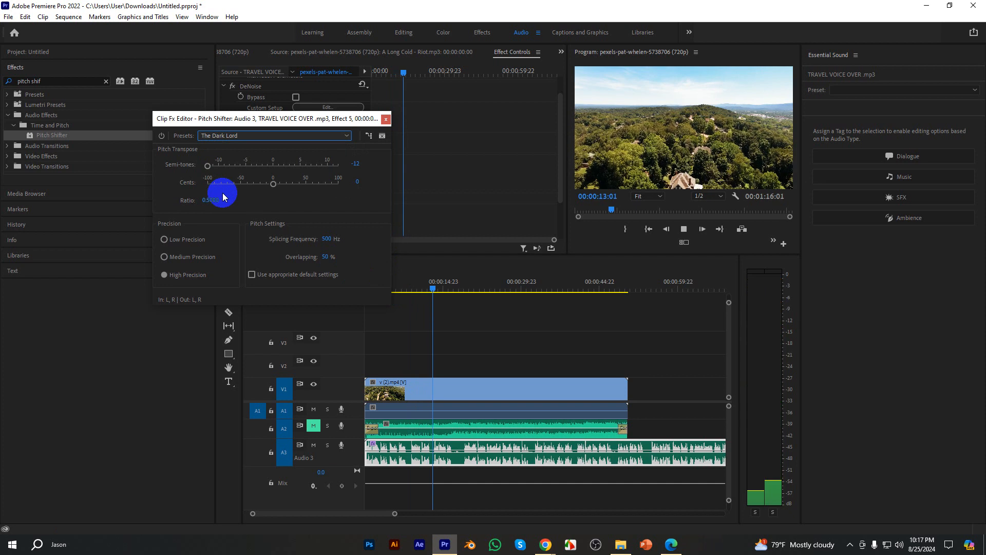
key("space")
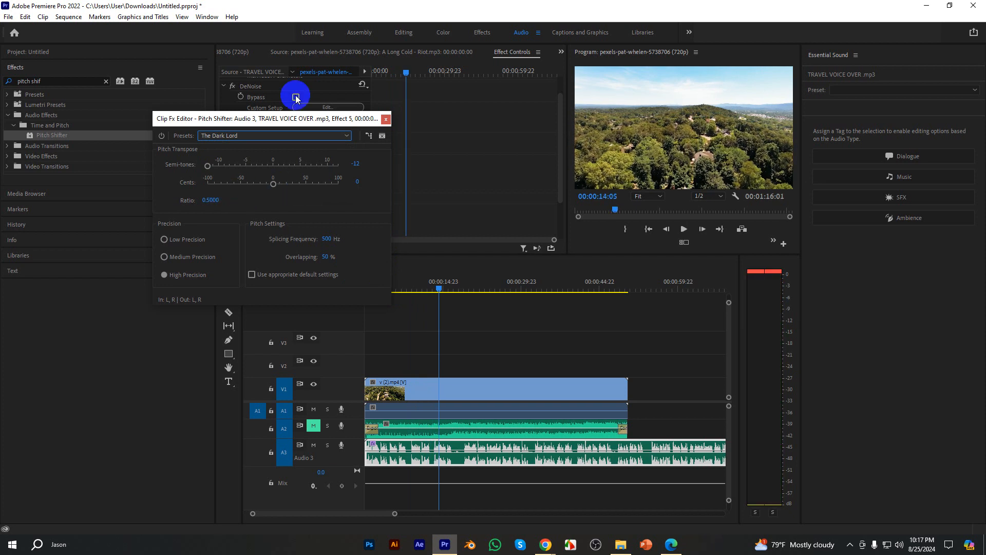
Return the Pitch Shifter to its (Default) preset and move its settings window clear of the effect controls.
left_click(221, 136)
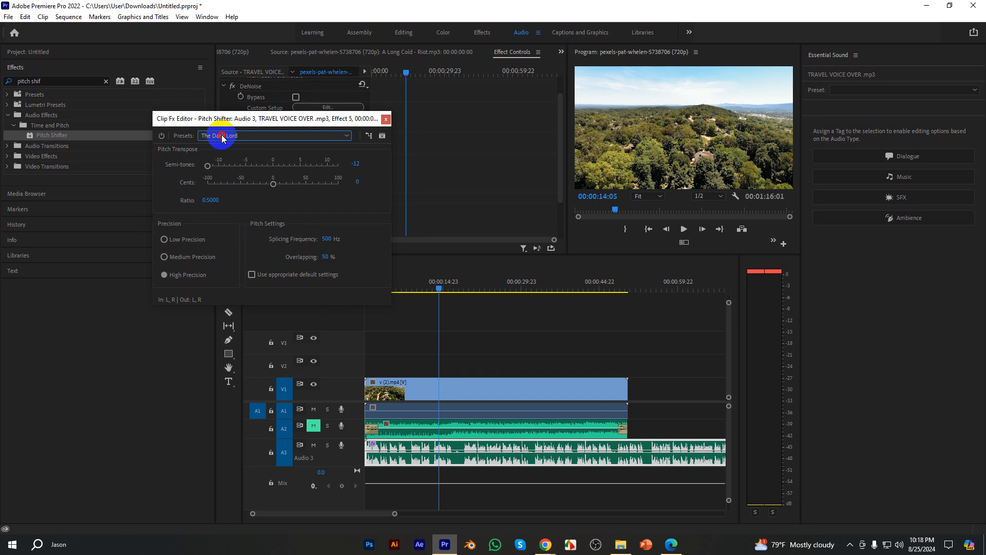
left_click(221, 146)
left_click_drag(256, 119, 468, 176)
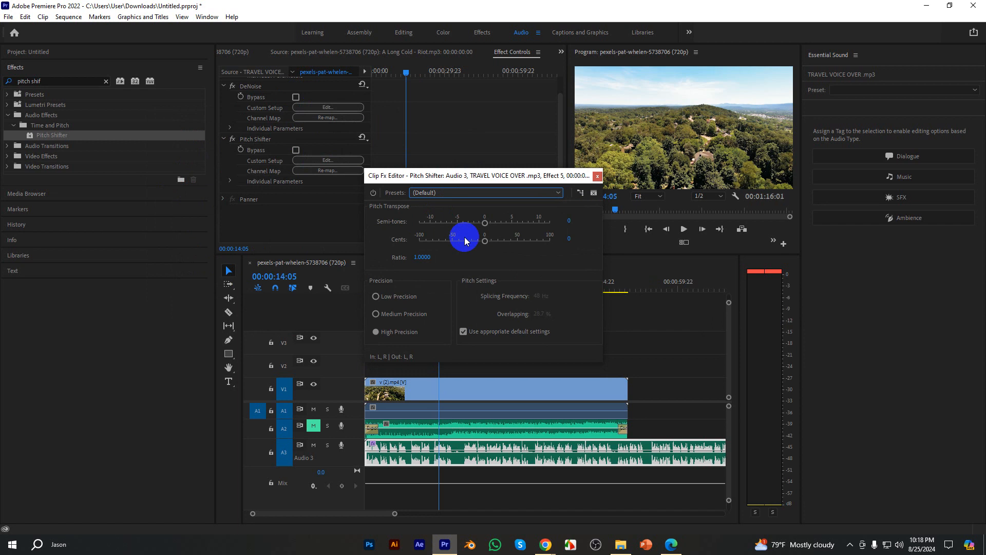
Play the voice-over clip from around 20 seconds and bring up its Pitch Shifter settings again.
left_click(470, 386)
left_click(468, 284)
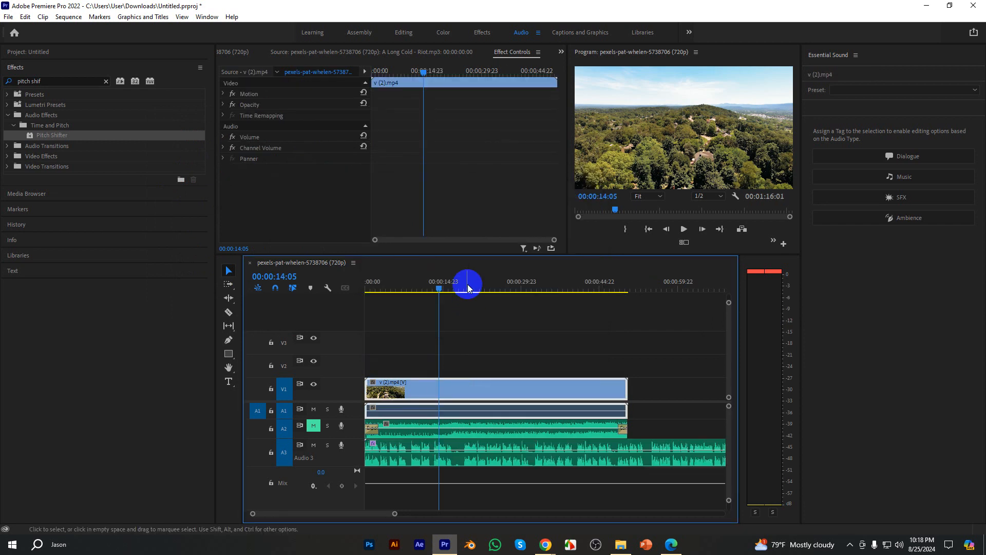
left_click(476, 441)
key("space")
key("space")
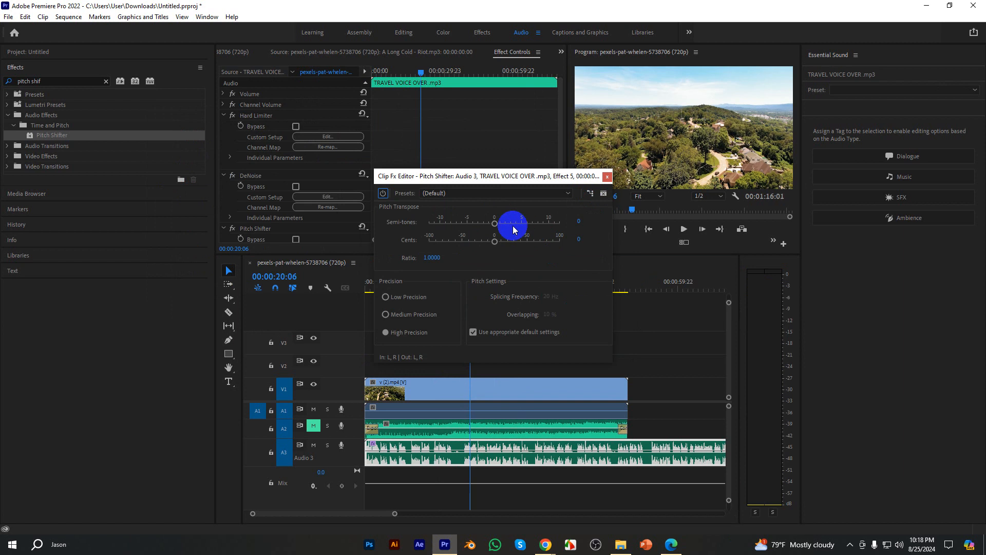
Raise the Pitch Shifter's semi-tones to 5 and listen to a short stretch of the voice-over.
left_click_drag(497, 223, 522, 224)
key("space")
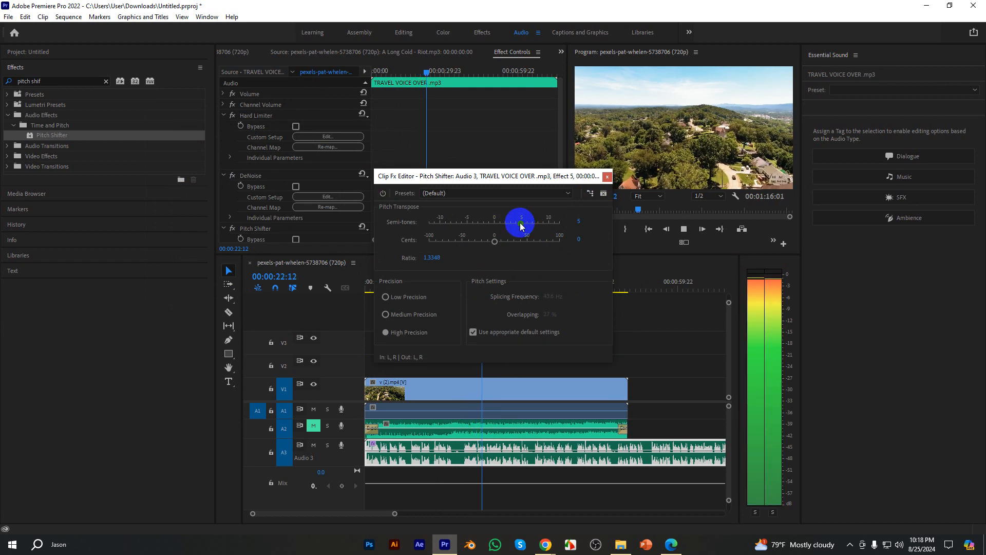
key("space")
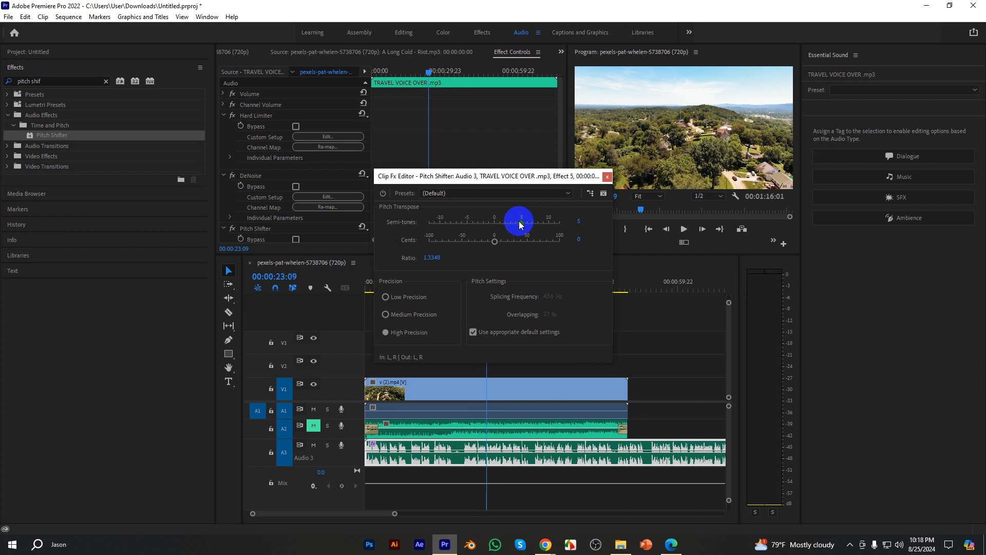
Raise the Pitch Shifter's semi-tones to 10 and listen to the next part of the voice-over.
left_click_drag(519, 225, 551, 224)
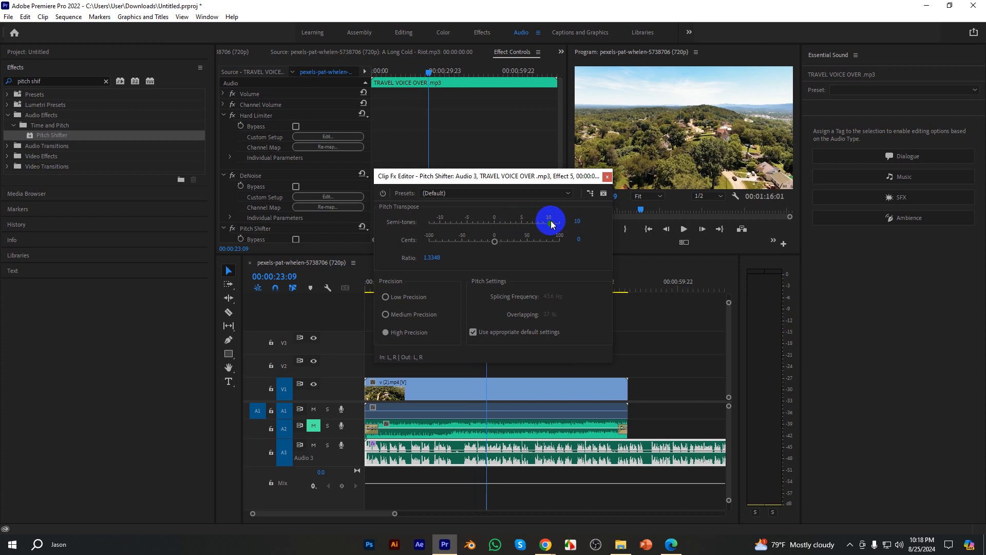
key("space")
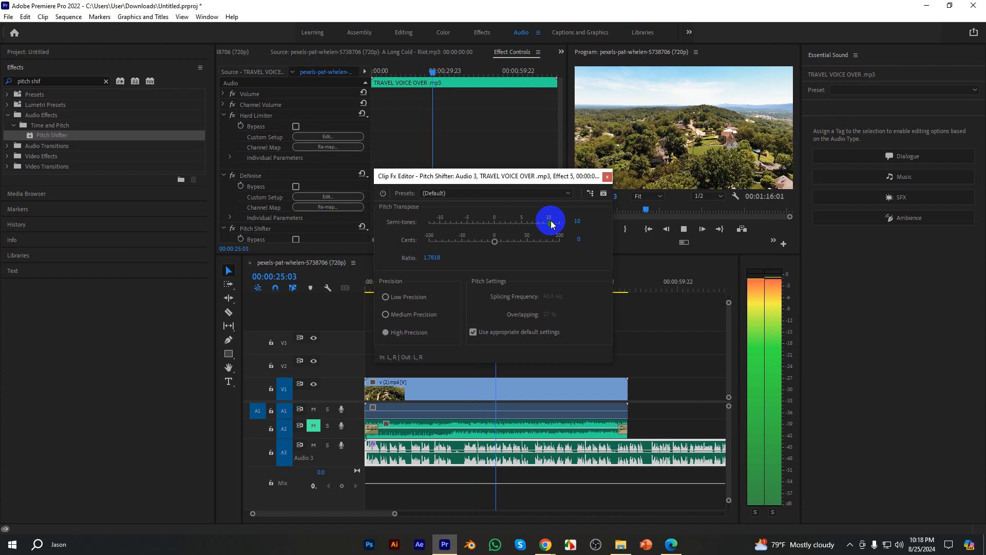
key("space")
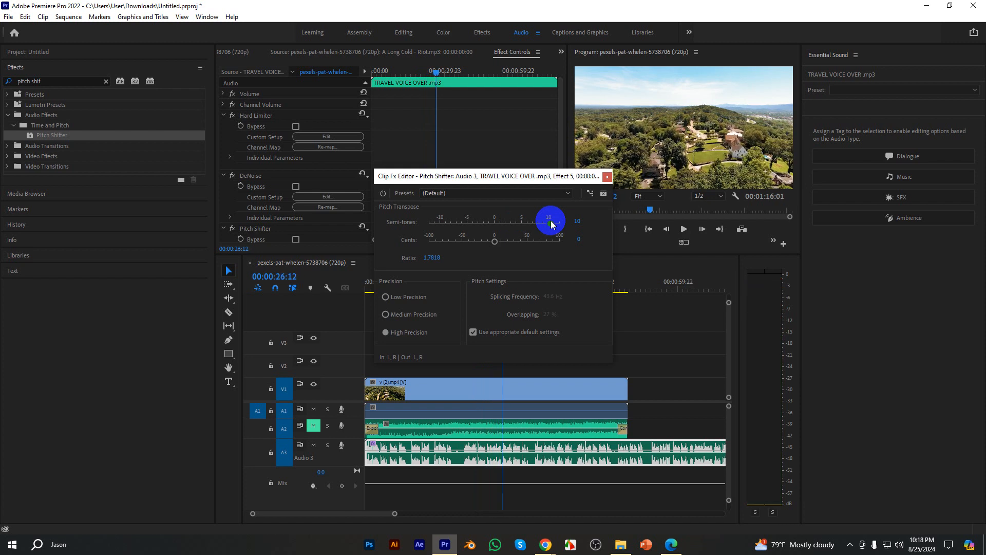
Lower the Pitch Shifter's semi-tones to 2 and play the voice-over from about 19 seconds.
left_click_drag(551, 223, 505, 228)
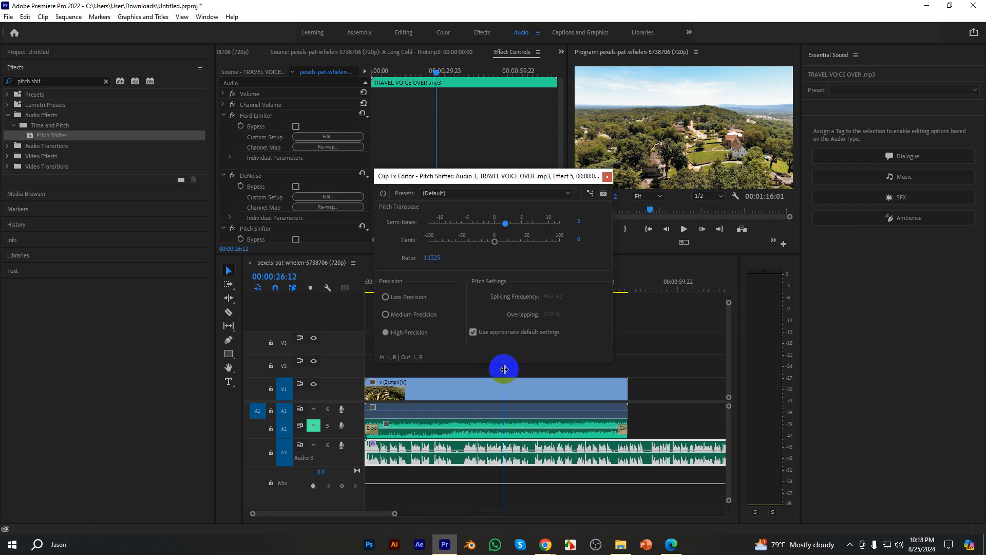
left_click_drag(503, 368, 467, 373)
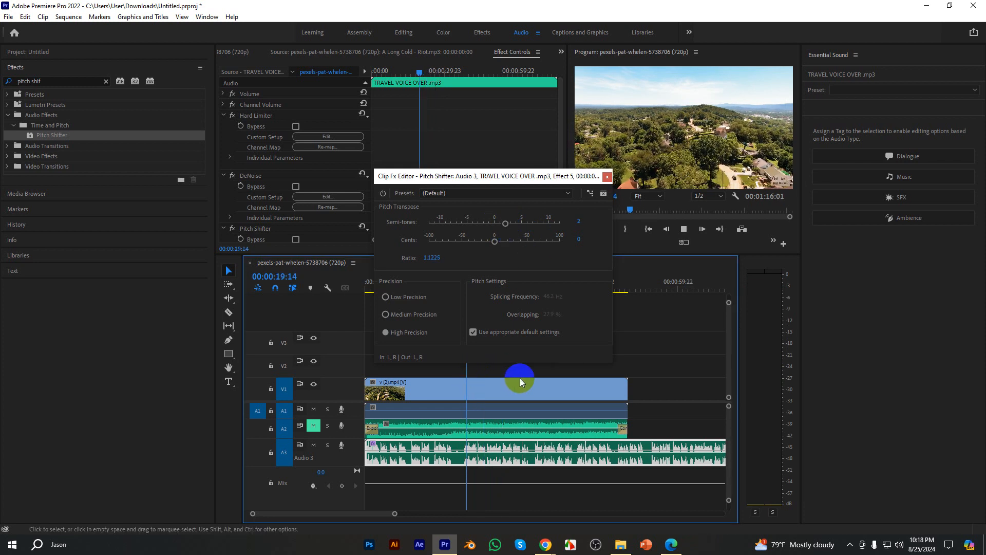
key("space")
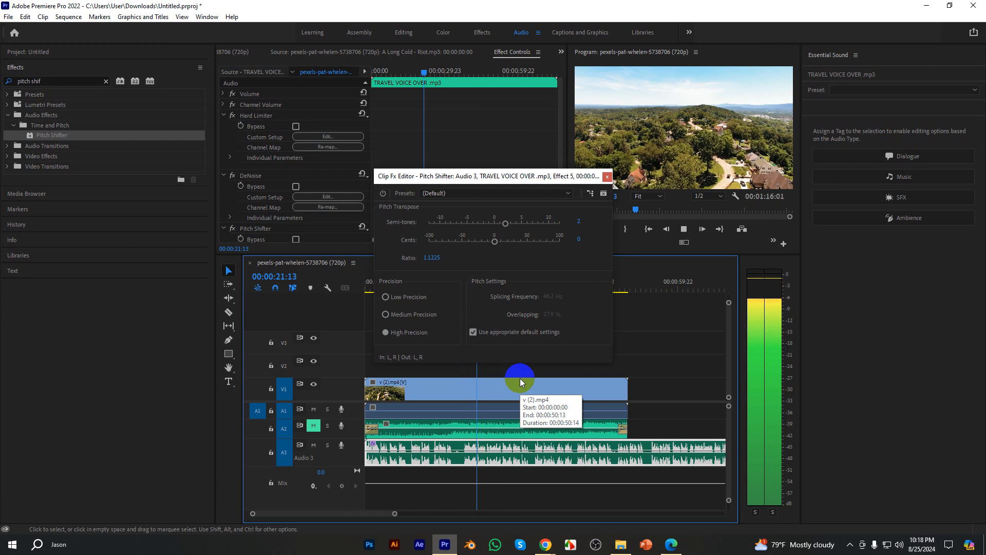
key("space")
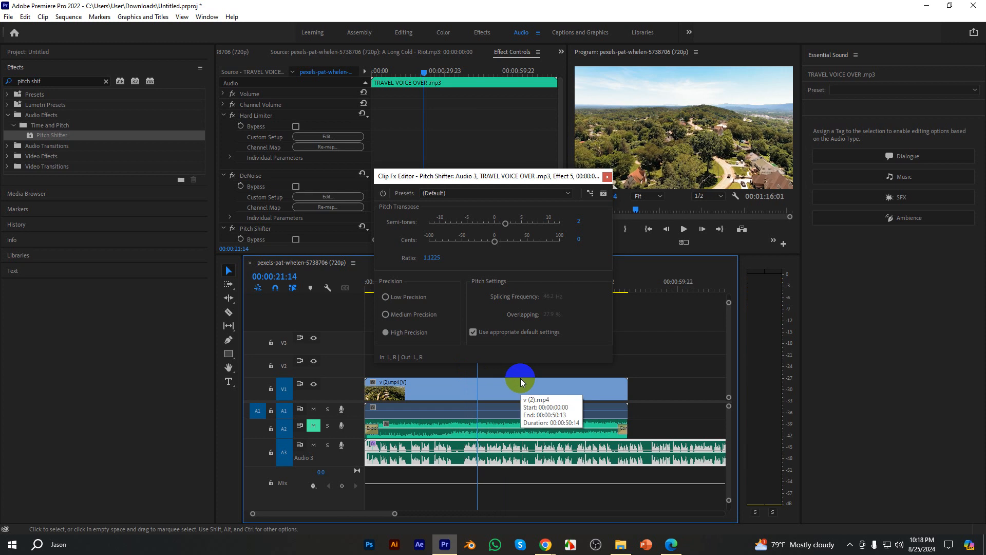
Bring the Pitch Shifter's semi-tones back to 0 and replay the voice-over from a slightly earlier point.
left_click(501, 224)
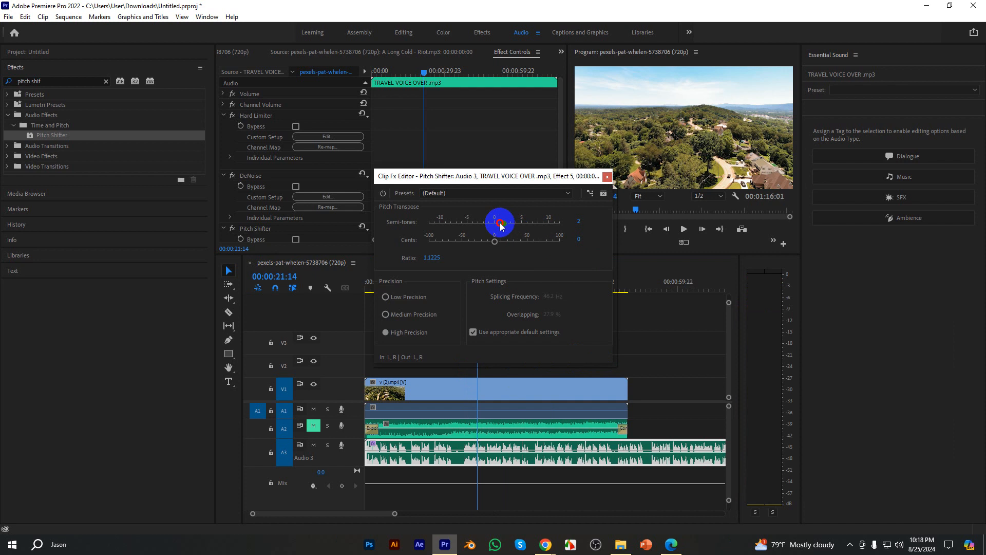
left_click_drag(501, 224, 494, 226)
left_click_drag(476, 373, 454, 372)
key("space")
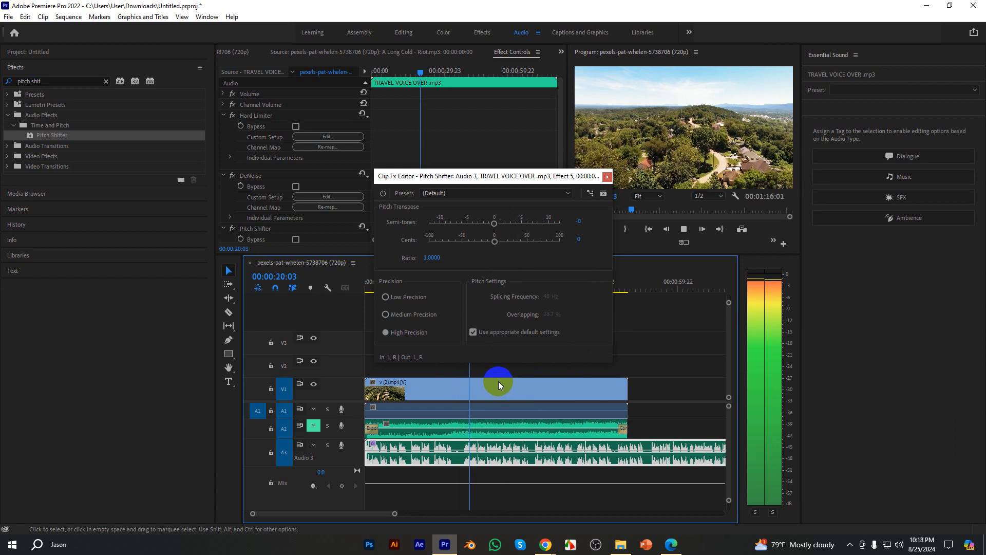
key("space")
left_click(495, 224)
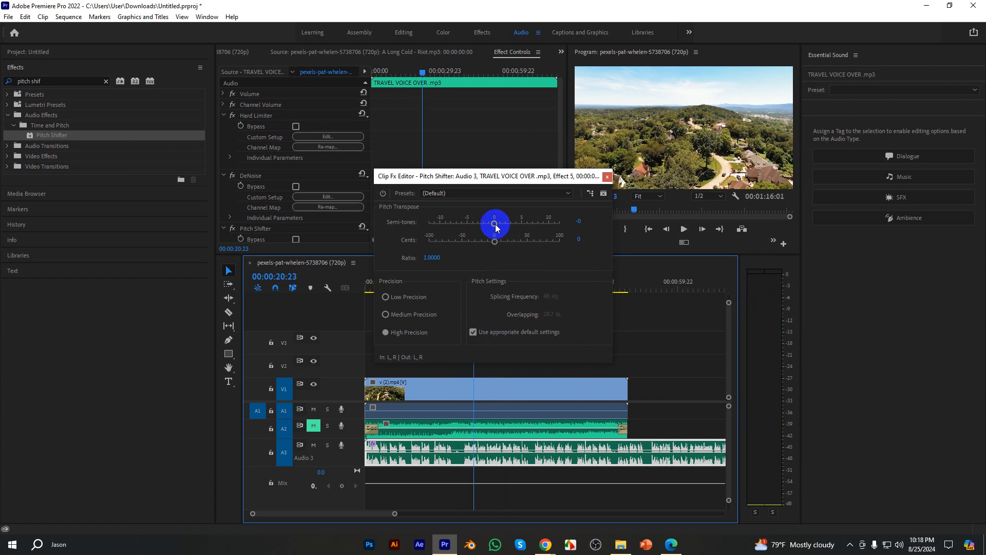
Raise the Pitch Shifter's semi-tones to 2 and listen to a short stretch of the voice-over.
left_click_drag(495, 227, 507, 227)
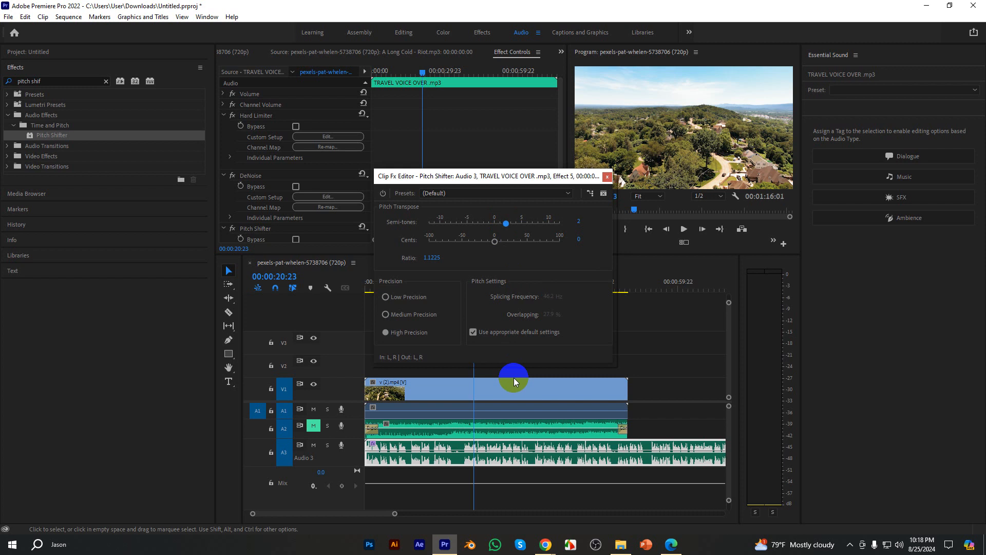
key("space")
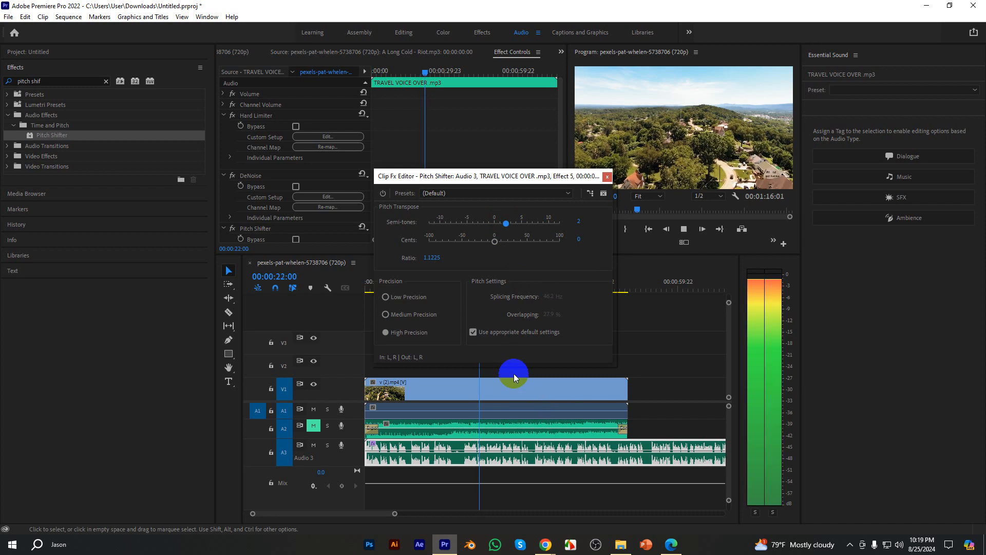
key("space")
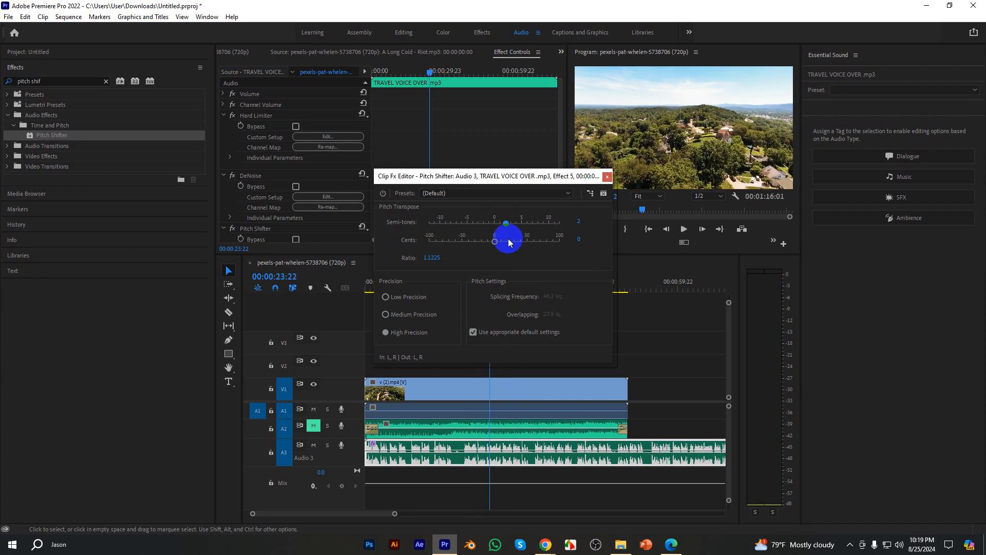
Lower the Pitch Shifter's semi-tones to 1 and play the next stretch of the voice-over.
left_click_drag(507, 225, 502, 226)
key("space")
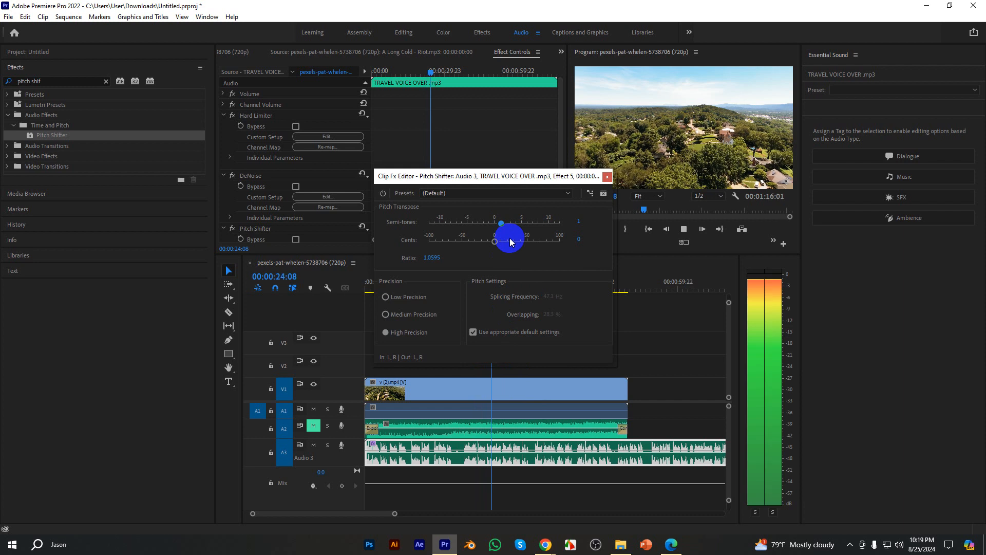
key("space")
Return the Pitch Shifter's semi-tones to 2 and continue playing the voice-over from about 26 seconds.
left_click(502, 224)
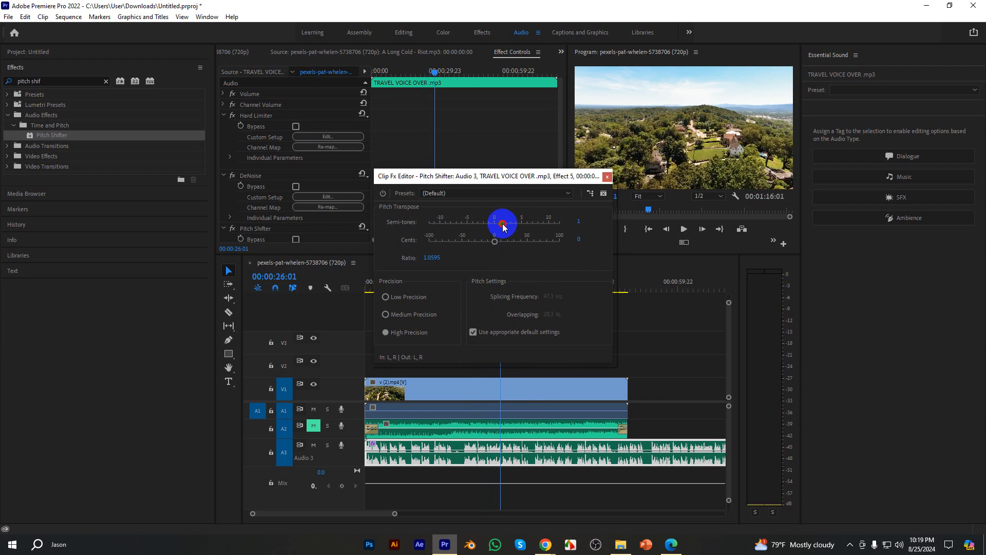
left_click_drag(503, 227, 504, 228)
key("space")
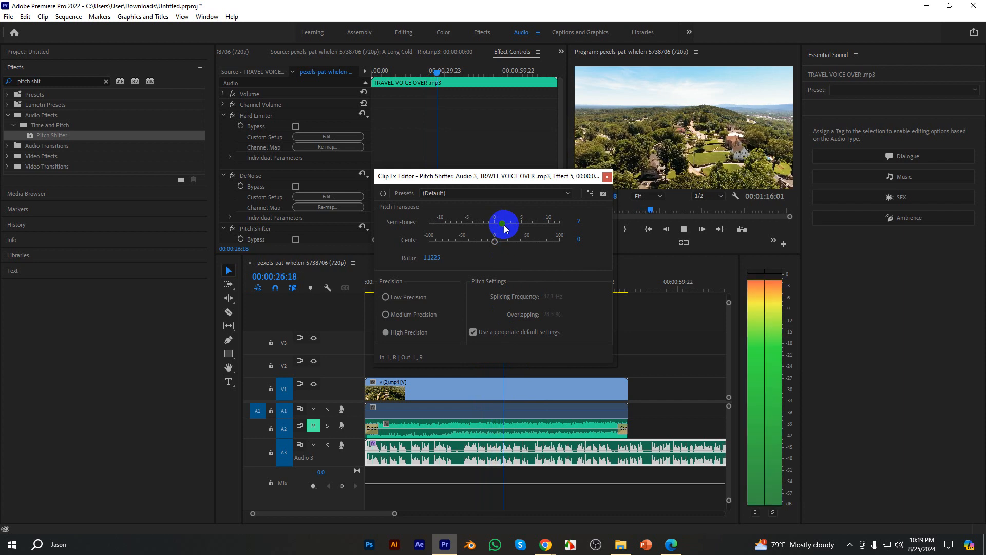
key("space")
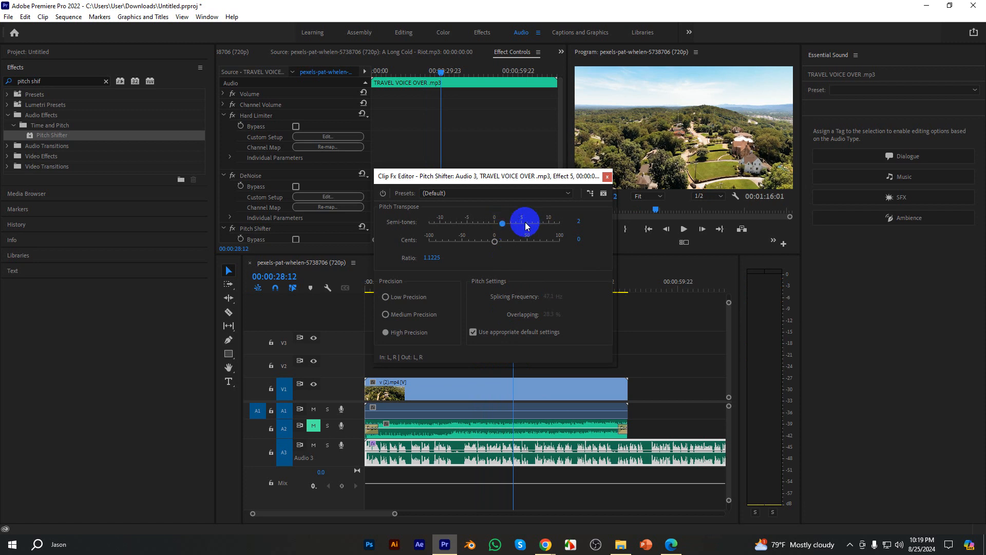
Set the Pitch Shifter's semi-tones to -5 and replay the voice-over from an earlier point.
left_click_drag(503, 221, 468, 224)
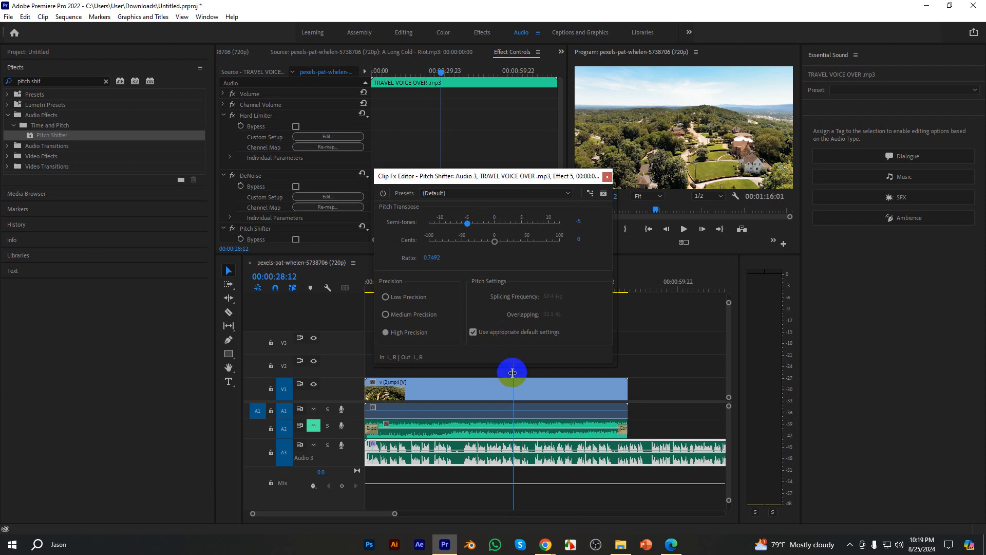
left_click(467, 374)
key("space")
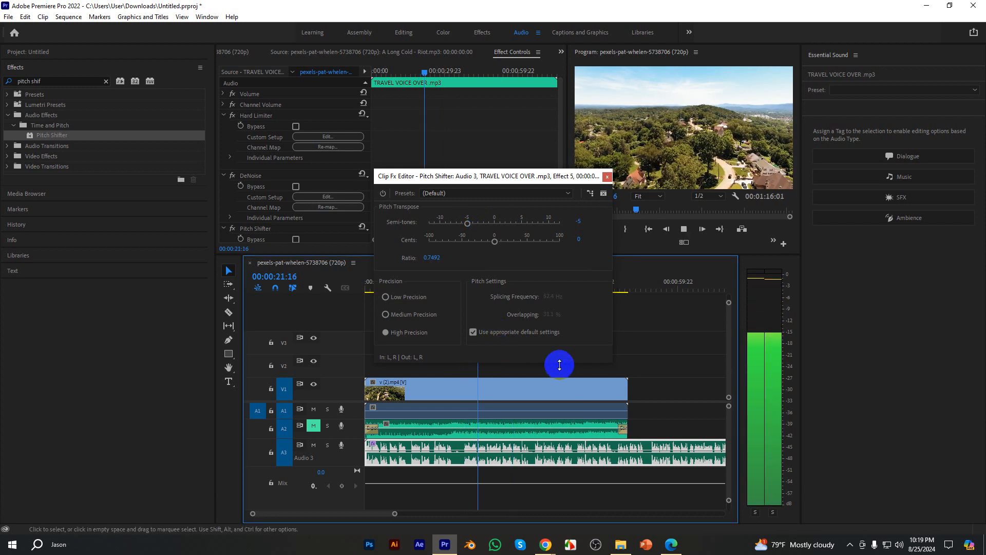
key("space")
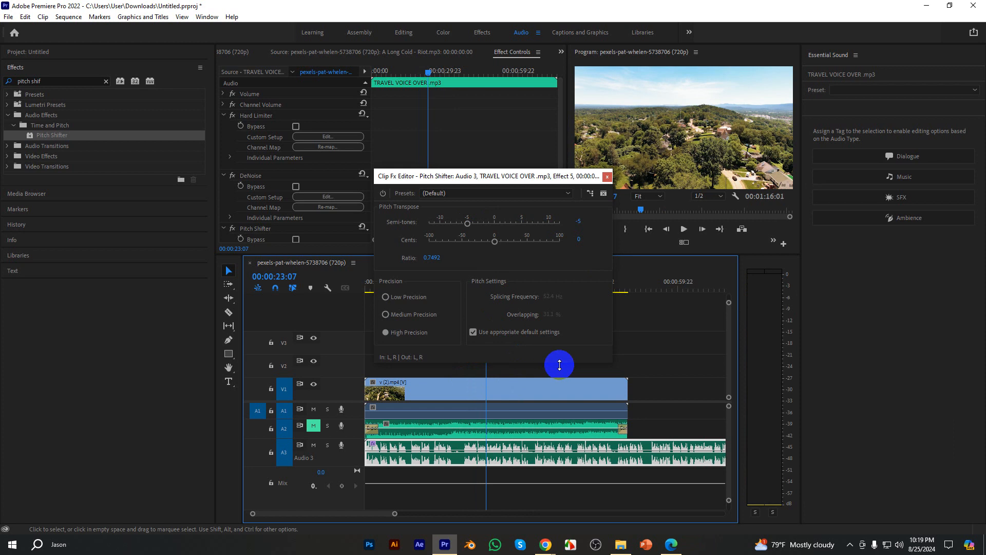
key("space")
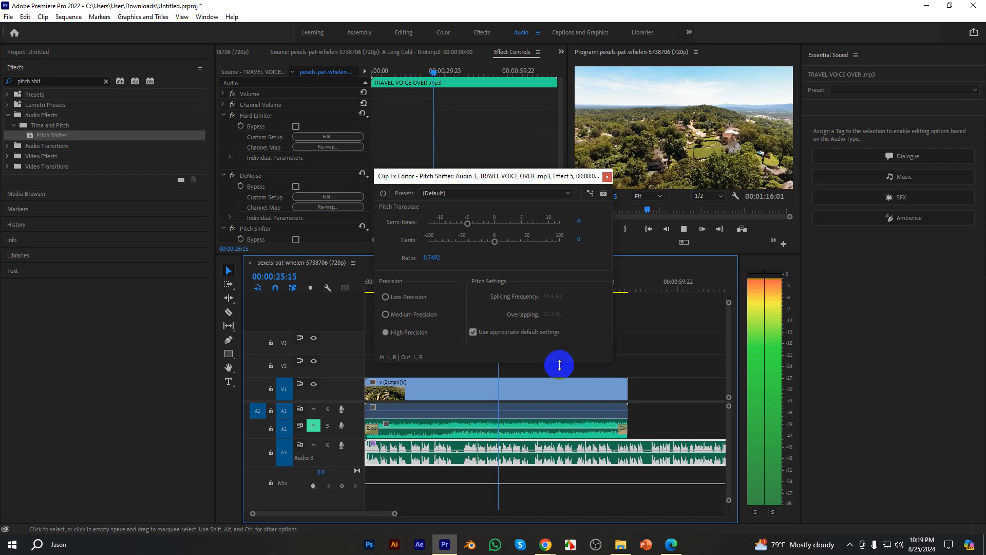
key("space")
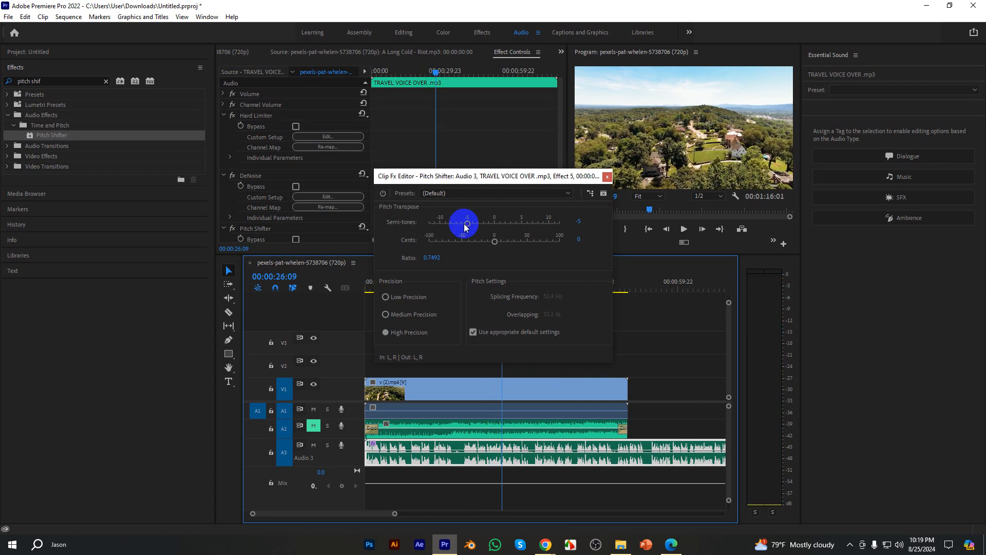
Try -7 semi-tones in the Pitch Shifter, settle on -6, and listen to the voice-over.
left_click_drag(467, 223, 452, 227)
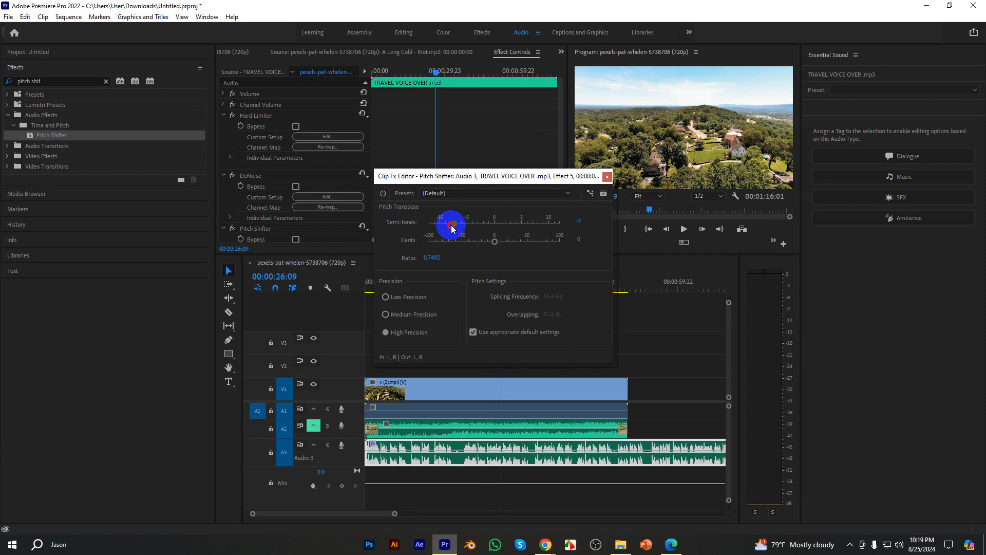
key("space")
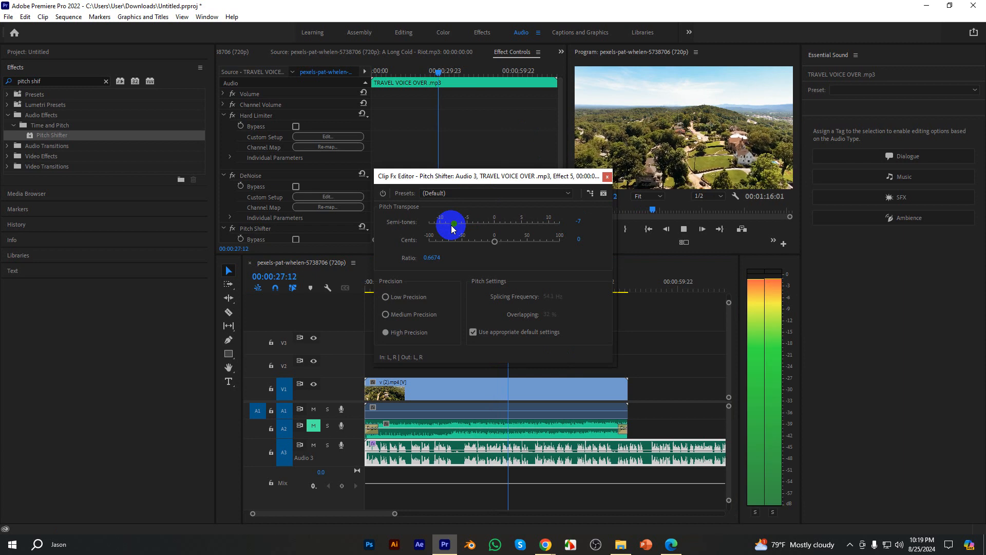
left_click_drag(451, 228, 459, 227)
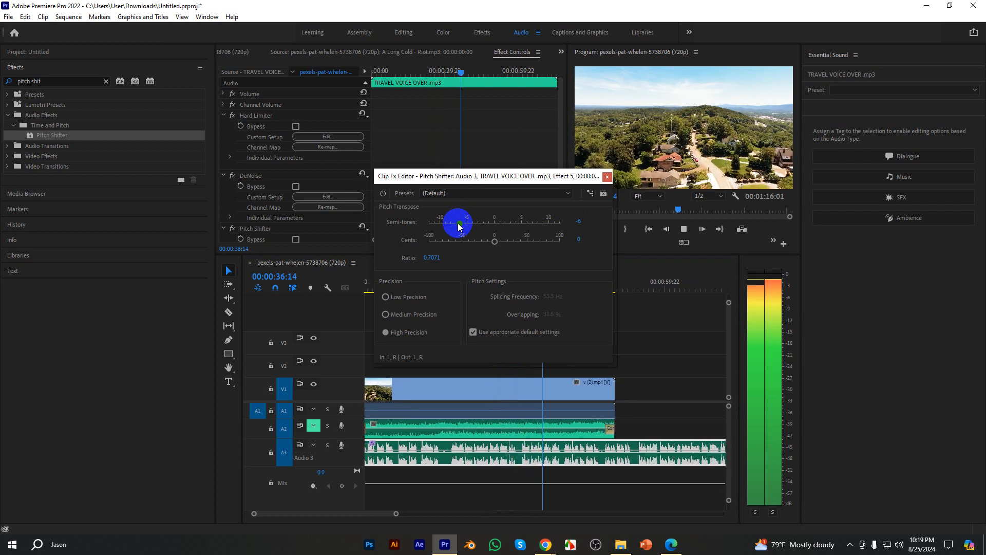
key("space")
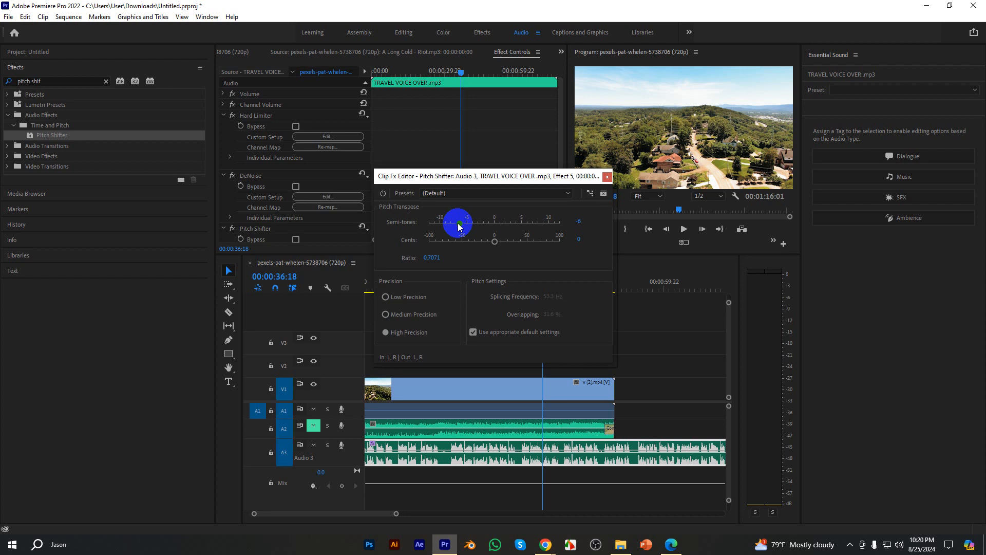
Set the Pitch Shifter's cents to 29, listen to a short stretch, and close the effect editor.
left_click(493, 241)
left_click_drag(492, 243, 513, 247)
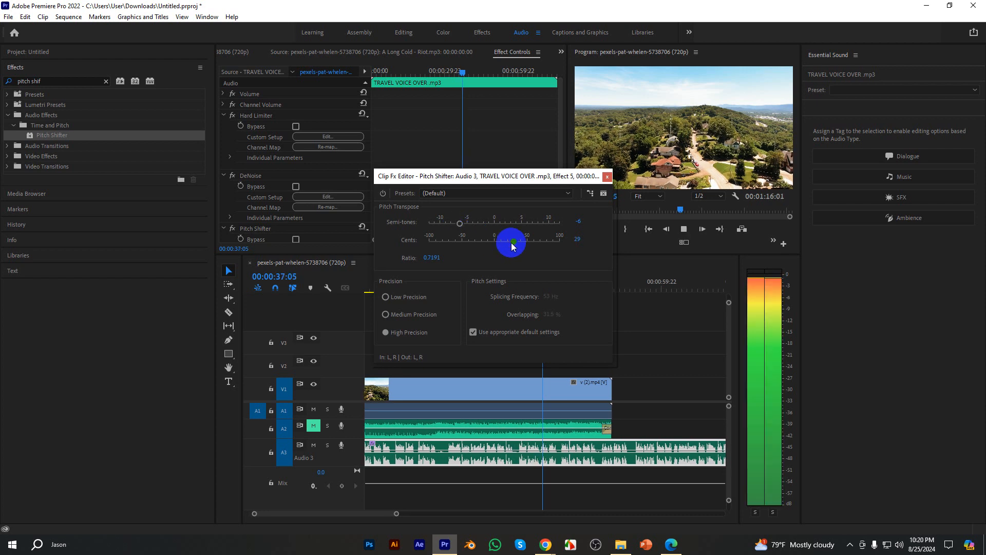
key("space")
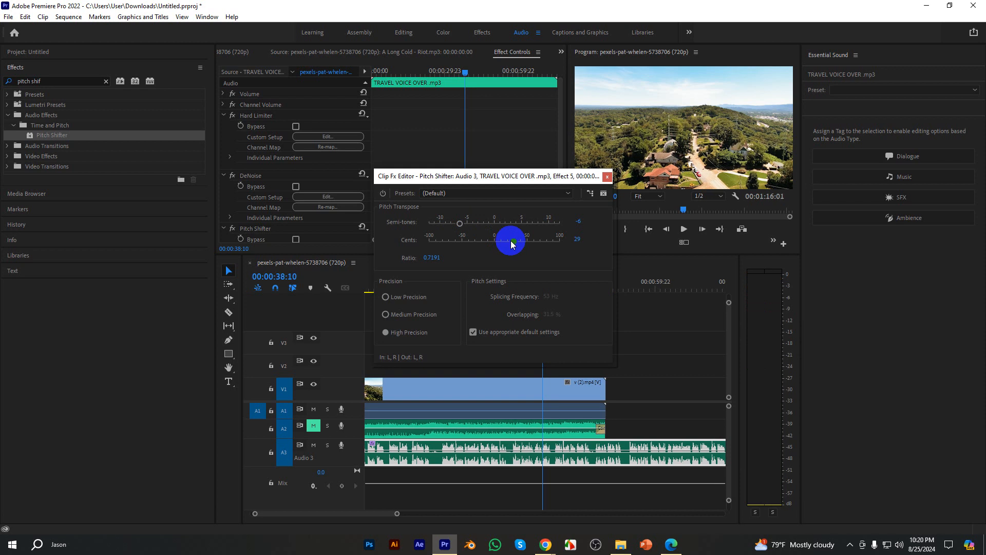
left_click(607, 177)
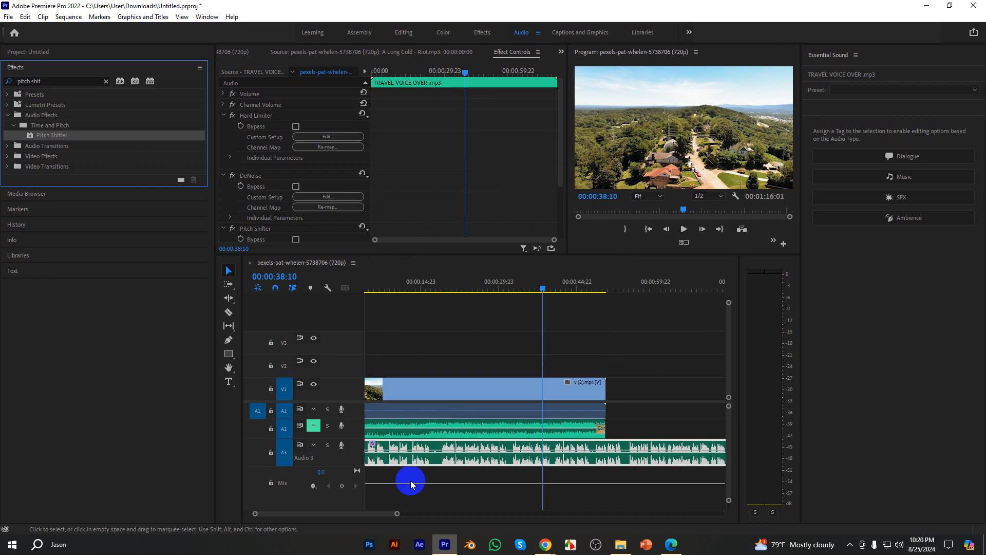
Fit all clips of the sequence in the timeline view and return the playhead to 00:00:00:00.
left_click_drag(401, 515, 474, 518)
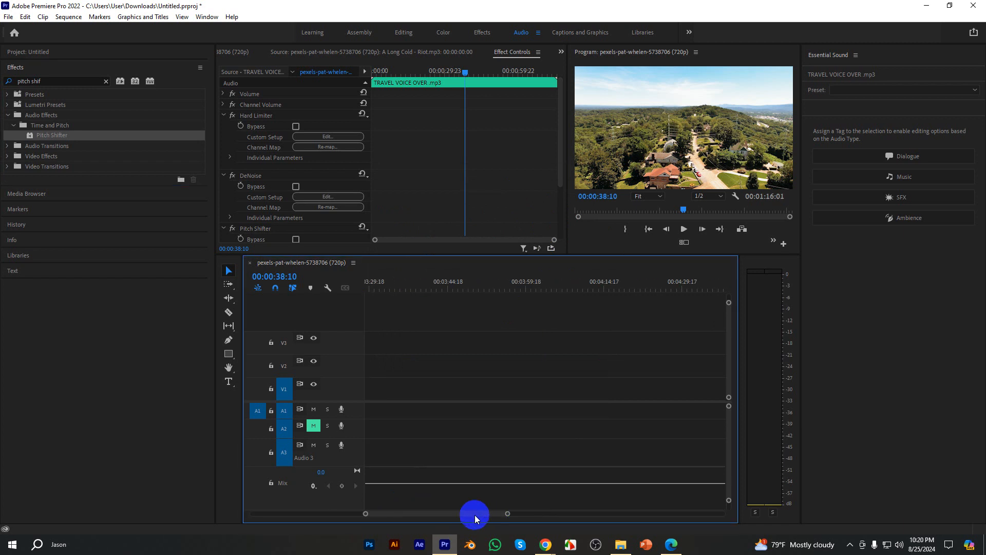
left_click_drag(365, 513, 277, 508)
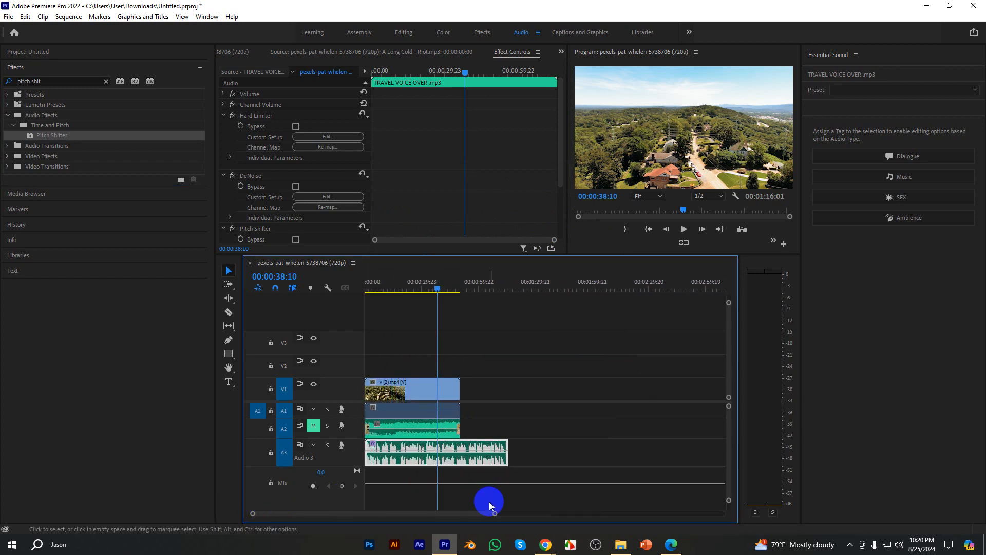
mouse_move(496, 515)
left_mouse_down()
mouse_move(463, 511)
mouse_move(493, 510)
mouse_move(470, 509)
mouse_move(484, 508)
left_mouse_up()
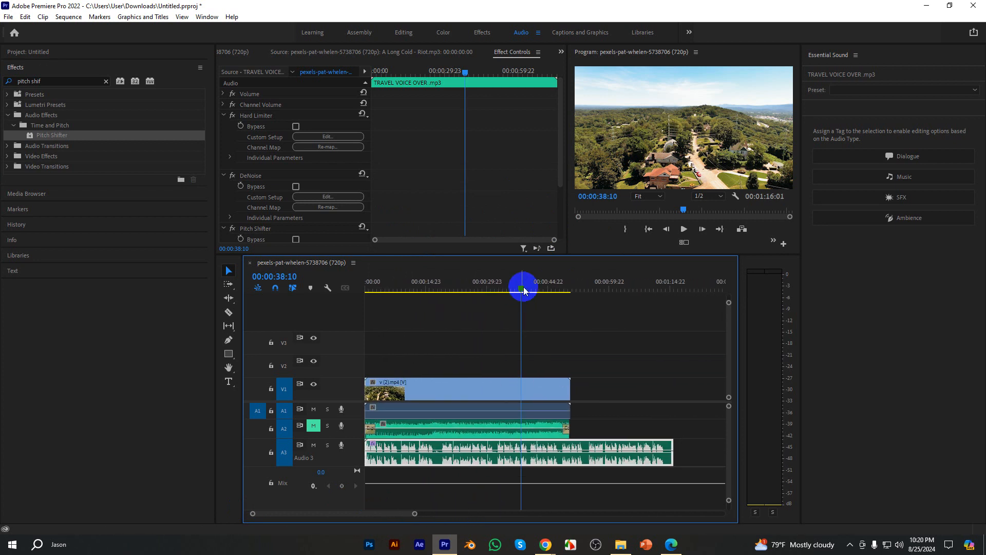
left_click_drag(522, 286, 365, 281)
left_click(528, 312)
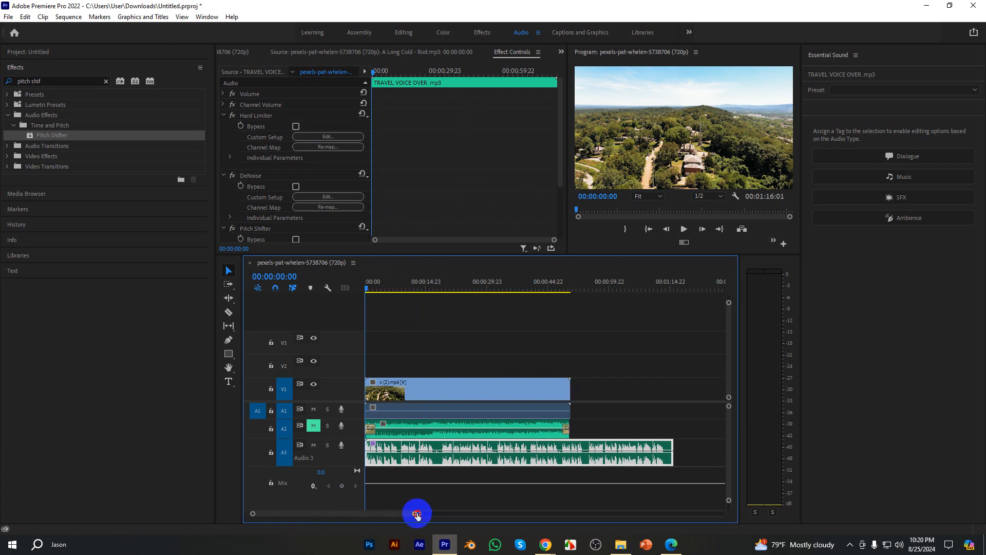
left_click_drag(416, 513, 441, 514)
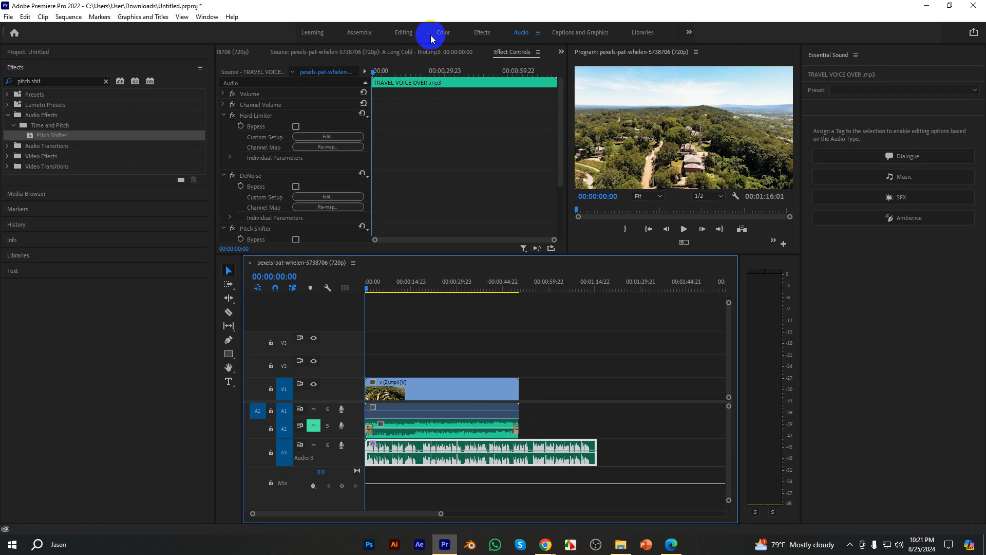
Switch to the Editing workspace and show the project's media files in place of the effects list.
left_click(405, 32)
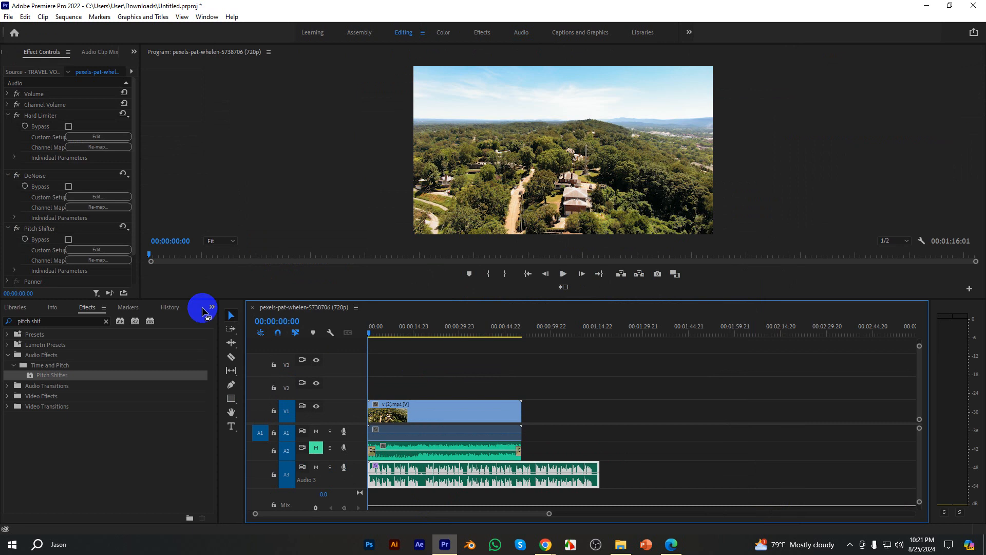
left_click(212, 307)
left_click(227, 324)
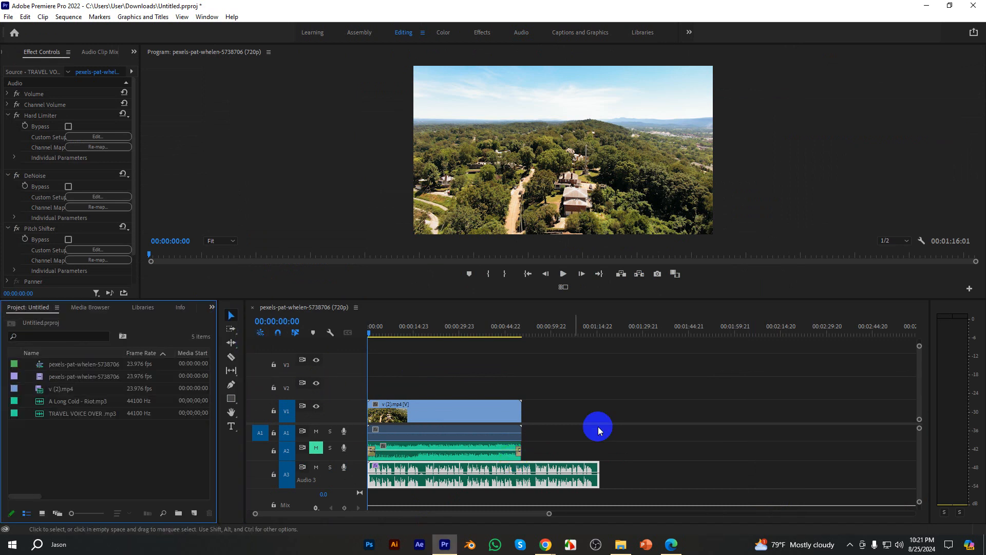
left_click_drag(665, 471, 469, 454)
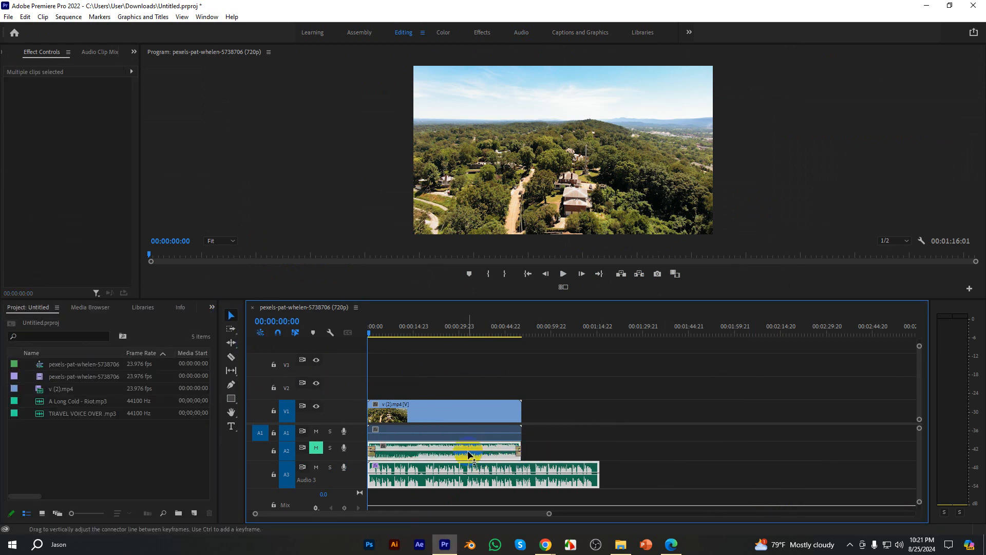
key("Delete")
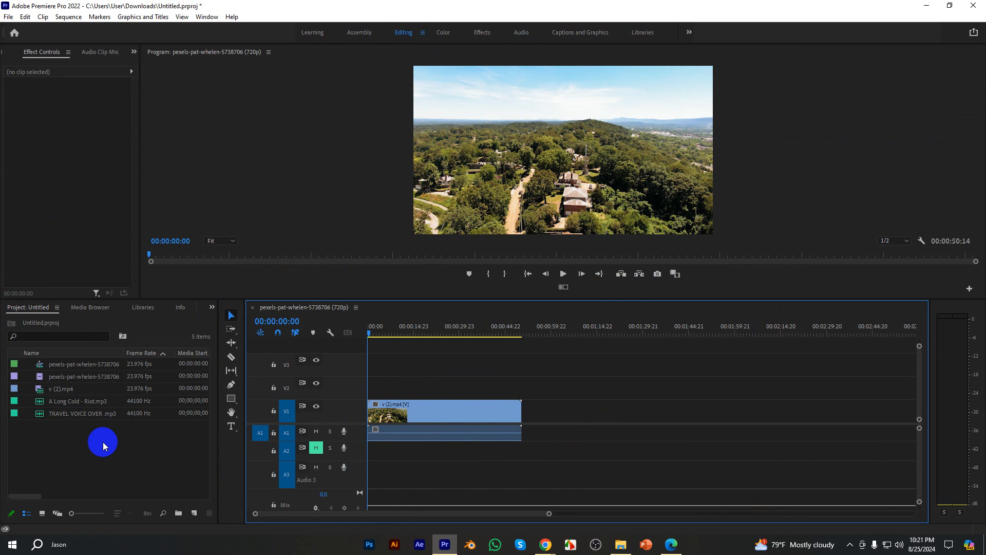
left_click(58, 513)
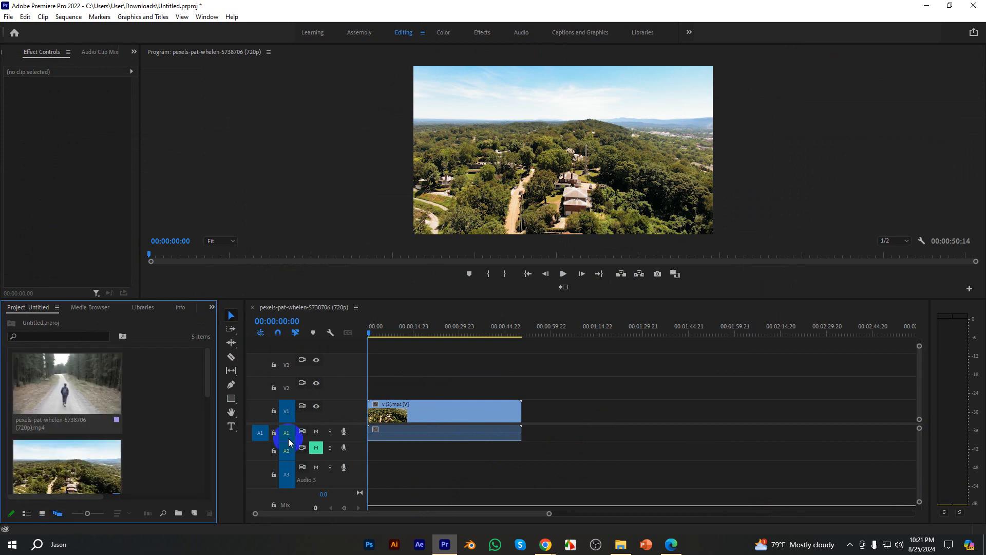
left_click(90, 386)
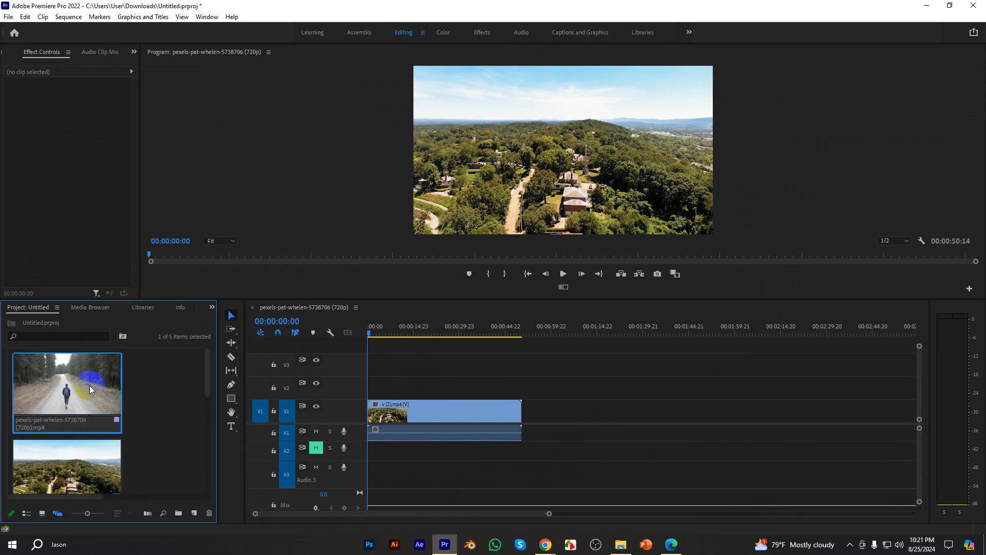
key("Delete")
scroll(120, 422, "down", 3)
scroll(124, 418, "up", 1)
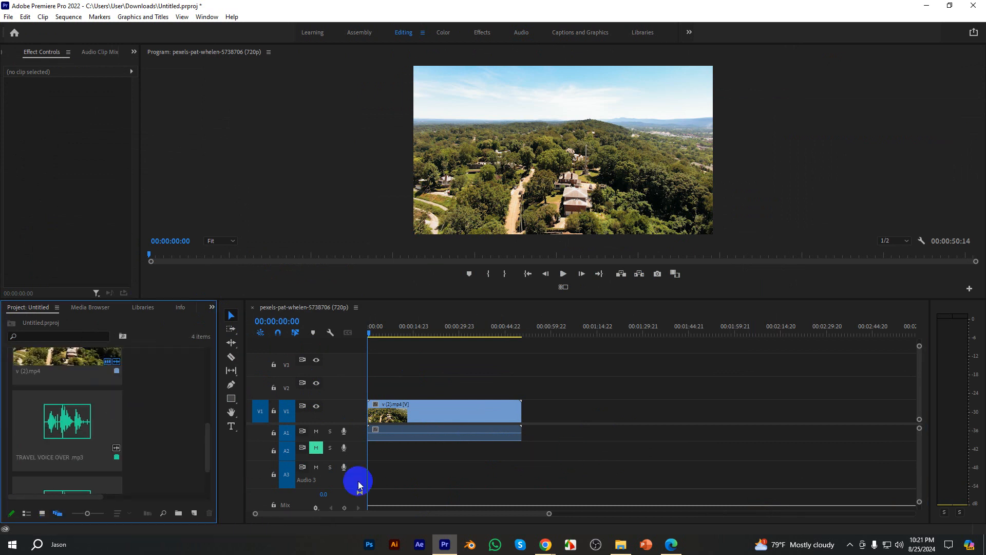
Switch to File Explorer and open the Natural folder inside Footage of the Premiere Pro resources.
left_click(619, 543)
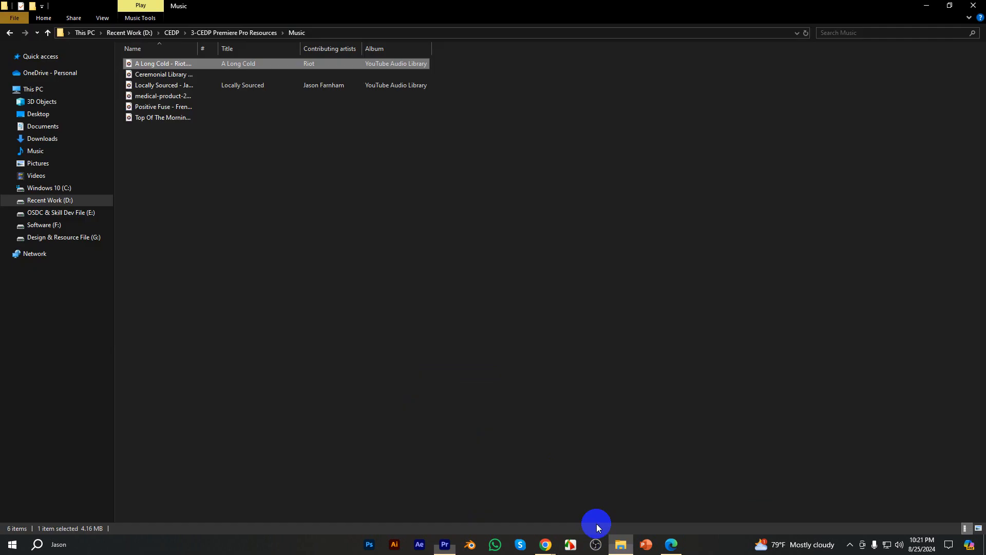
left_click(47, 32)
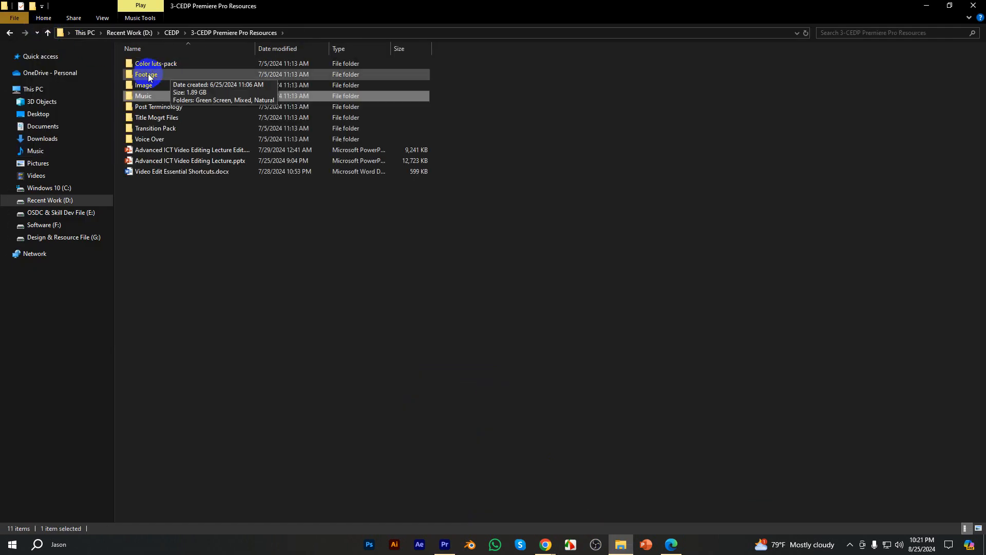
double_click(148, 75)
double_click(149, 86)
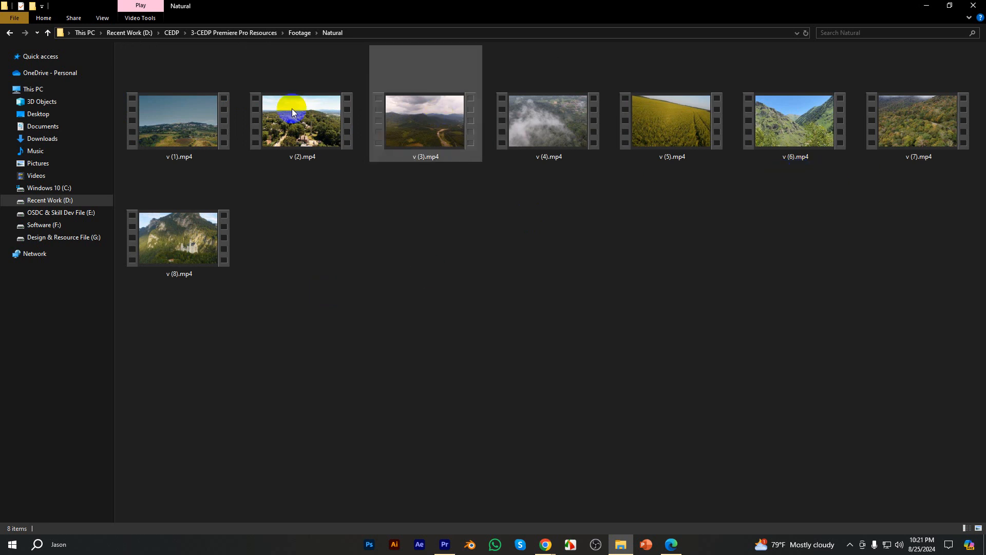
Place v (1).mp4 and v (5).mp4 from the Natural folder on track V1 in Premiere Pro, past the end of the existing clip.
left_click(186, 149)
left_click(668, 144, "ctrl")
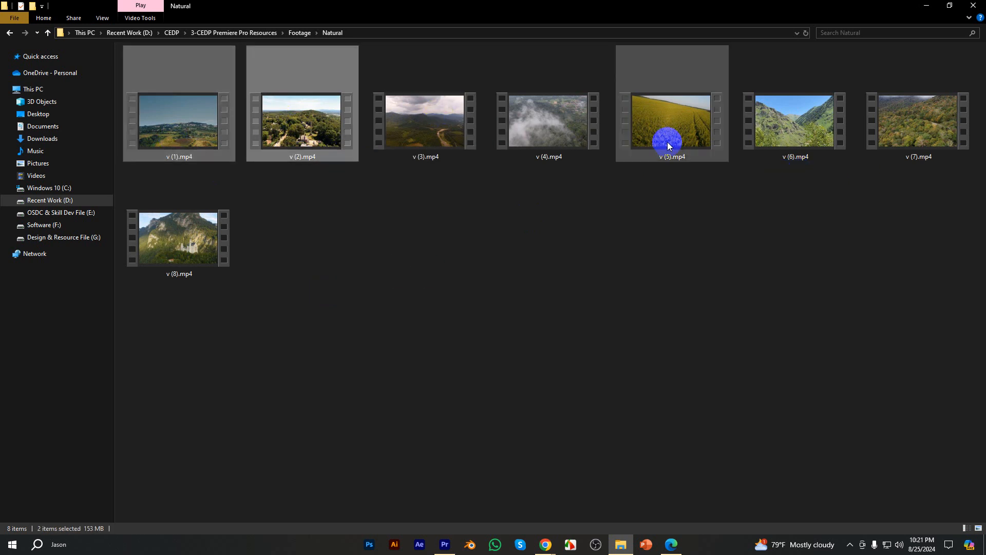
left_click(330, 121, "ctrl")
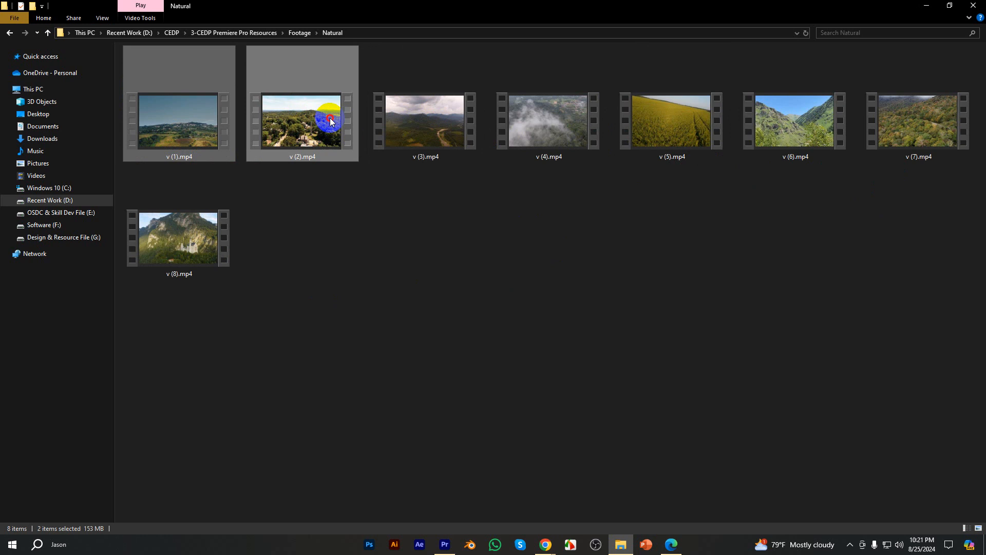
left_click(672, 140, "ctrl")
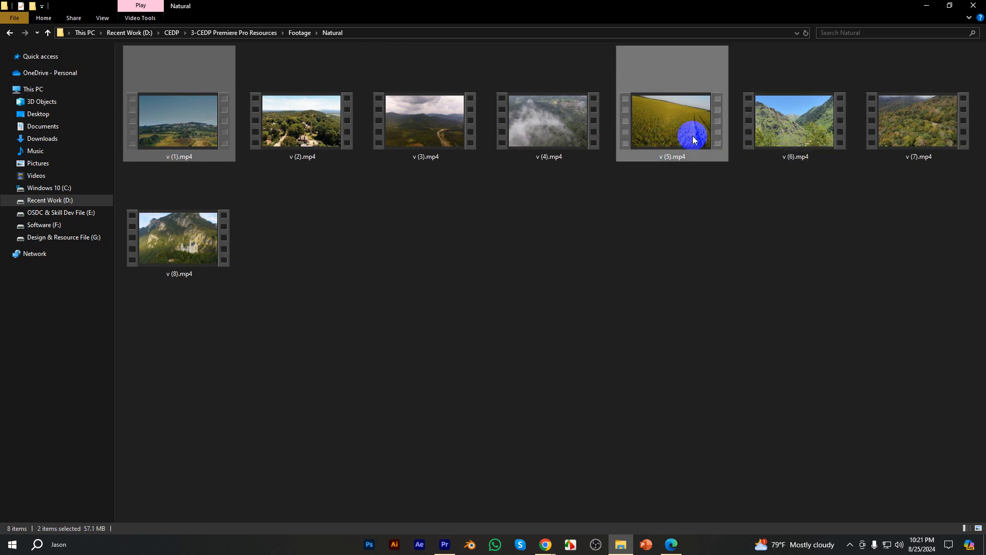
left_click_drag(679, 146, 578, 411)
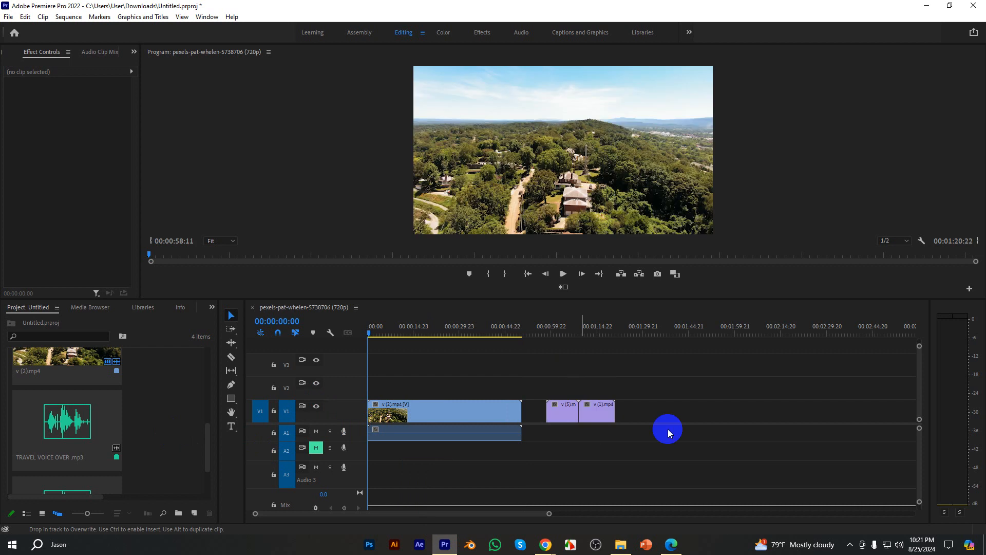
Rearrange track V1 so v (5).mp4 starts the sequence, v (2).mp4 follows directly, and v (1).mp4 overwrites a section within v (2).mp4.
left_click(436, 409)
left_click(608, 411)
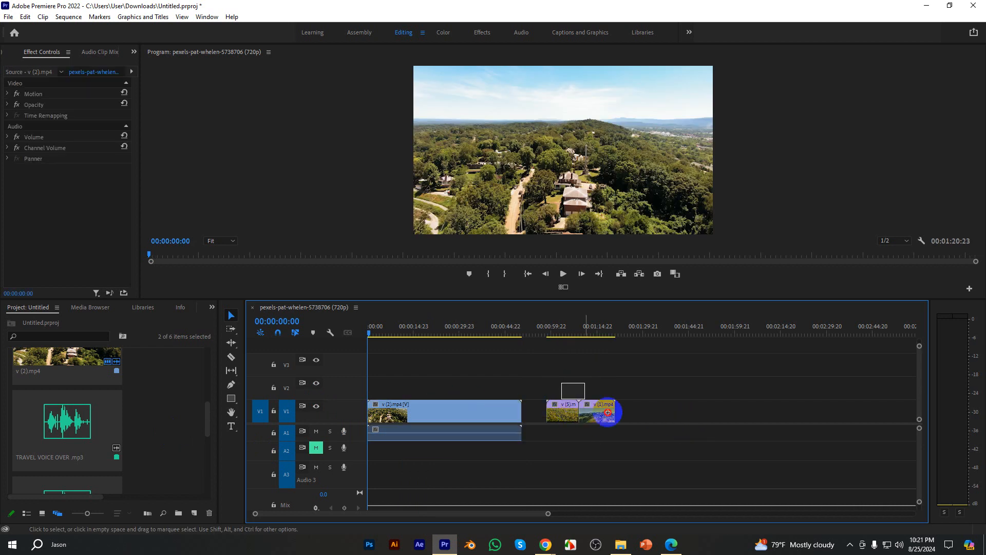
left_click_drag(608, 412, 654, 412)
left_click_drag(477, 411, 515, 411)
left_click_drag(598, 415, 368, 411)
left_click_drag(443, 406, 436, 405)
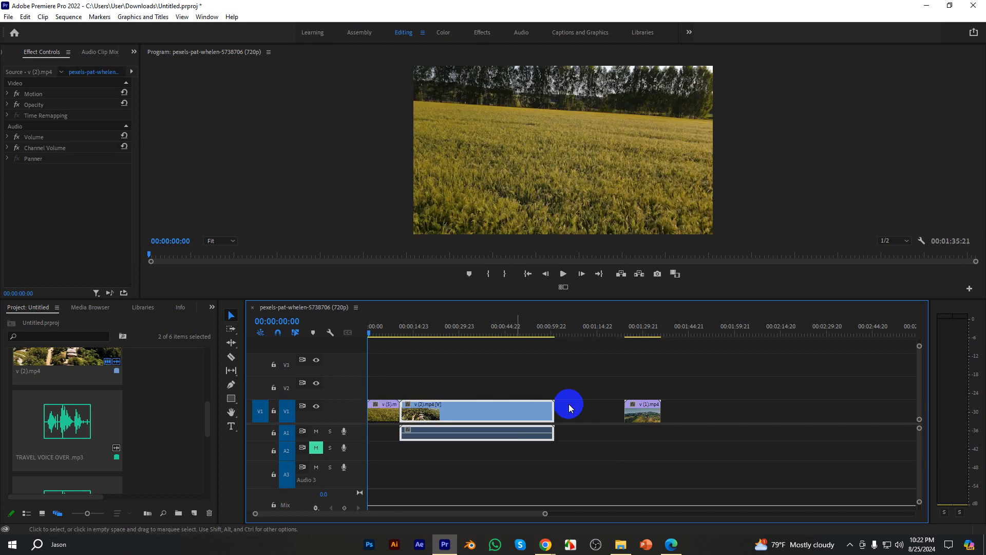
left_click_drag(642, 414, 451, 413)
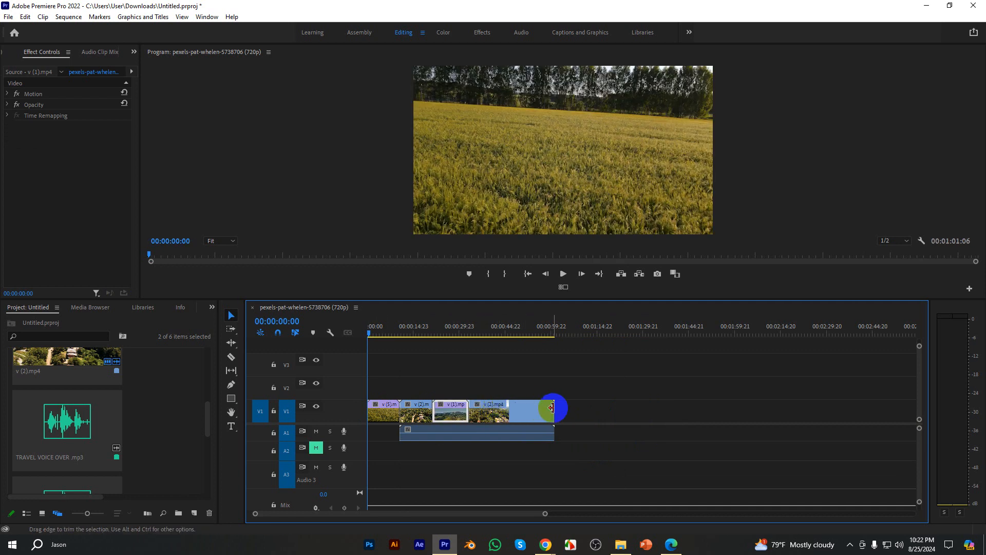
Delete the audio of v (2).mp4 from track A1, keeping its video.
left_click(481, 416)
left_click(519, 436)
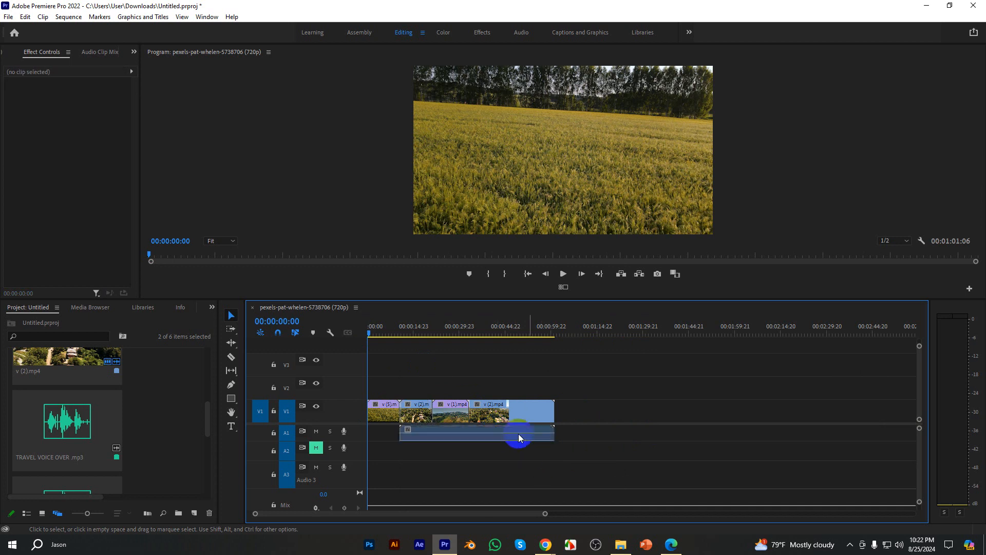
key("Delete")
Ripple-trim the last v (2).mp4 clip on V1 so the sequence lasts about 00:00:45:08.
left_click(475, 409)
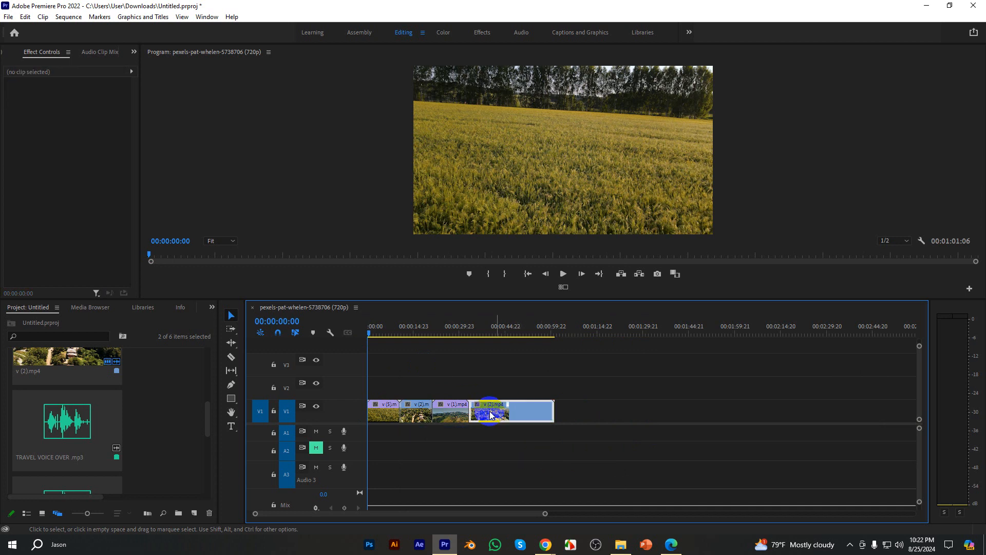
left_click(474, 409)
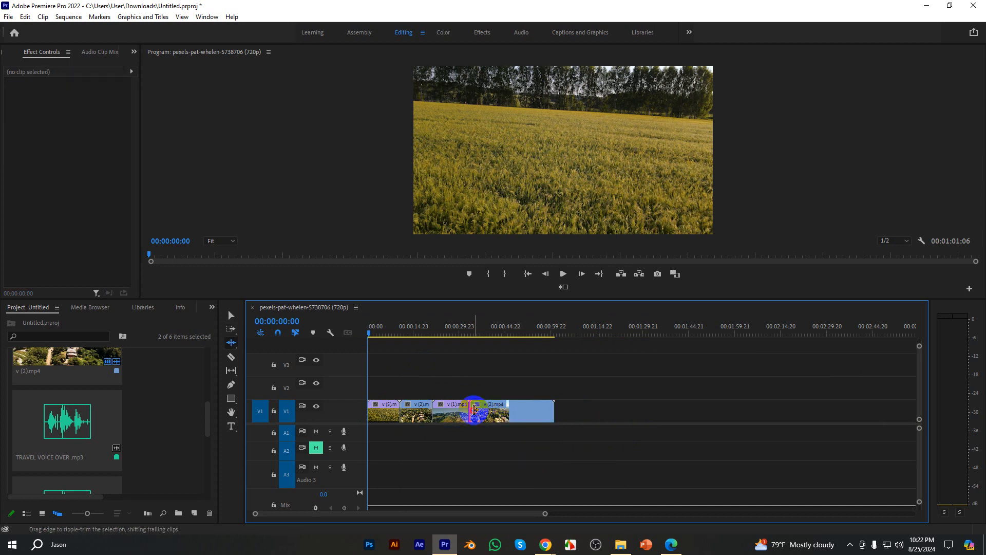
left_click_drag(475, 409, 505, 409)
key("v")
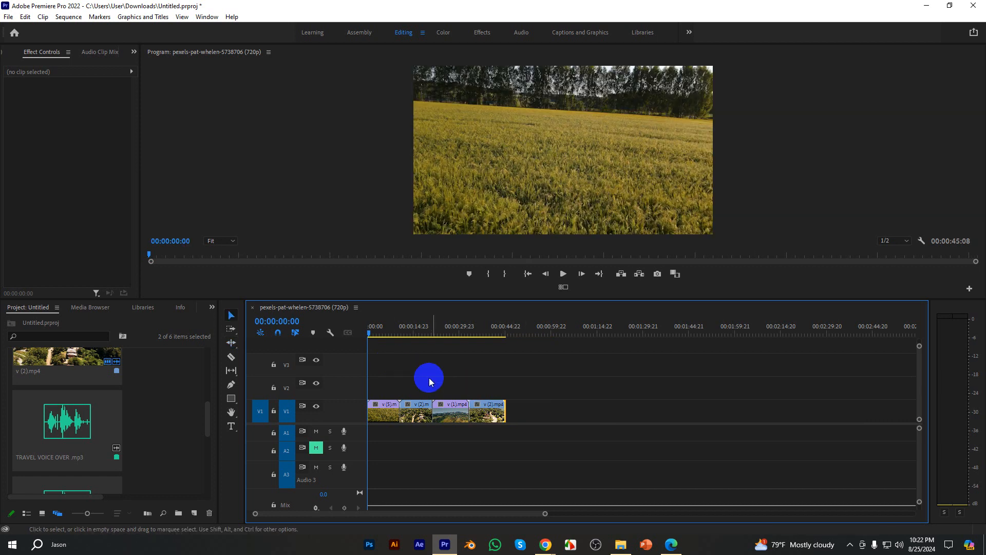
Preview the opening clip and ripple-trim the clips on V1 to similar lengths, shortening the sequence to about 00:00:29:02.
key("space")
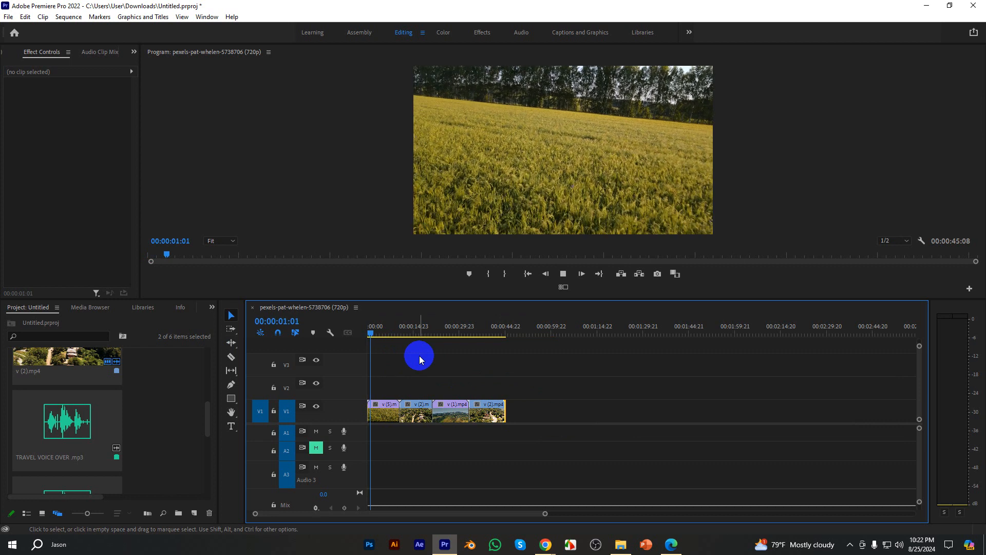
left_click(392, 411)
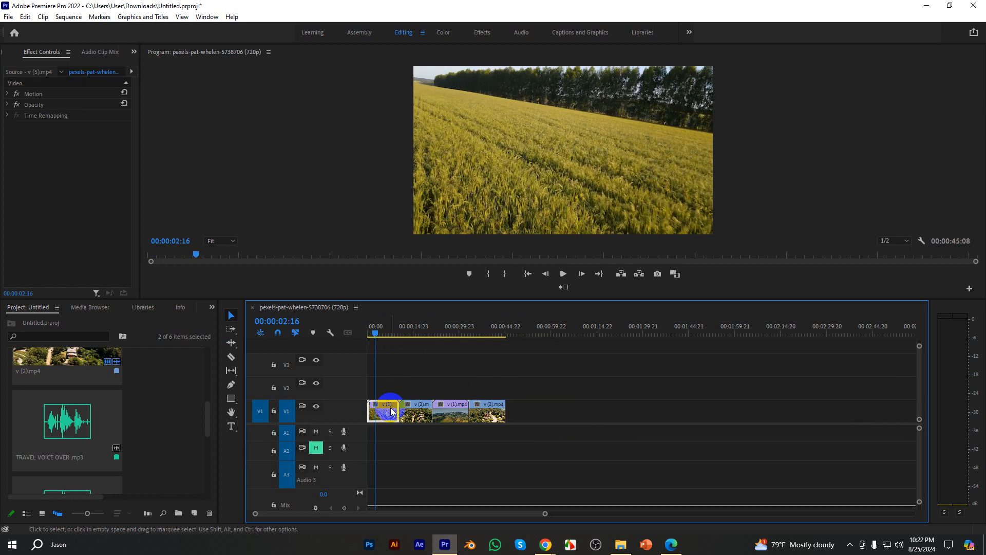
key("r")
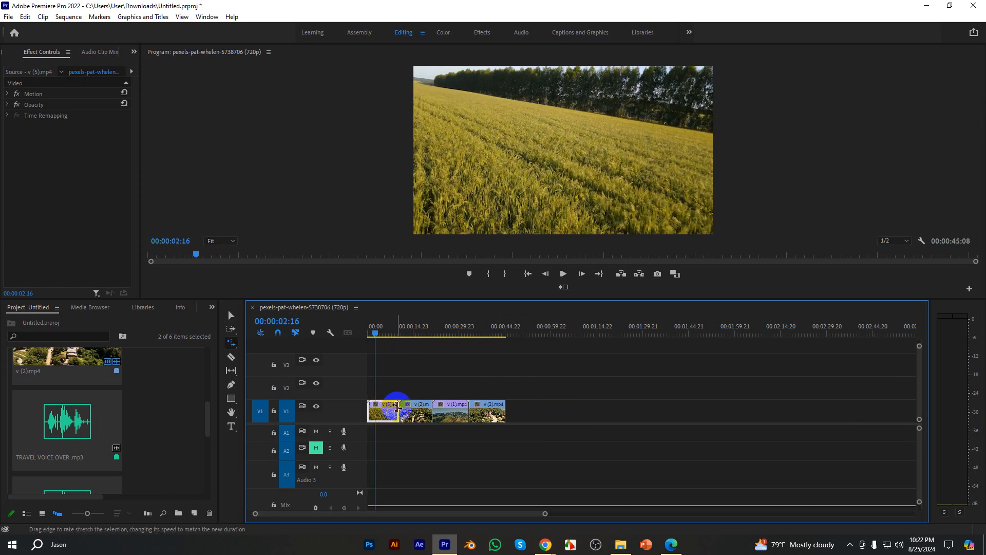
key("b")
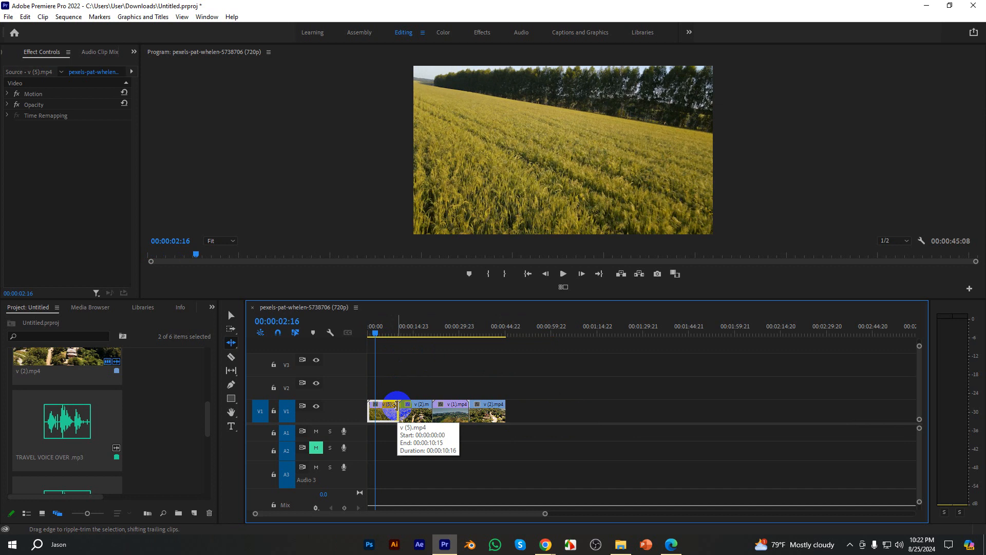
left_click_drag(397, 406, 450, 407)
left_click(407, 408)
left_click(465, 411)
left_click(231, 315)
Add A Long Cold - Riot.mp3 to track A1 at the sequence start and return the playhead to 00:00:00:00.
scroll(124, 406, "down", 4)
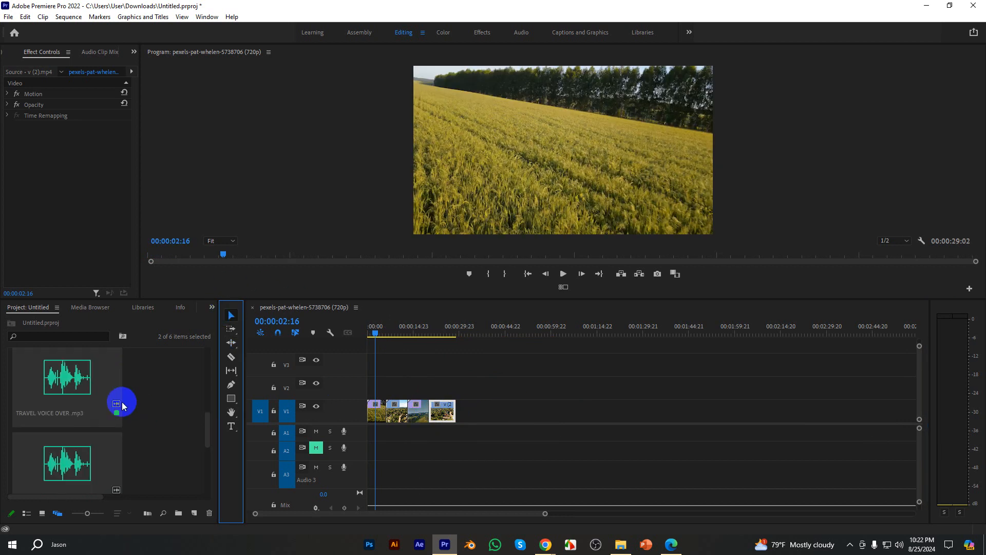
scroll(131, 414, "down", 2)
scroll(131, 410, "up", 5)
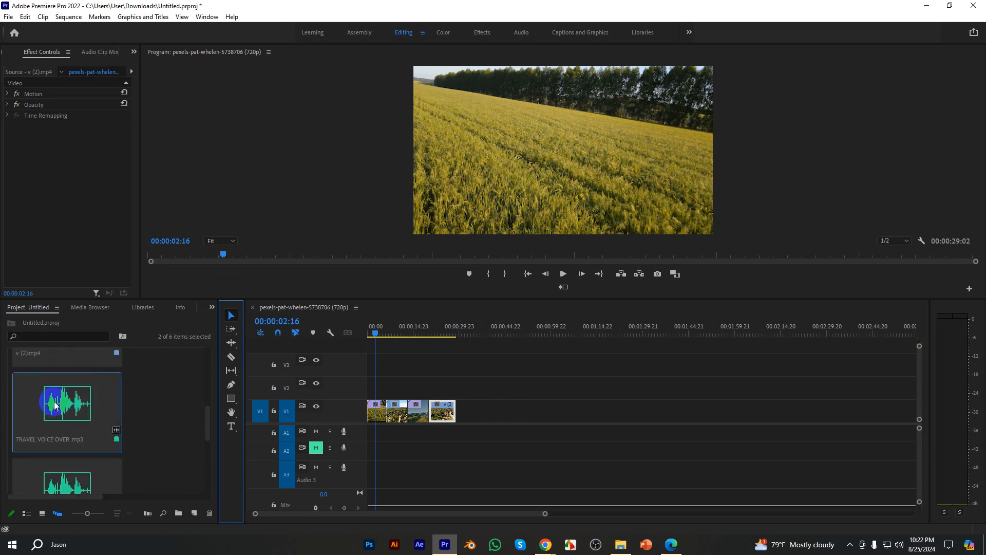
scroll(82, 462, "down", 1)
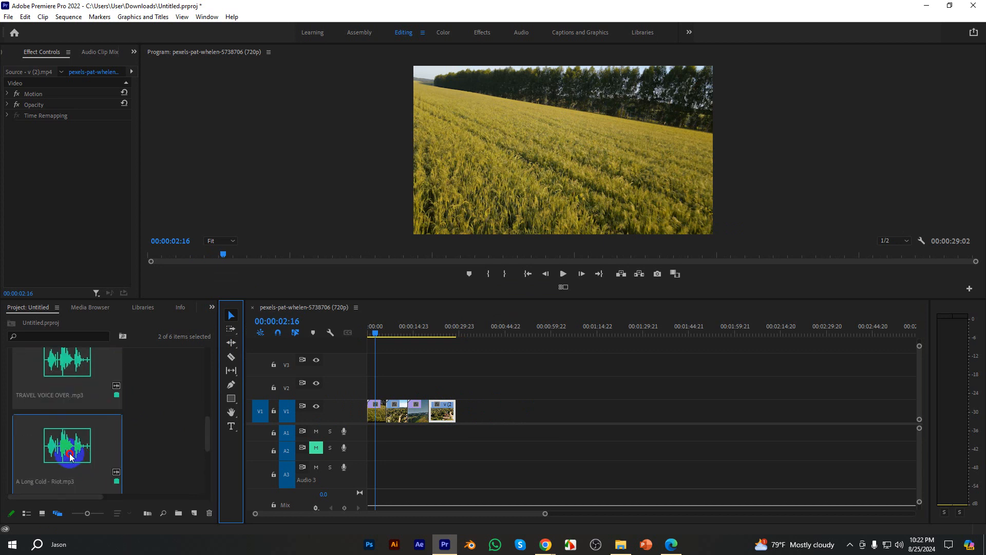
left_click_drag(71, 456, 368, 432)
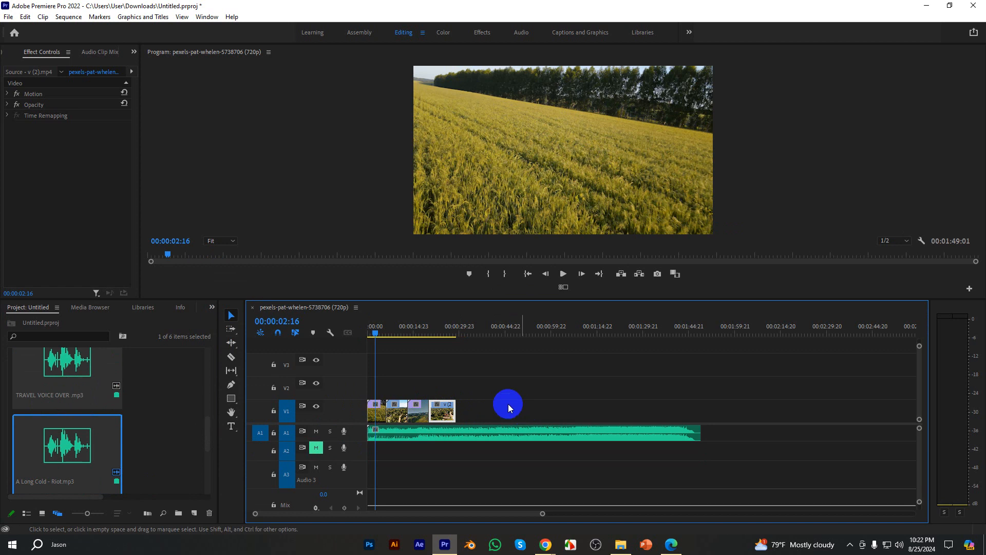
left_click(369, 322)
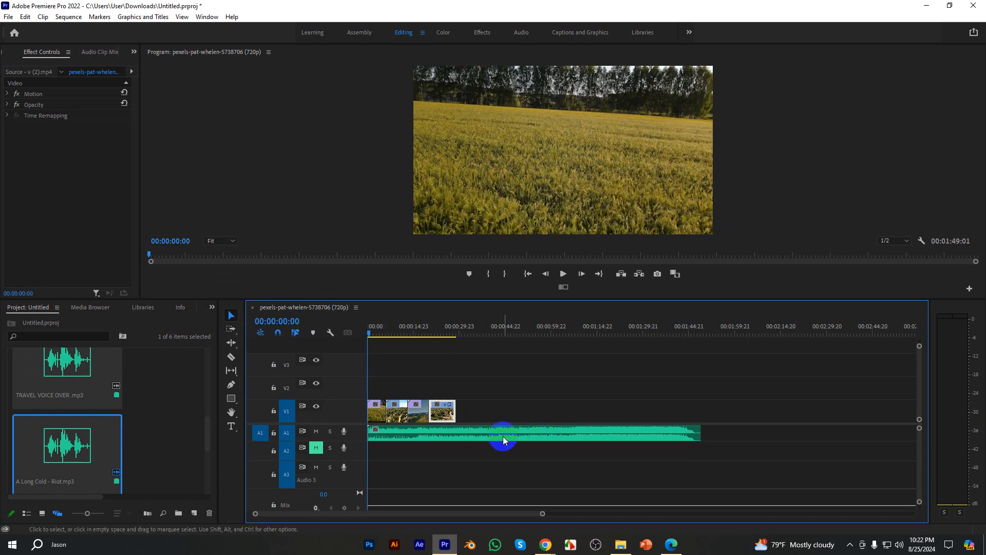
Trim about half a second off the start of the music on A1, keeping the clip aligned with the sequence start.
key("=")
key("=")
key("=")
left_click_drag(369, 431, 385, 430)
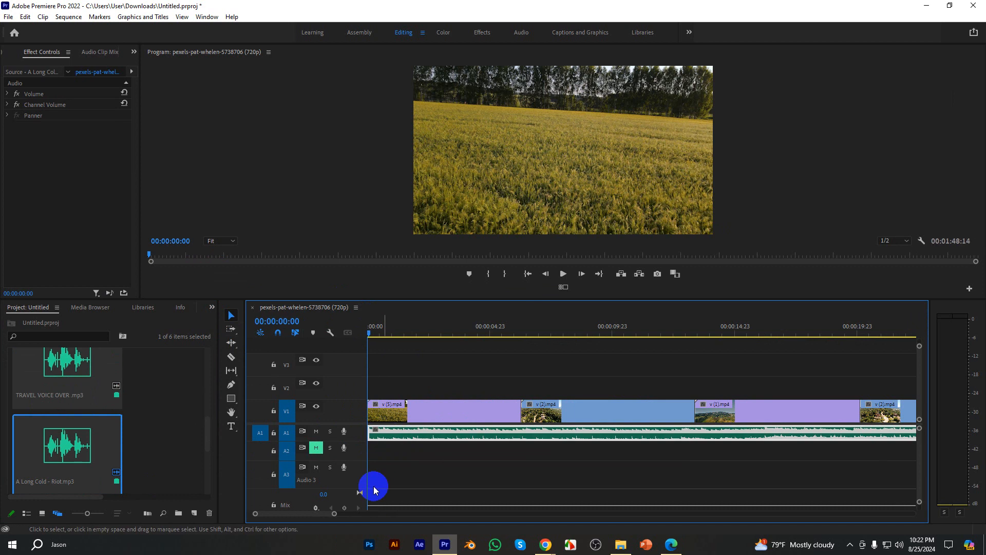
left_click_drag(334, 513, 477, 513)
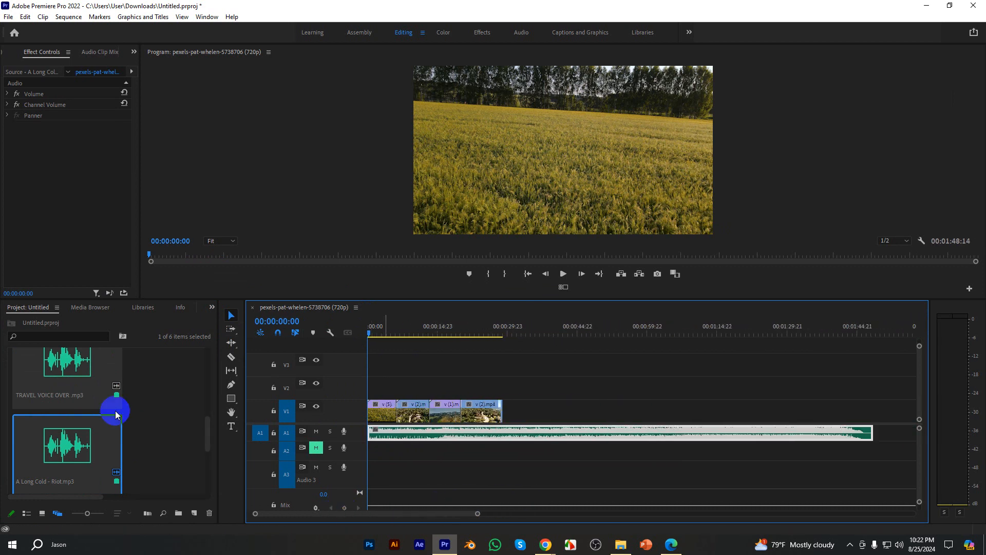
Add TRAVEL VOICE OVER .mp3 to track A2 at the start of the sequence.
left_click_drag(97, 393, 362, 451)
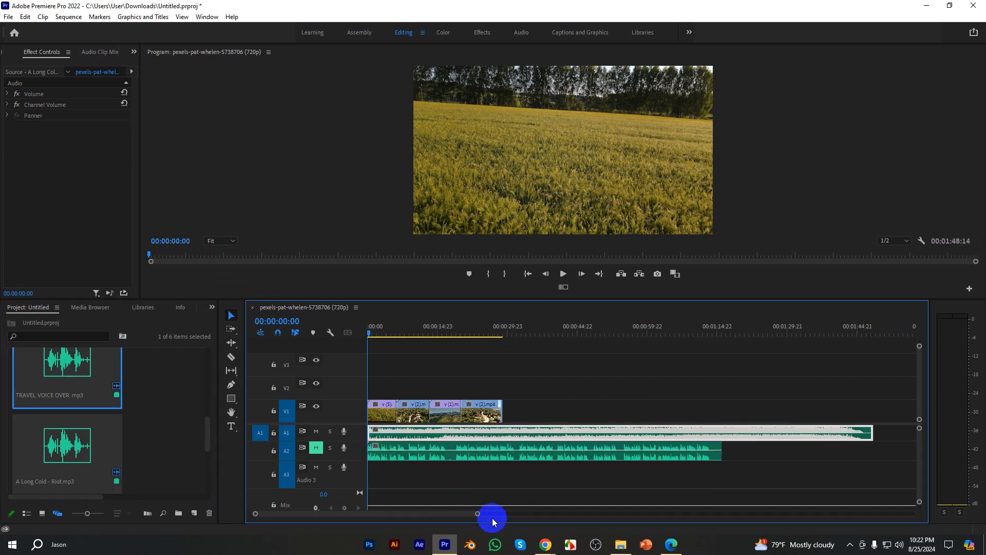
left_click_drag(477, 514, 449, 511)
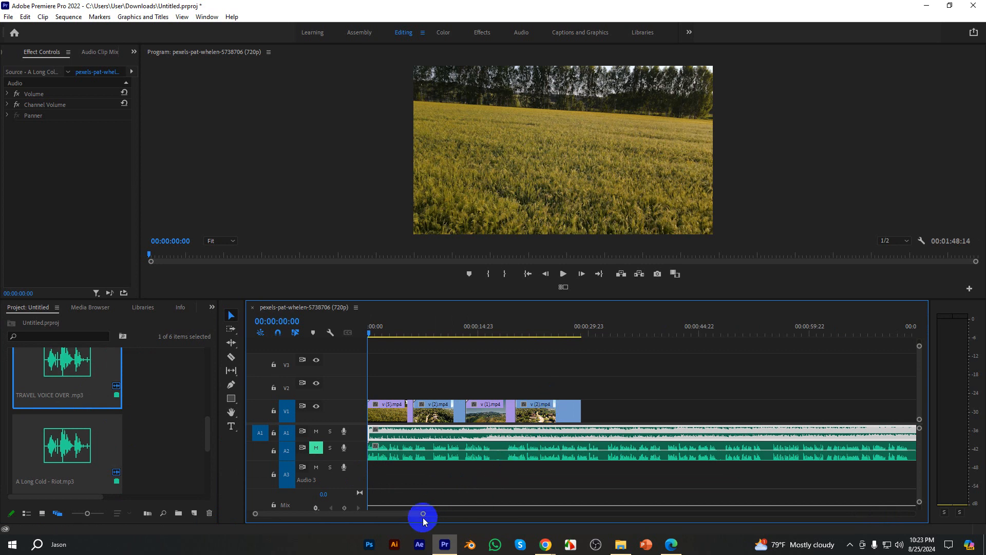
left_click_drag(422, 514, 482, 514)
Duplicate the four video clips on V1 directly after the originals to cover more of the voice-over.
left_click_drag(398, 375, 633, 407)
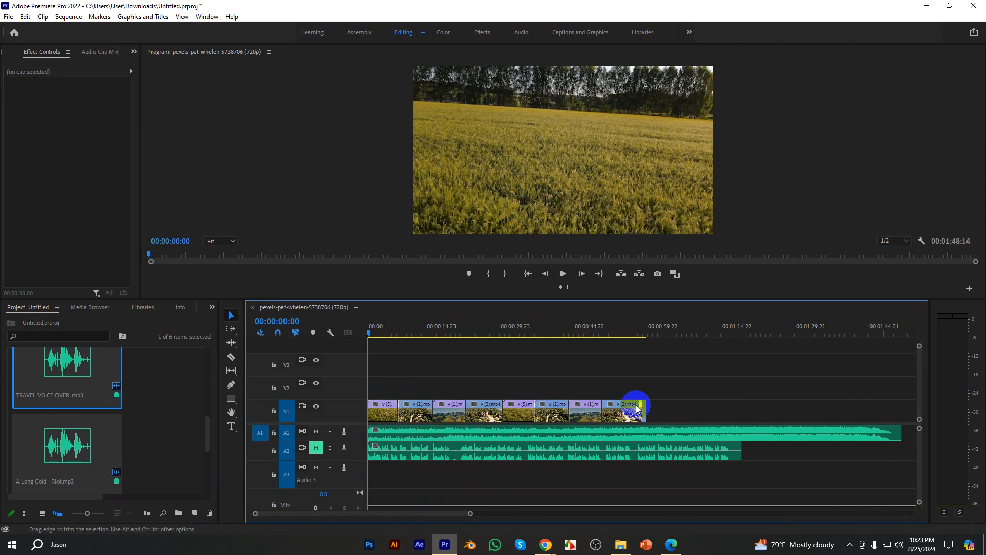
left_click(481, 375)
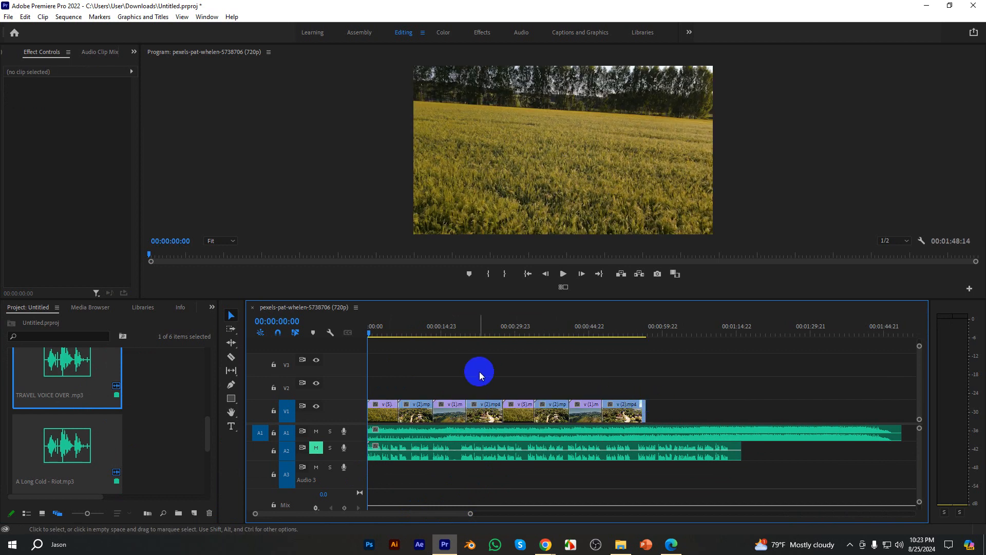
left_click_drag(478, 506, 438, 513)
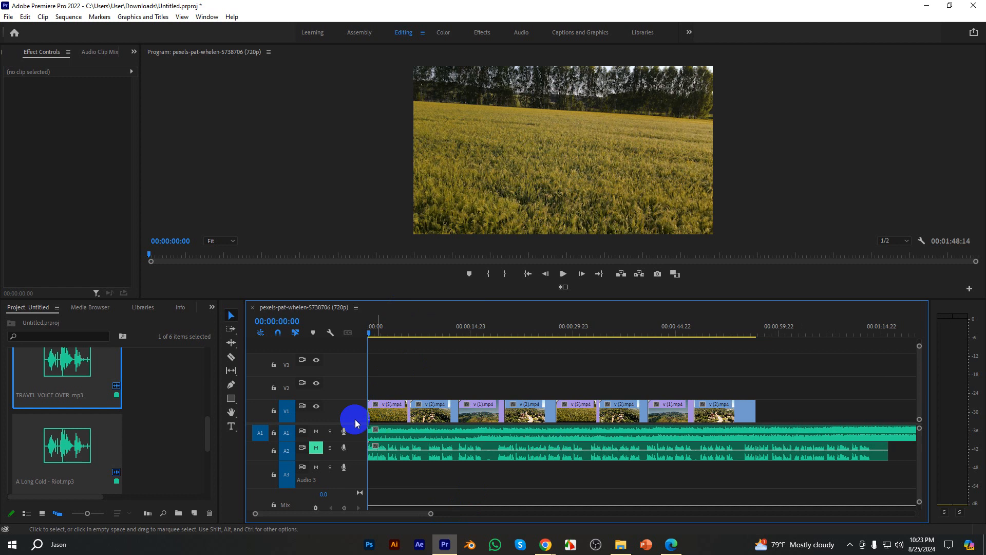
Mute track A1 and unmute A2, listen to the voice-over up to about 00:00:07:21, and select its clip.
left_click(316, 432)
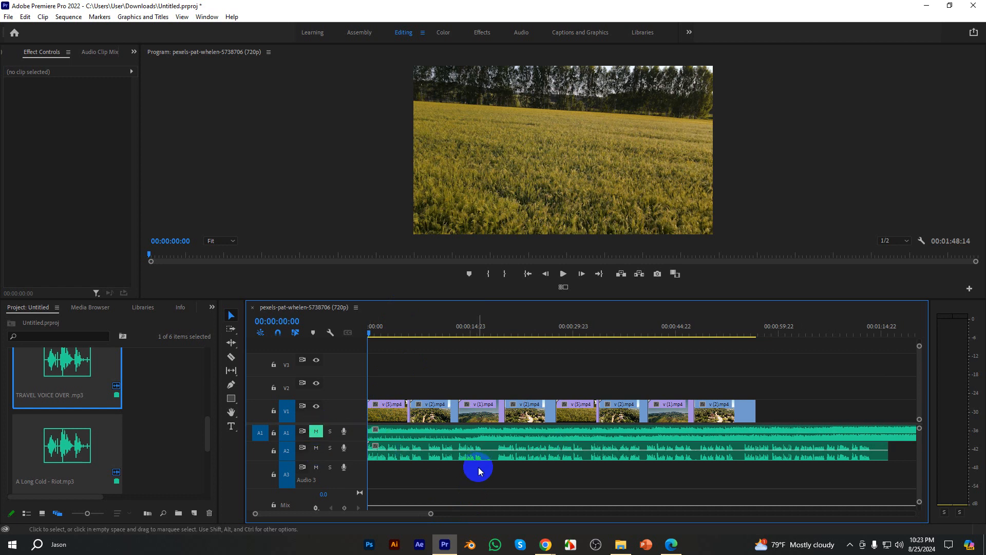
key("space")
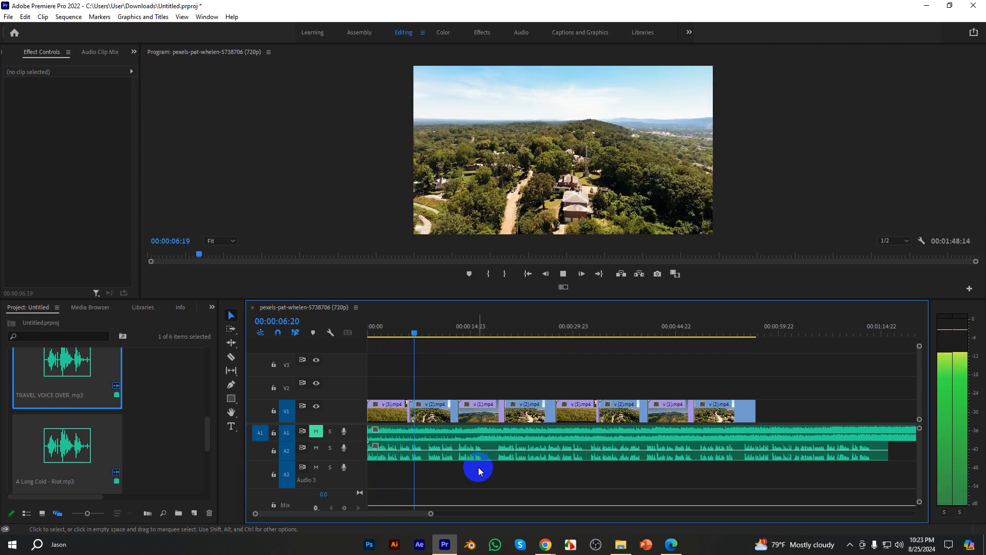
key("space")
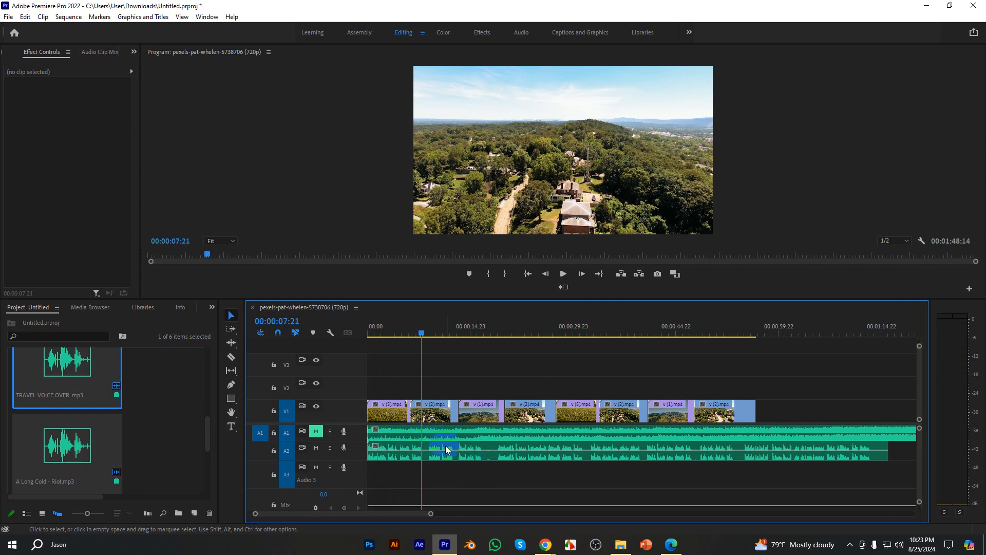
left_click_drag(419, 331, 421, 330)
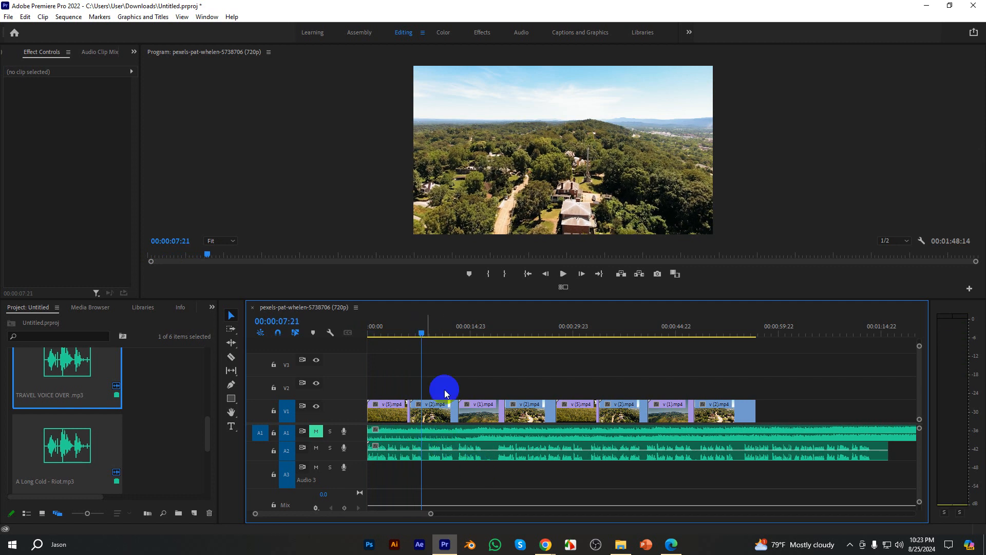
left_click(447, 449)
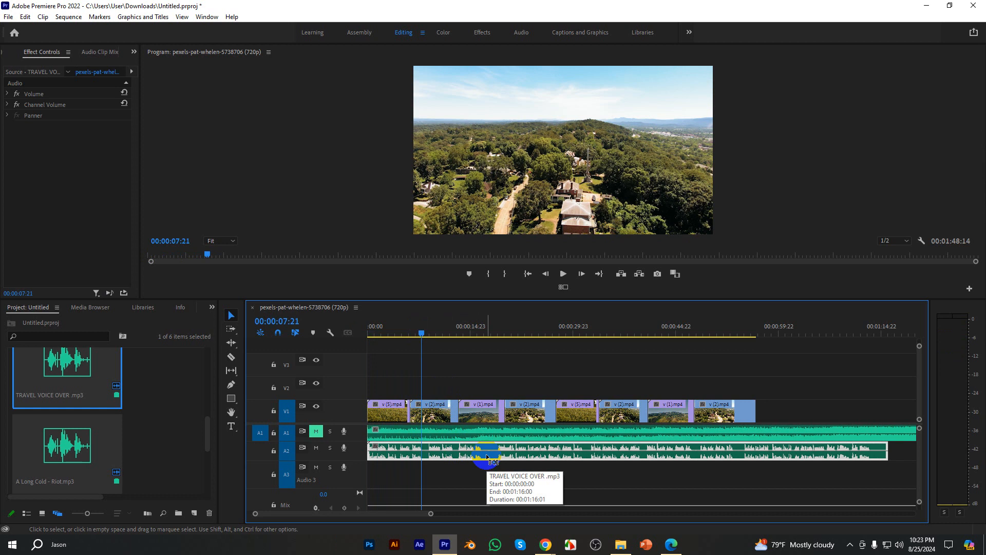
Split the voice-over on A2 at 00:00:07:21 and shift the second part to start about 00:00:15:05.
key("ctrl+k")
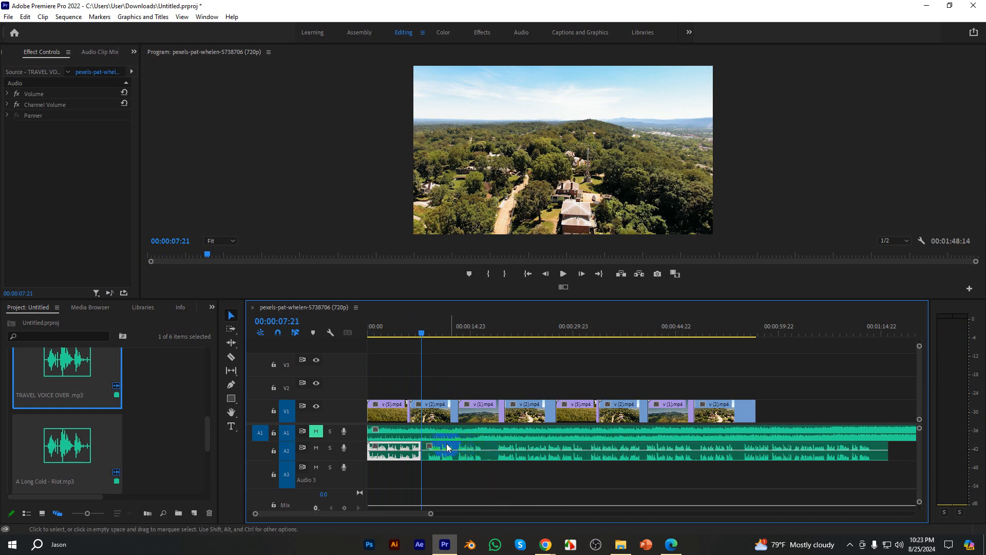
left_click_drag(441, 445, 476, 445)
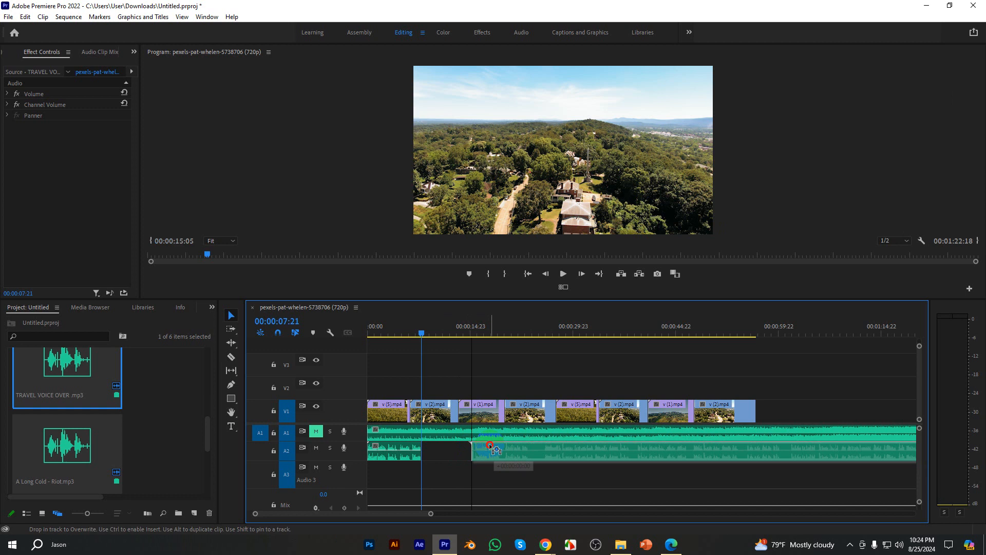
left_click(504, 455)
left_click(503, 474)
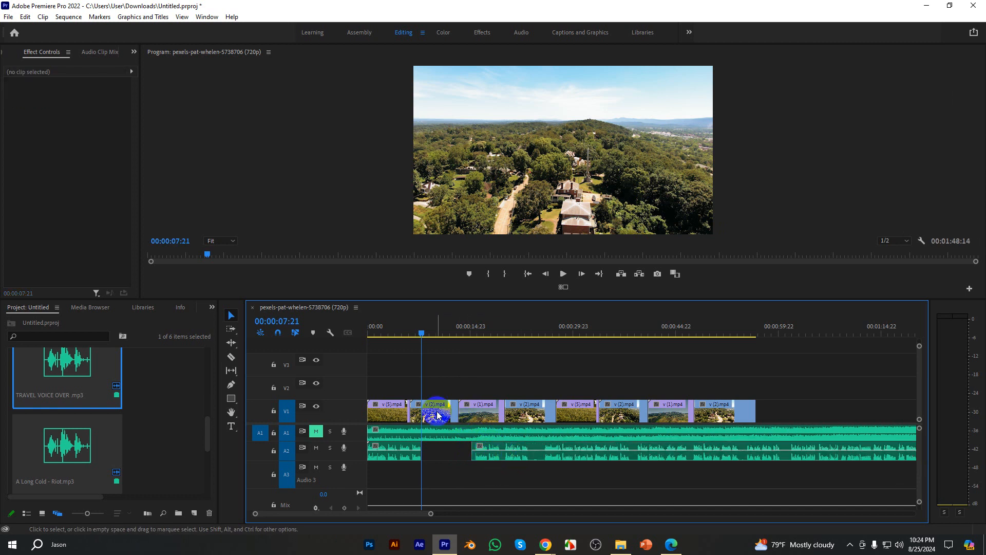
Play across the voice-over gap and move the second part back to start at 00:00:13:09, aligned with the first v (1).mp4 clip.
key("space")
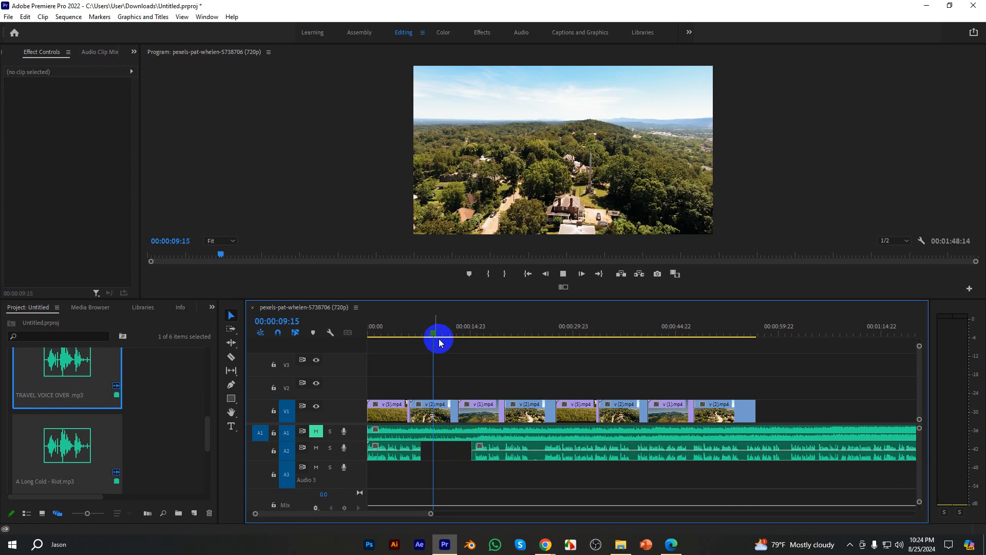
key("space")
left_click_drag(485, 444, 477, 445)
key("space")
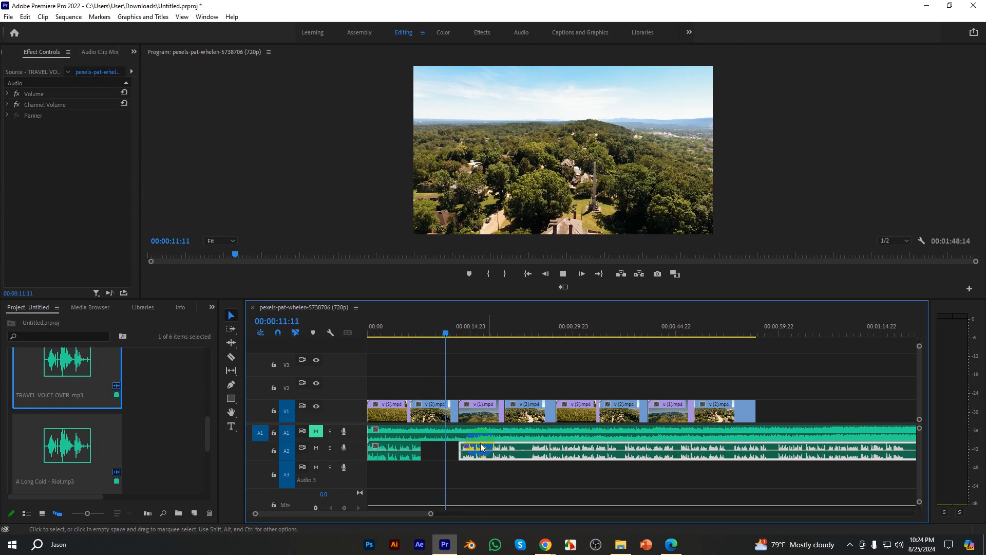
key("space")
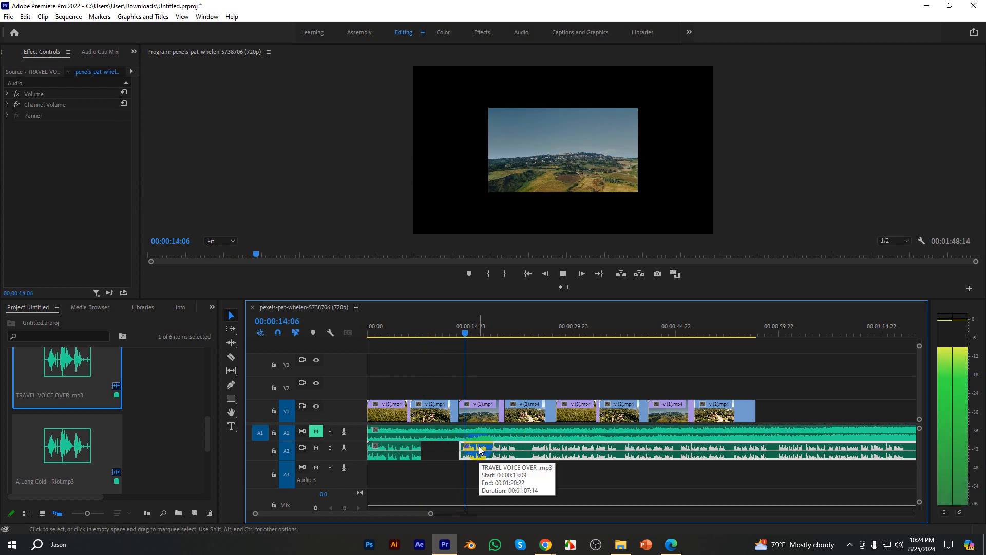
Check the picture at 00:00:13:10 and scale both v (1).mp4 clips on V1 to fill the frame.
left_click_drag(467, 334, 460, 363)
left_click(492, 414)
right_click(492, 416)
left_click(534, 414)
right_click(689, 416)
left_click(725, 414)
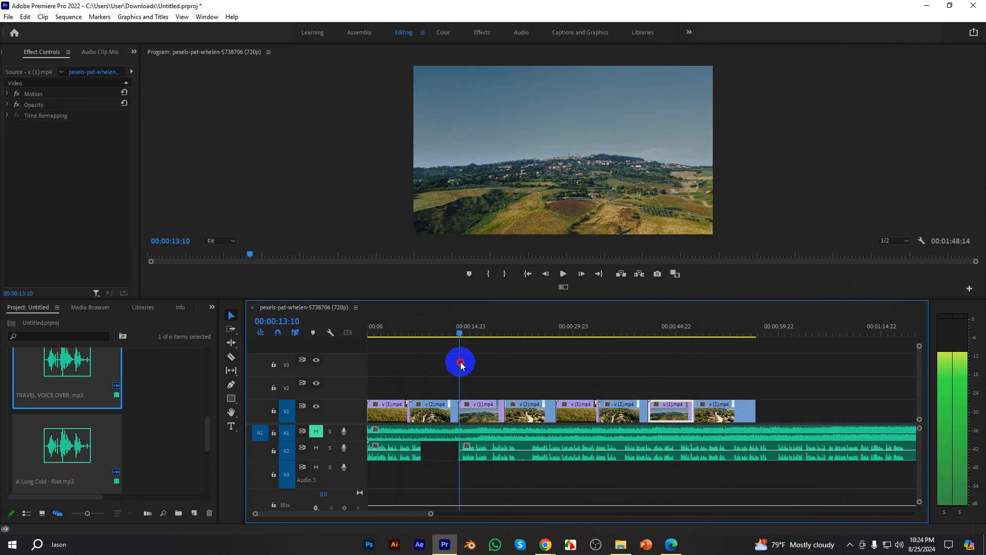
Listen to the voice-over from 00:00:13:10 to about 00:00:21:14 and place the playhead at 00:00:17:10 for a cut.
key("space")
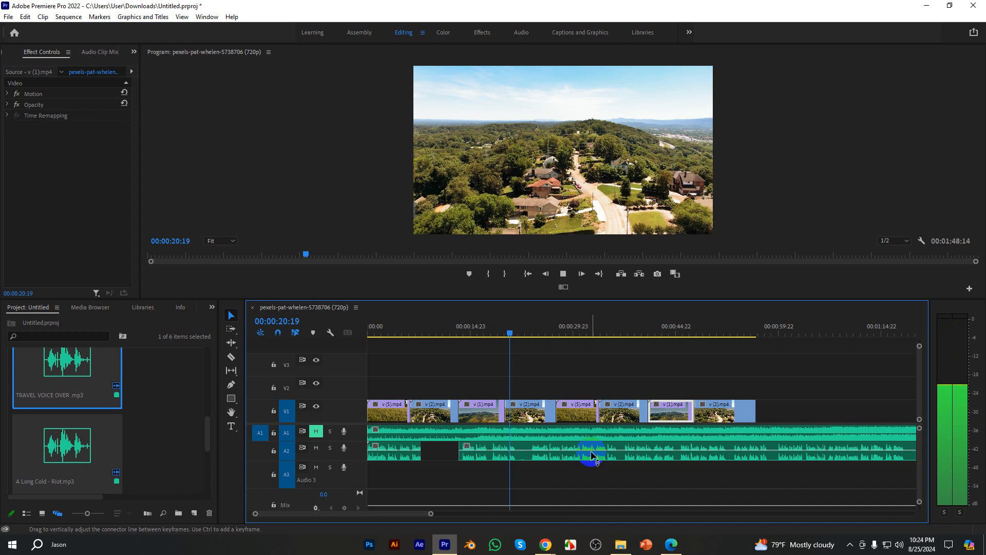
key("space")
key("=")
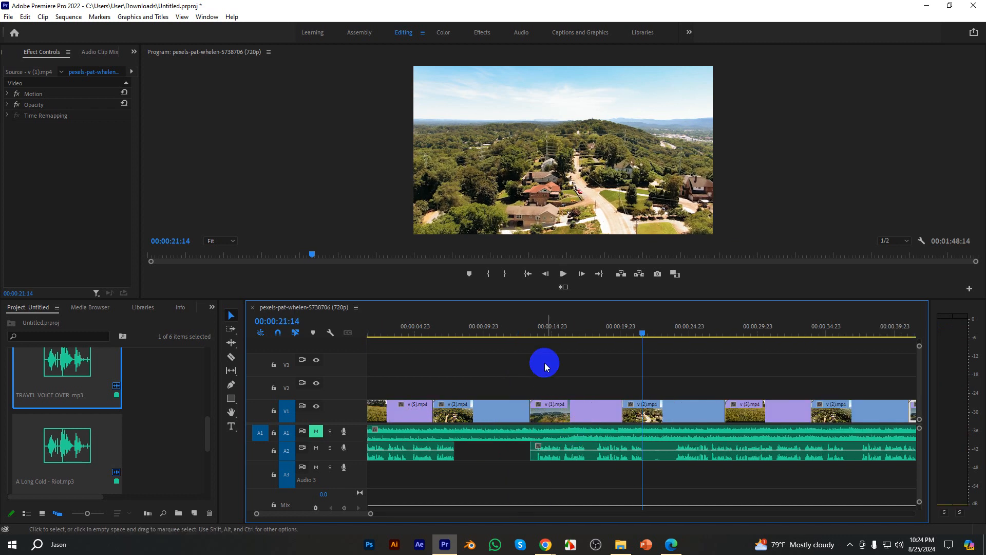
left_click_drag(638, 334, 583, 339)
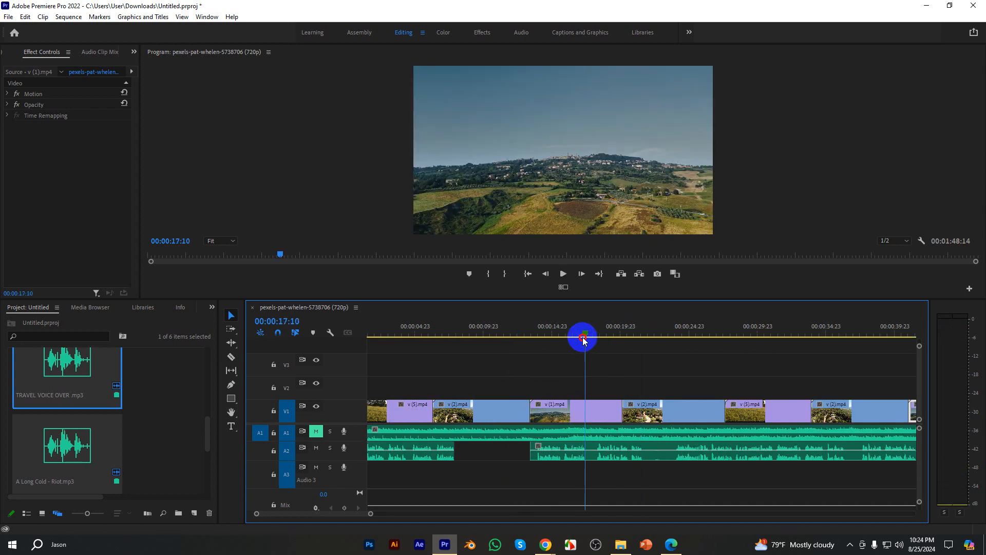
left_click(602, 436)
key("ctrl+k")
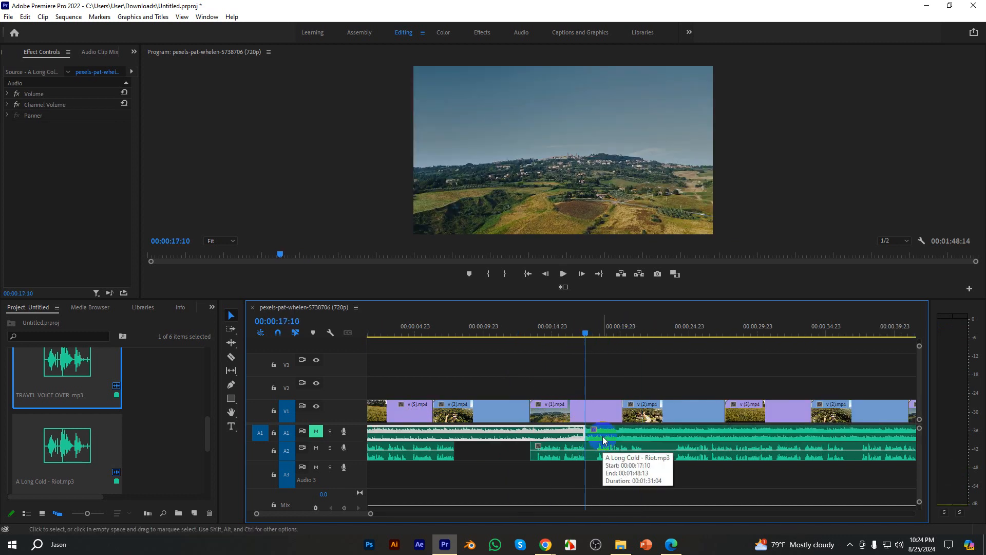
left_click_drag(590, 433, 615, 475)
Split the voice-over on A2 at 00:00:17:10 and shift the remainder slightly later to leave a short pause.
left_click(611, 452)
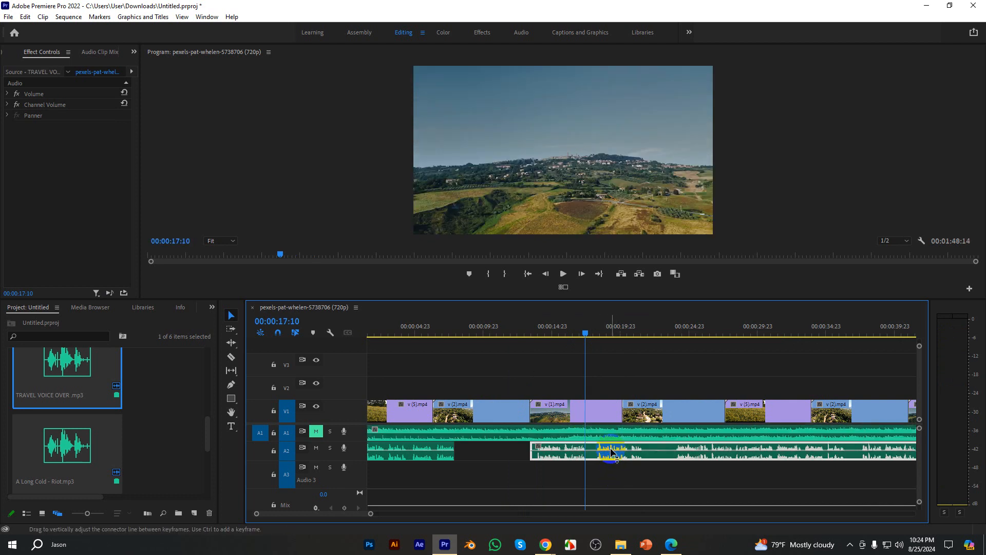
key("ctrl+k")
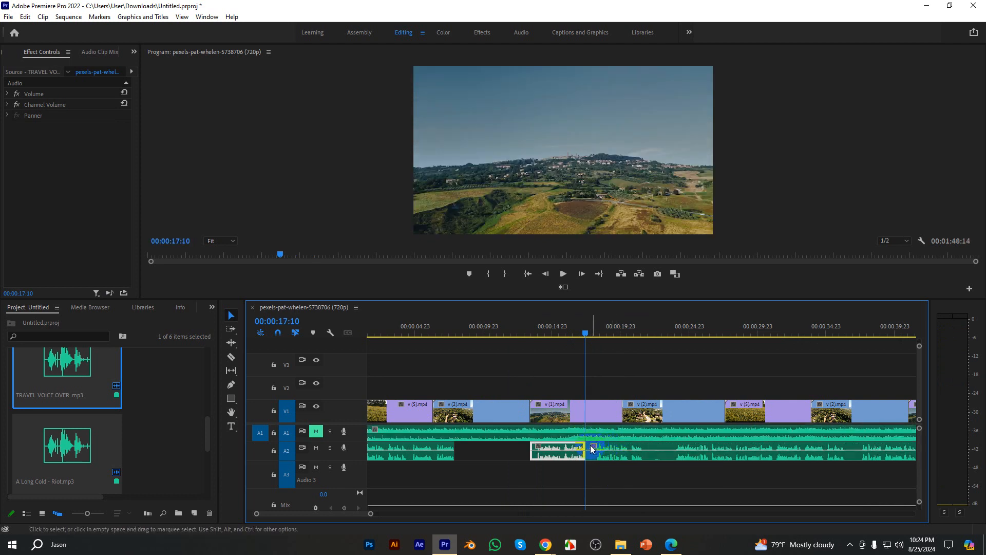
left_click_drag(587, 447, 609, 446)
left_click_drag(617, 447, 626, 447)
left_click_drag(371, 514, 382, 513)
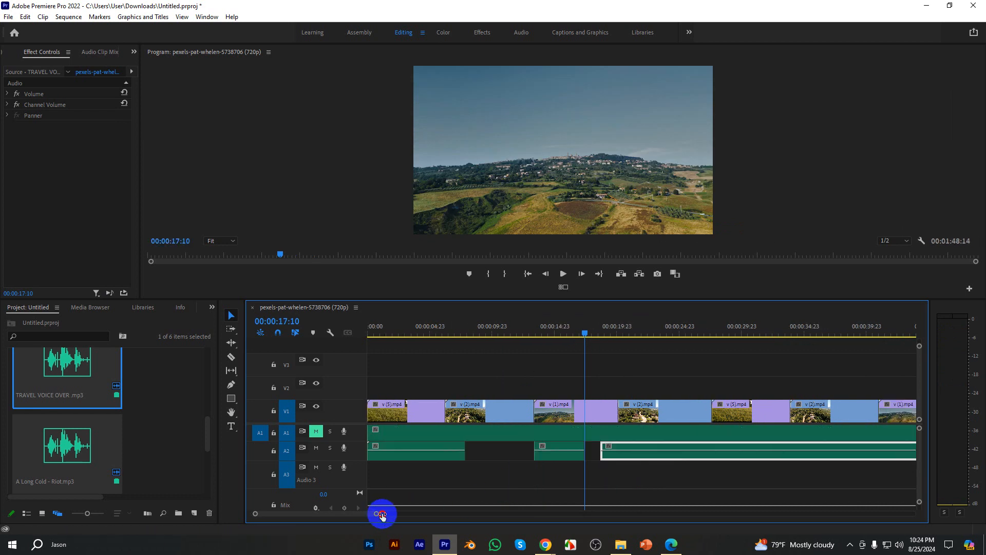
Play across the short pause and move the remaining voice-over back against the preceding part at 00:00:17:10.
left_click(557, 335)
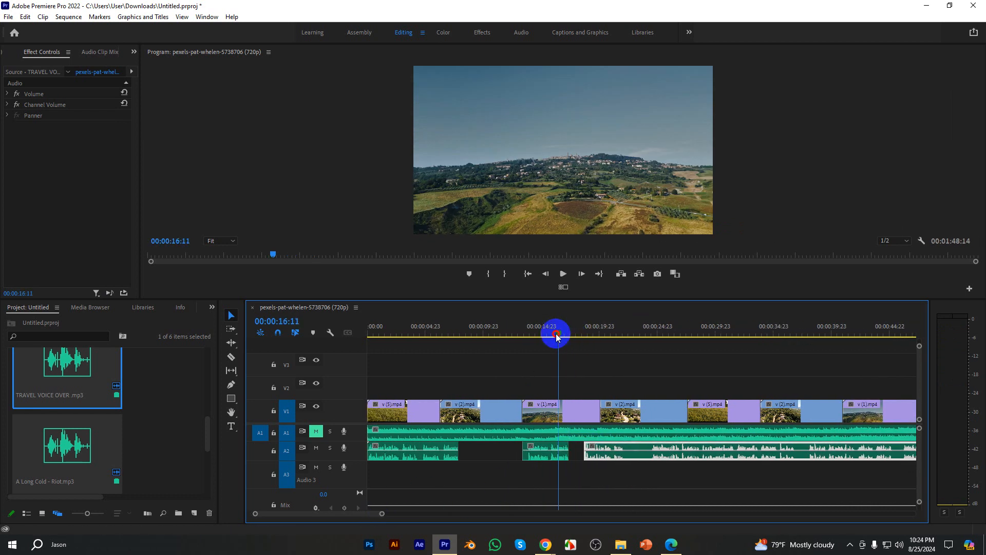
key("space")
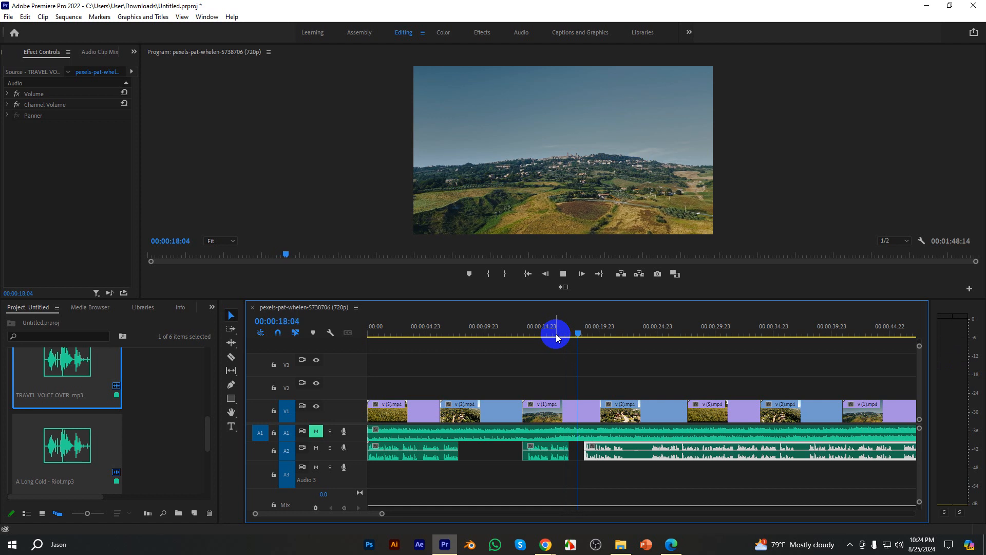
left_click_drag(593, 450, 577, 448)
left_click_drag(584, 334, 559, 335)
key("space")
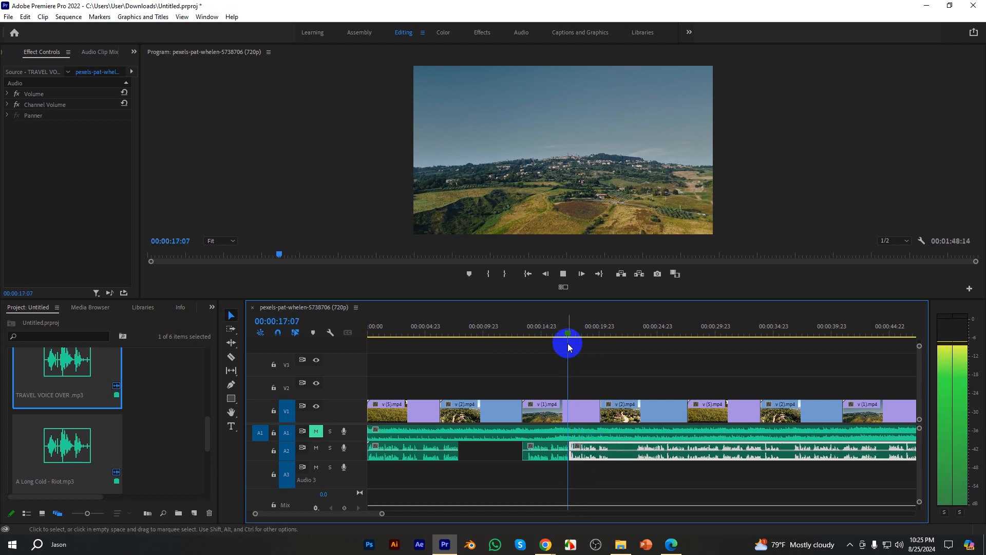
key("space")
Split the voice-over on A2 at 00:00:20:21 and move the remainder to start with the fifth video clip on V1.
left_click_drag(594, 350, 610, 340)
left_click(642, 438)
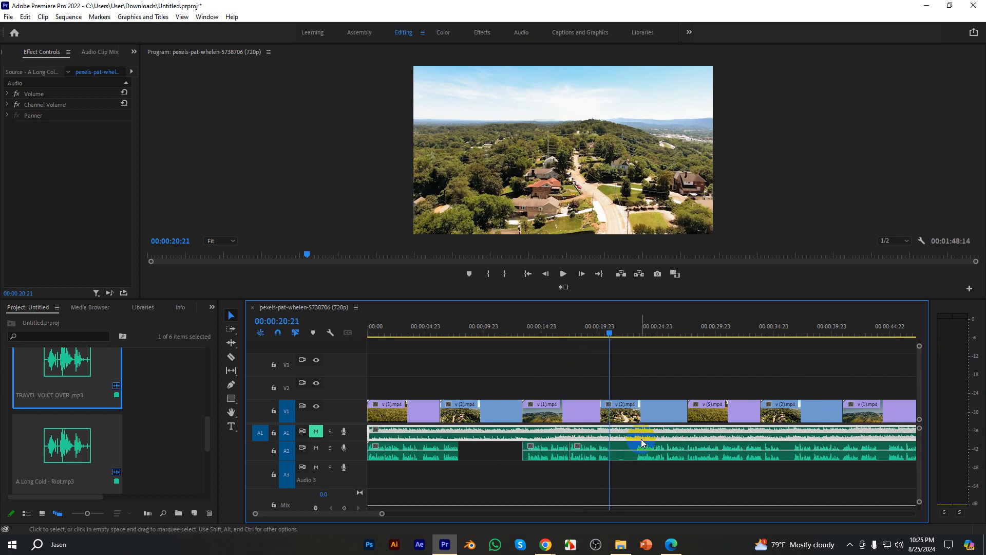
key("ctrl+k")
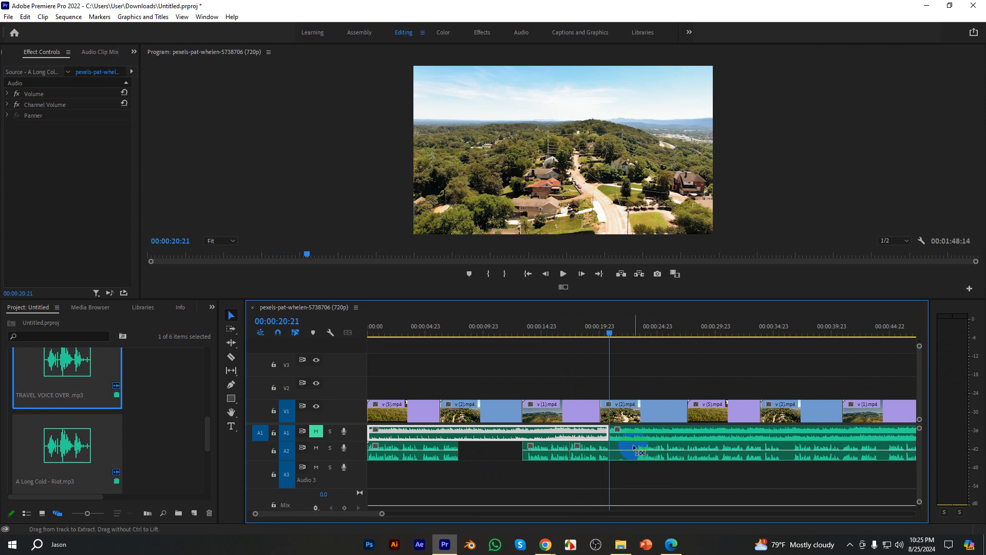
left_click(634, 449)
key("ctrl+k")
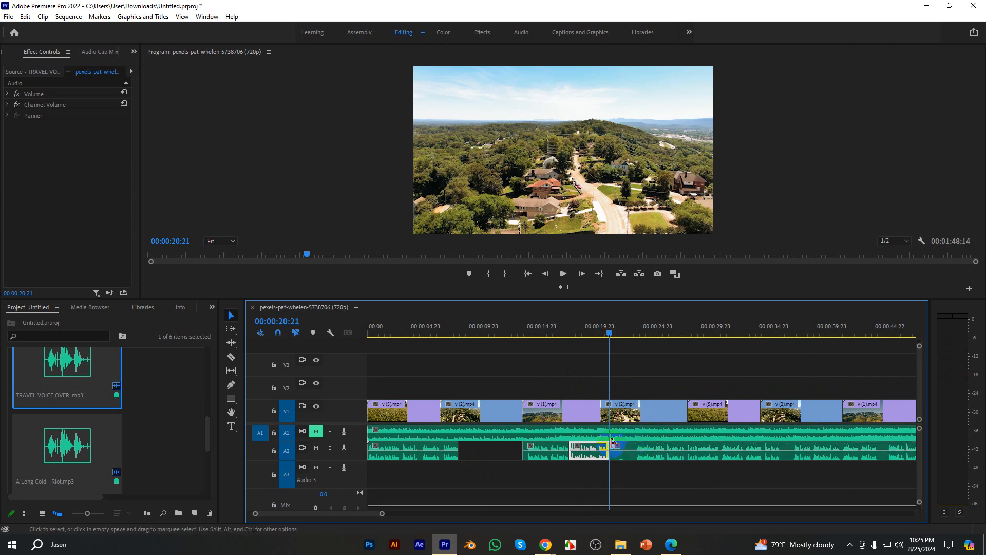
left_click_drag(614, 443, 635, 446)
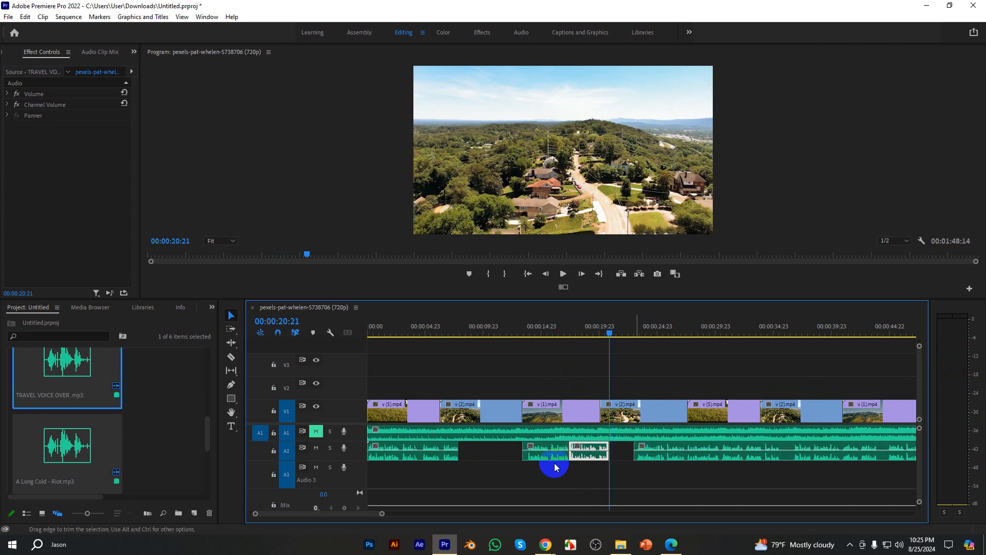
left_click_drag(381, 513, 427, 513)
left_click_drag(546, 446, 584, 449)
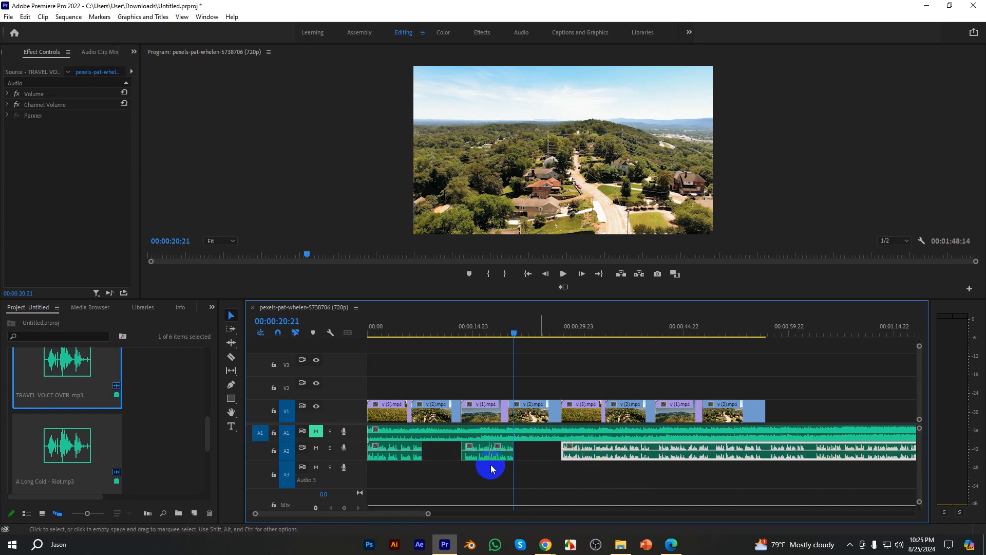
left_click_drag(428, 515, 449, 513)
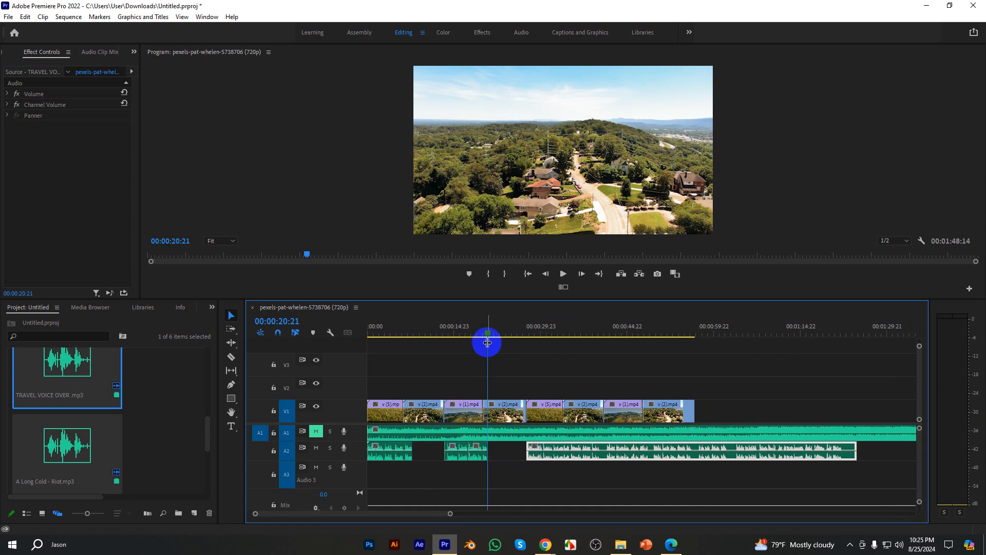
Split the voice-over at 00:00:40:00, move the remainder under the last video clip, and shorten it to end at about 00:00:58.
left_click_drag(487, 336, 597, 357)
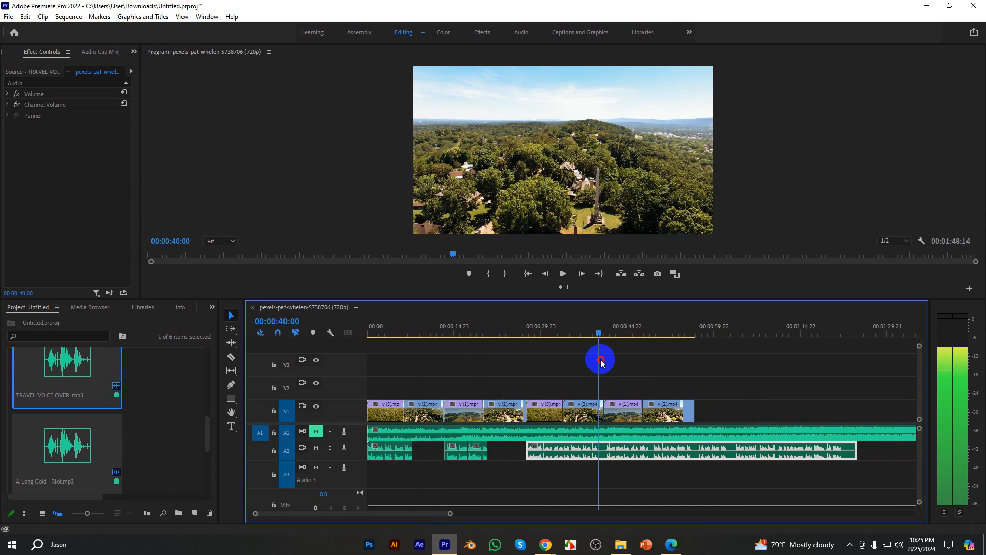
key("ctrl+k")
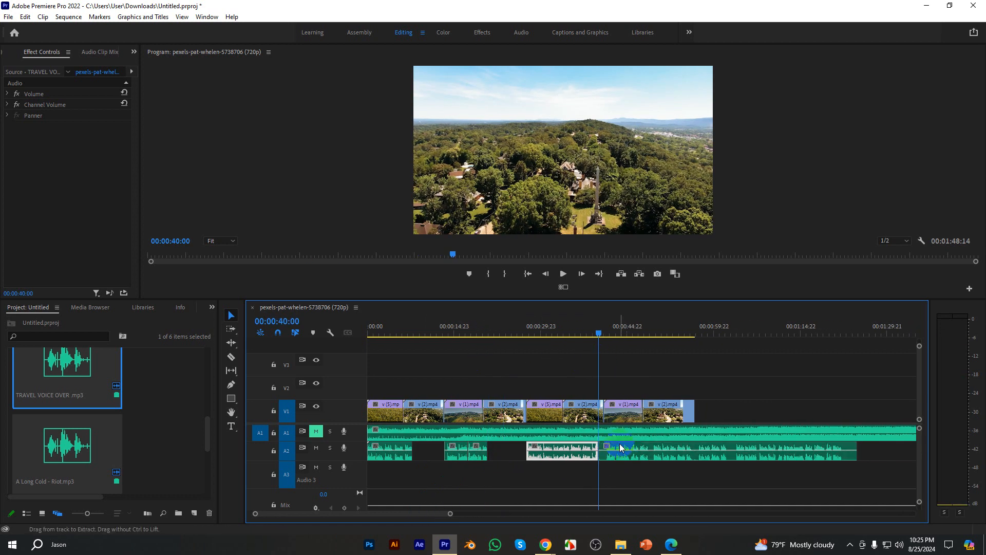
left_click_drag(603, 445, 667, 448)
key("ctrl+z")
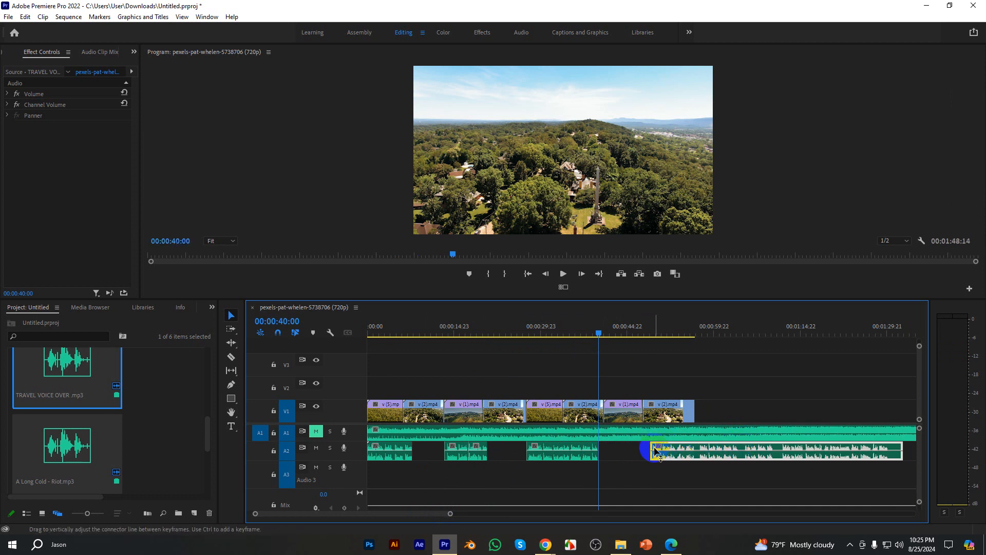
left_click_drag(653, 444, 682, 450)
Listen to the last voice-over part and extend its beginning back to the start of the last video clip on V1.
left_click_drag(598, 329, 648, 355)
key("space")
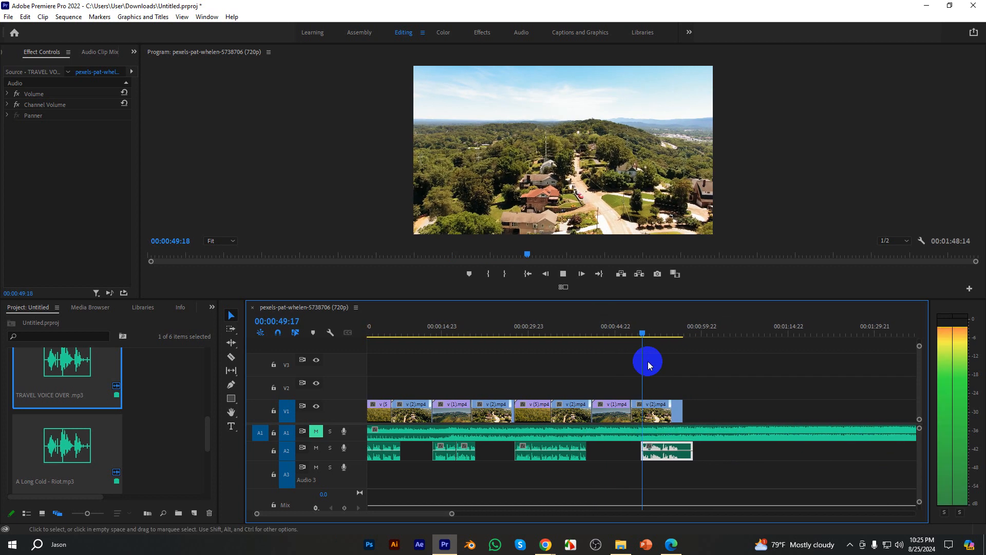
left_click_drag(638, 452, 628, 451)
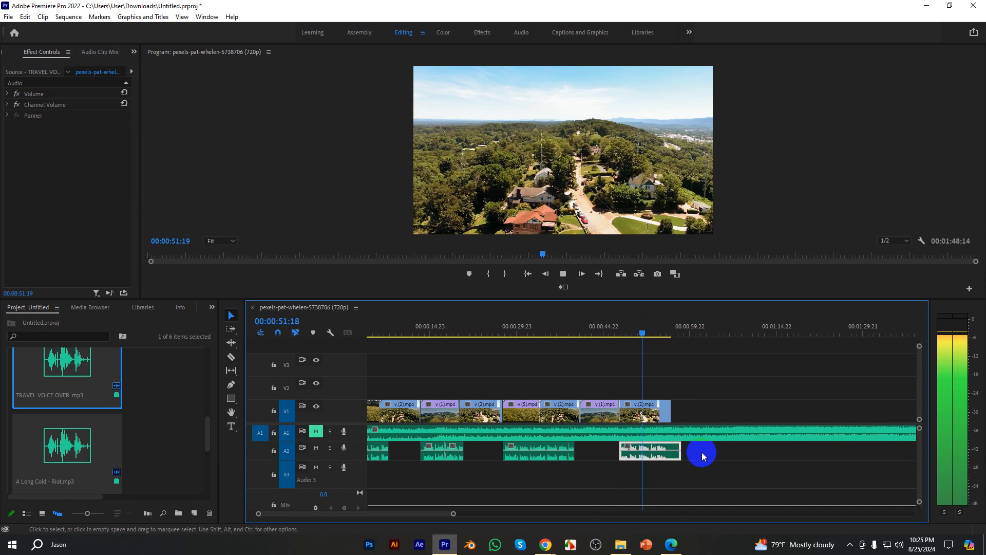
left_click_drag(453, 513, 468, 515)
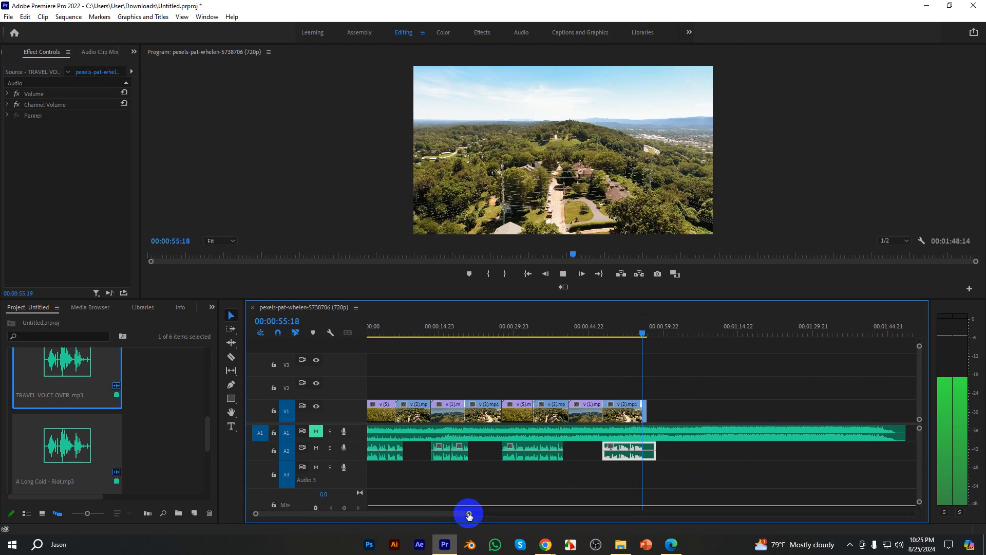
key("space")
Trim the ends of the A1 music and the last A2 voice-over part to the end of the video at 00:00:56:17.
left_click_drag(470, 513, 514, 513)
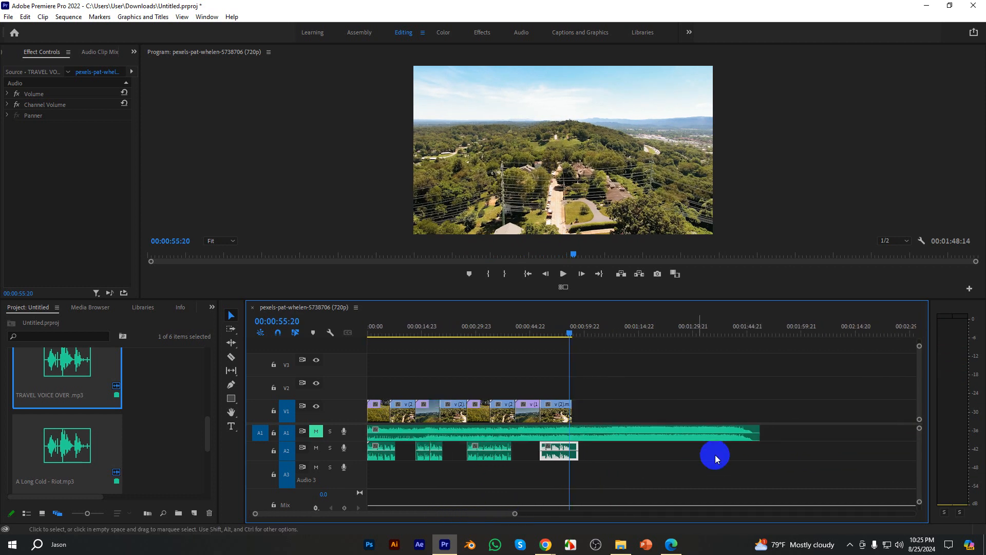
left_click_drag(721, 434, 571, 453)
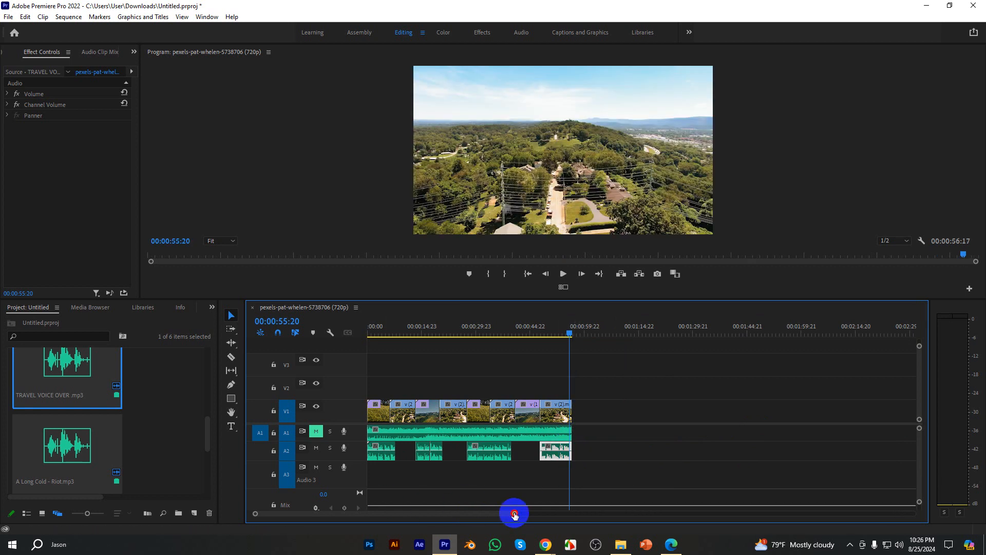
left_click_drag(514, 515, 519, 513)
Return the playhead to the start of the sequence and switch to the Audio workspace.
key("Home")
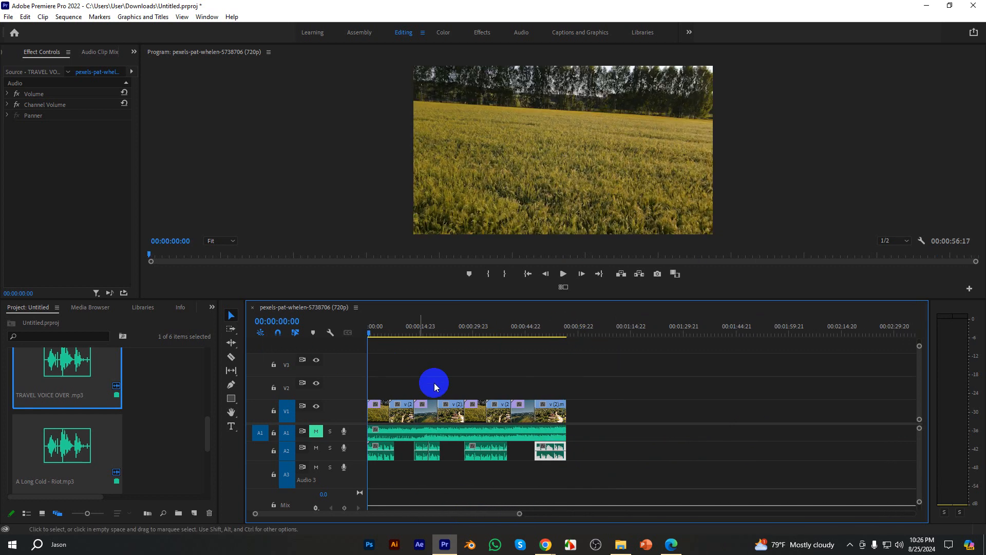
key("=")
key("=")
left_click_drag(370, 513, 435, 505)
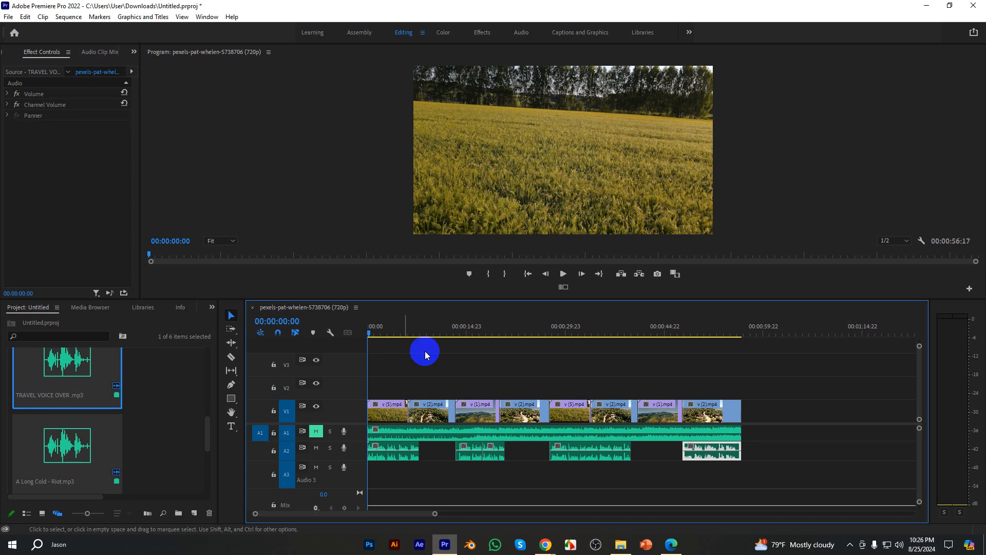
left_click_drag(434, 513, 597, 512)
left_click(517, 33)
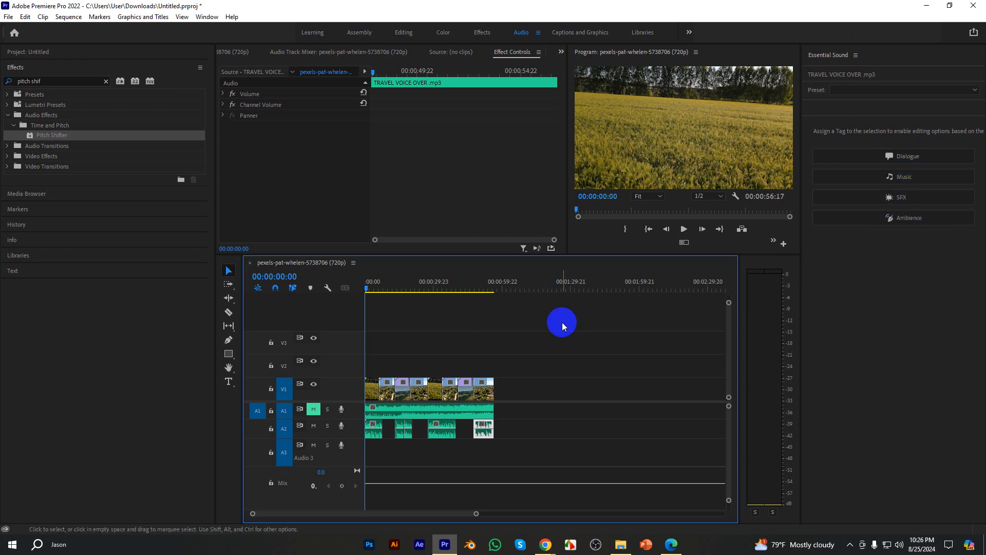
left_click_drag(475, 513, 439, 515)
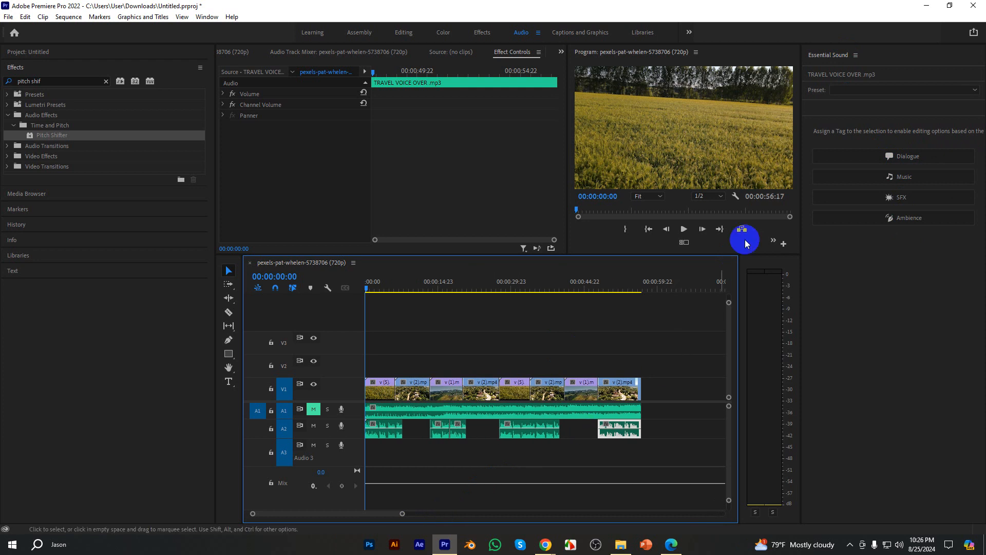
Select all voice-over clips on track A2 and assign them the Dialogue audio type.
left_click(611, 425)
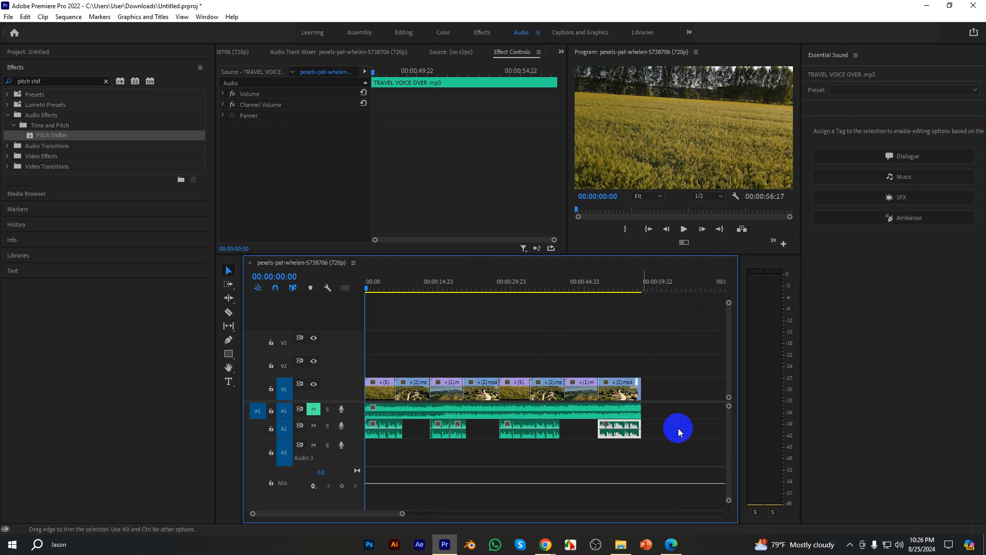
left_click_drag(684, 427, 366, 435)
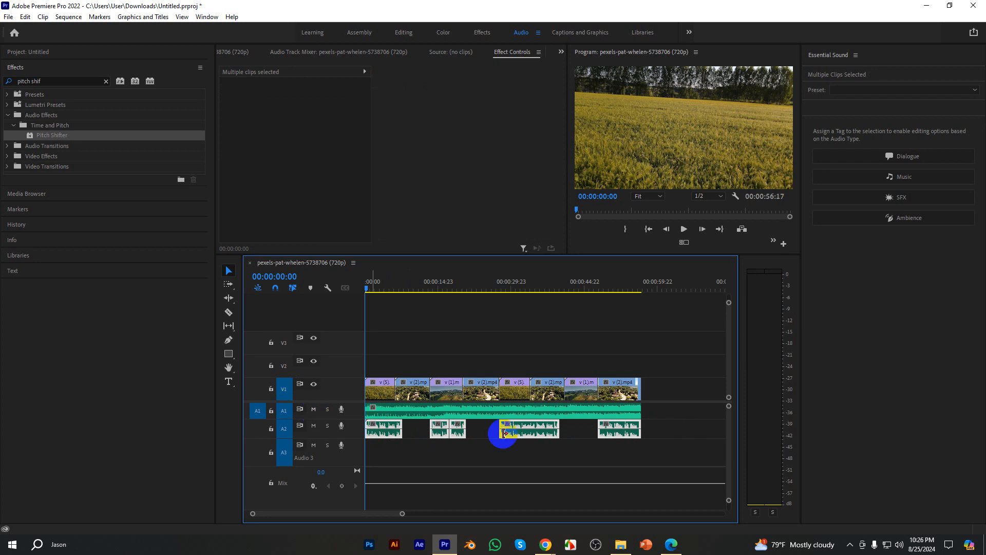
left_click_drag(673, 427, 364, 430)
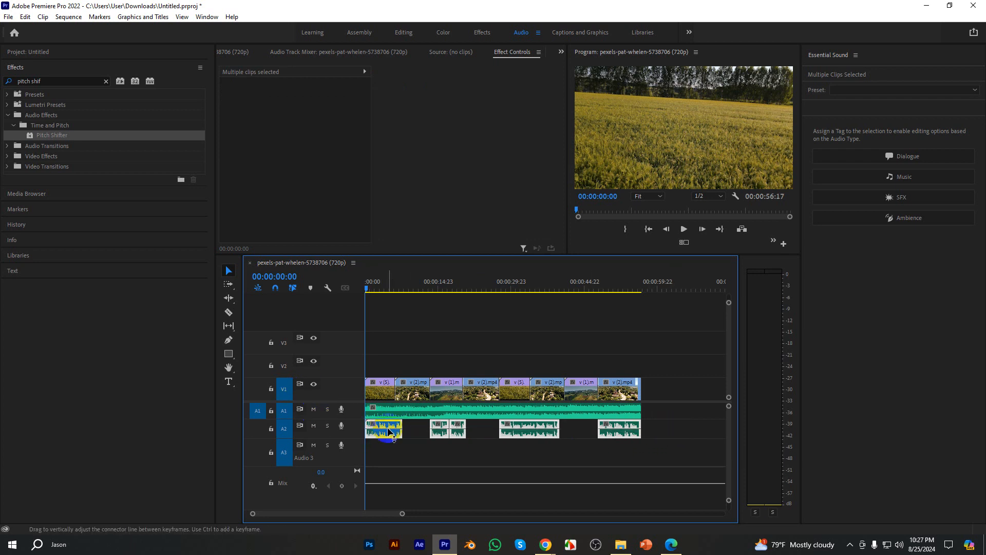
left_click(889, 159)
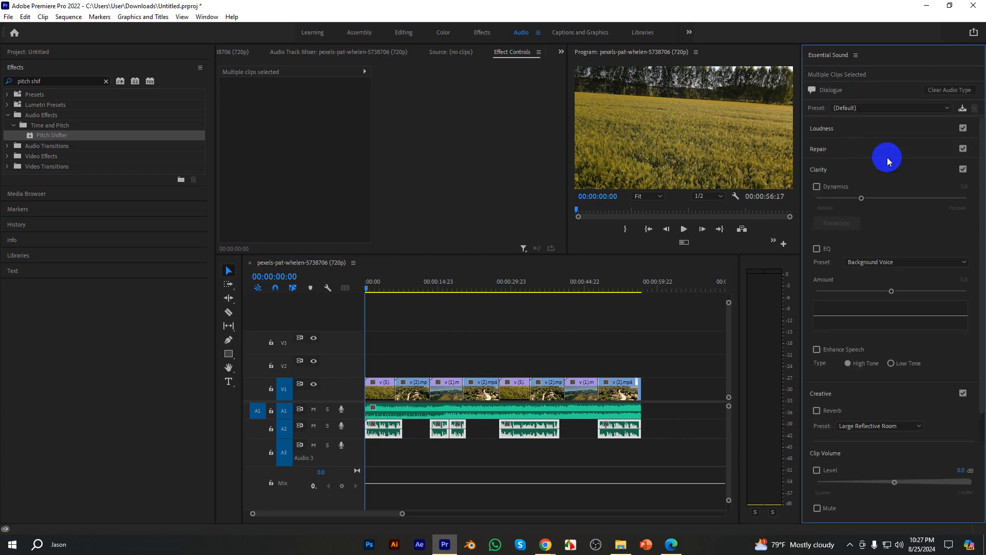
Assign the Music audio type to the A1 clip and duck it against the dialogue clips with generated keyframes.
left_click(589, 413)
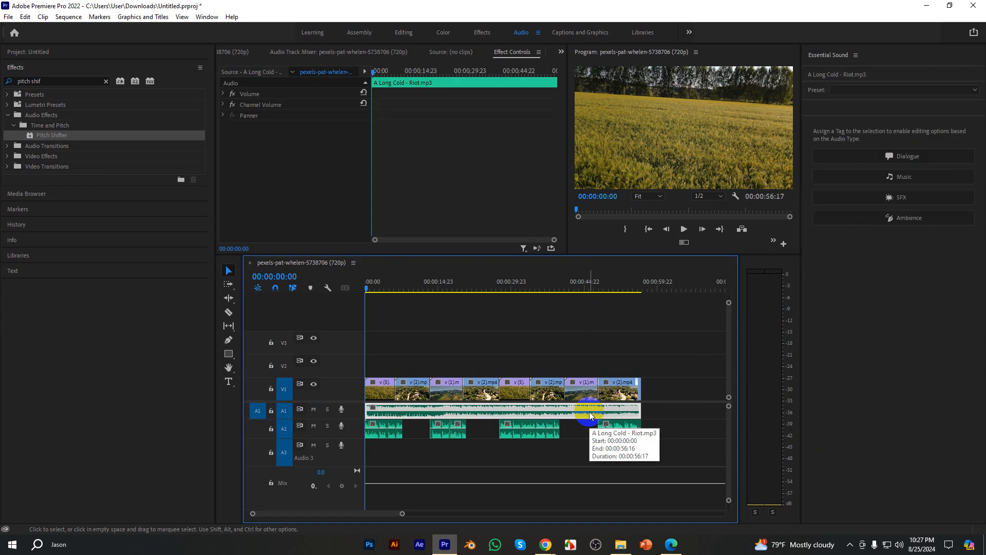
left_click(899, 178)
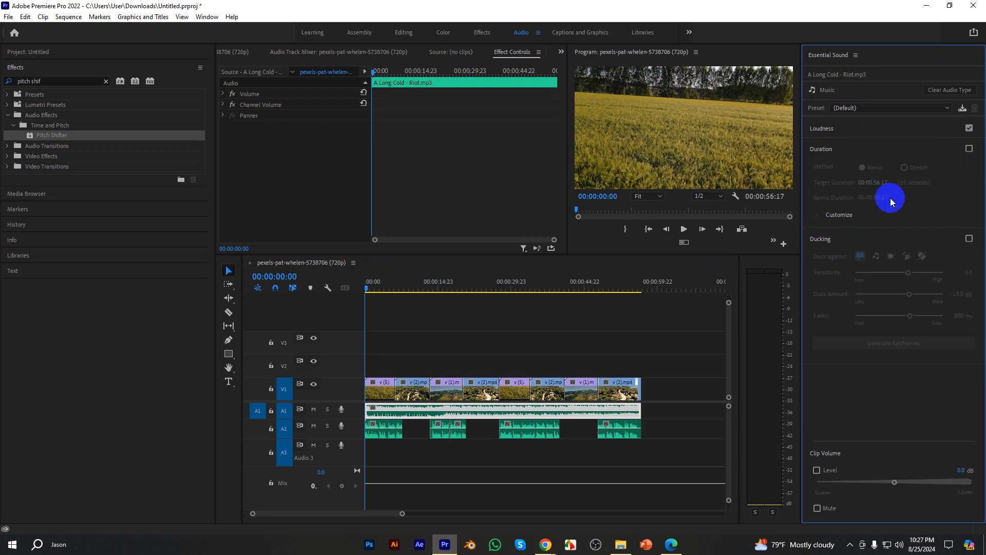
left_click(968, 239)
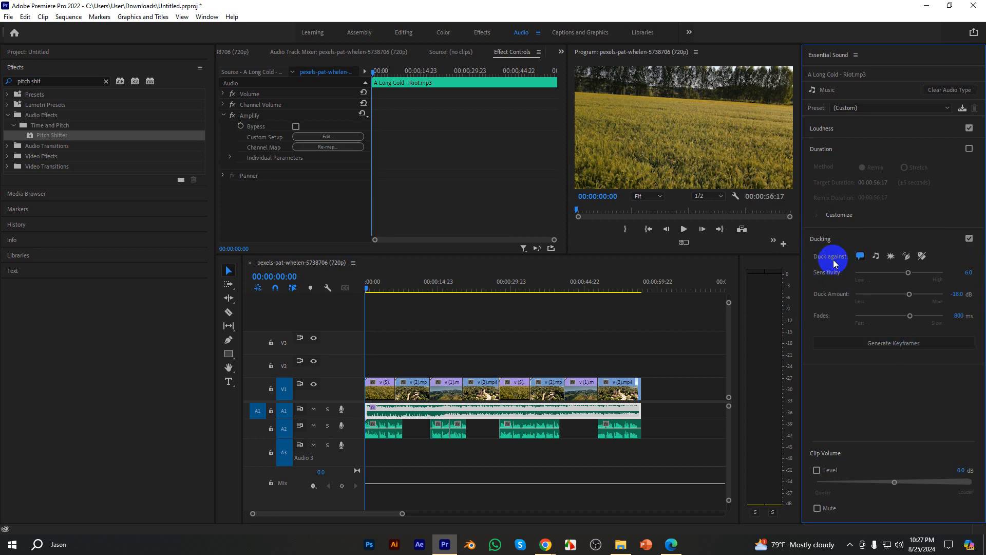
left_click(628, 409)
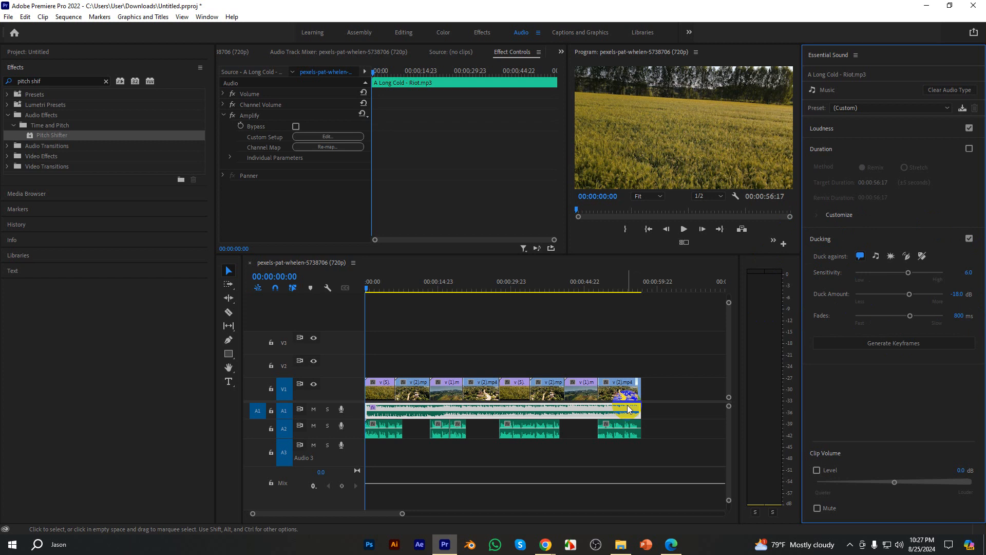
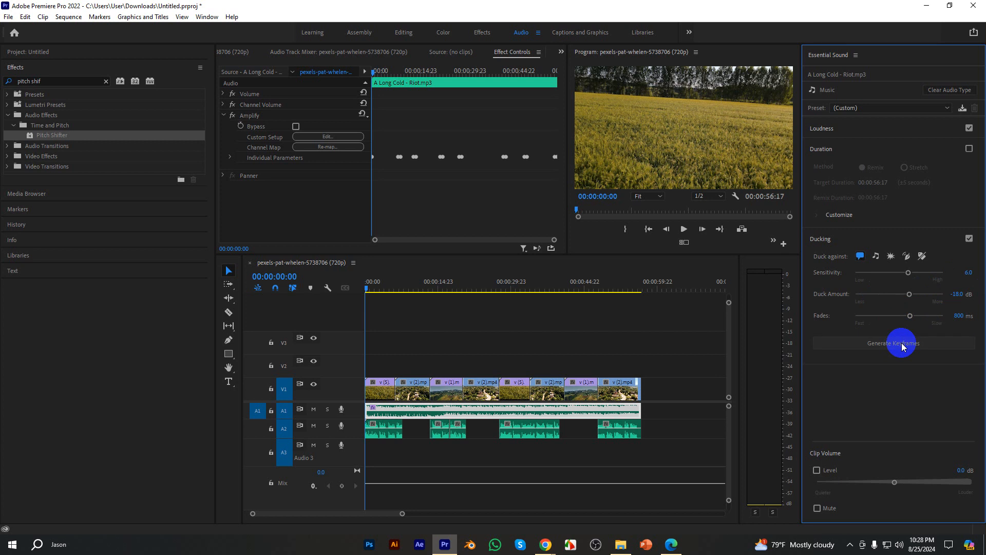
Examine the music clip's Amplify ducking keyframes in an enlarged Effect Controls view, then restore the normal layout.
left_click(470, 135)
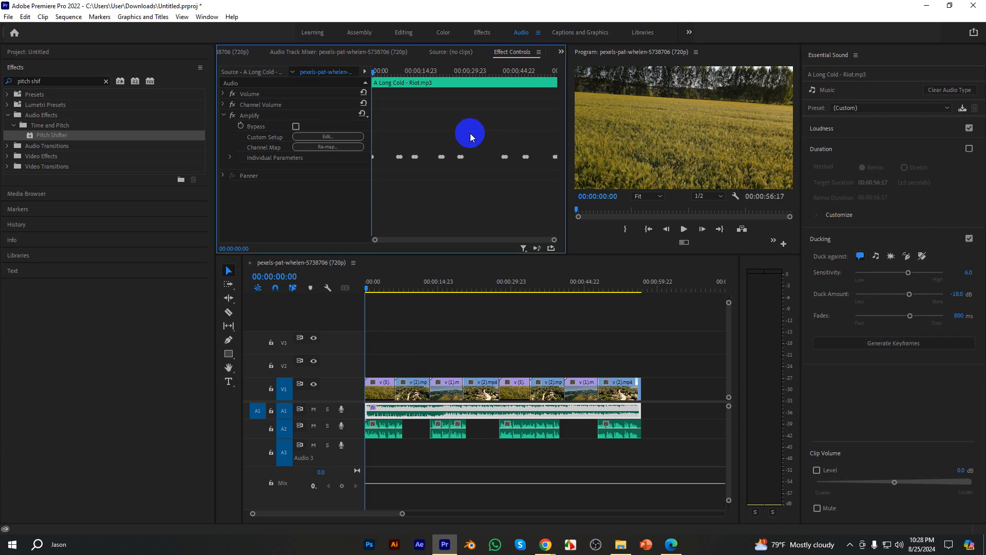
key("grave")
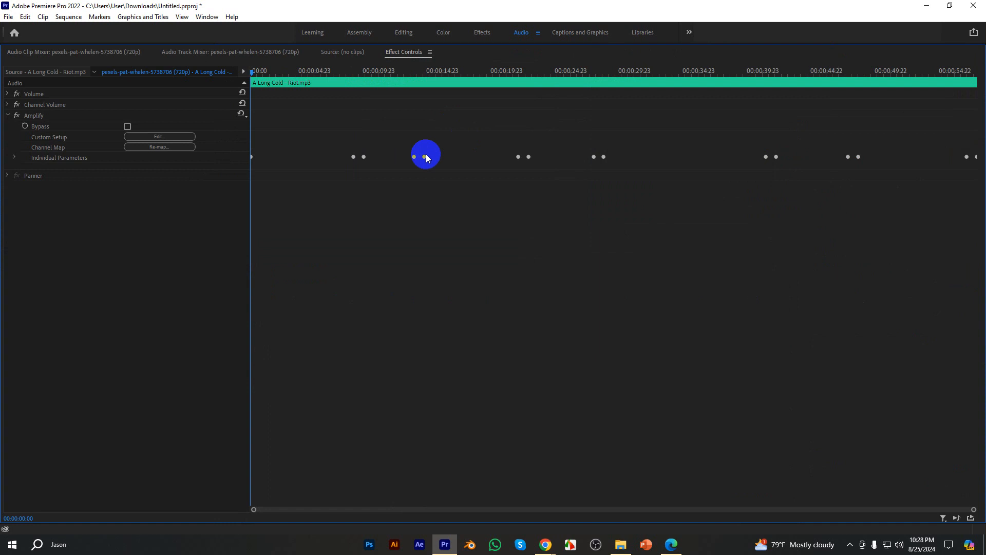
left_click_drag(358, 161, 972, 189)
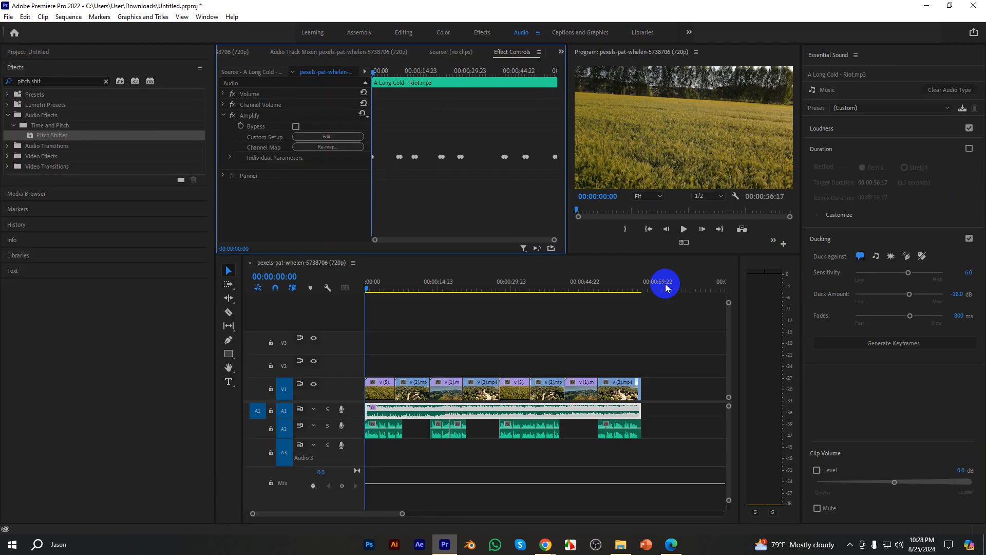
key("grave")
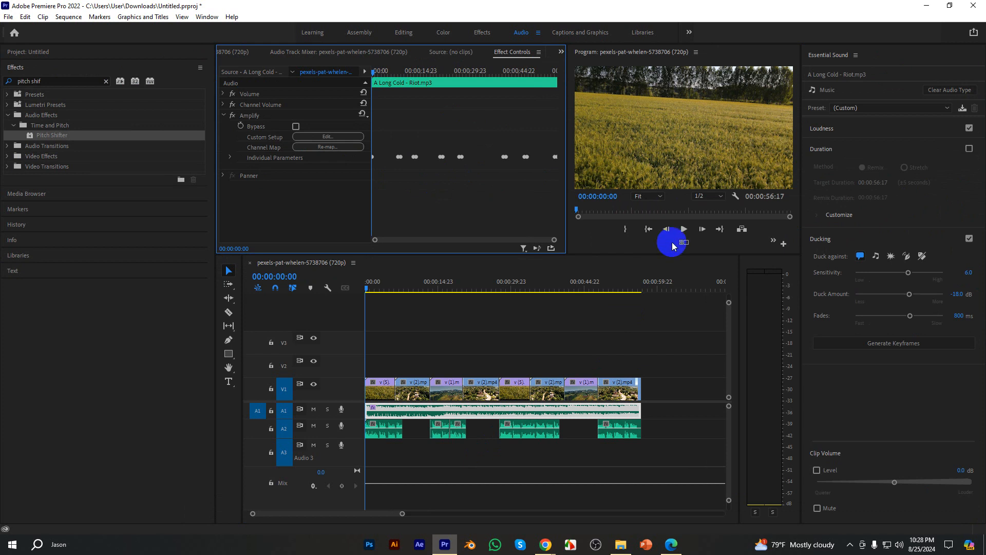
Play the whole sequence to check the ducked music under the voice-over, and move the playhead back to 00:00:52:01.
key("space")
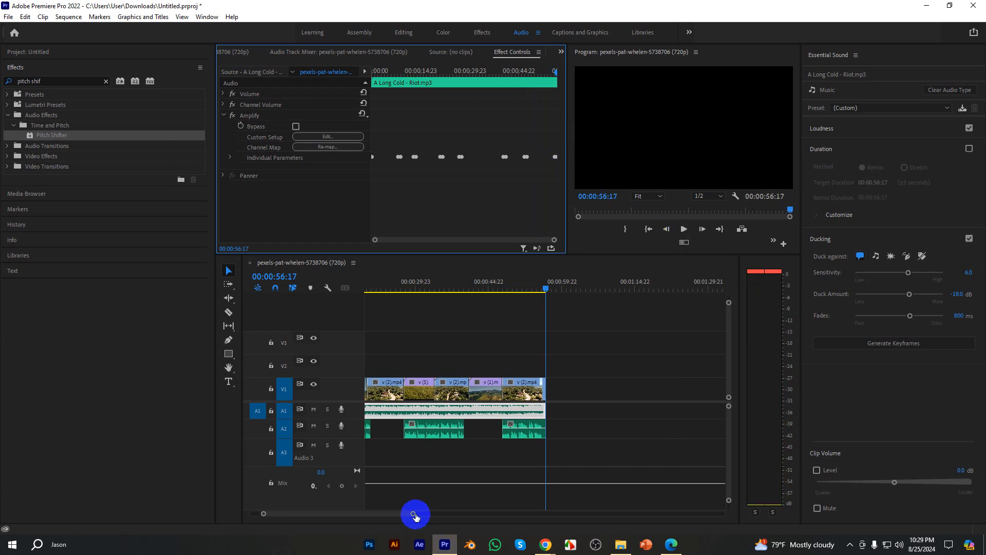
left_click_drag(413, 513, 444, 514)
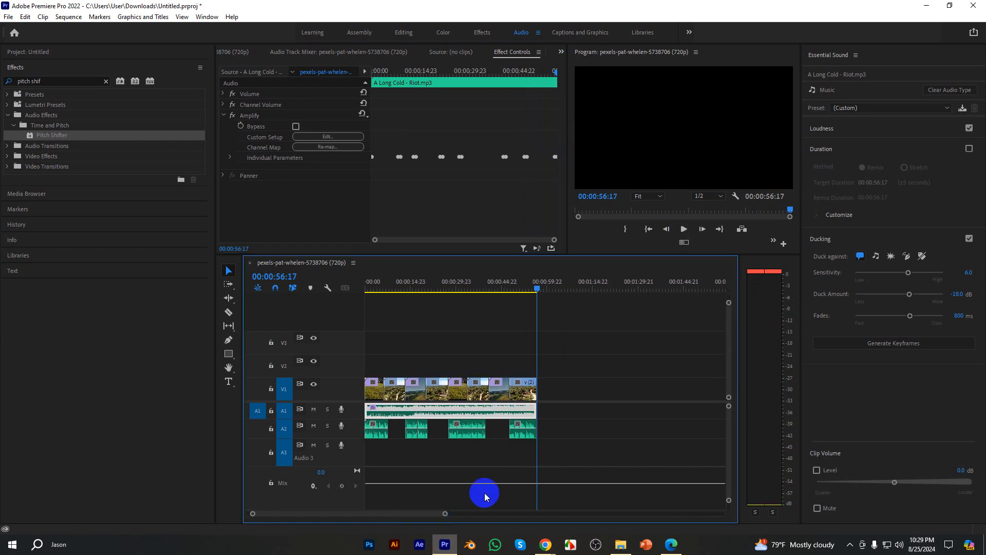
left_click_drag(555, 292, 524, 300)
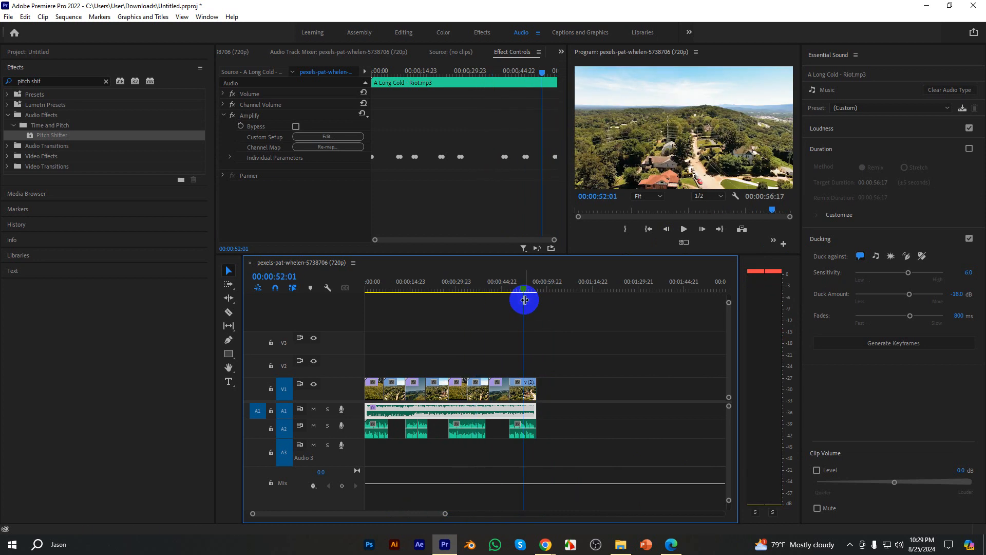